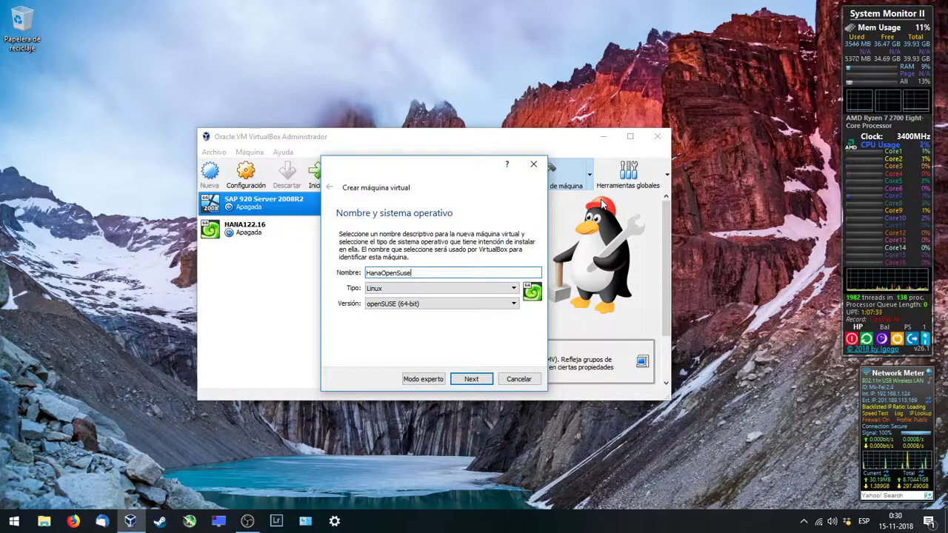
Step: Work out 32 × 1024 in Calculator and enter 32768 MB as the VM memory
left_click(487, 378)
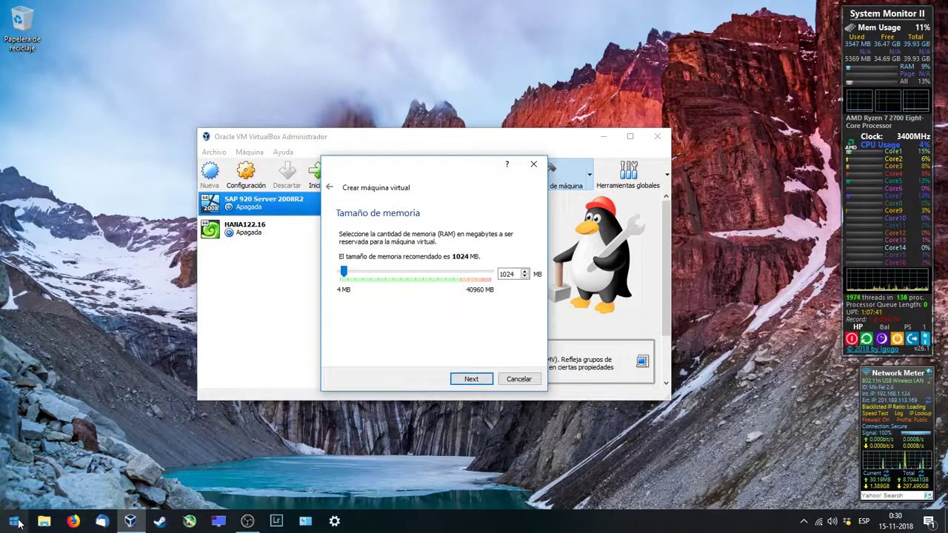
left_click(19, 524)
type("calc")
key("Return")
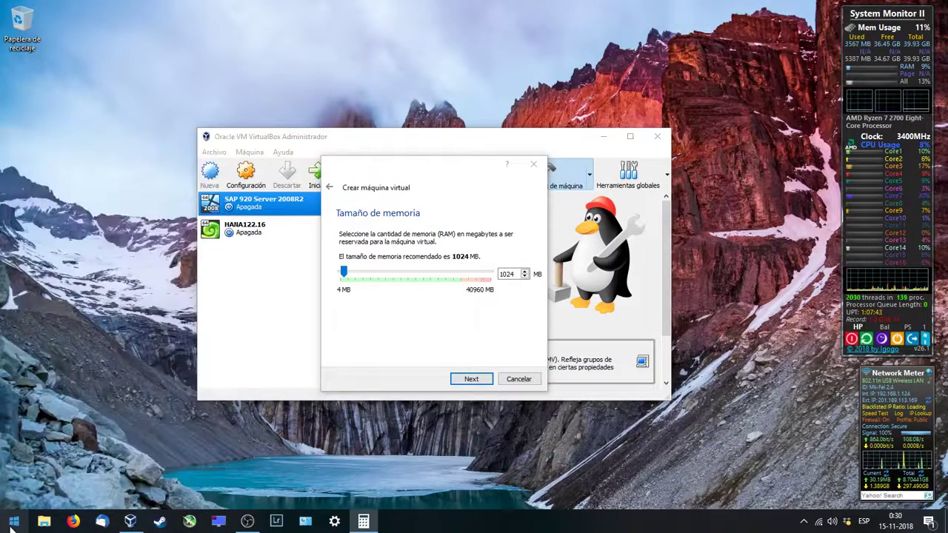
type("32")
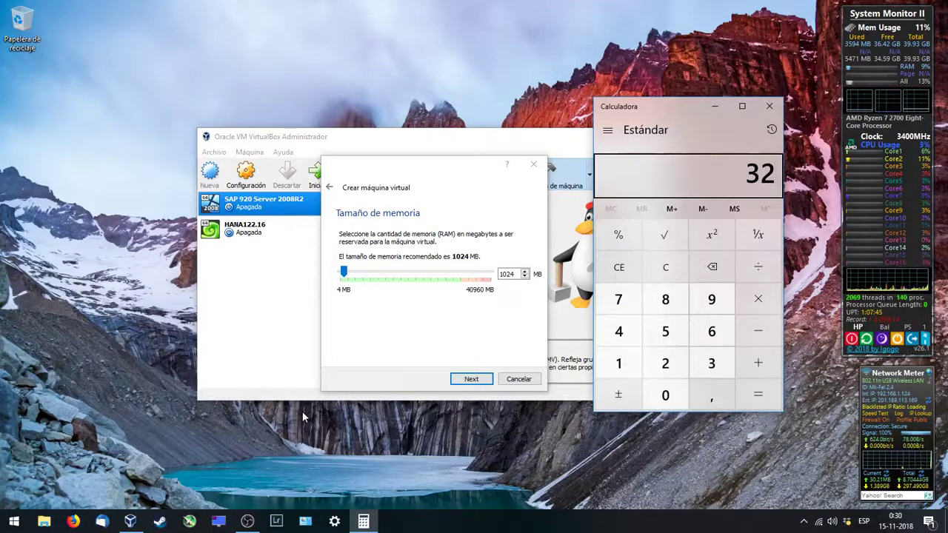
type("*1024")
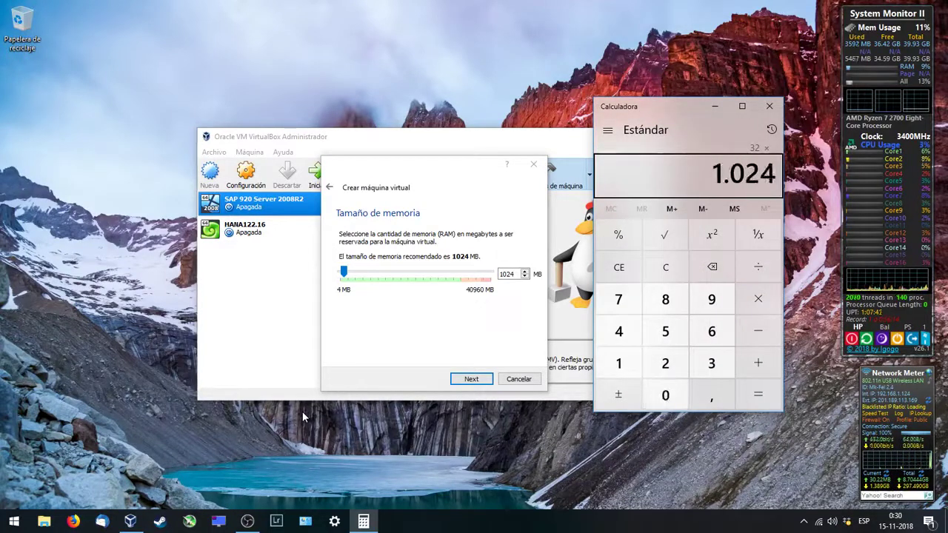
key("Return")
double_click(506, 274)
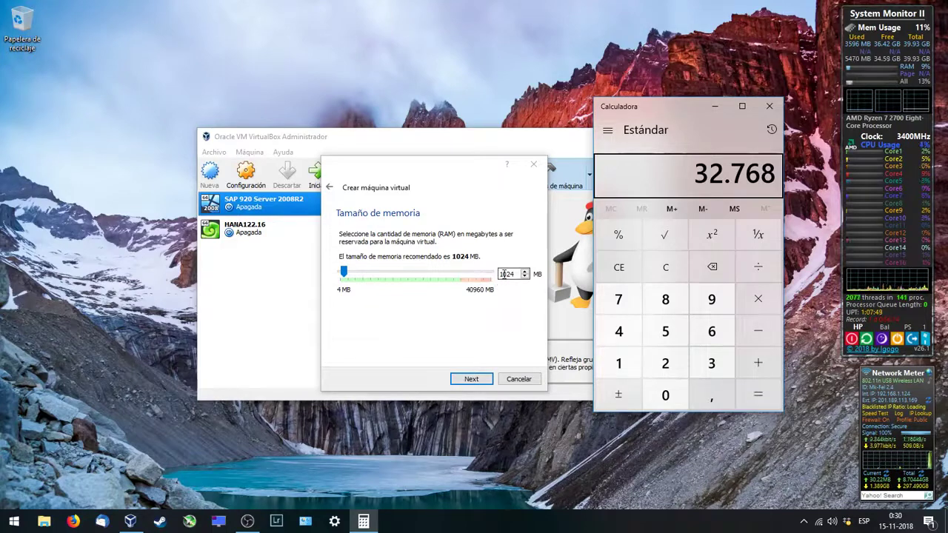
type("32768")
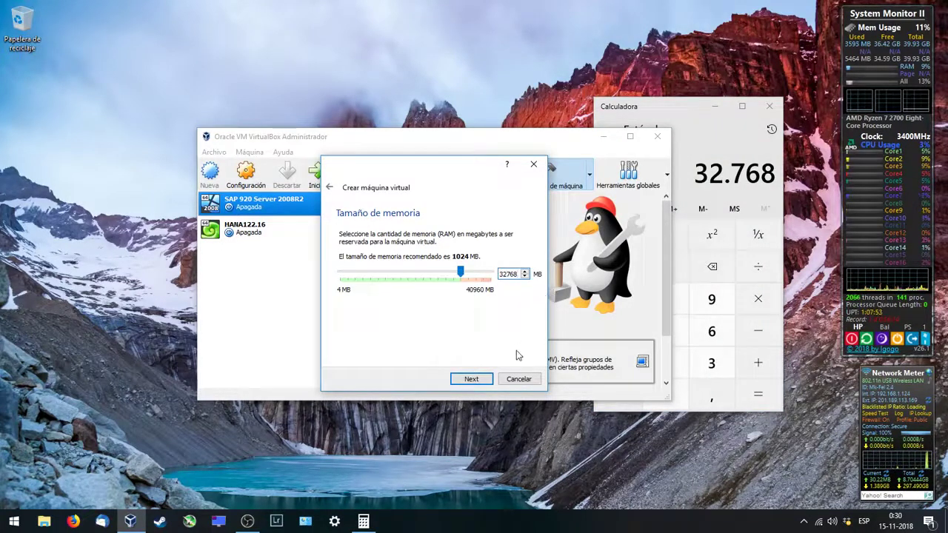
left_click(472, 379)
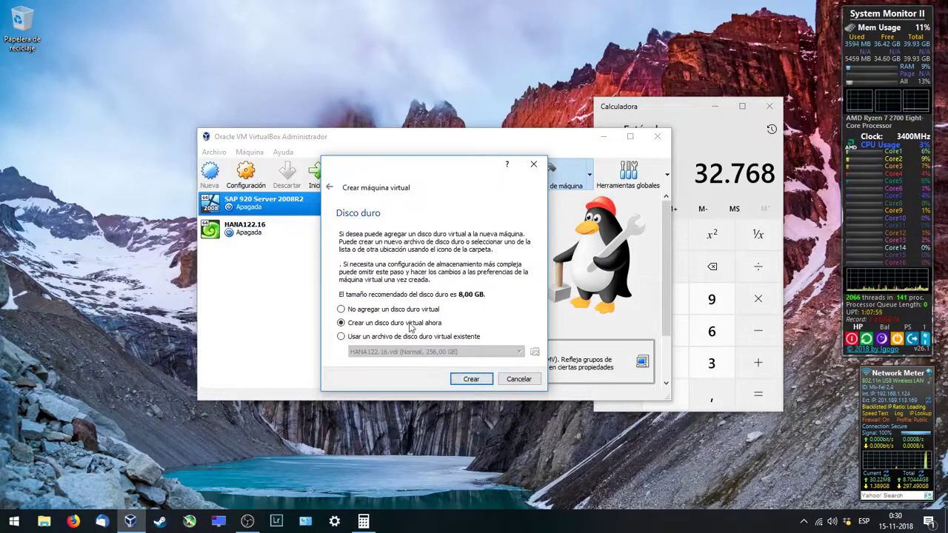
Step: Create a new VDI virtual hard disk saved as D:\HanaOpenSuseYT.vdi
left_click(462, 379)
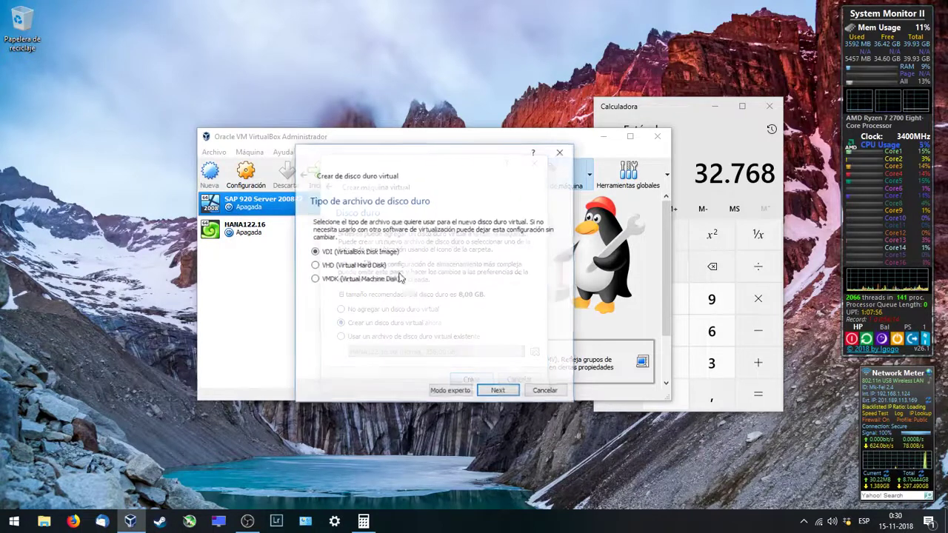
left_click(497, 390)
left_click(495, 391)
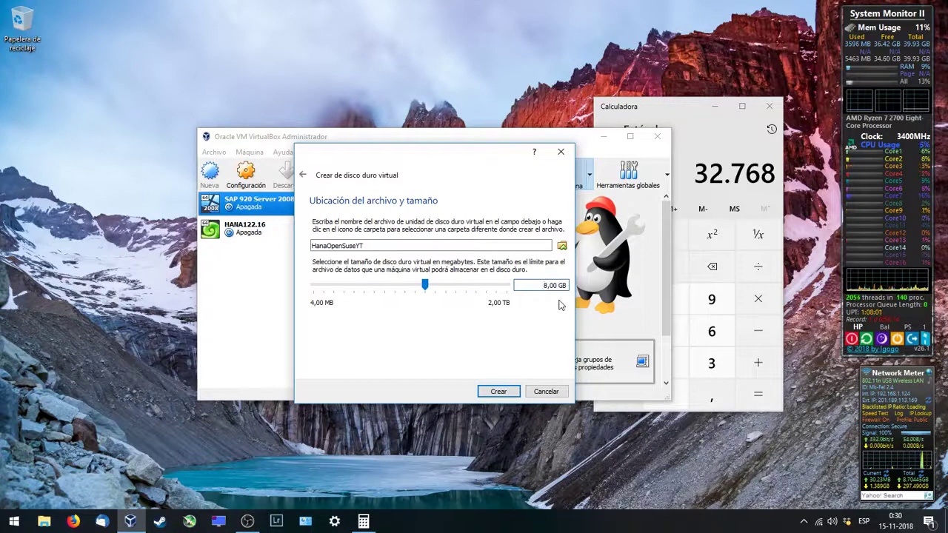
left_click(561, 245)
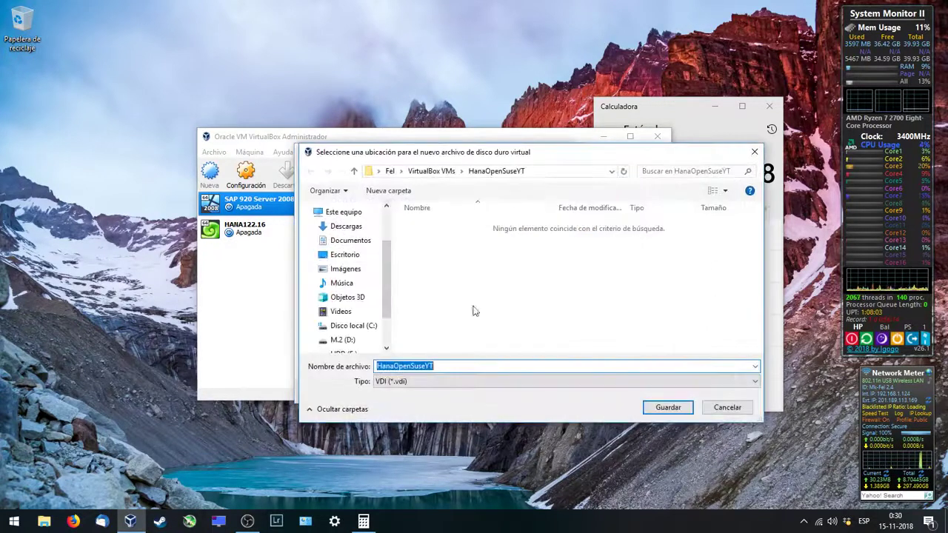
scroll(355, 343, "down", 2)
left_click(347, 323)
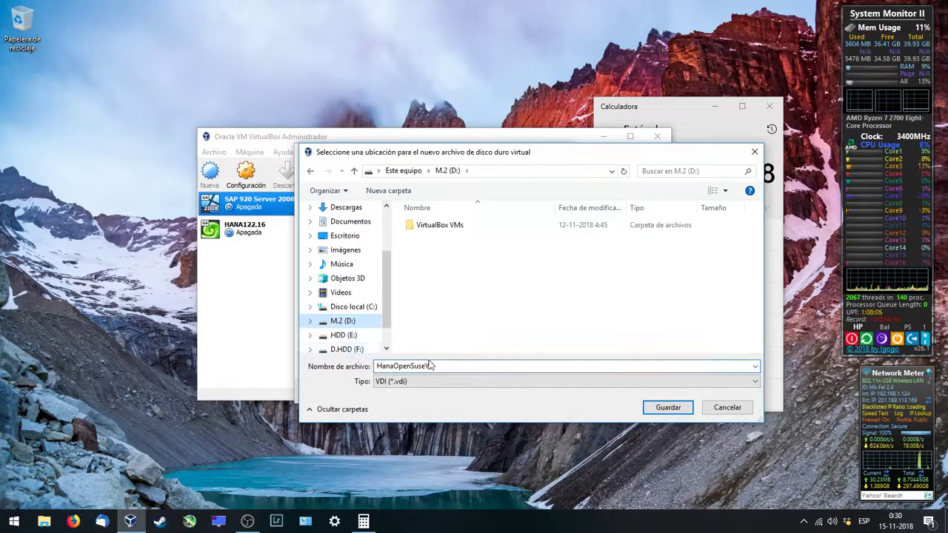
left_click(666, 408)
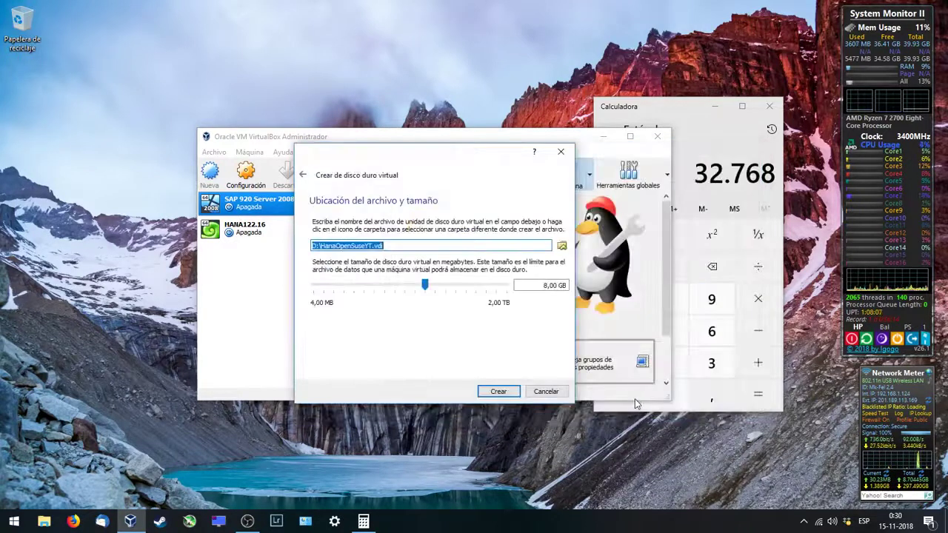
Step: Set the disk size to 100 GB and create the machine
left_click(546, 286)
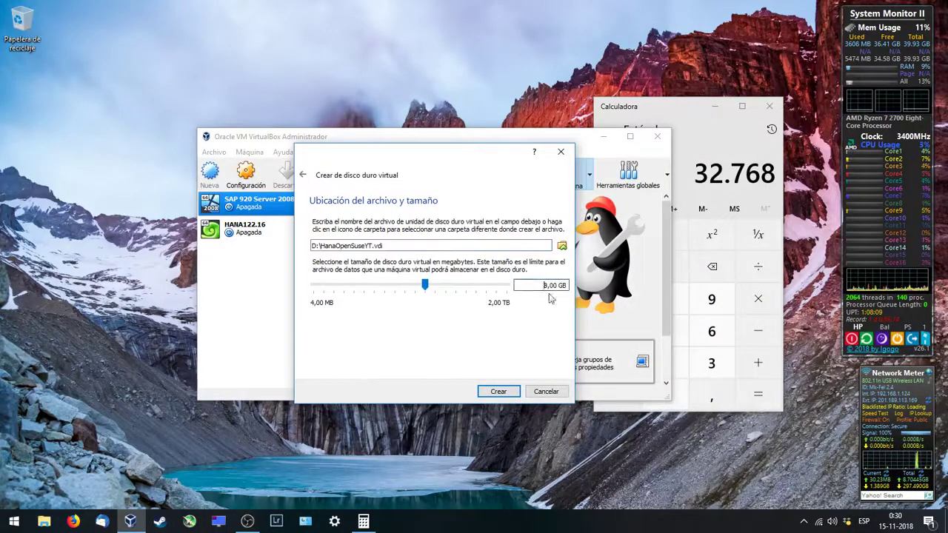
key("Delete")
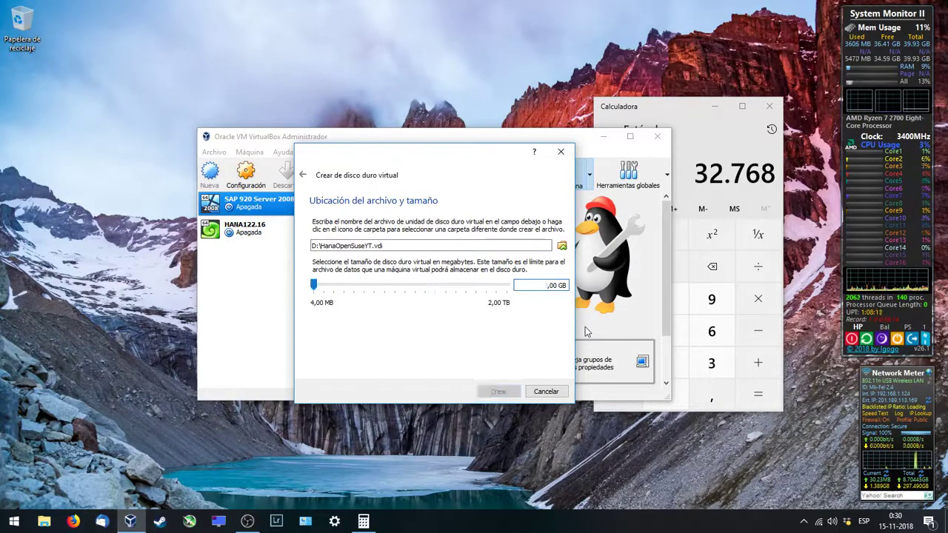
type("1000")
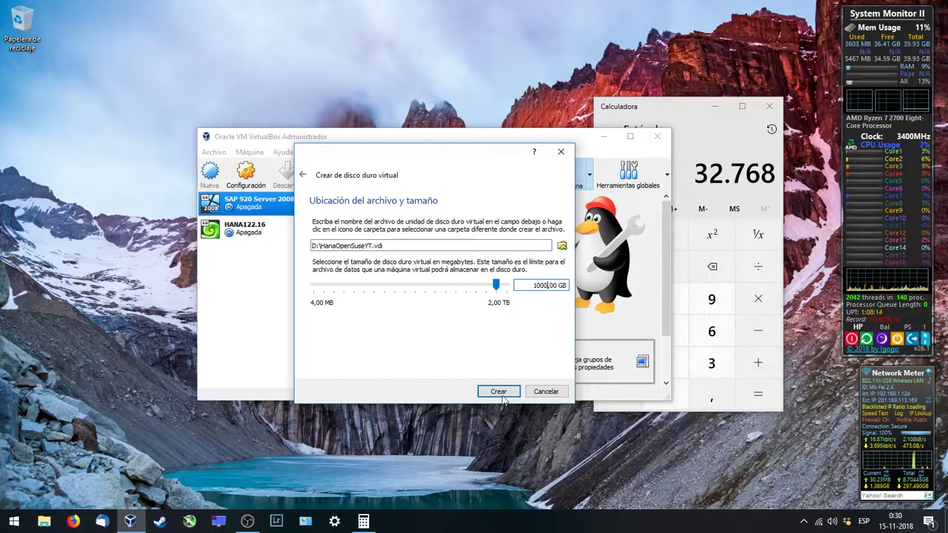
left_click(500, 392)
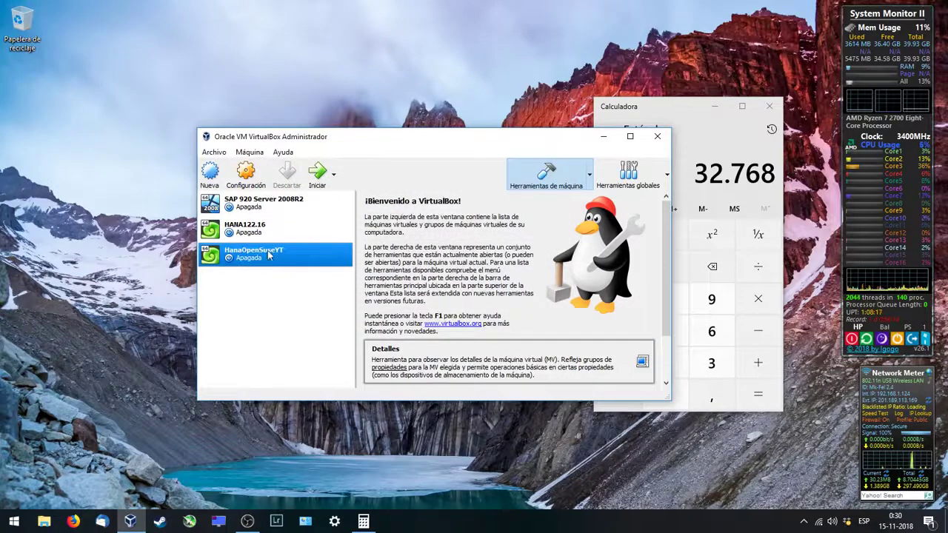
Step: Review the system, processor, display and storage settings, then disable audio
left_click(258, 191)
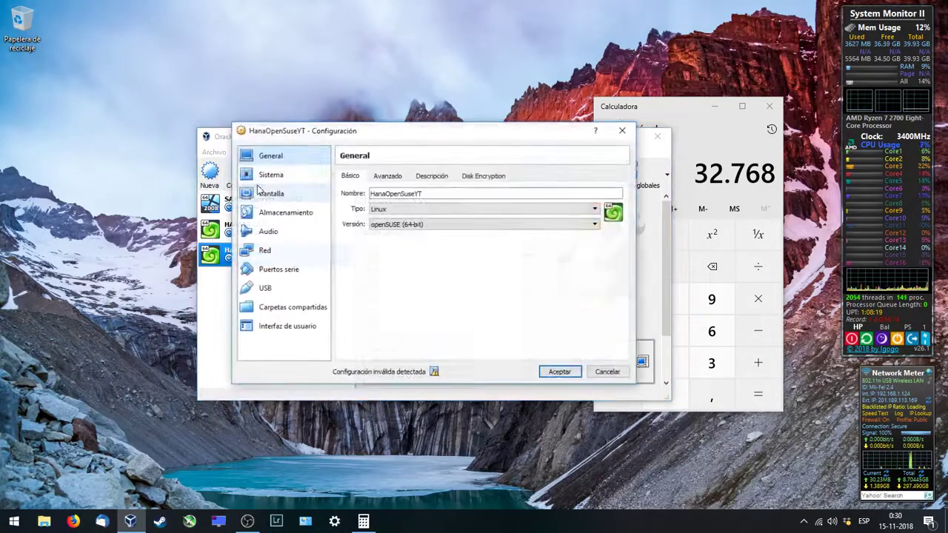
left_click(280, 180)
left_click(393, 176)
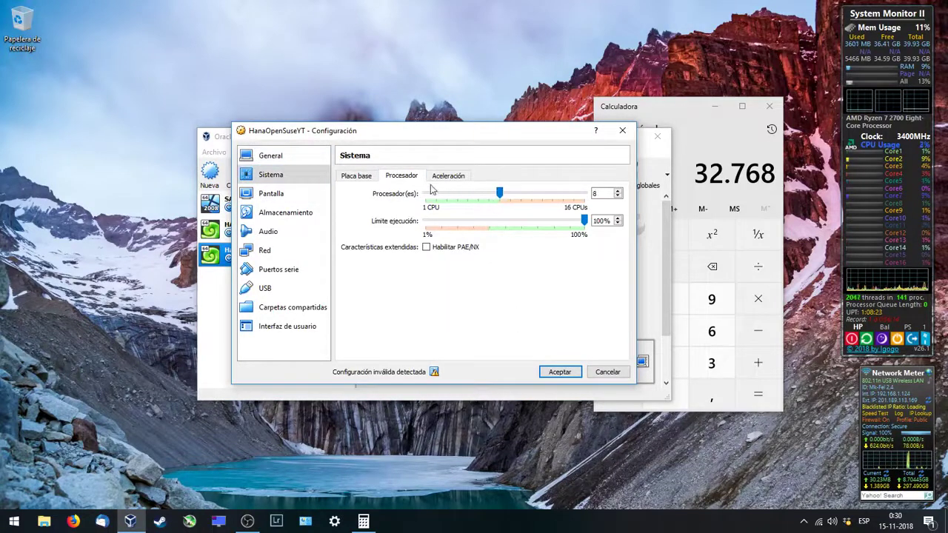
left_click(289, 194)
left_click(286, 213)
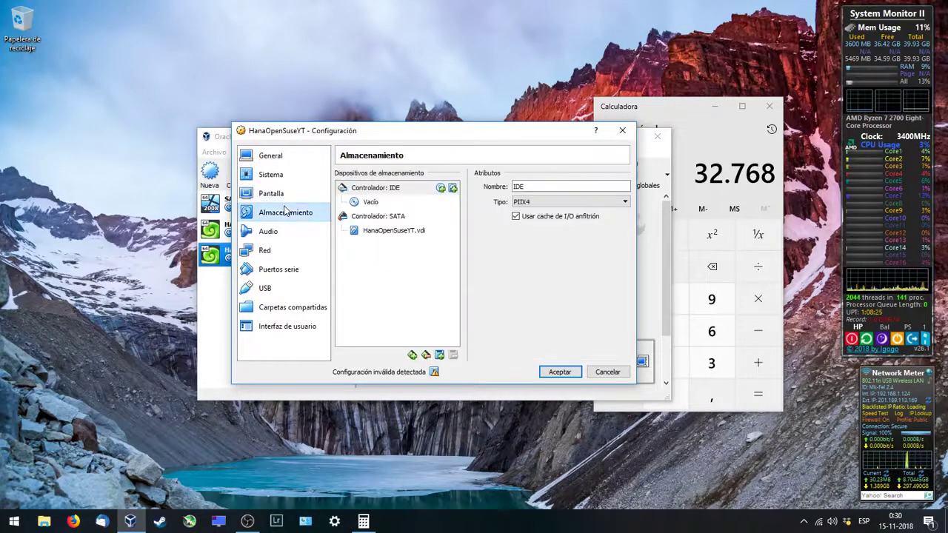
left_click(296, 232)
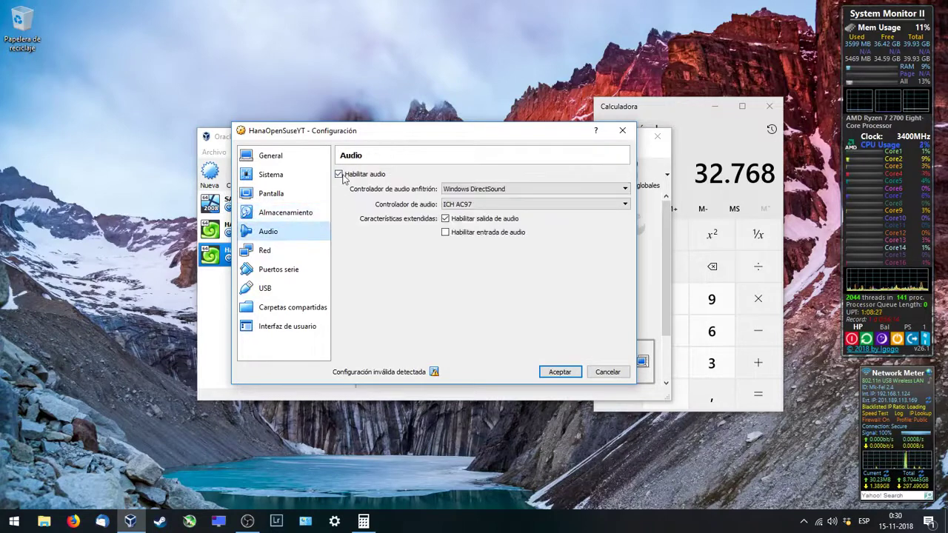
left_click(341, 175)
Step: Attach the first network adapter as Adaptador puente (bridged adapter)
left_click(284, 254)
left_click(443, 208)
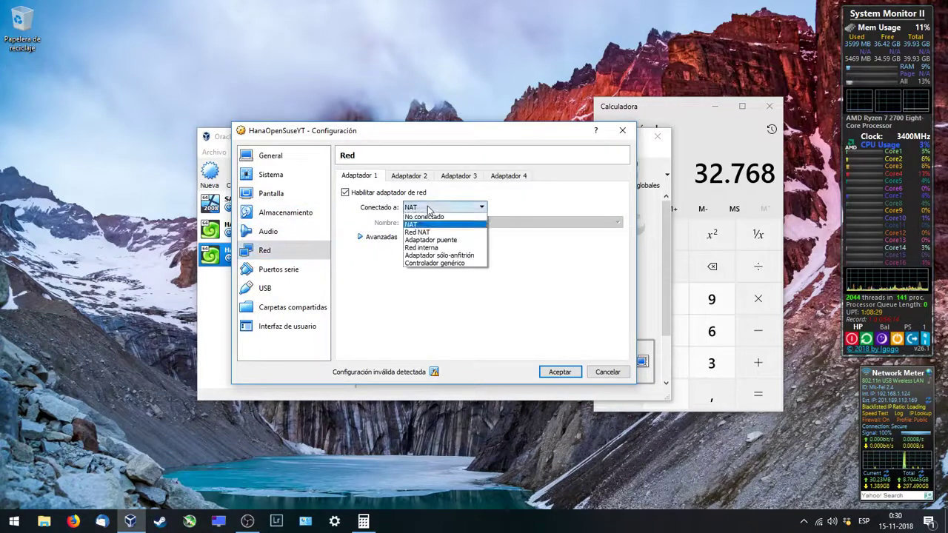
left_click(434, 240)
left_click(300, 271)
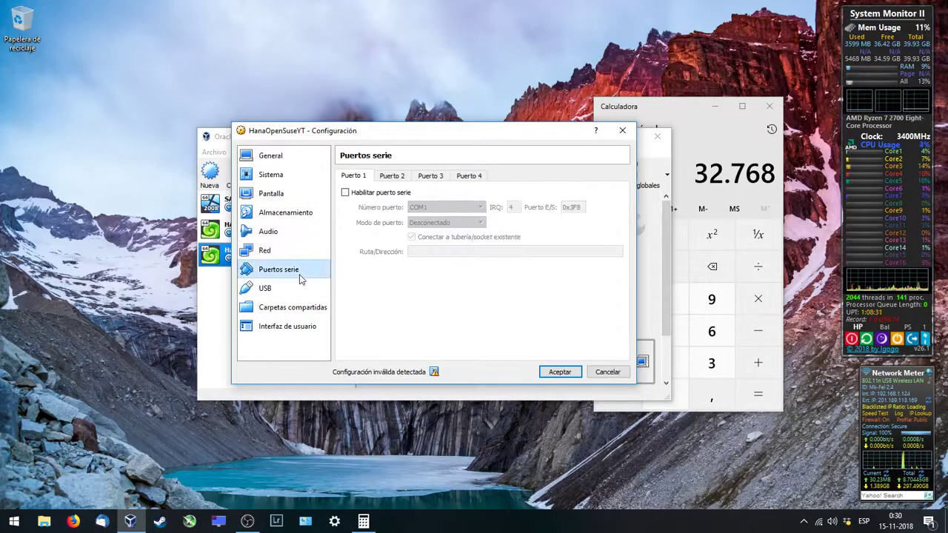
left_click(300, 288)
left_click(308, 307)
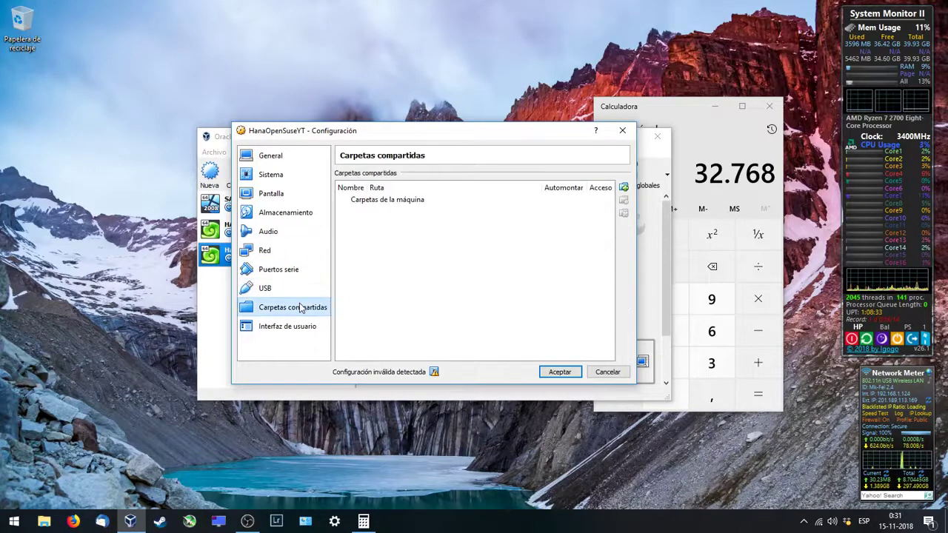
Step: Add F:\Dropbox as an auto-mounted shared folder
left_click(624, 188)
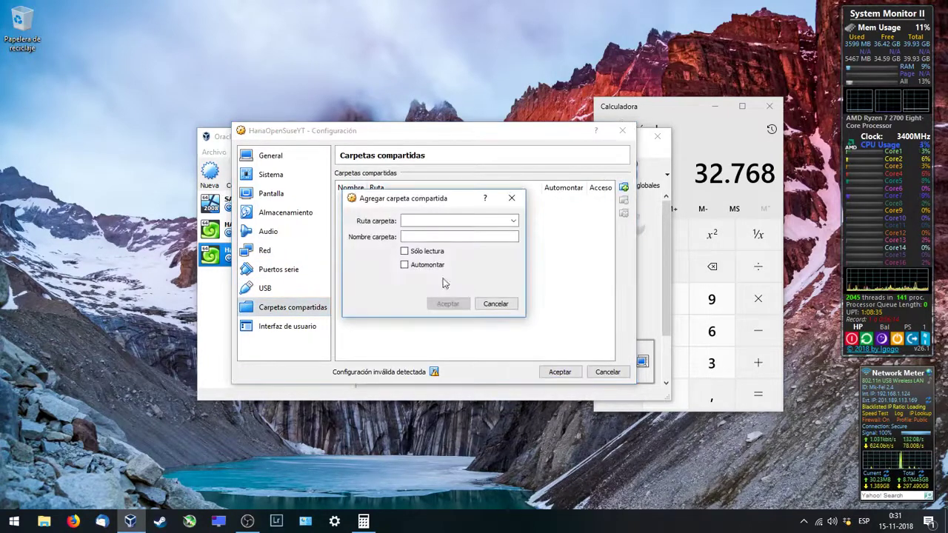
left_click(512, 221)
left_click(448, 244)
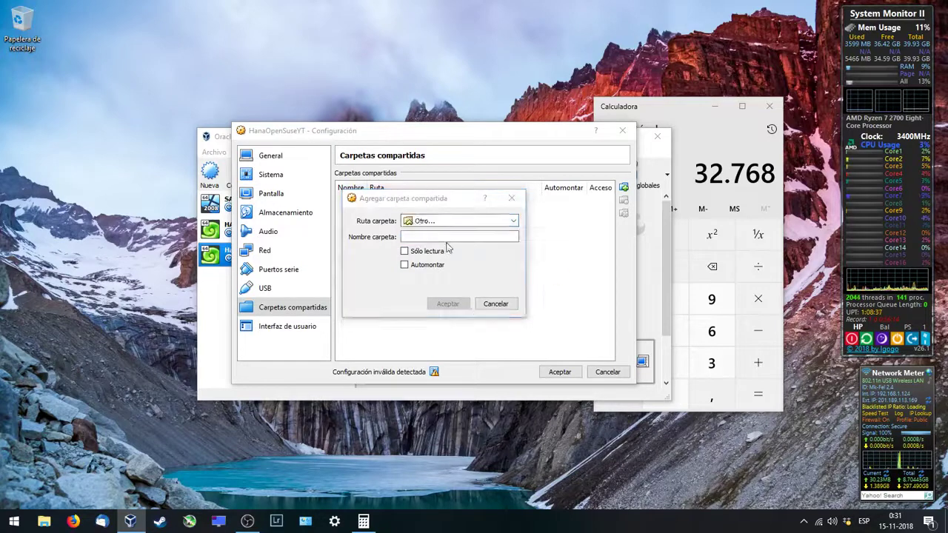
left_click(393, 416)
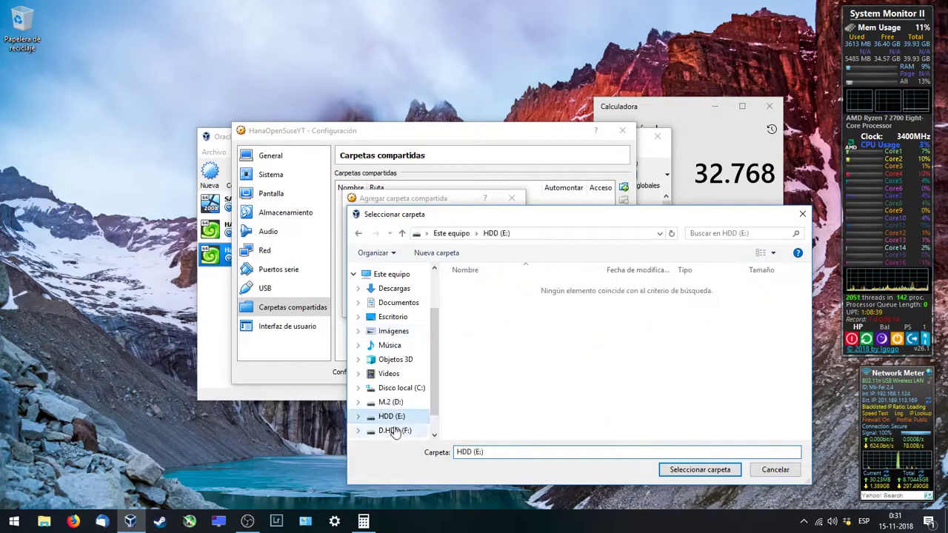
left_click(400, 430)
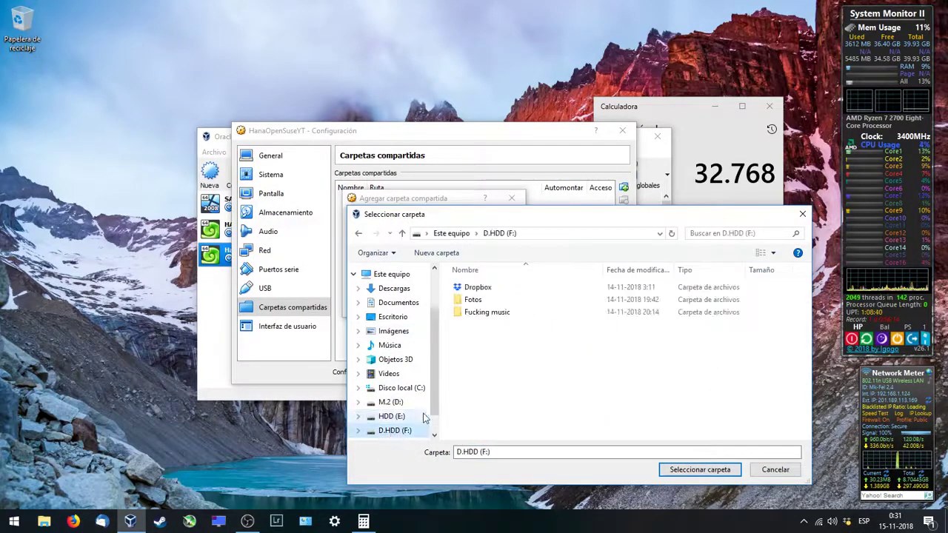
double_click(478, 287)
left_click(680, 469)
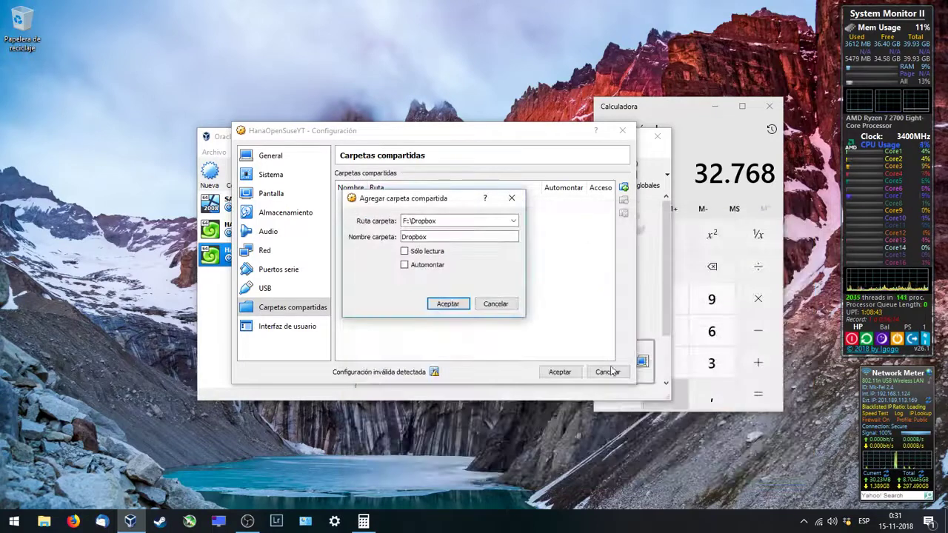
left_click(448, 304)
Step: Hide the status bar under Interfaz de usuario and save the settings
left_click(315, 332)
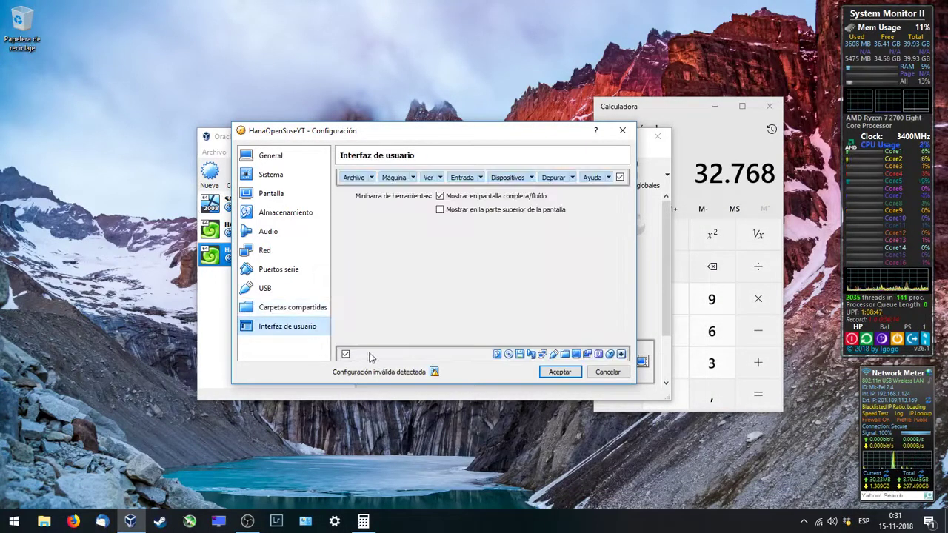
left_click(346, 355)
left_click(555, 374)
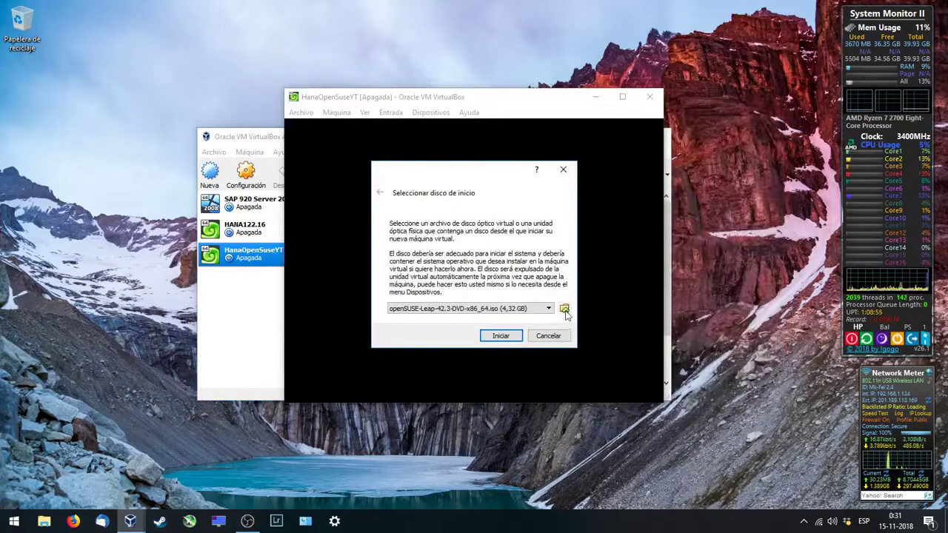
Step: Start the machine with openSUSE-Leap-42.3-DVD-x86_64.iso as the startup disk
left_click(457, 310)
left_click(457, 318)
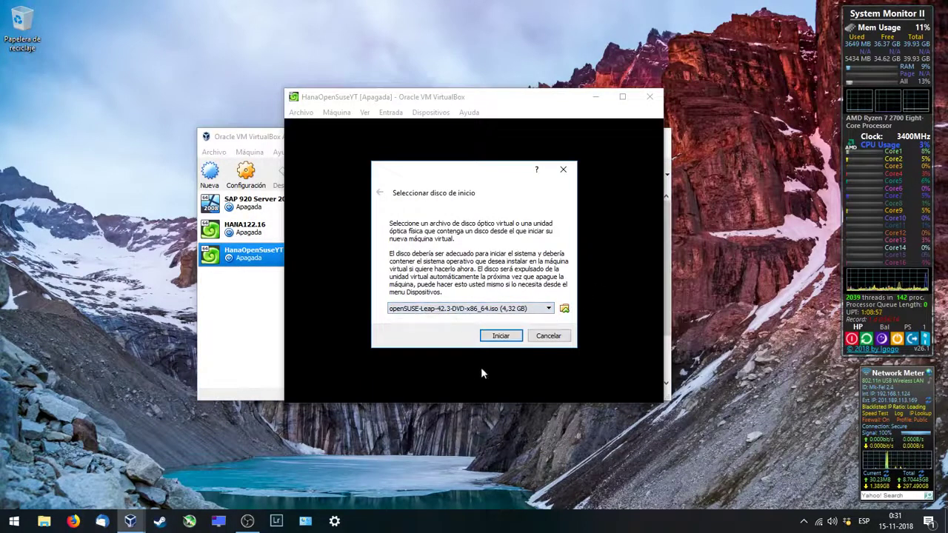
left_click(501, 336)
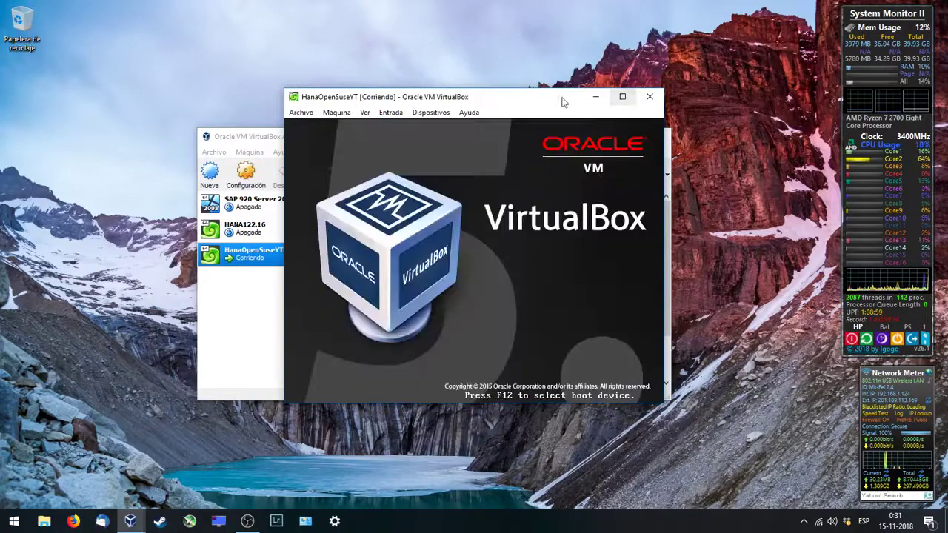
Step: Choose Installation from the openSUSE DVD boot menu
left_click_drag(561, 97, 412, 78)
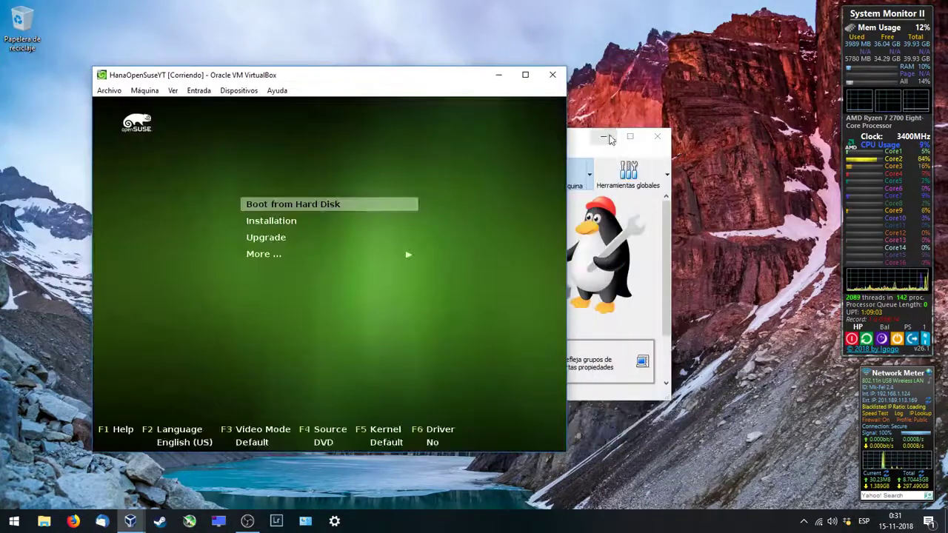
left_click(408, 254)
key("Return")
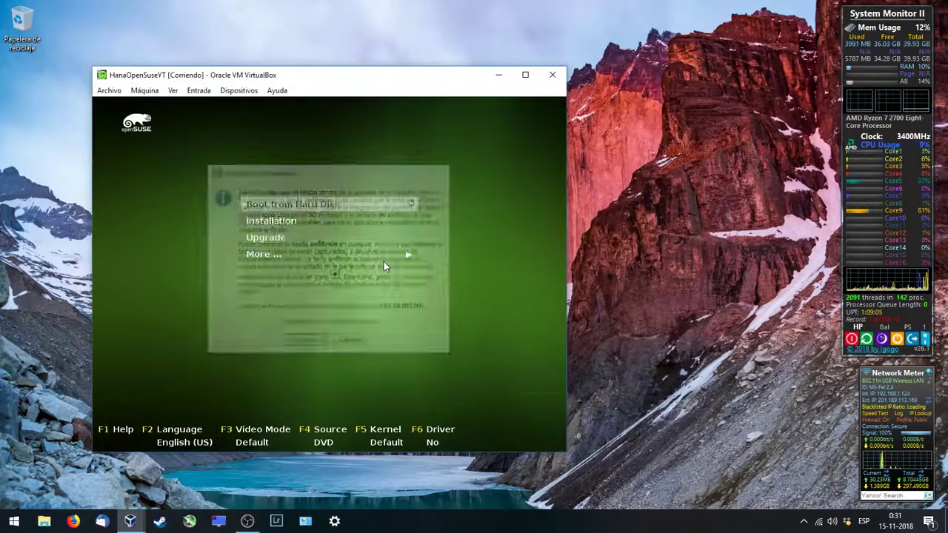
key("Down")
key("Return")
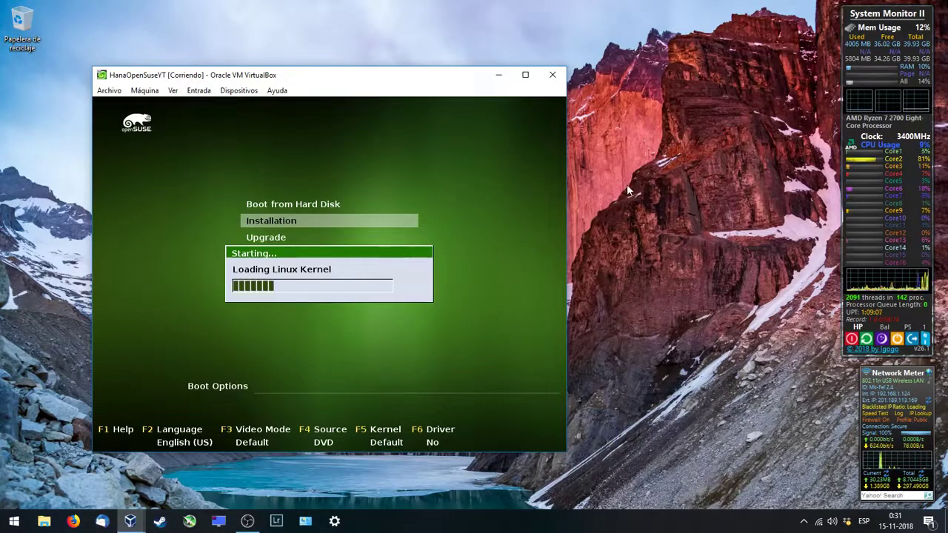
Step: Create a new desktop text document and open it, always using Notepad for .txt files
right_click(627, 185)
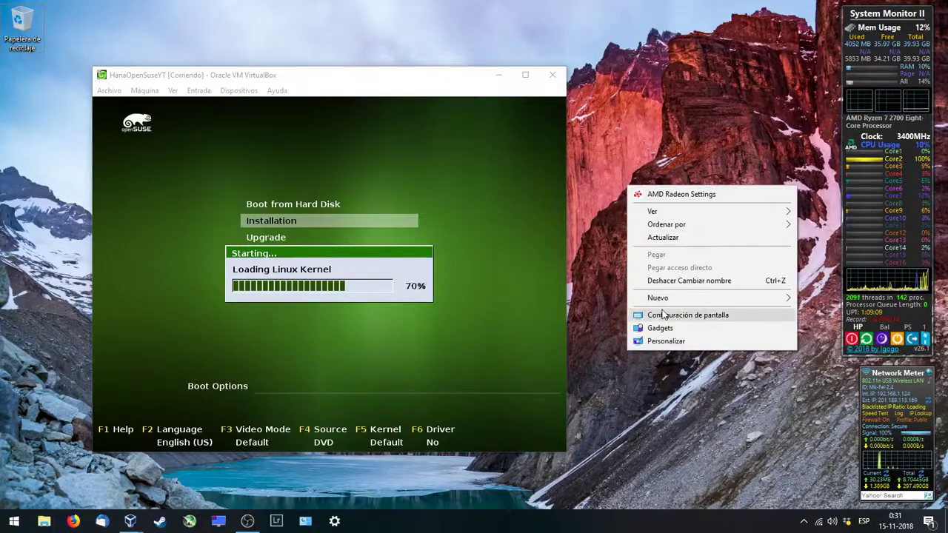
mouse_move(666, 298)
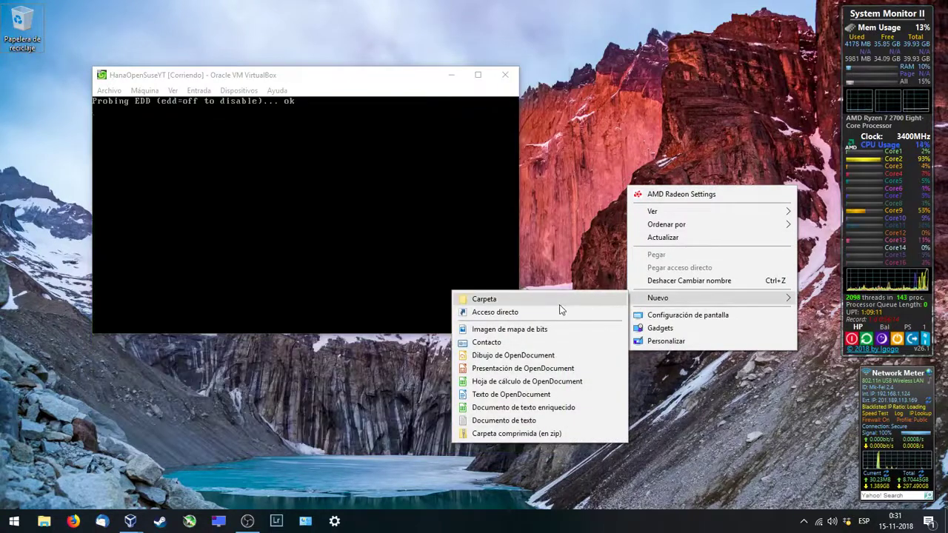
left_click(522, 420)
double_click(641, 231)
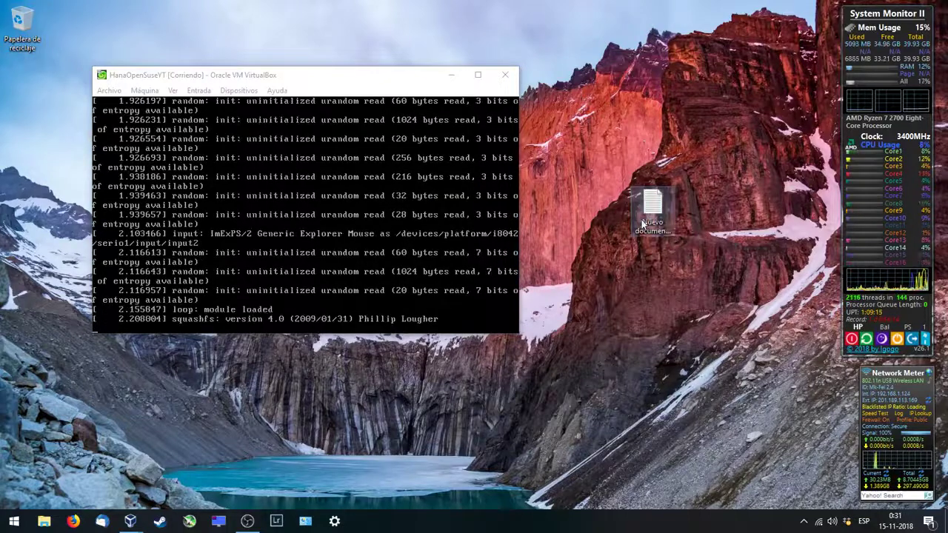
left_click(649, 220)
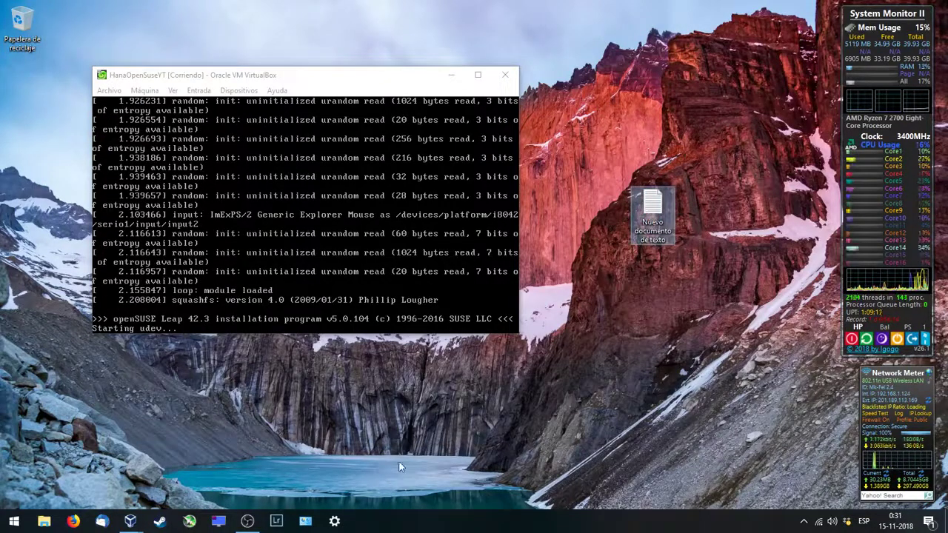
double_click(652, 211)
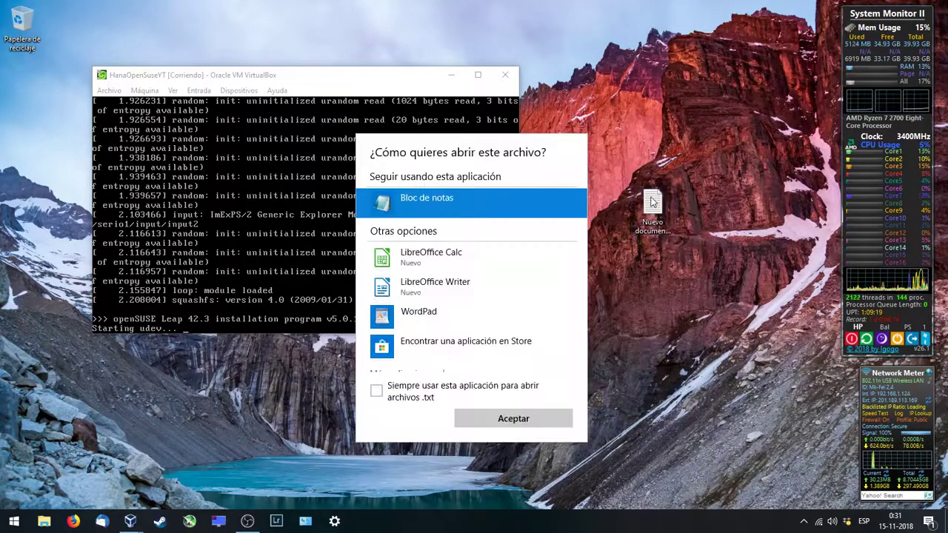
left_click(377, 392)
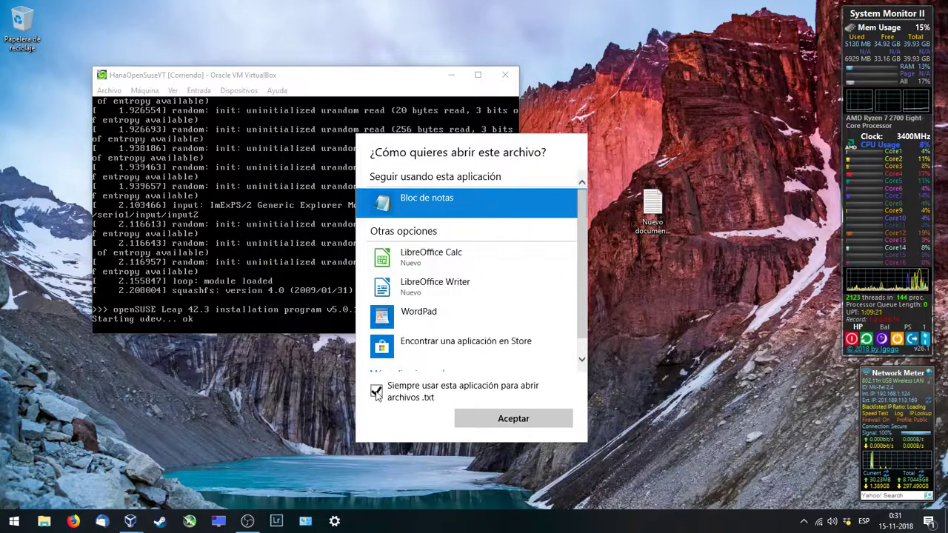
left_click(517, 421)
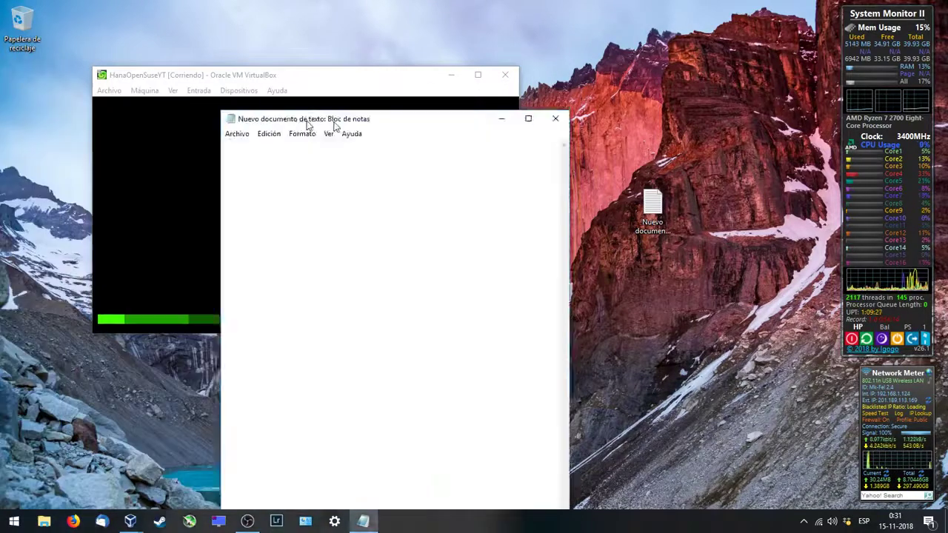
Step: Write 'I hate gnome3, so I'll install mate desktop, based on gnome 2' in Notepad
left_click_drag(306, 120, 557, 44)
left_click_drag(280, 75, 229, 73)
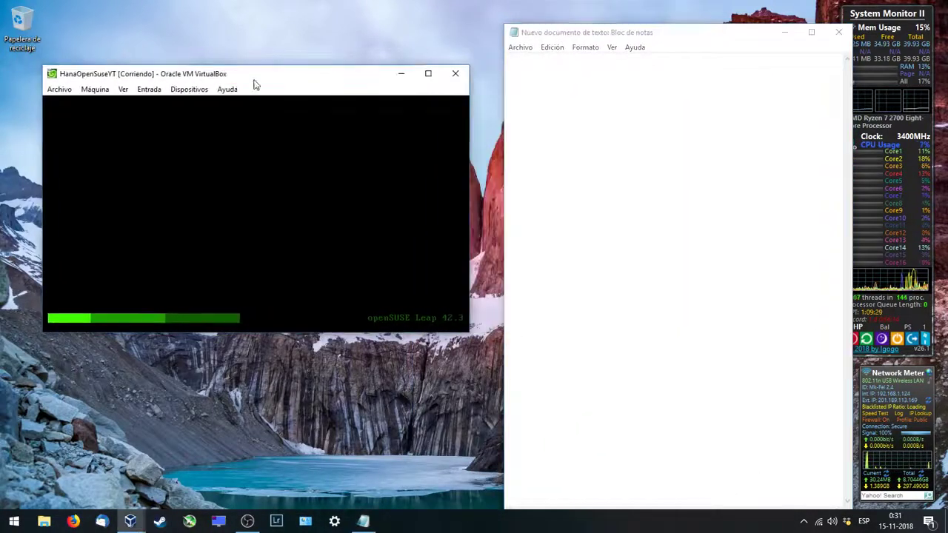
left_click(669, 140)
type("I ha")
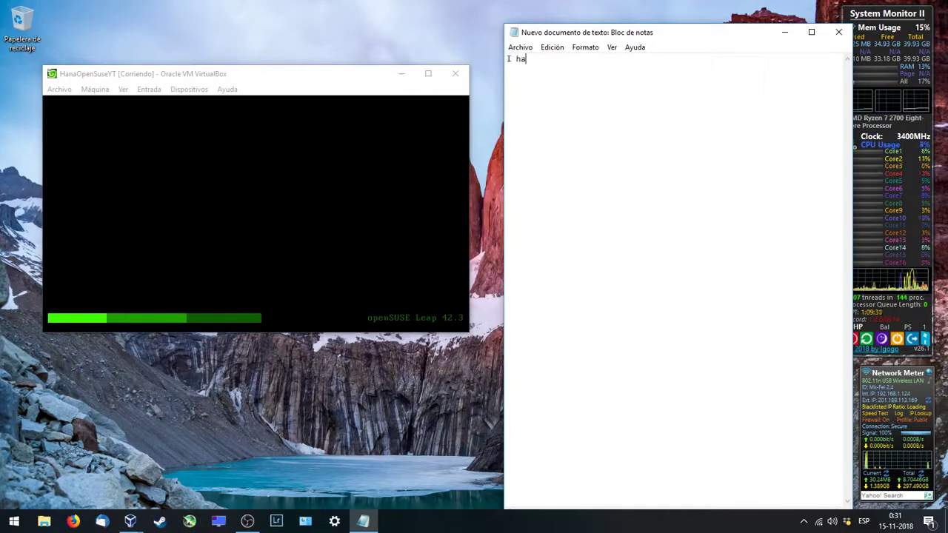
type("te gnome")
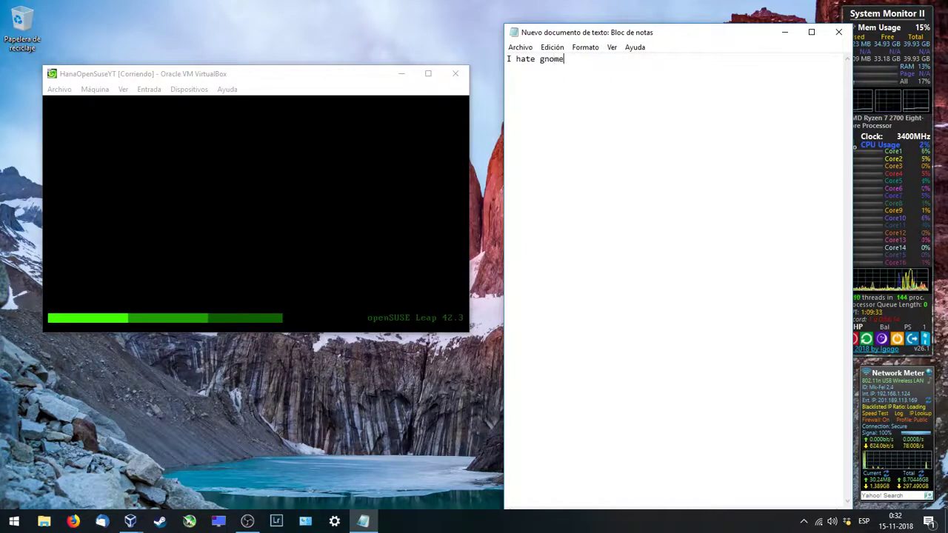
type("3, so ")
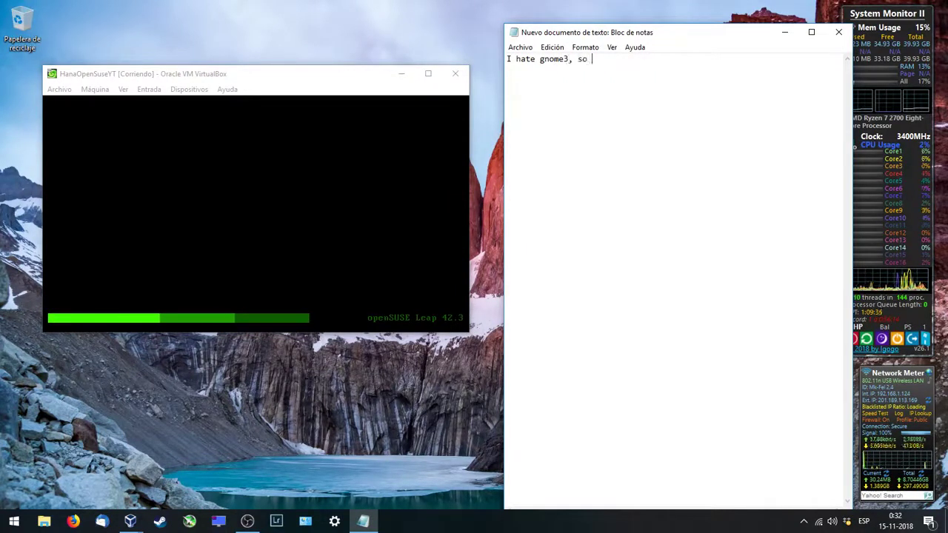
type("I install")
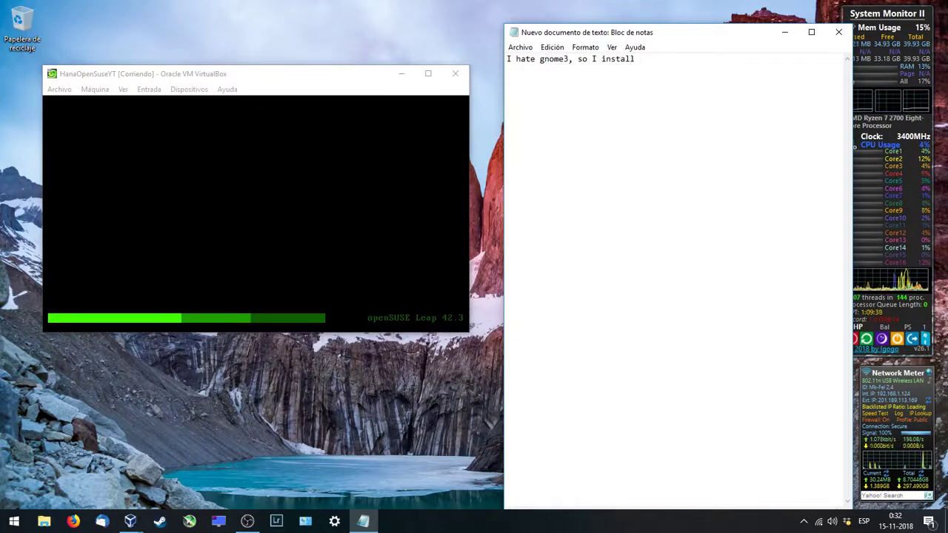
key("BackSpace")
key("BackSpace")
key("BackSpace")
key("BackSpace")
key("BackSpace")
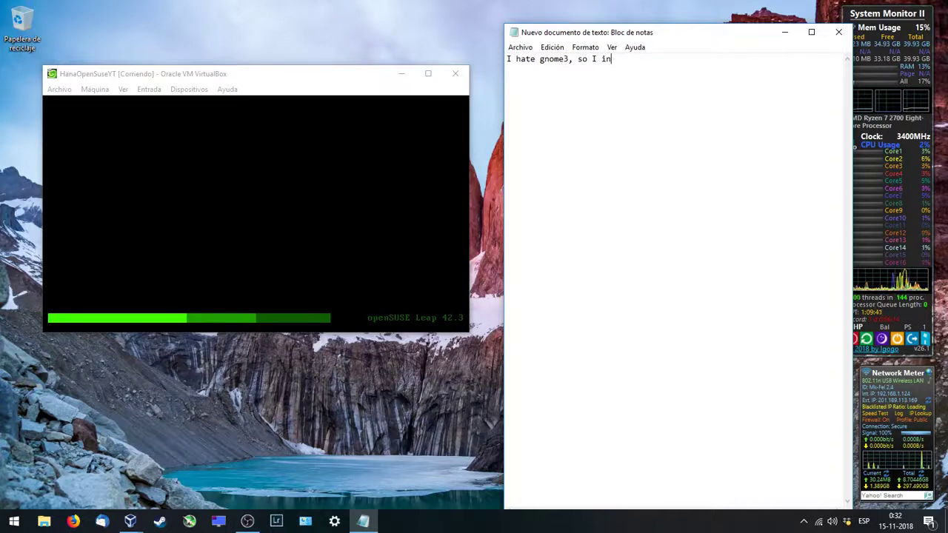
type("'")
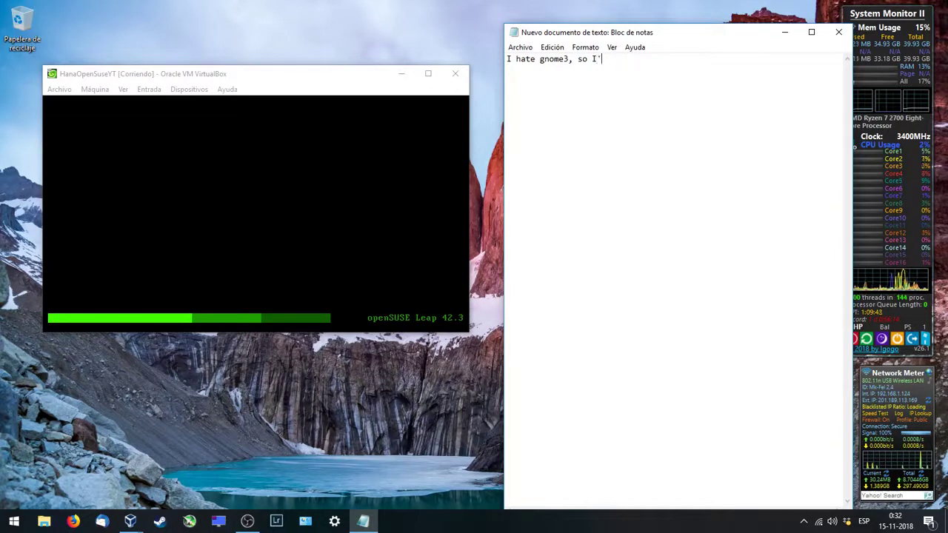
type("ll install mae")
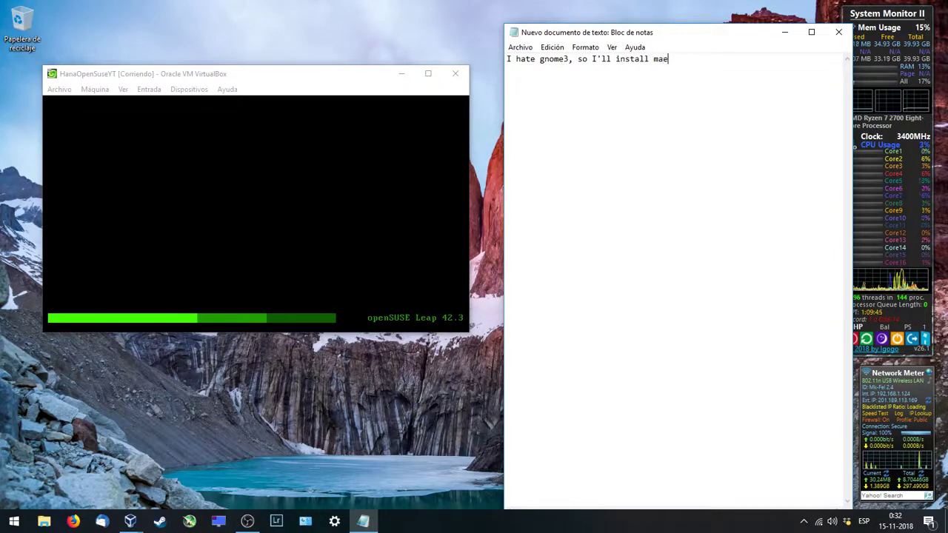
key("BackSpace")
type("te desktop")
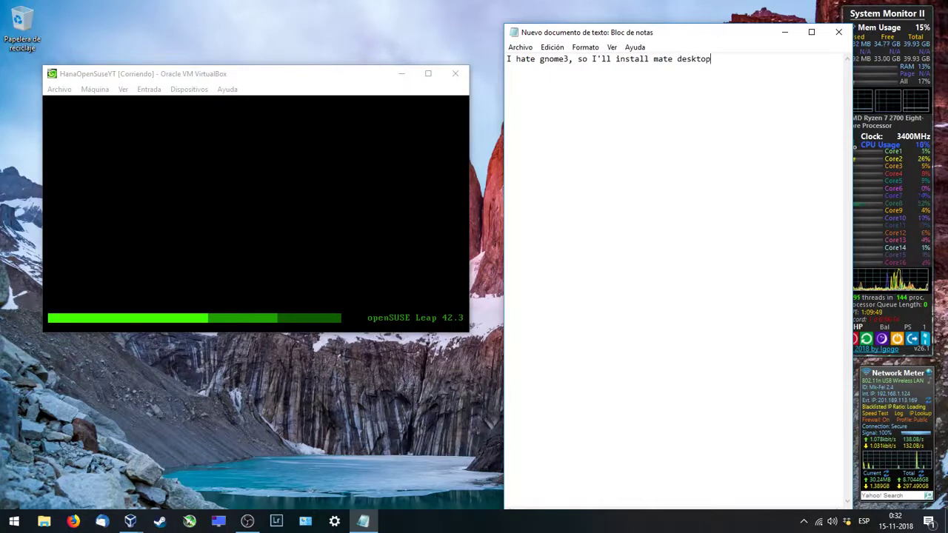
type(", based")
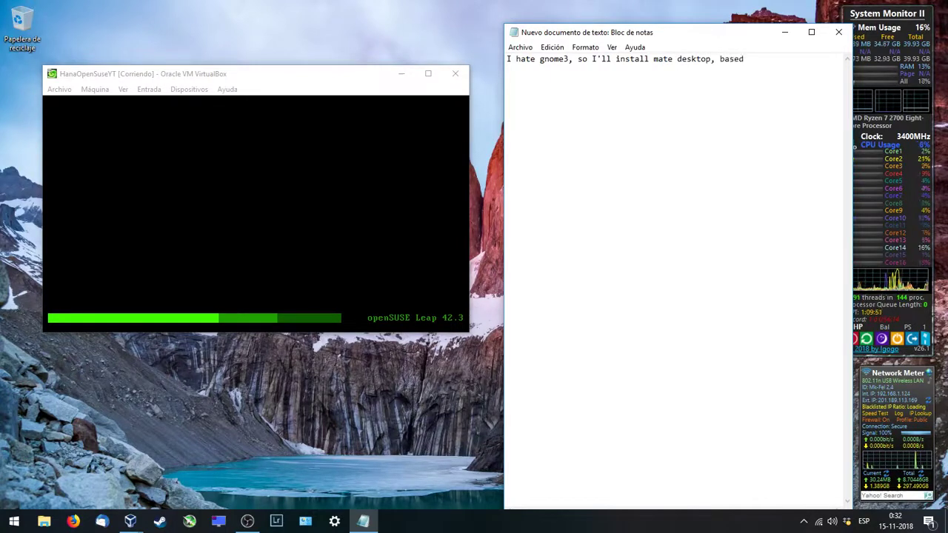
type(" on go")
type("ome 2")
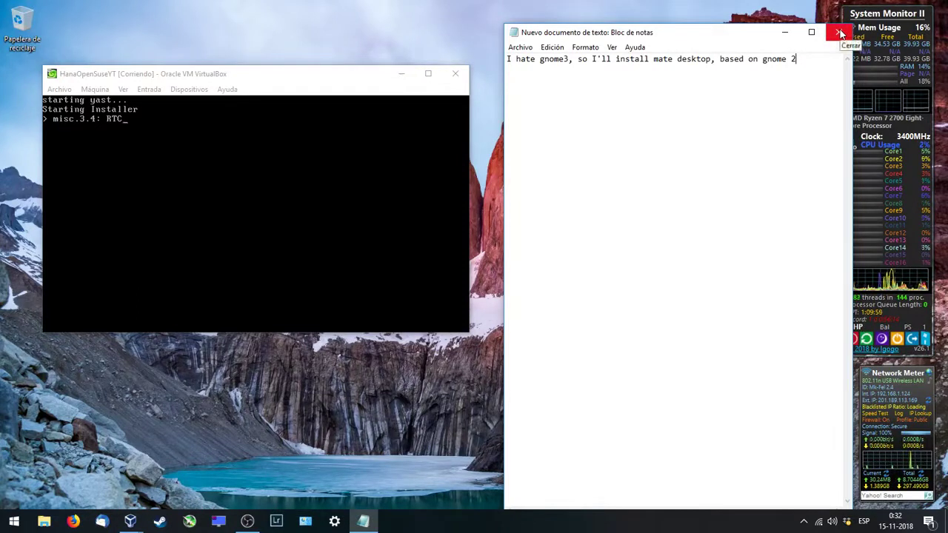
left_click(785, 33)
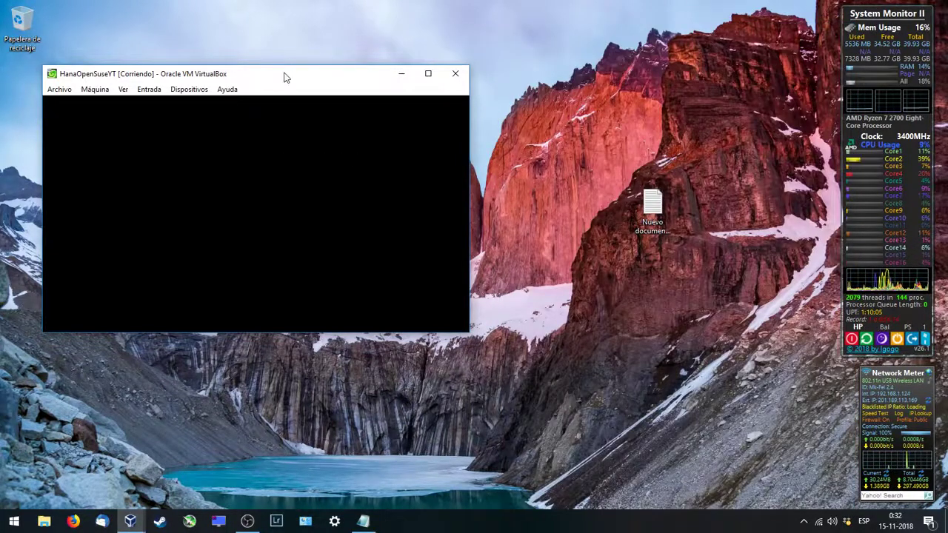
left_click_drag(288, 74, 283, 42)
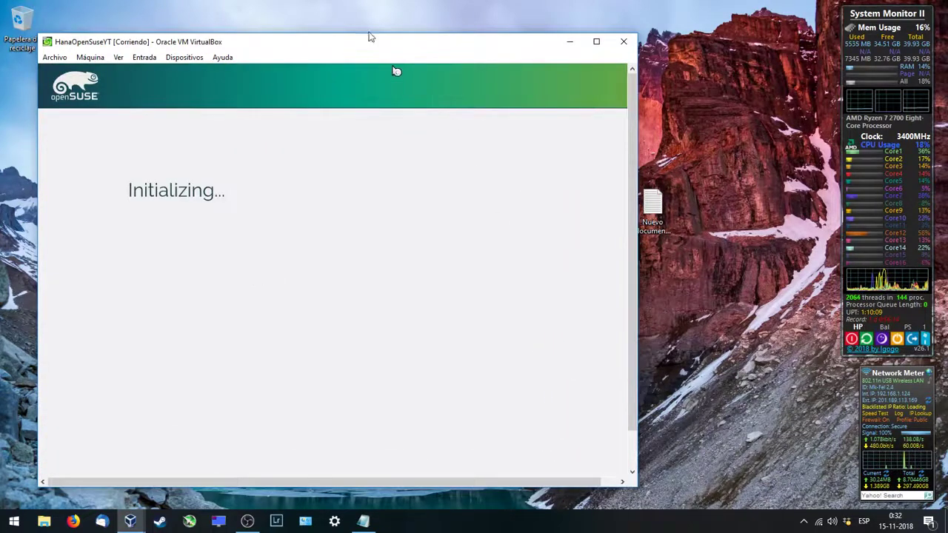
left_click_drag(368, 39, 415, 23)
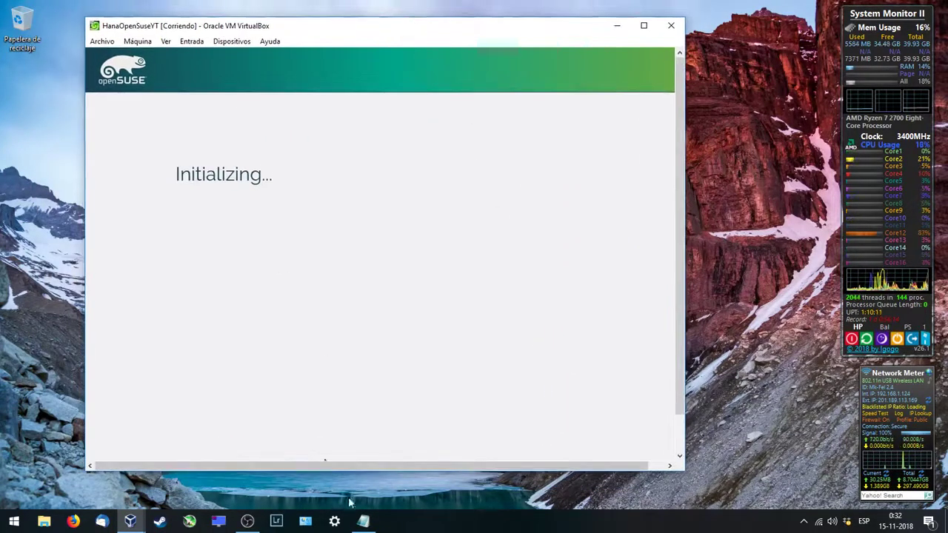
left_click_drag(359, 471, 359, 499)
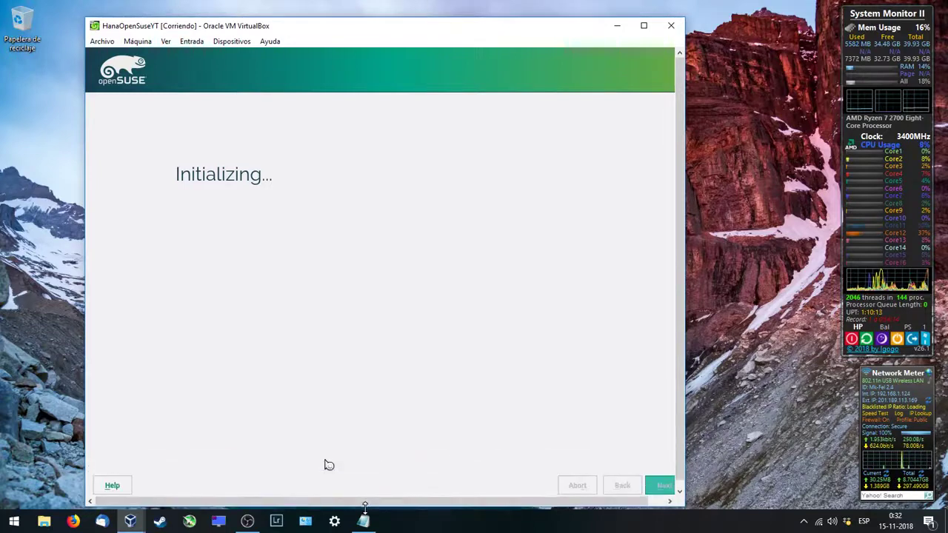
left_click_drag(329, 18, 303, 10)
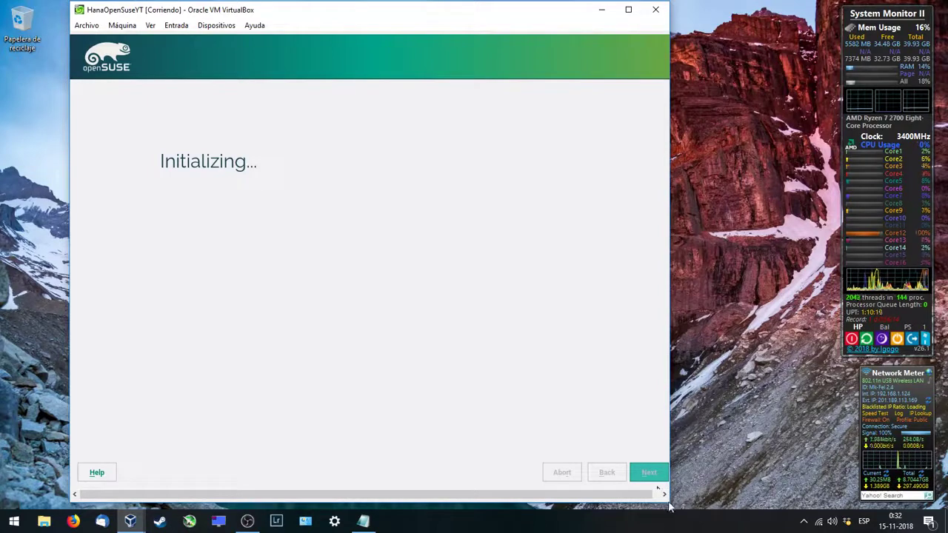
left_click_drag(669, 506, 694, 511)
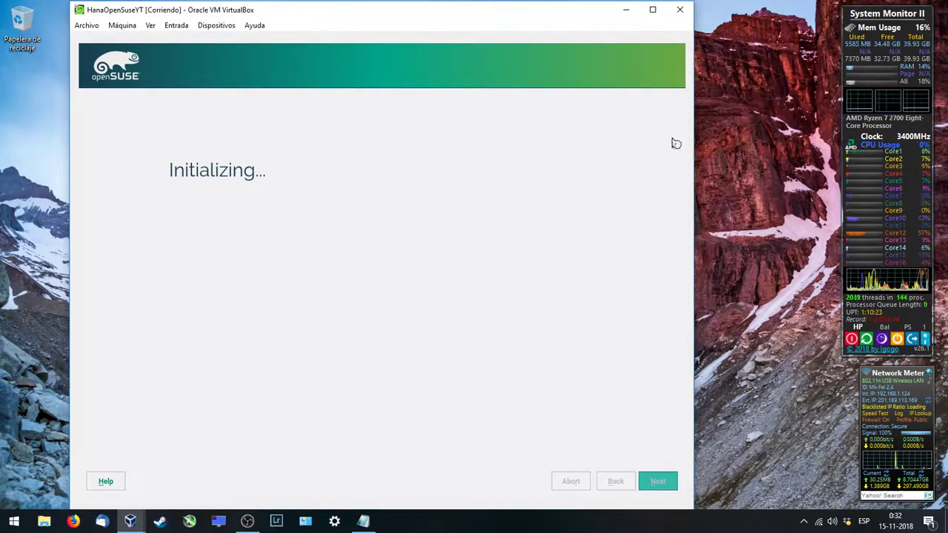
left_click_drag(382, 10, 320, 15)
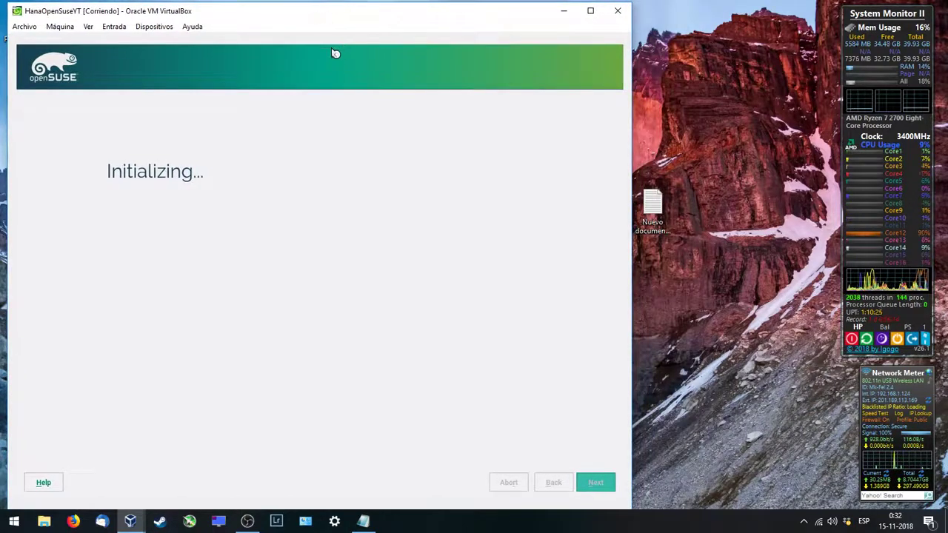
left_click(750, 323)
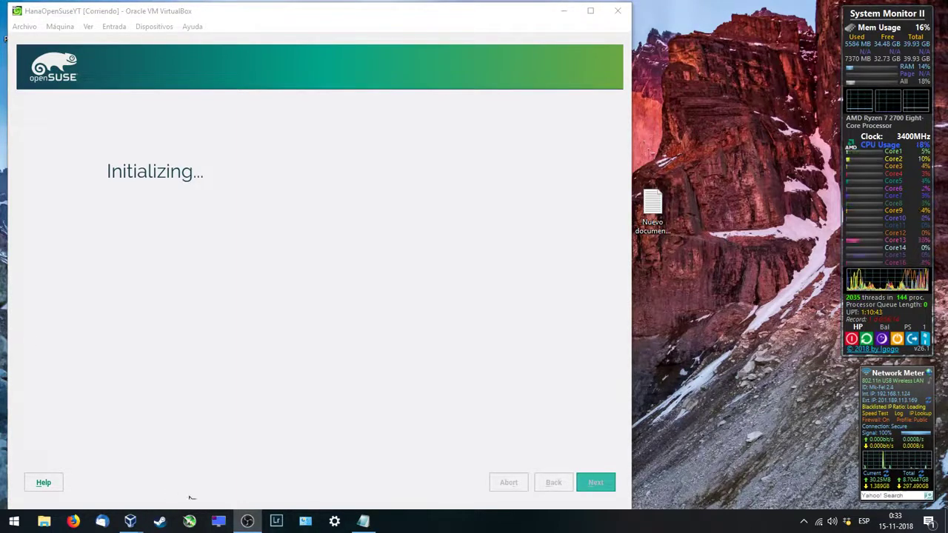
Step: Browse to F:\Dropbox\Software\SAP\SAP Hana\122.16 in File Explorer
left_click(44, 521)
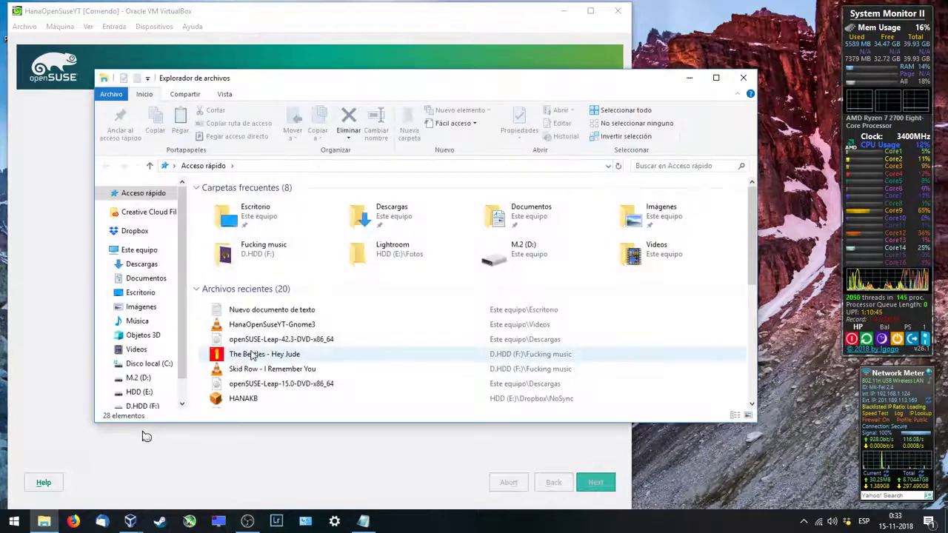
left_click(139, 406)
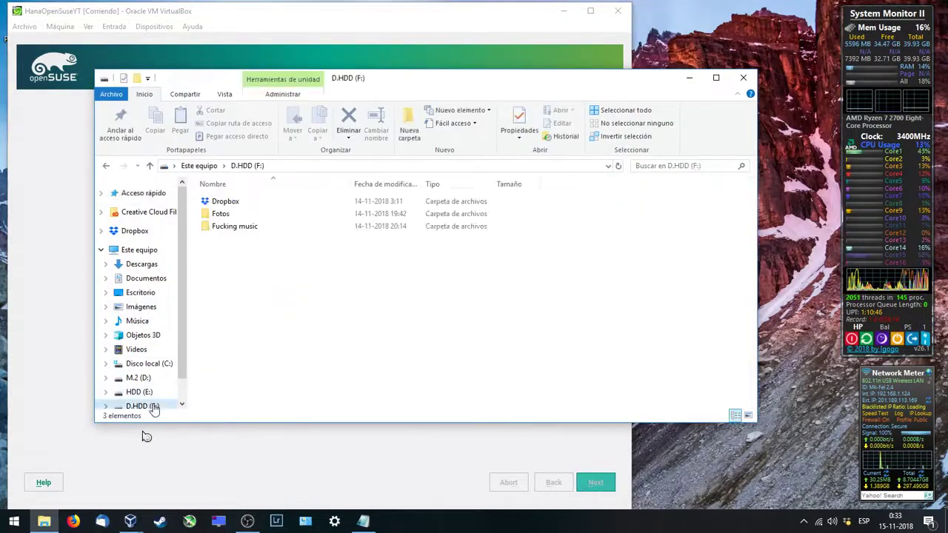
double_click(230, 204)
left_click(225, 265)
double_click(224, 265)
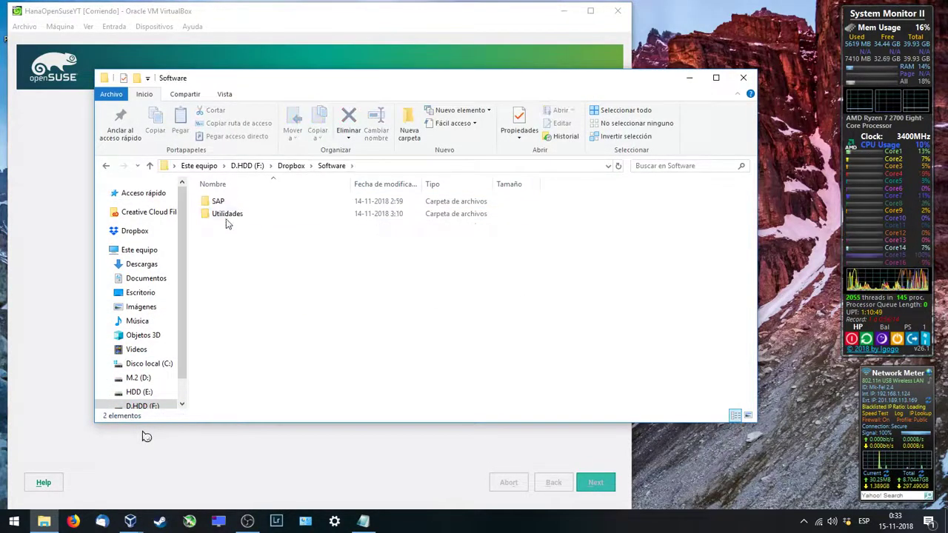
double_click(221, 203)
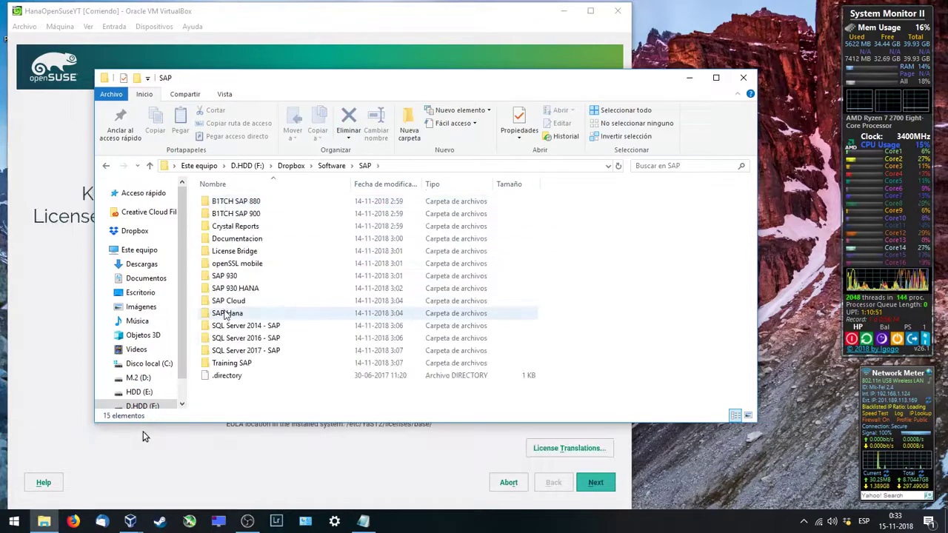
double_click(224, 313)
double_click(221, 203)
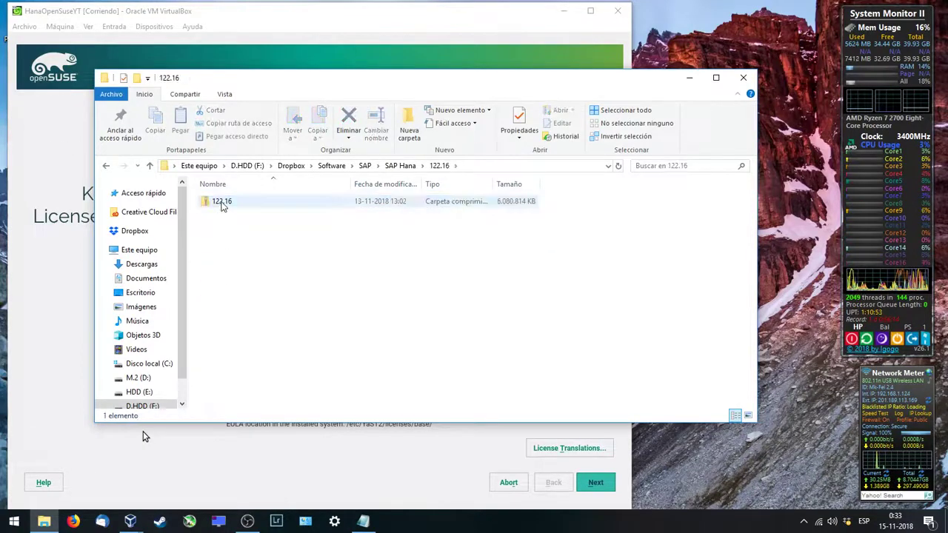
Step: Extract the 122.16 zip with 7-Zip into a 122.16 folder and close Explorer
right_click(221, 203)
mouse_move(270, 268)
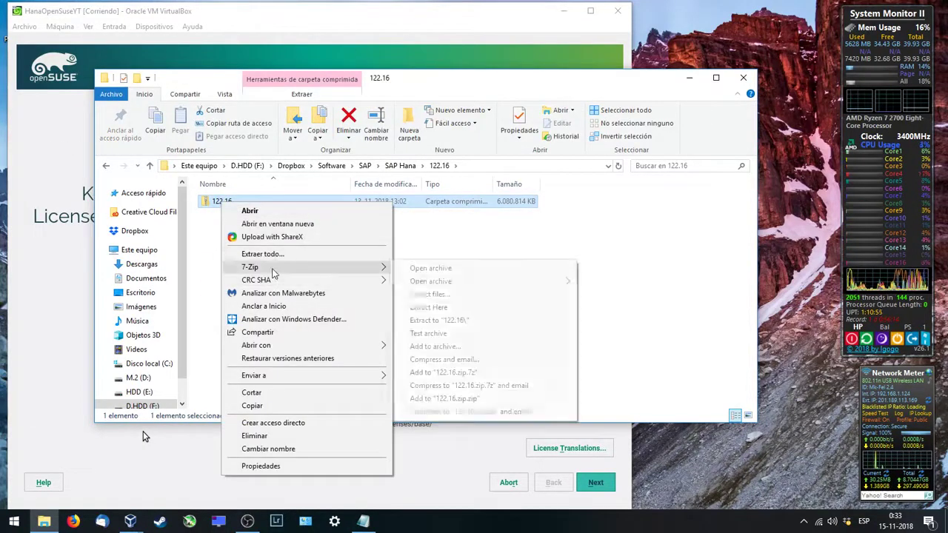
left_click(459, 320)
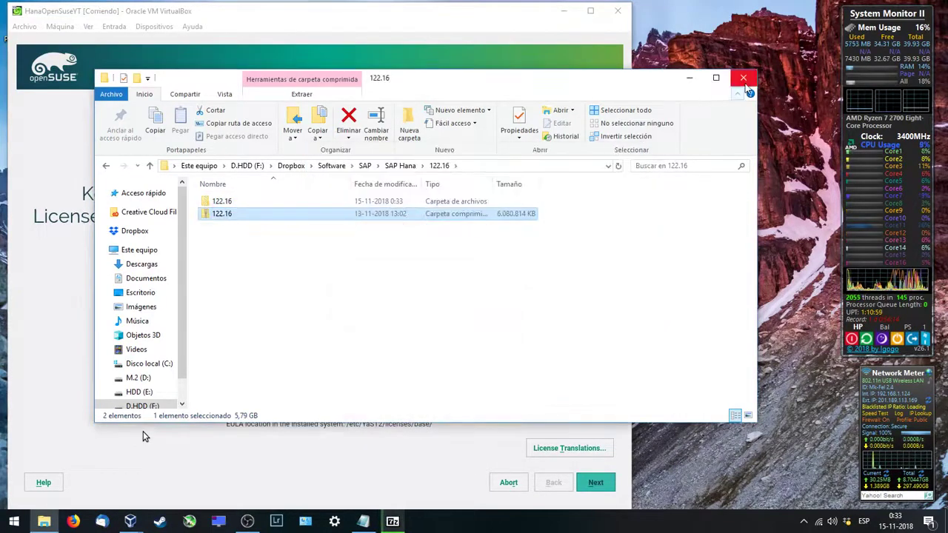
left_click(743, 77)
Step: Choose the Spanish (Latin America) keyboard layout and continue to partitioning
left_click(459, 133)
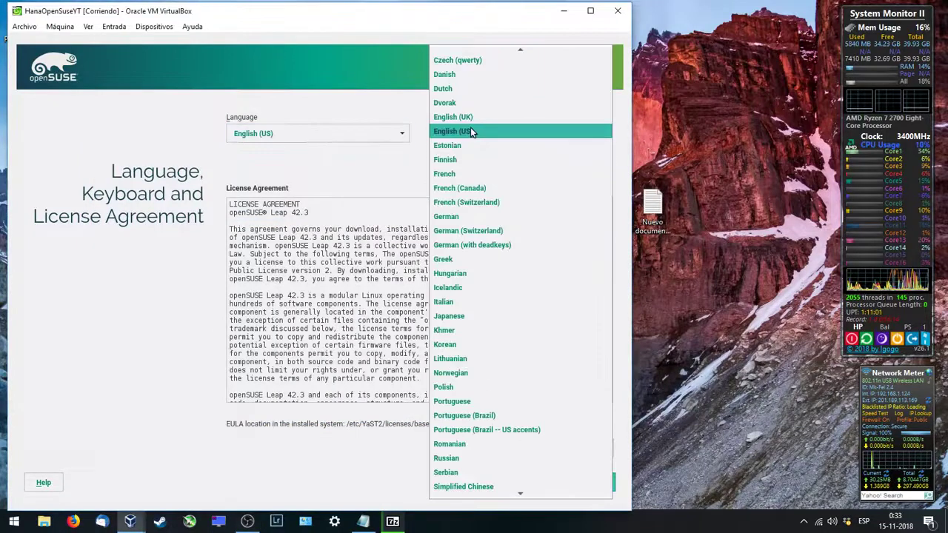
scroll(485, 389, "down", 4)
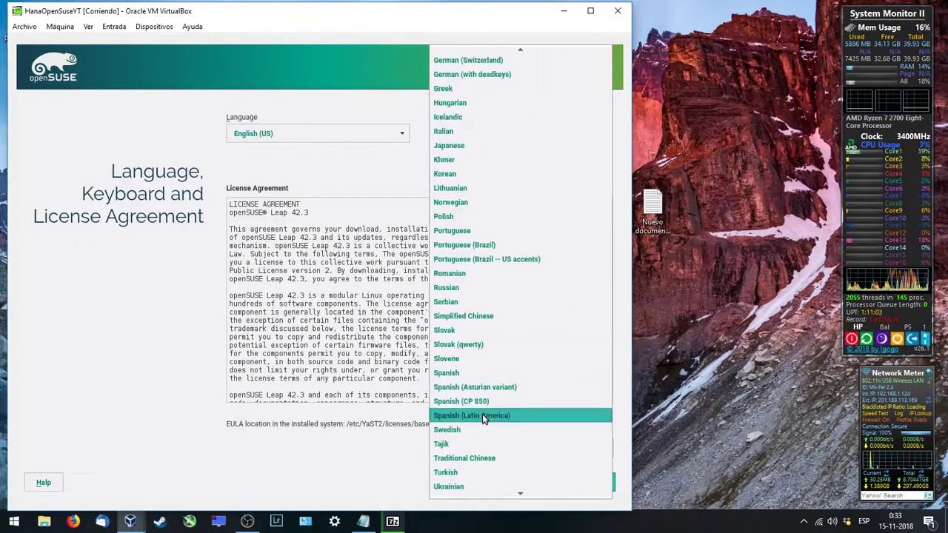
left_click(483, 418)
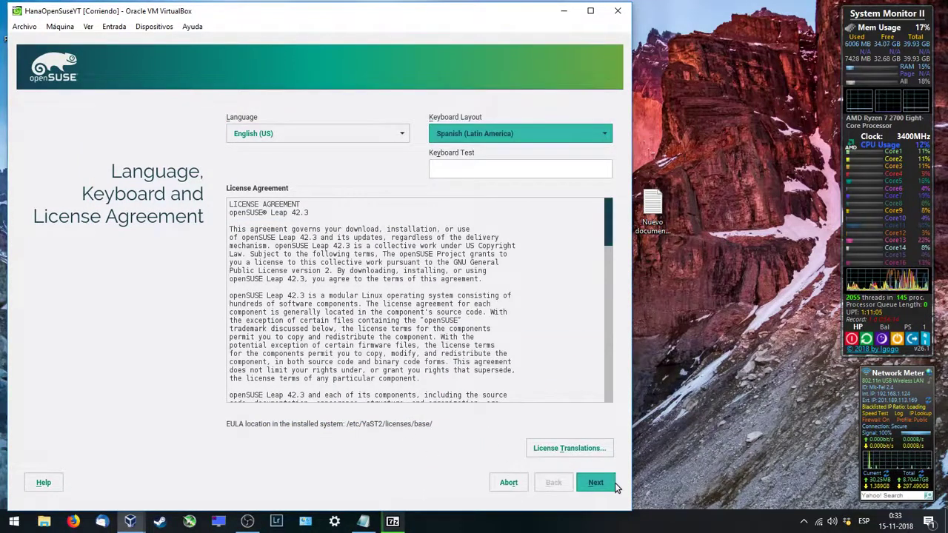
left_click(588, 486)
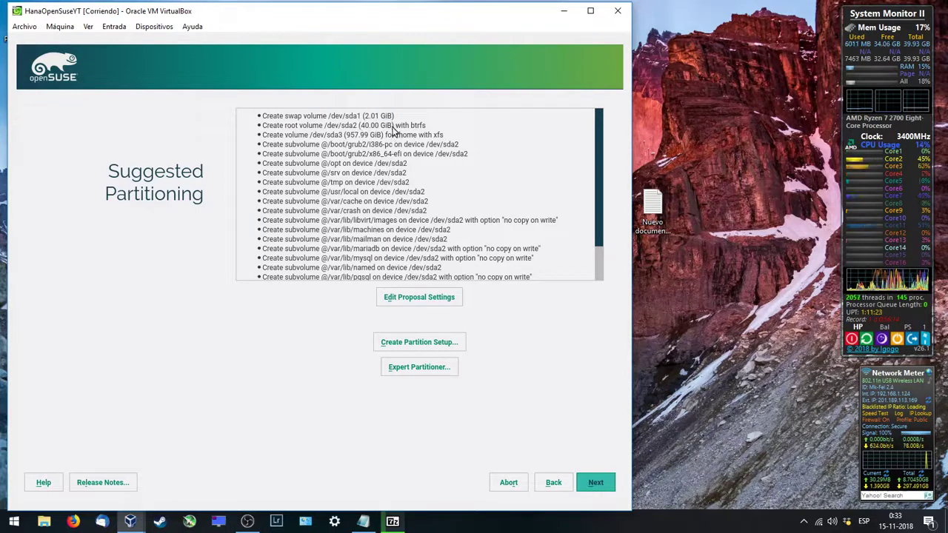
Step: Partition the 1000 GiB disk with BtrFS root and no separate home partition, and accept it
left_click(407, 343)
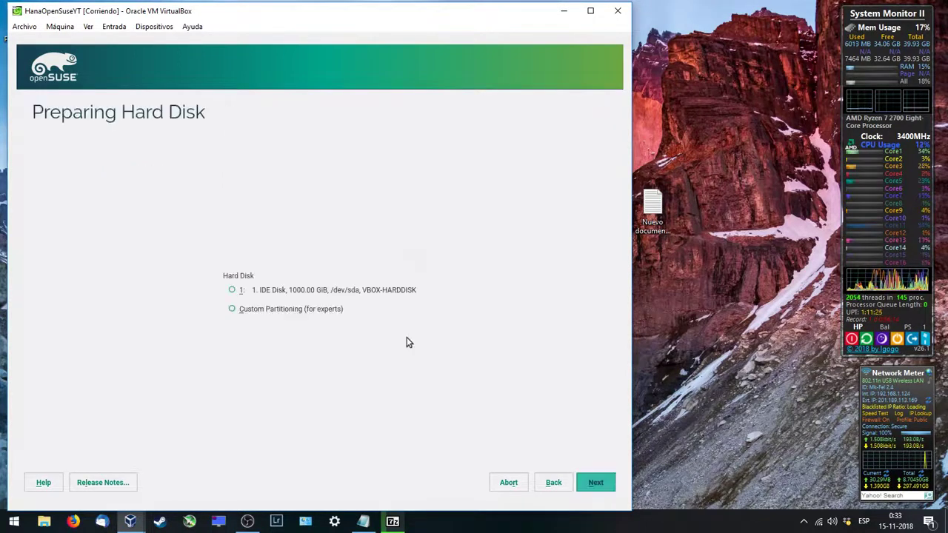
left_click(581, 482)
left_click(353, 340)
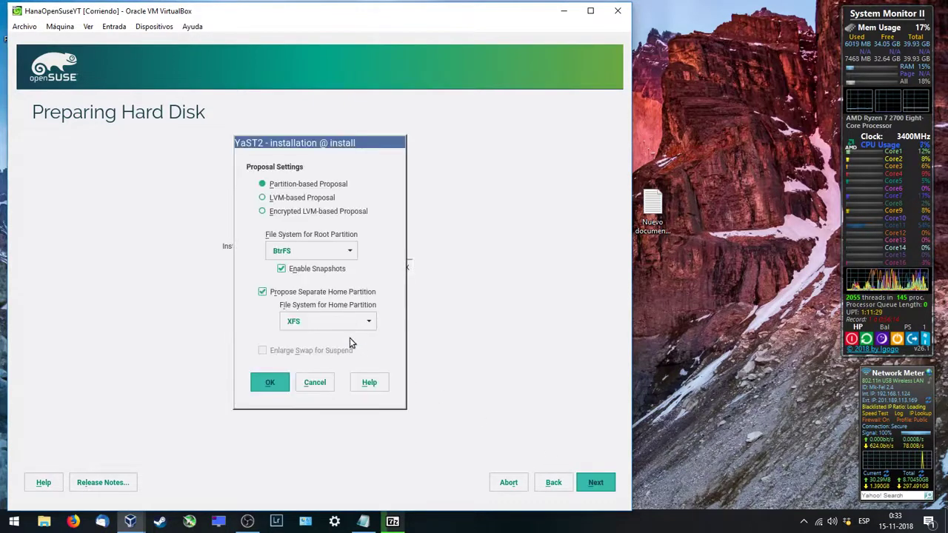
left_click(263, 292)
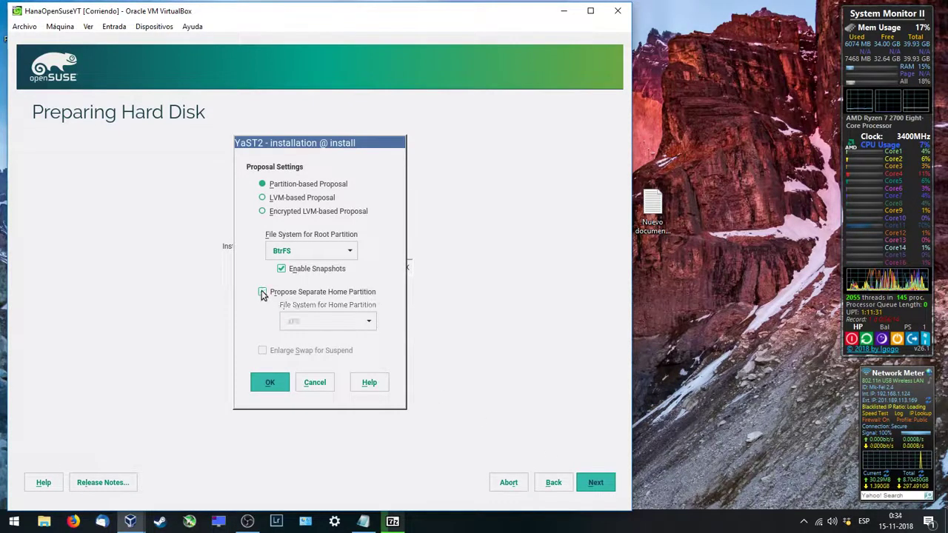
left_click(294, 255)
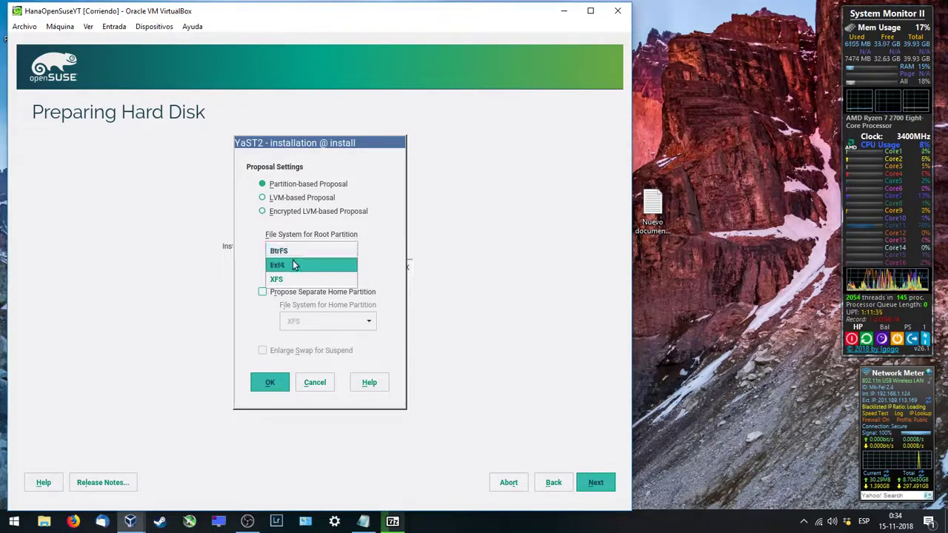
left_click(295, 252)
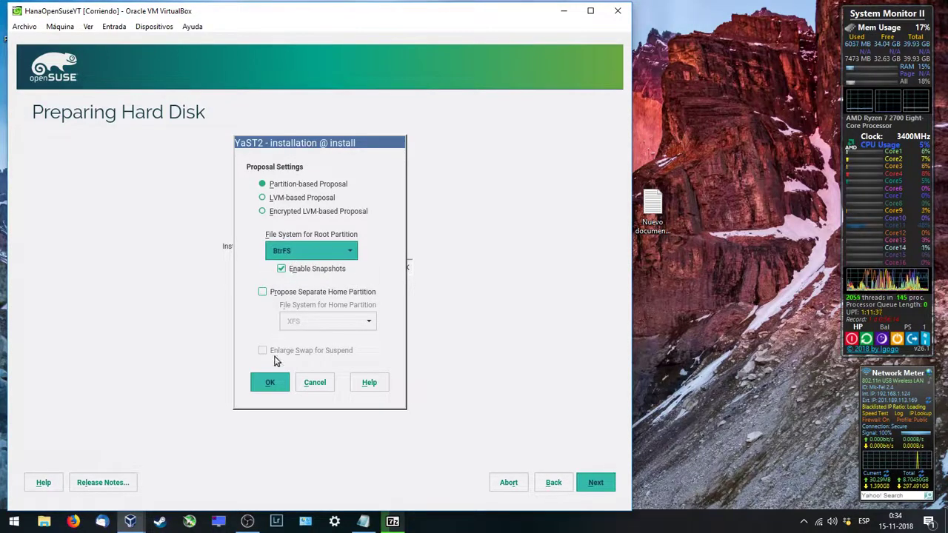
left_click(271, 382)
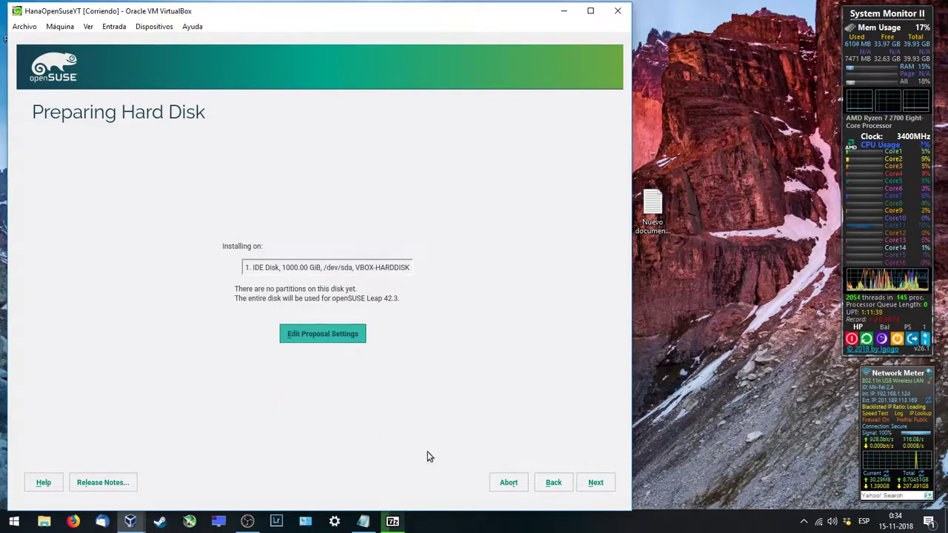
left_click(595, 483)
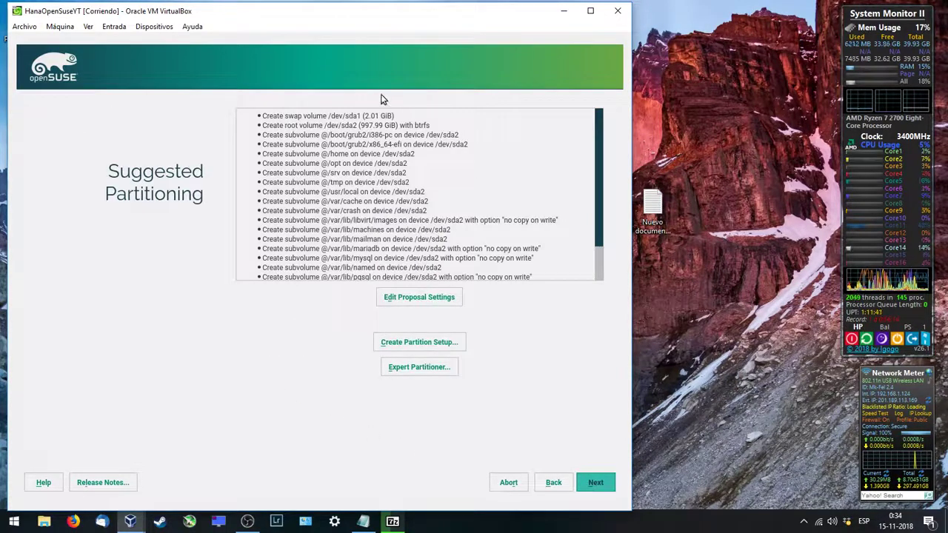
left_click(588, 481)
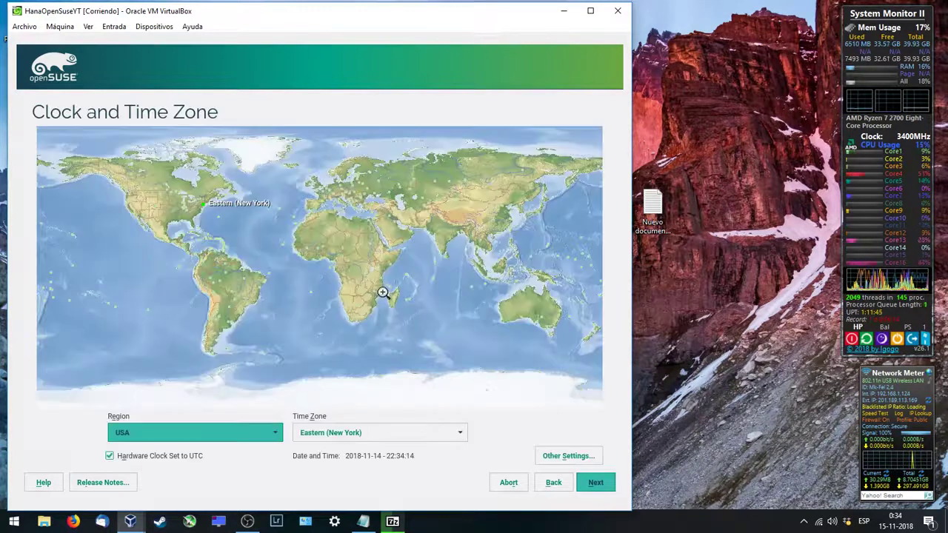
Step: Pick region Central and South America, time zone Chile Continental, and continue
left_click(274, 434)
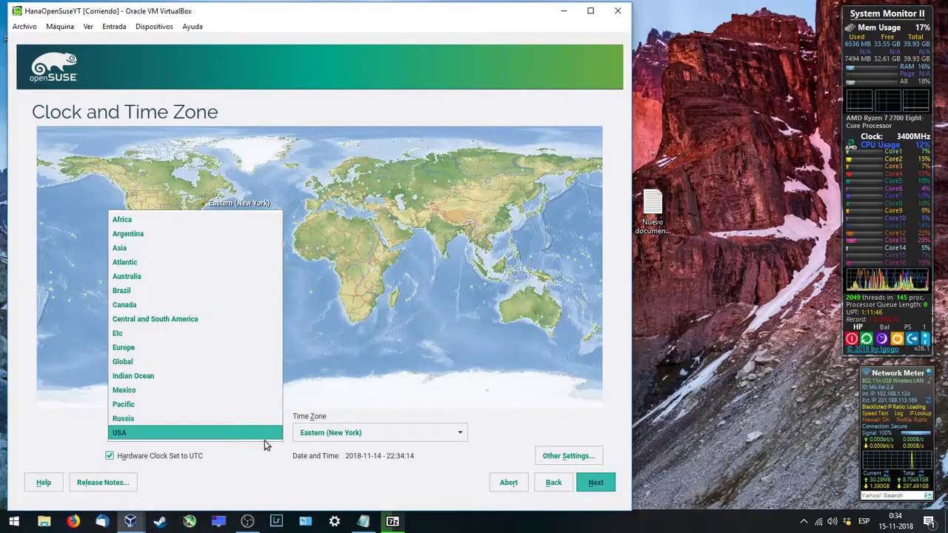
left_click(213, 324)
left_click(325, 429)
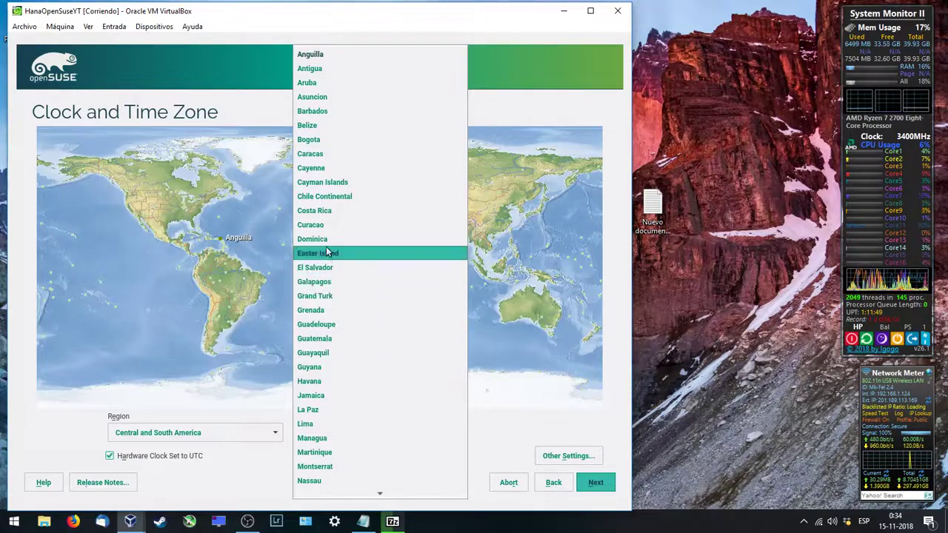
left_click(324, 197)
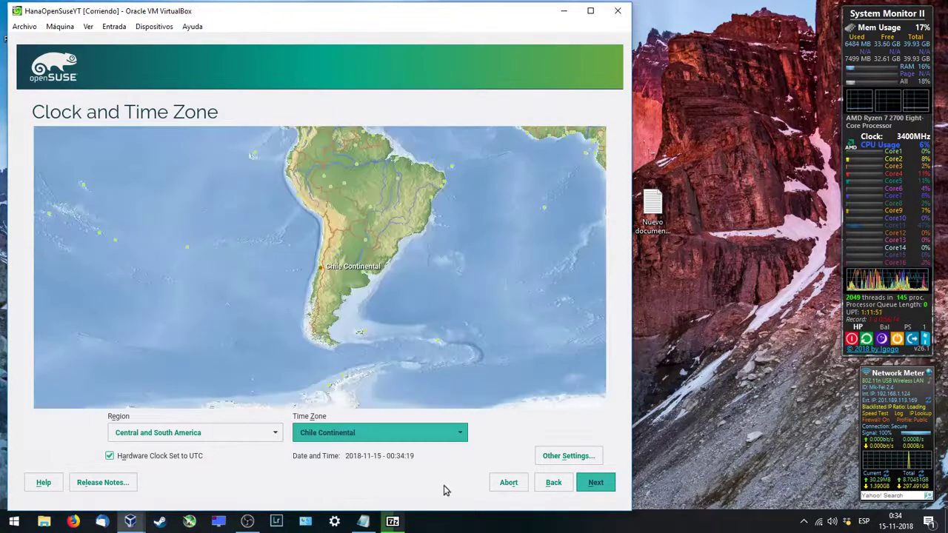
left_click(601, 489)
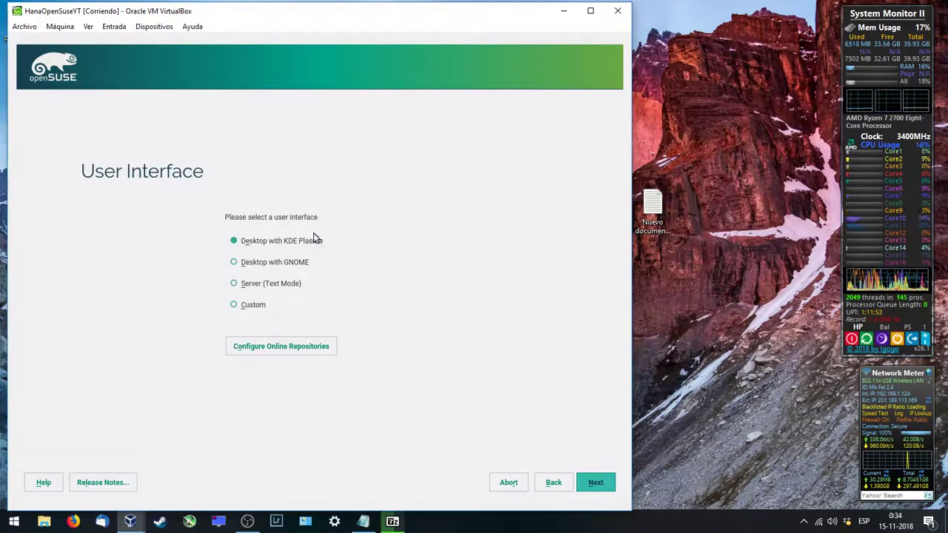
Step: Choose a custom install, add the XFCE Desktop Environment pattern, and bring Notepad forward
left_click(250, 308)
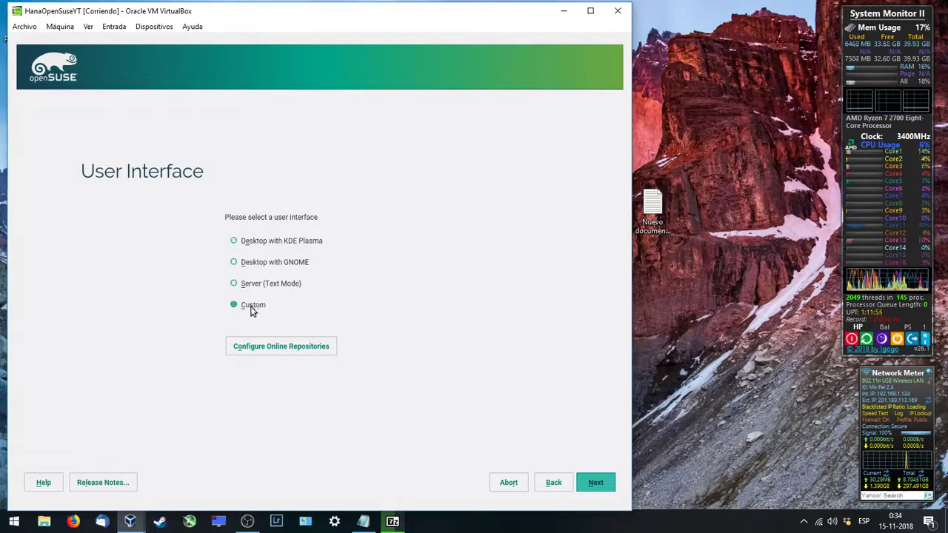
left_click(596, 484)
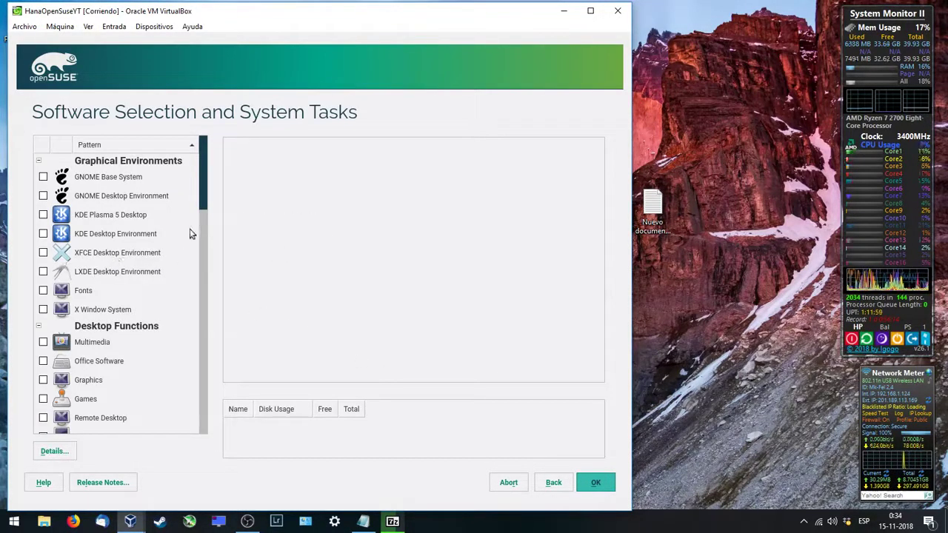
mouse_move(199, 197)
left_mouse_down()
mouse_move(211, 391)
mouse_move(200, 348)
mouse_move(209, 192)
left_mouse_up()
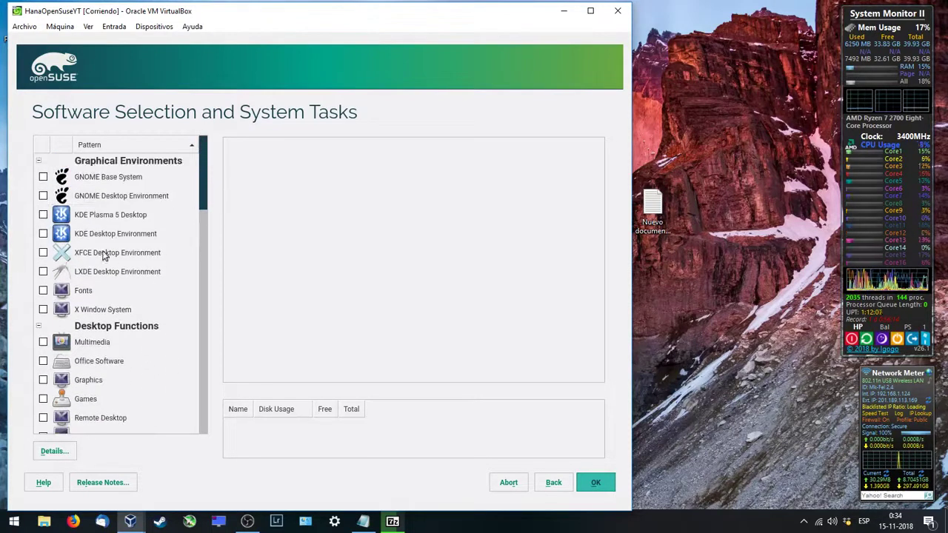
left_click(43, 252)
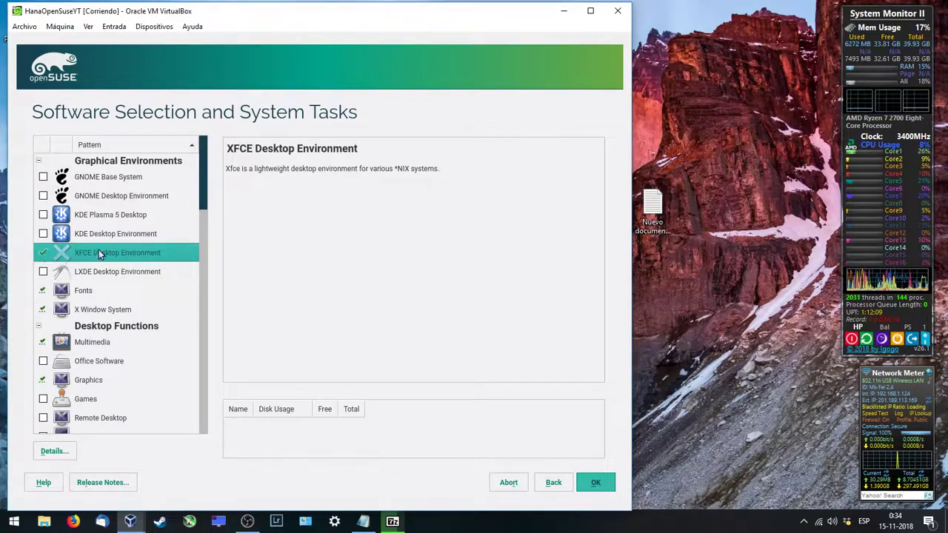
left_click(363, 521)
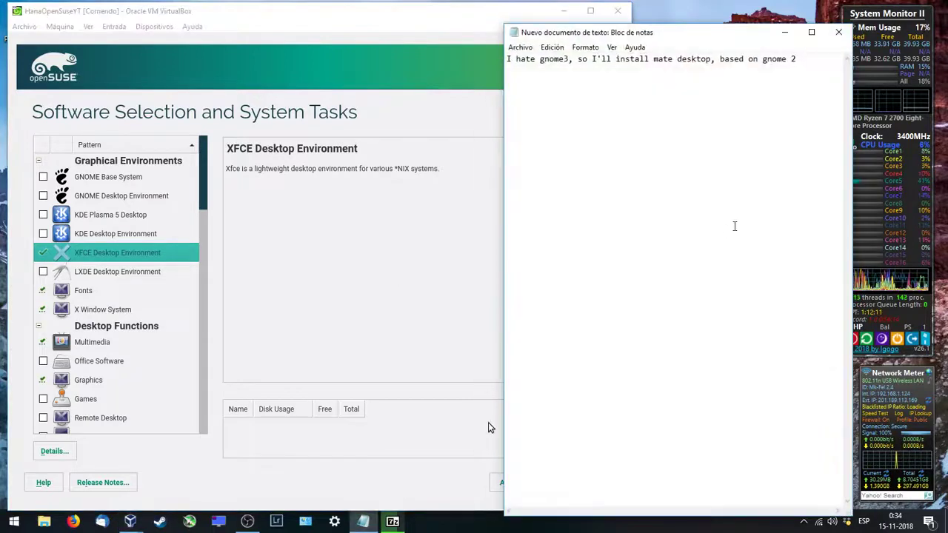
Step: Add the note line 'ok, there is no mate desktop on the iso file, so, XFCE is a good option'
key("Return")
type("ok, there")
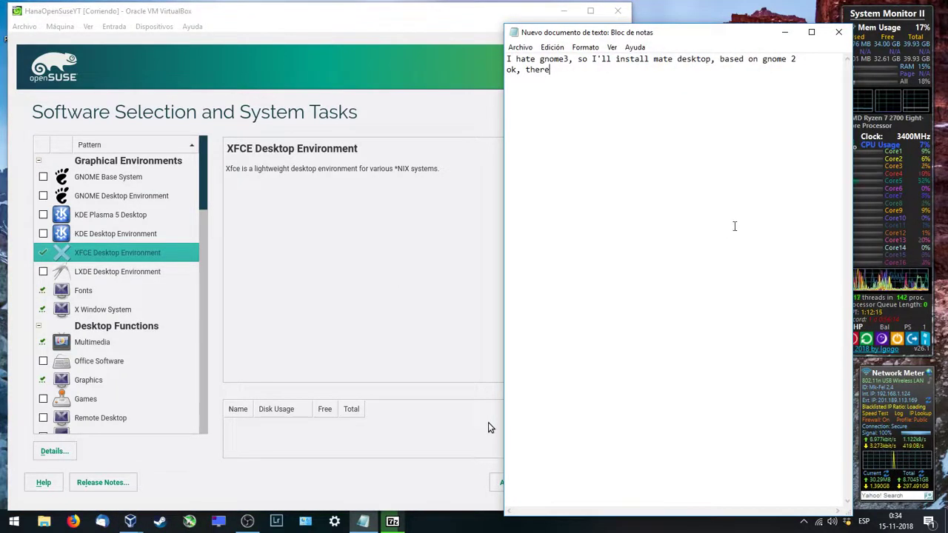
key("BackSpace")
key("BackSpace")
key("BackSpace")
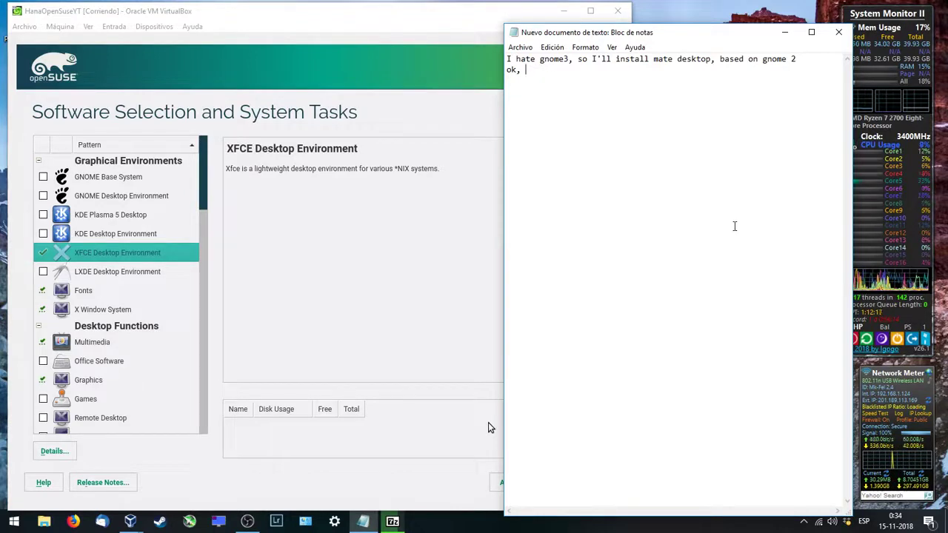
type("there")
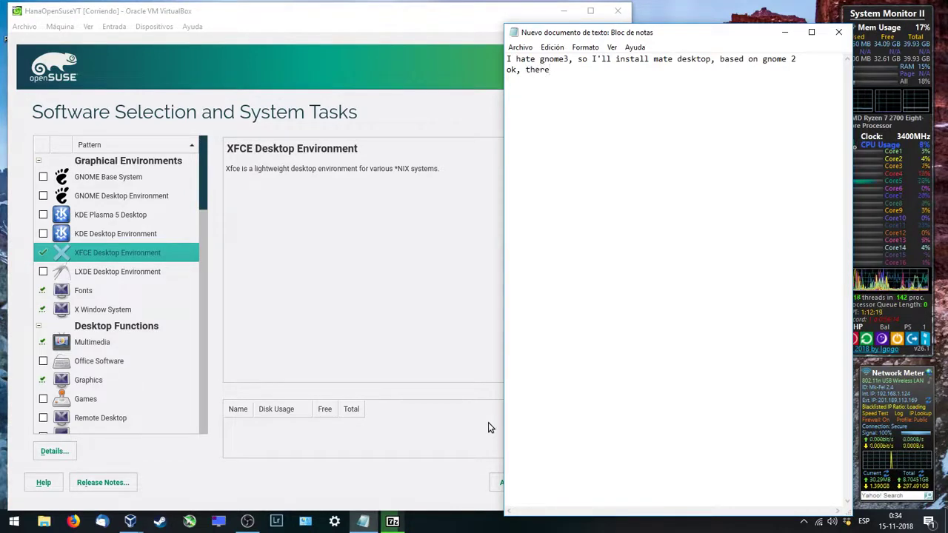
type(" is no ")
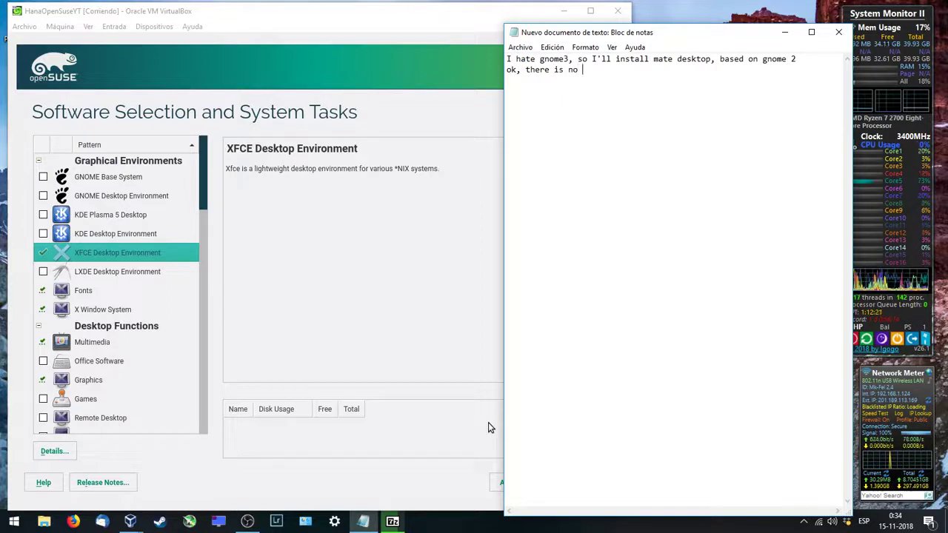
type("mate desktop")
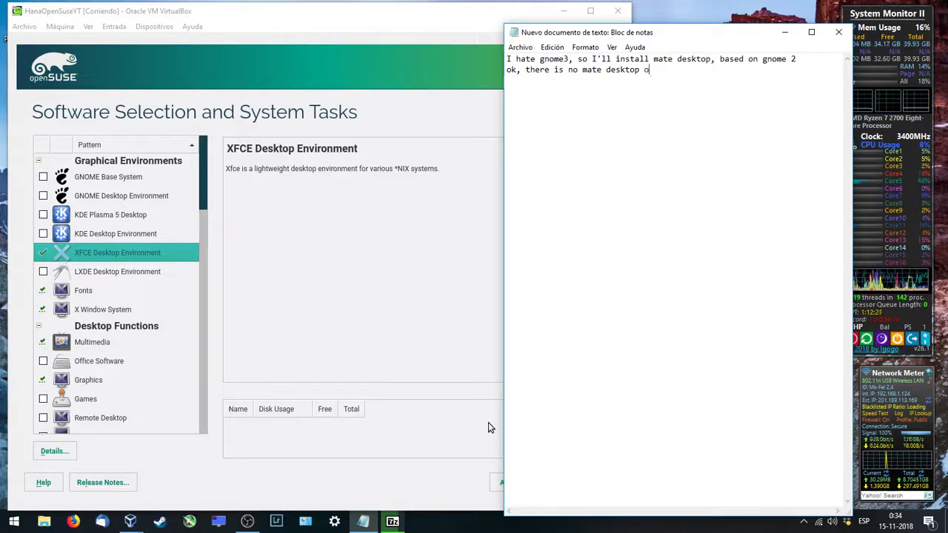
type(" on the iso ")
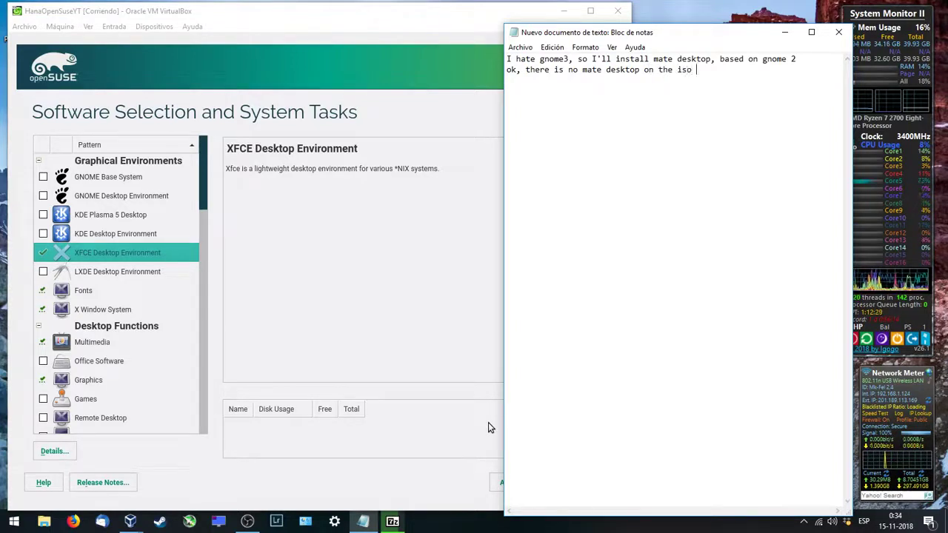
type("file, so")
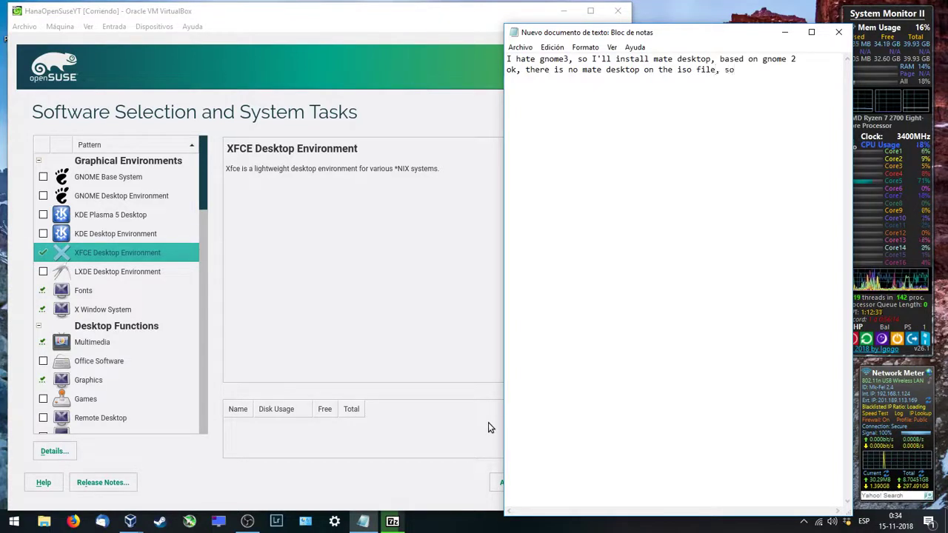
type(", ")
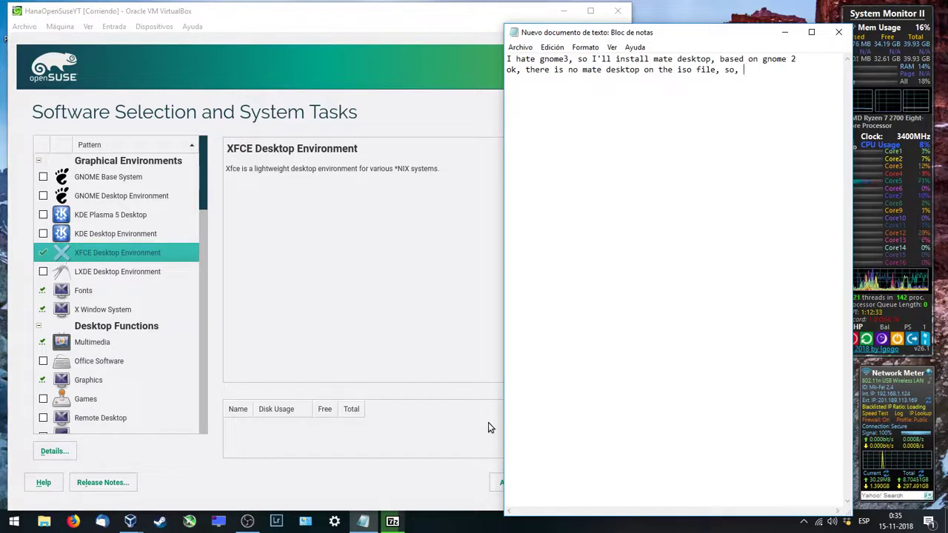
type("XFCE ")
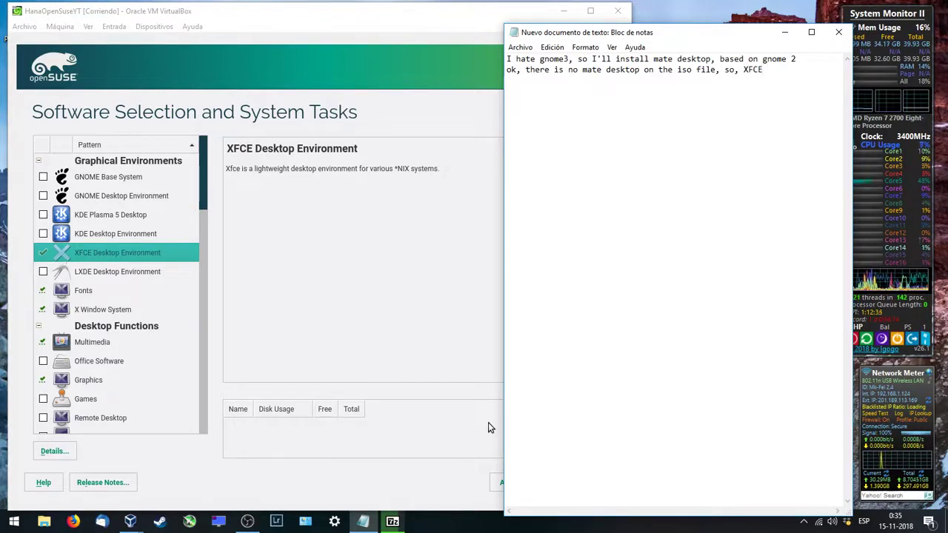
type("is a good")
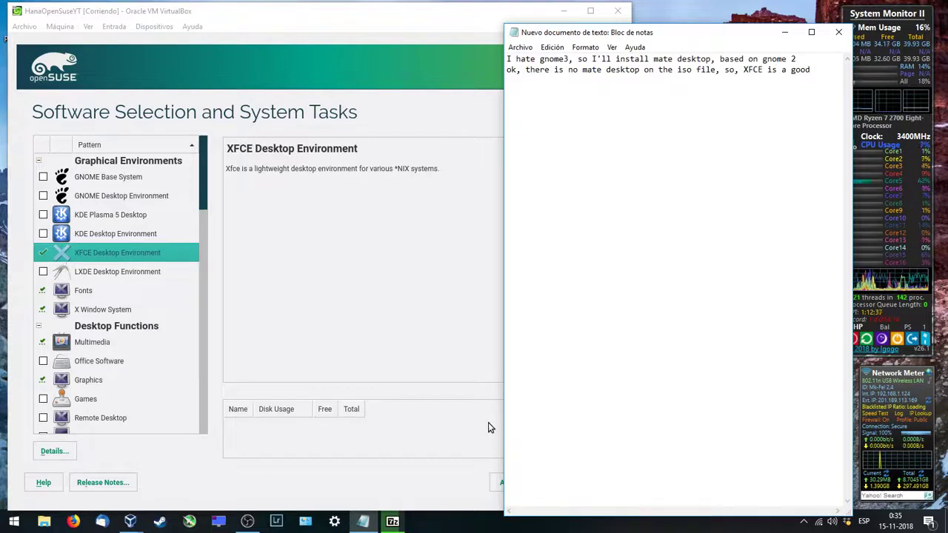
type(" option")
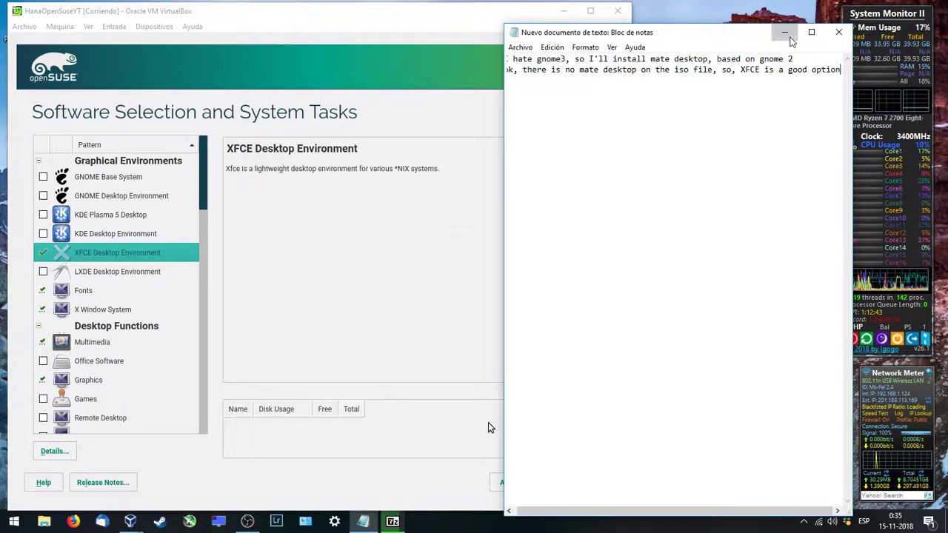
Step: Minimize Notepad, accept the XFCE software selection, and skip local user creation
left_click(788, 37)
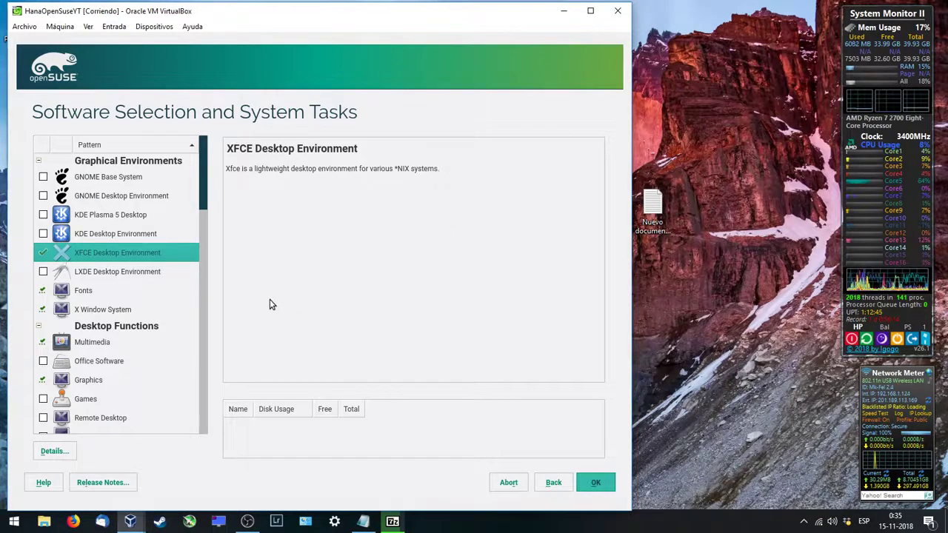
left_click(596, 483)
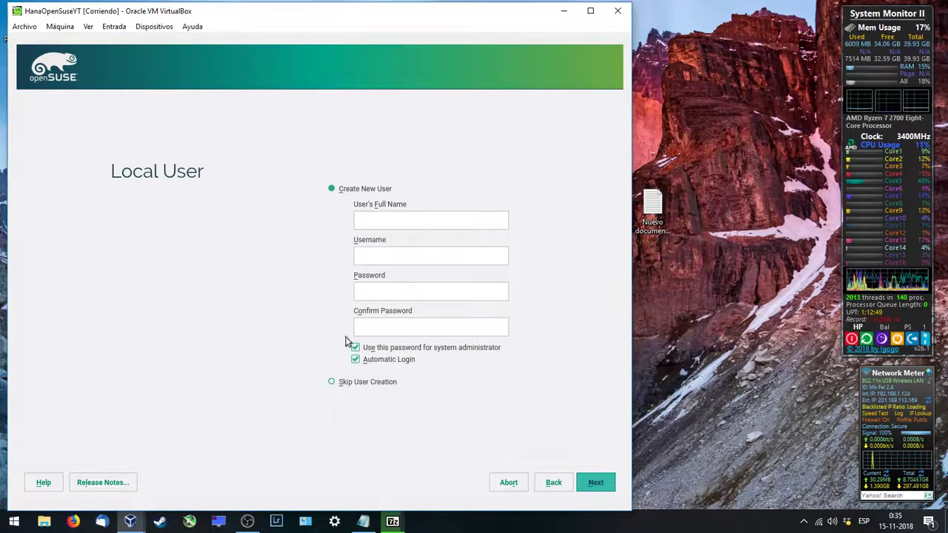
left_click(332, 382)
left_click(596, 482)
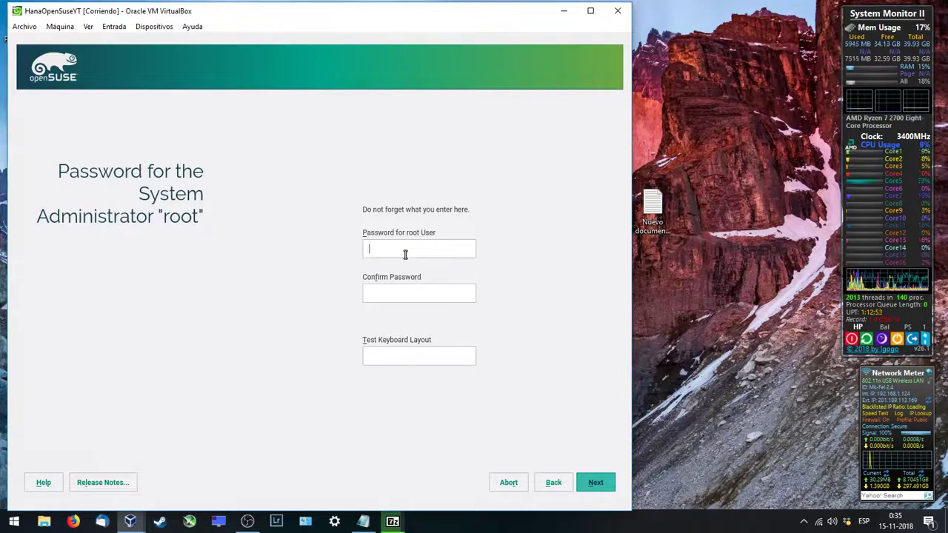
Step: Enter and confirm the root administrator password, then continue to Installation Settings
type("••")
key("BackSpace")
key("BackSpace")
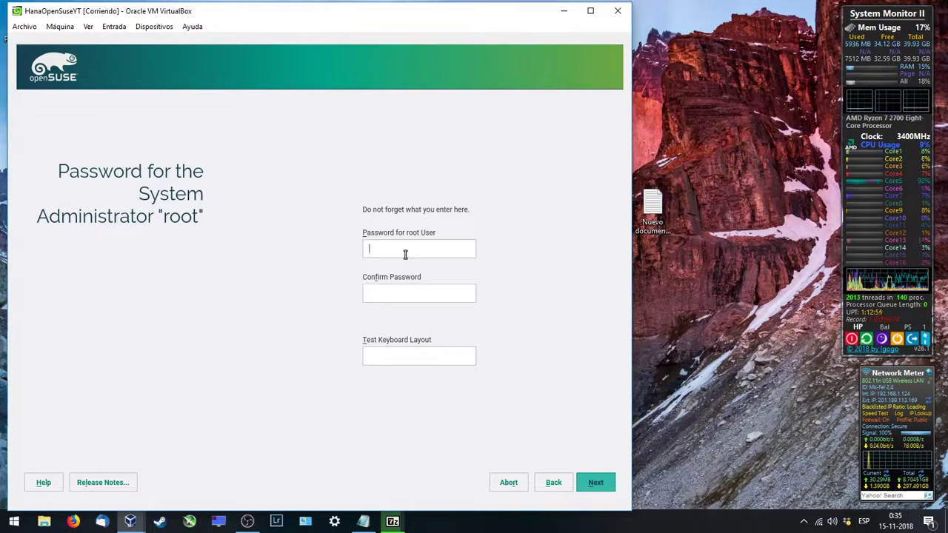
type("•••")
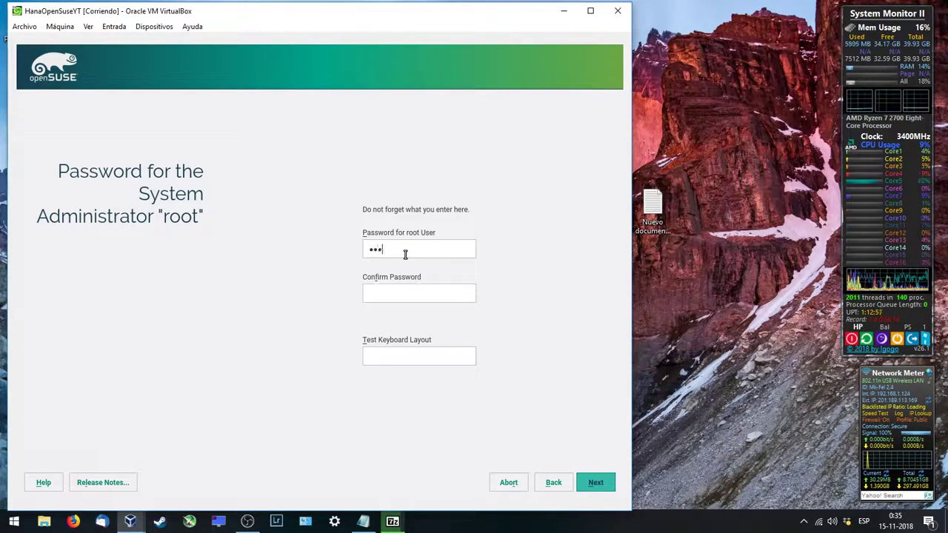
type("•")
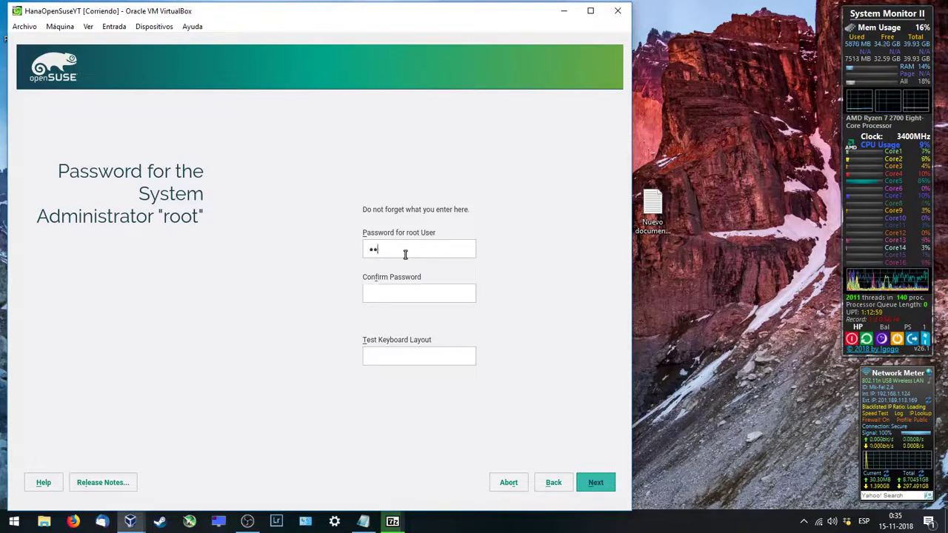
type("•••")
type("•")
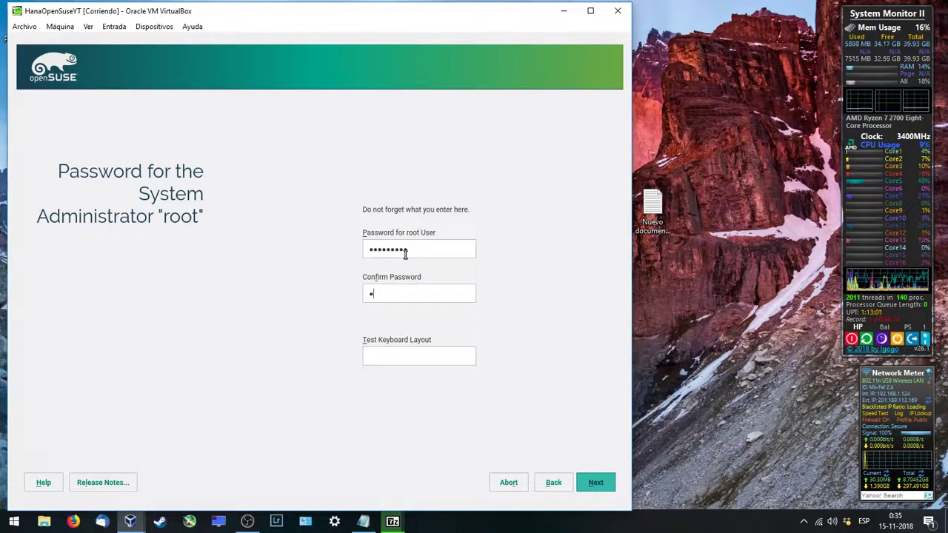
type("••••••")
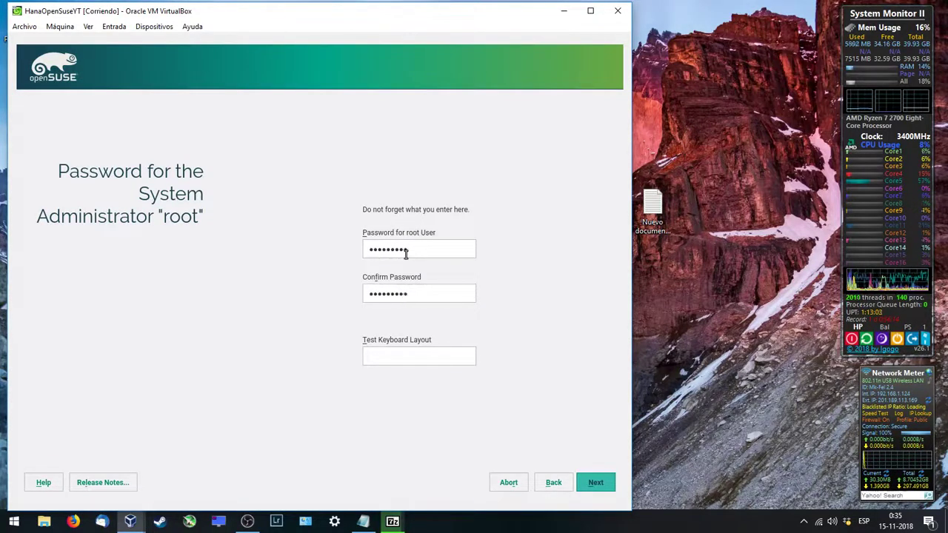
left_click(604, 486)
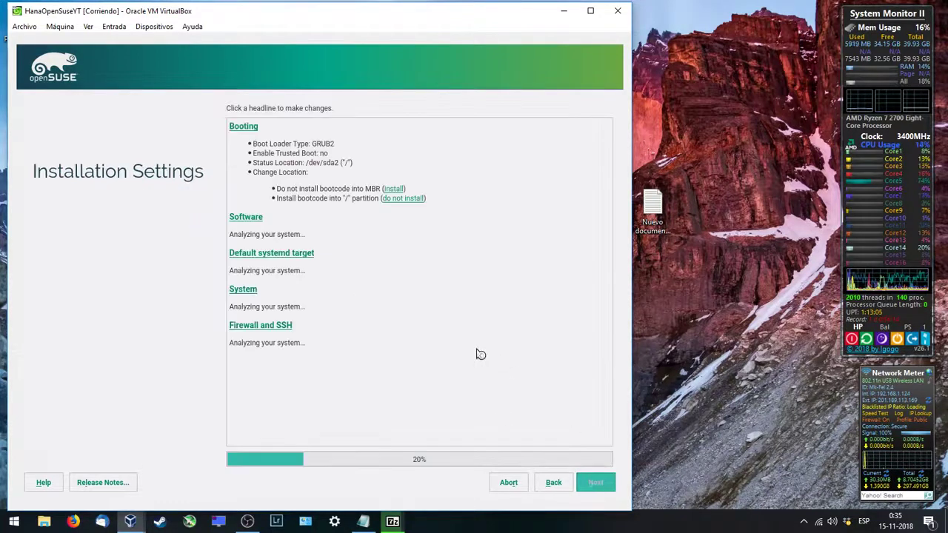
Step: Disable the firewall, enable SSH, and confirm to start installing openSUSE
scroll(361, 324, "down", 1)
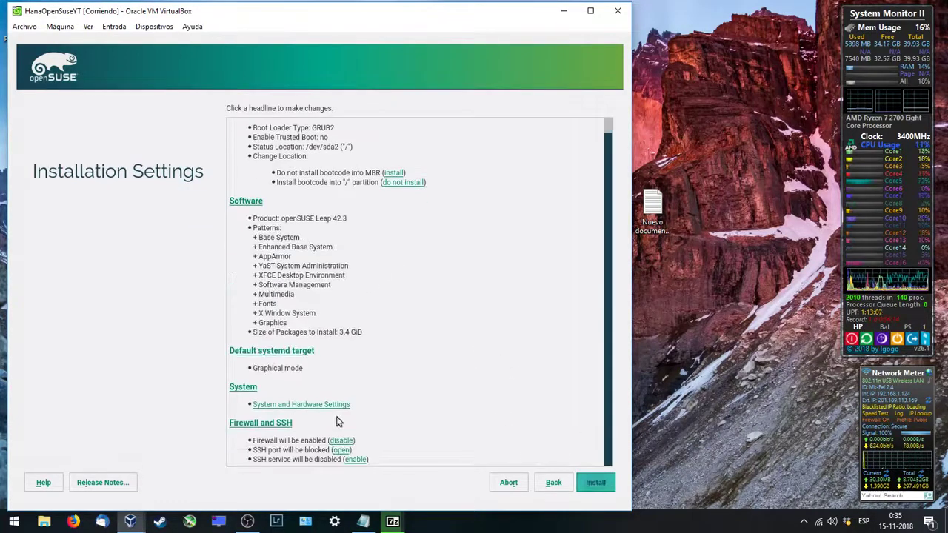
left_click(345, 440)
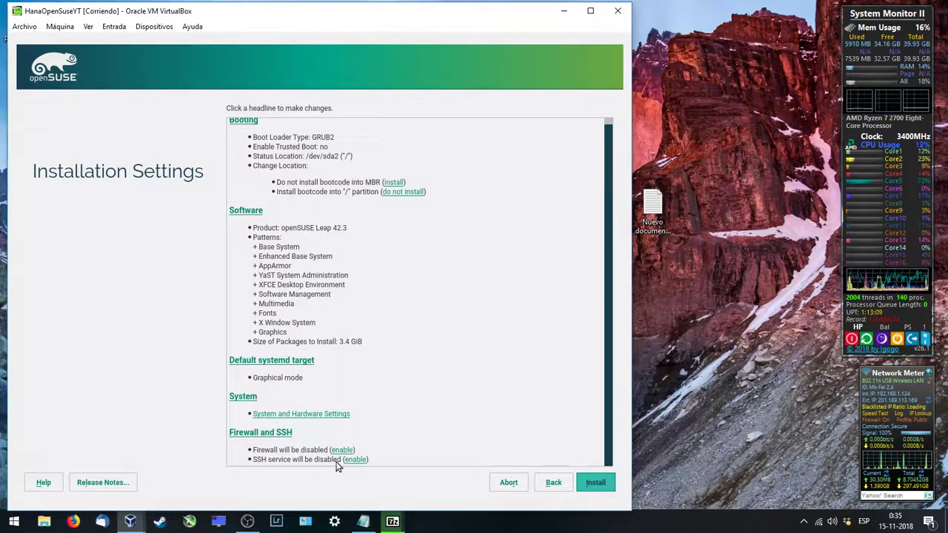
left_click(356, 460)
left_click(594, 483)
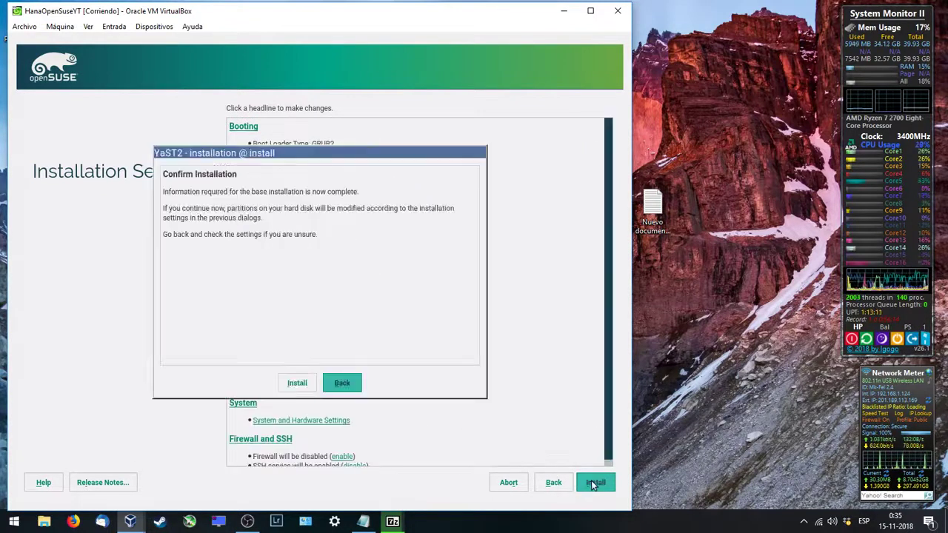
left_click(295, 384)
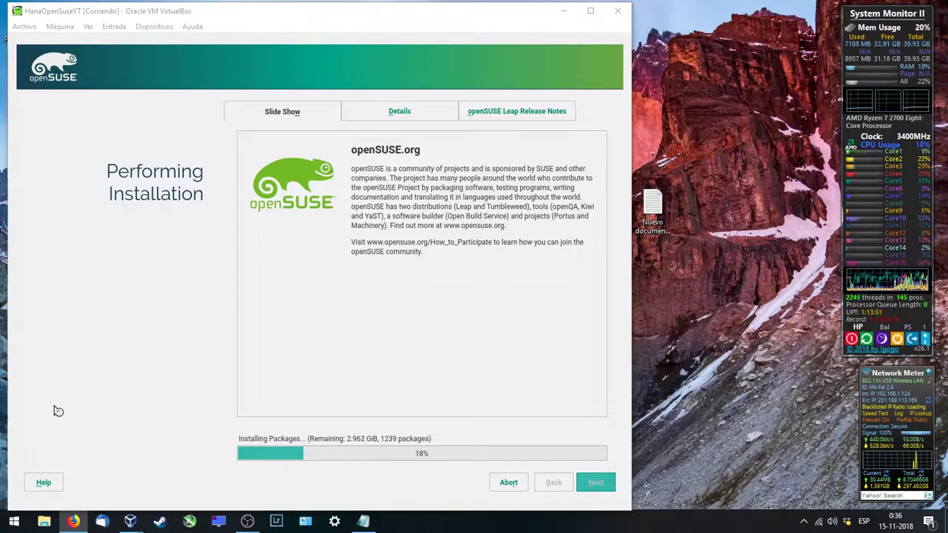
Step: Focus the VirtualBox installer and let package installation progress to 26%
left_click(437, 443)
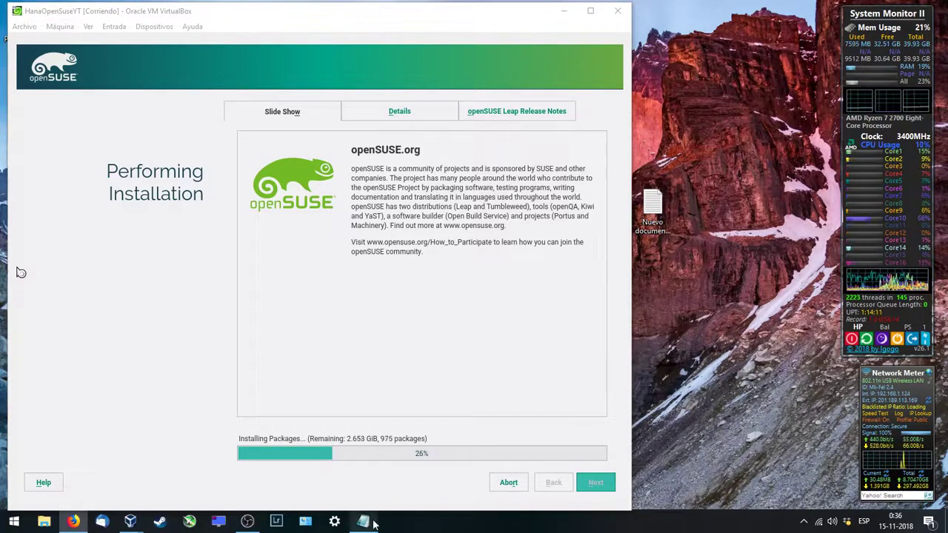
mouse_move(367, 523)
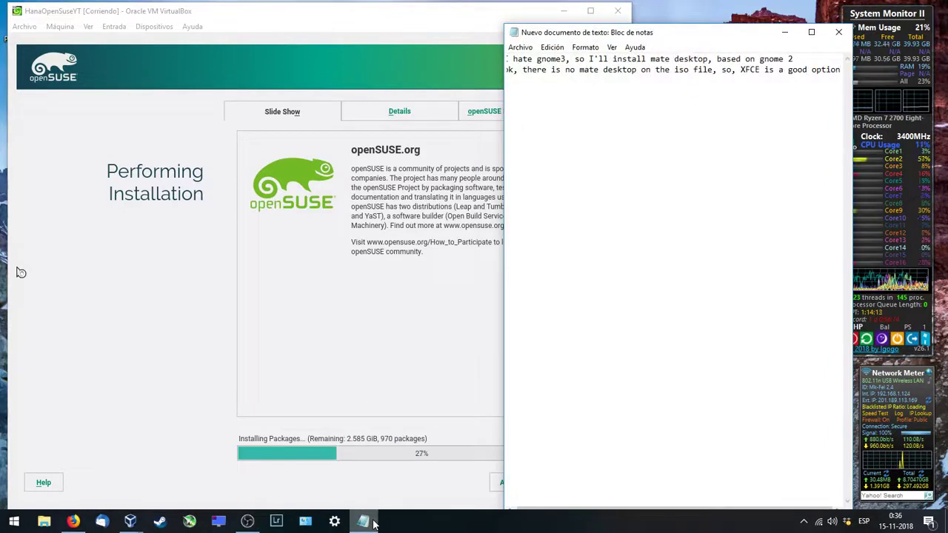
Step: Add the note 'SLE11 = gnome2 desktop SLE12 = gnome3 desktop.........' on a new line
left_click(374, 523)
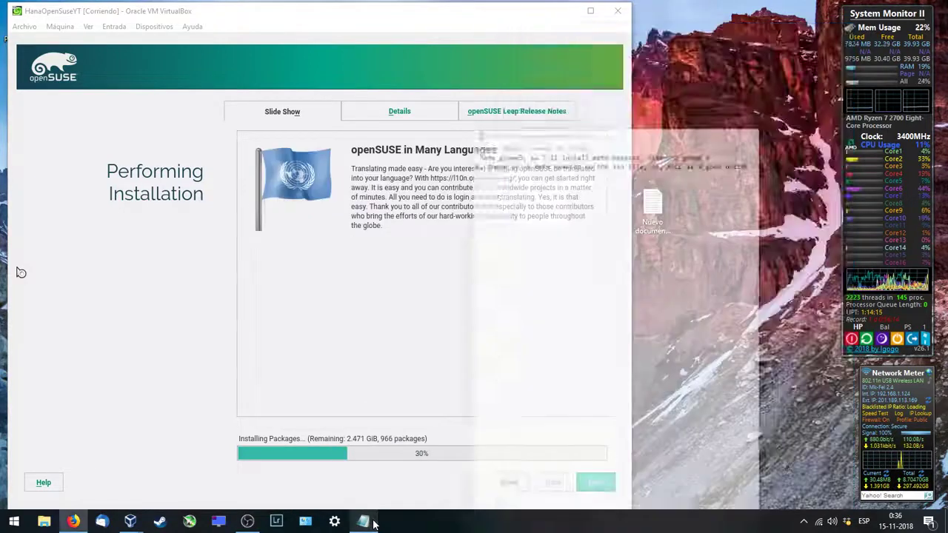
left_click(374, 524)
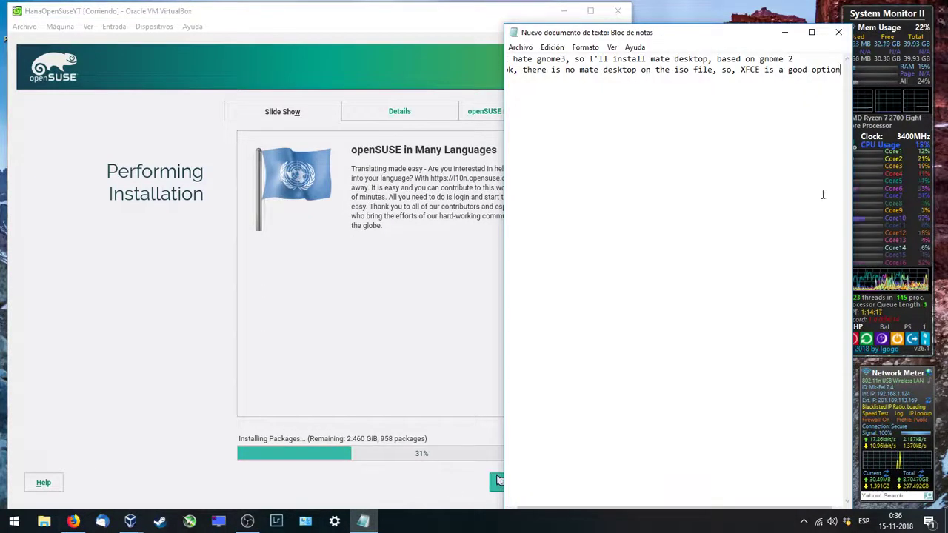
left_click(841, 69)
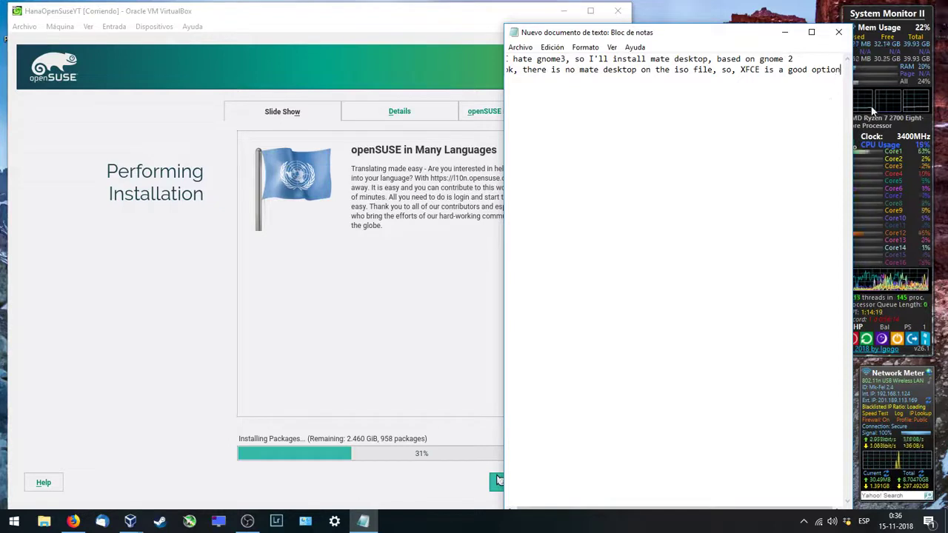
key("Return")
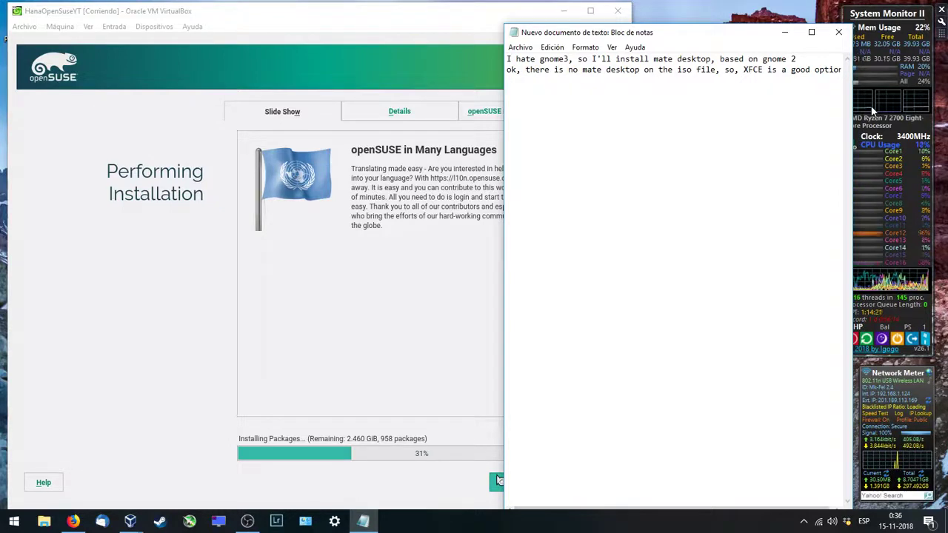
type("LSE11")
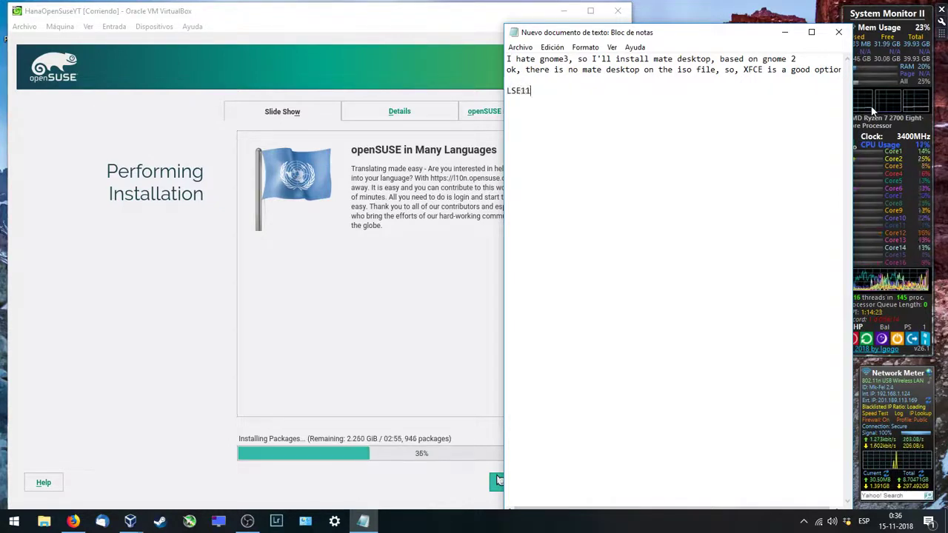
key("BackSpace")
key("BackSpace")
key("BackSpace")
type("SL")
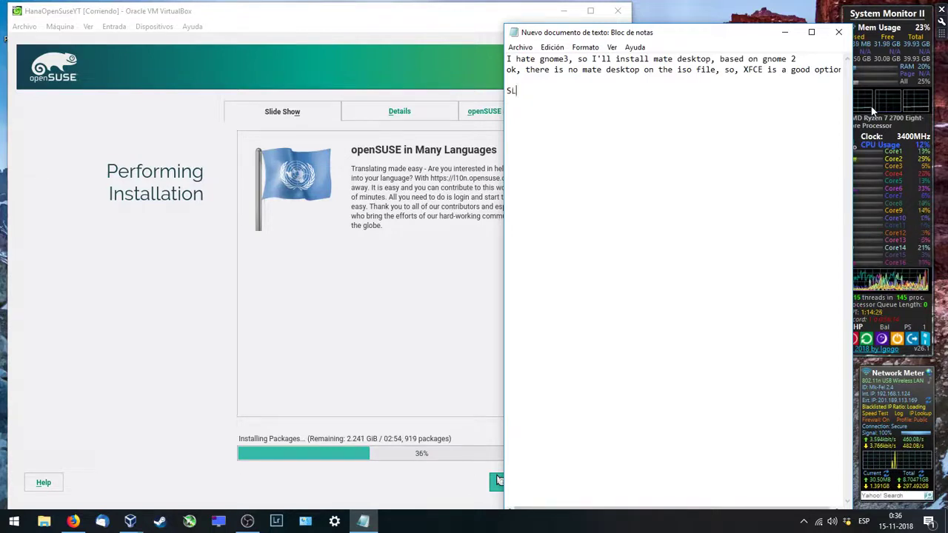
type("E11")
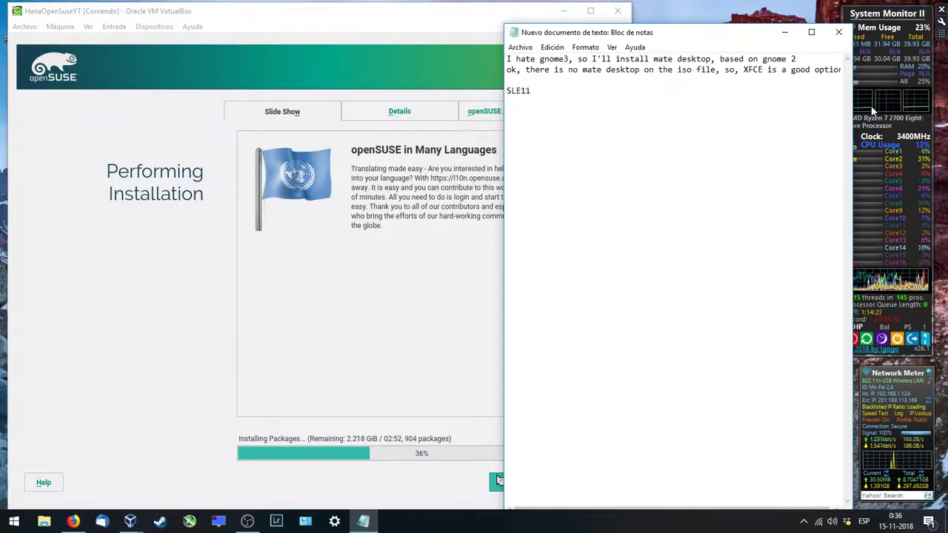
key("BackSpace")
key("BackSpace")
key("BackSpace")
key("BackSpace")
key("BackSpace")
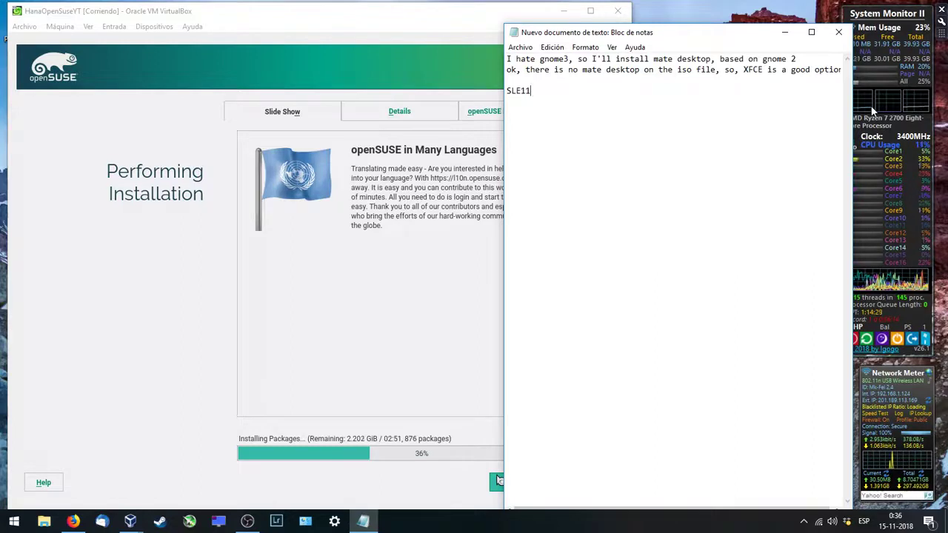
type("LE")
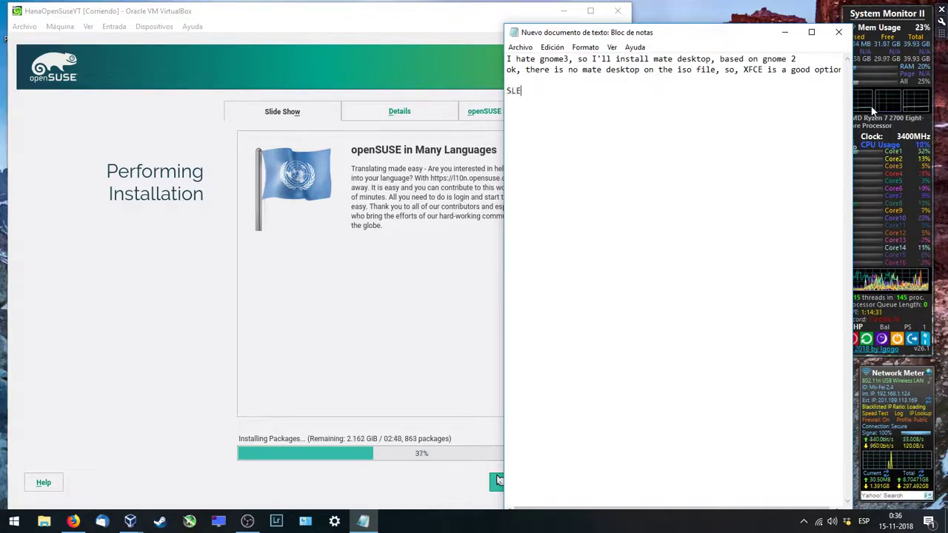
type("11 = gno")
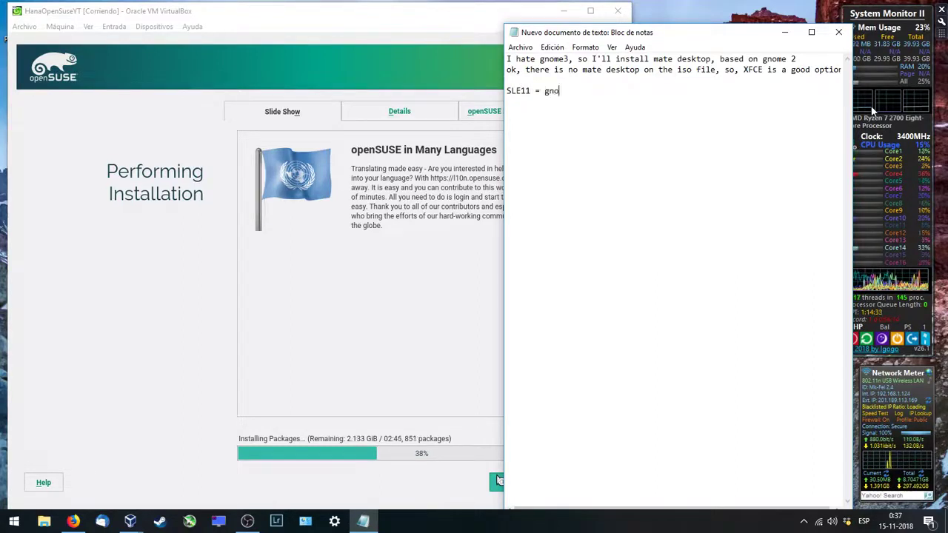
type("me2 desktop ")
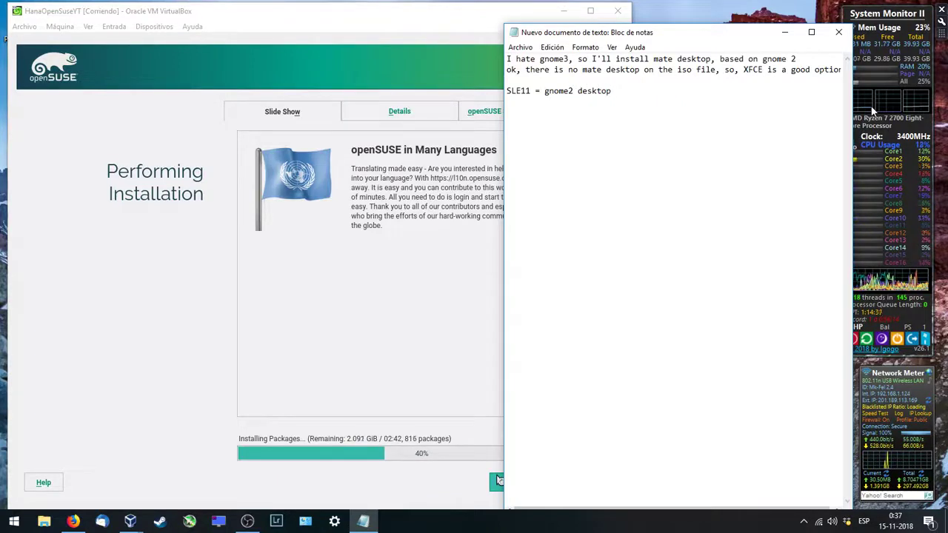
type("SL")
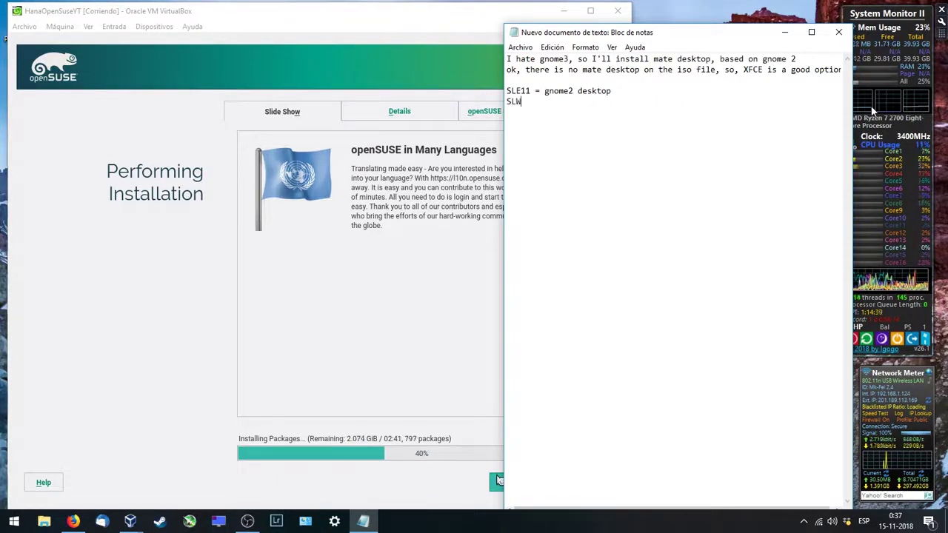
type("E12 = ")
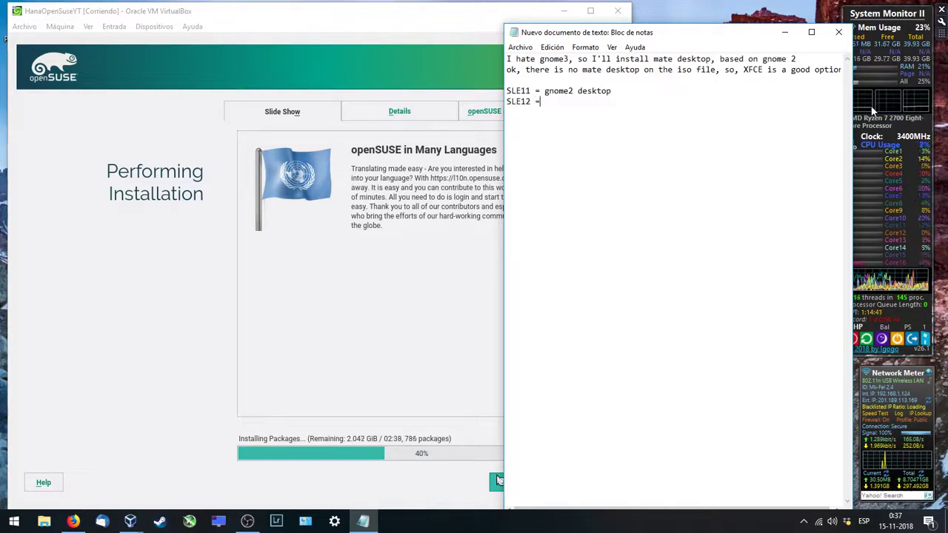
type("gnome3 ")
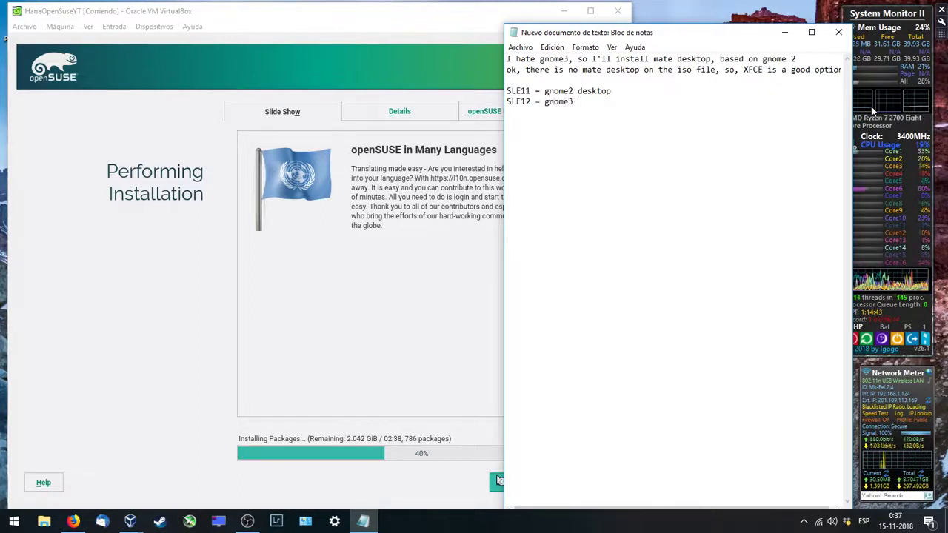
type("desktop")
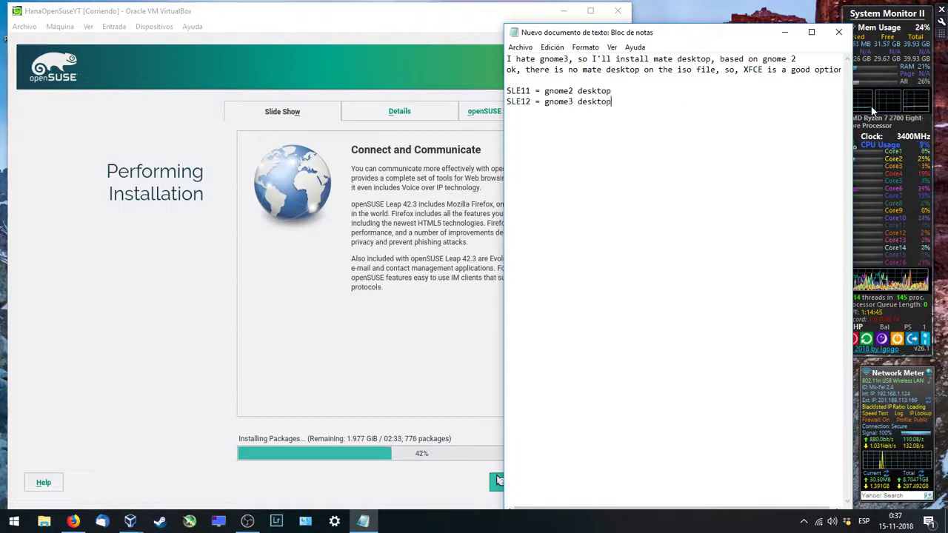
type("....")
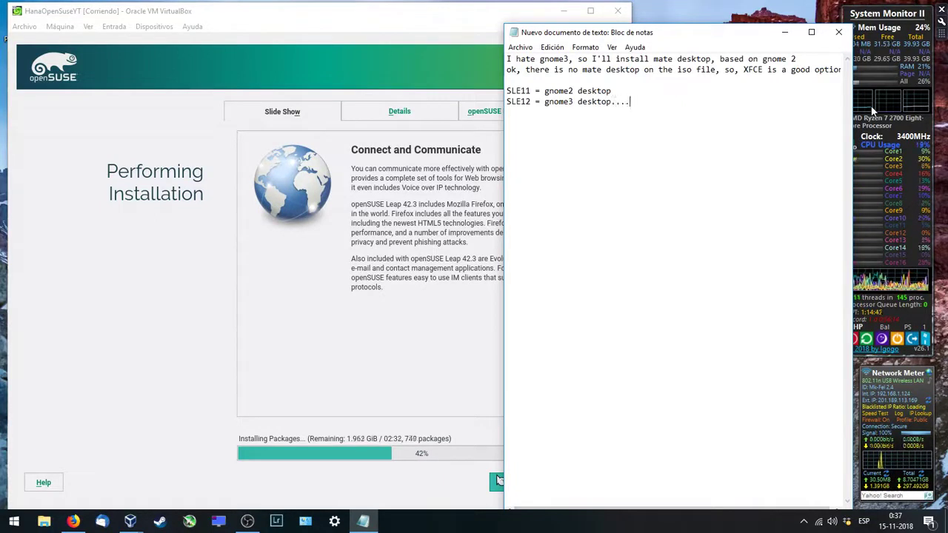
type(".....")
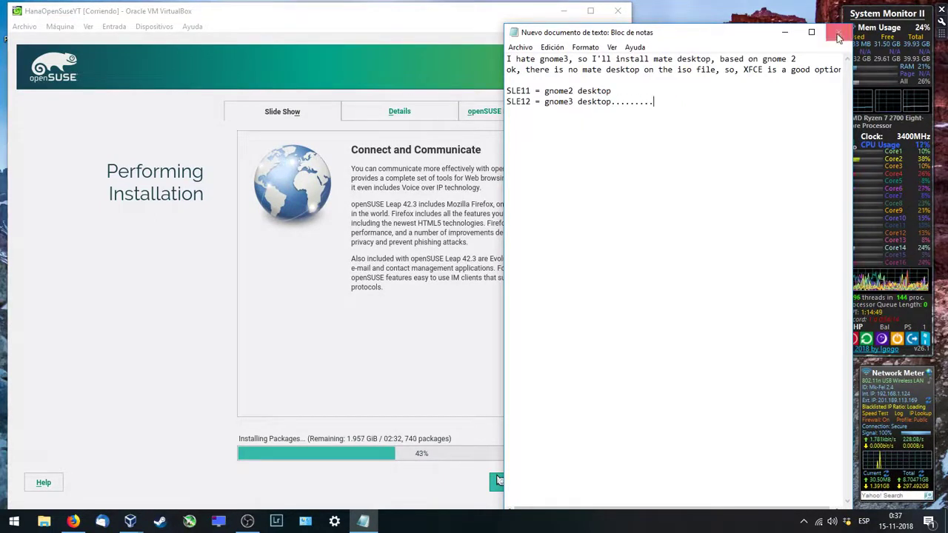
Step: Delete the SLE11/SLE12 note lines and minimize Notepad
left_click_drag(678, 109, 502, 92)
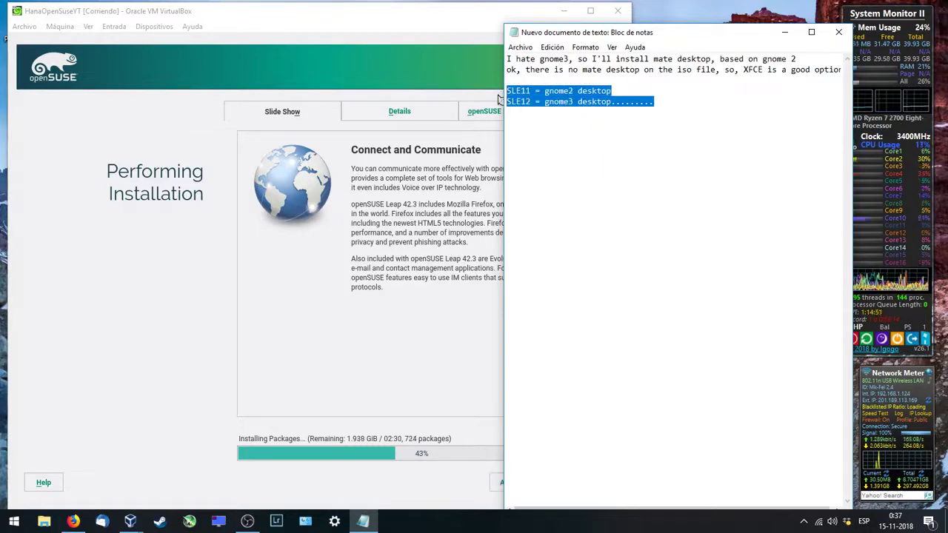
key("BackSpace")
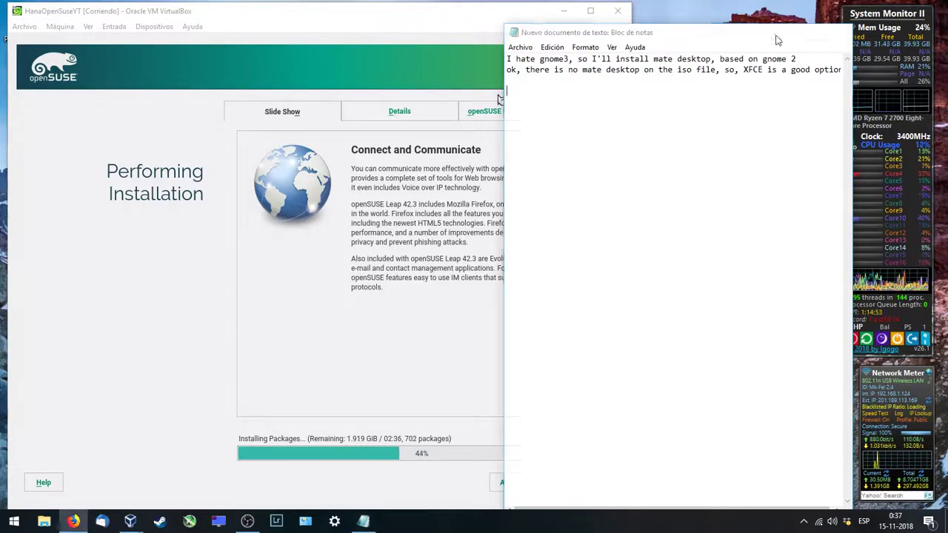
left_click(784, 32)
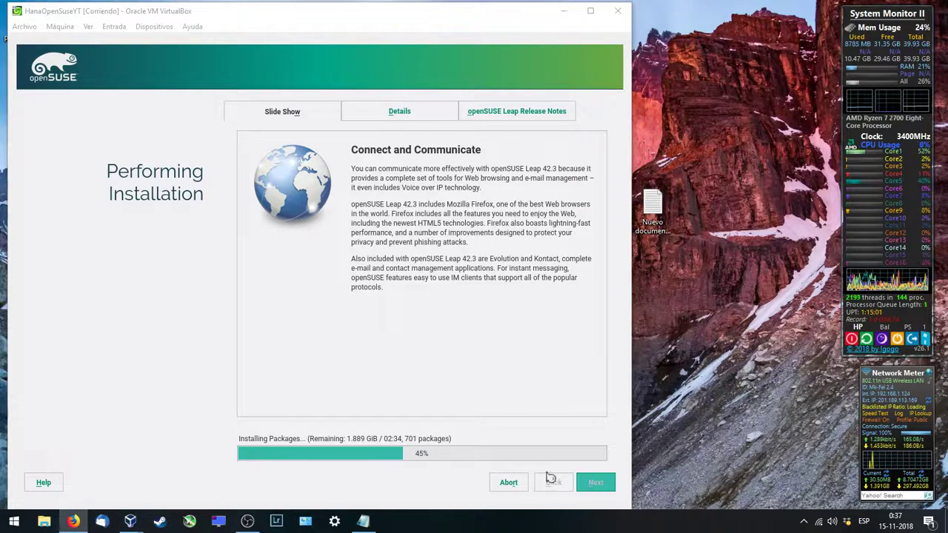
Step: Open M.2 (D:) in File Explorer and select HanaOpenSuseYT to see its 5,002,240 KB size
left_click(48, 522)
left_click(141, 378)
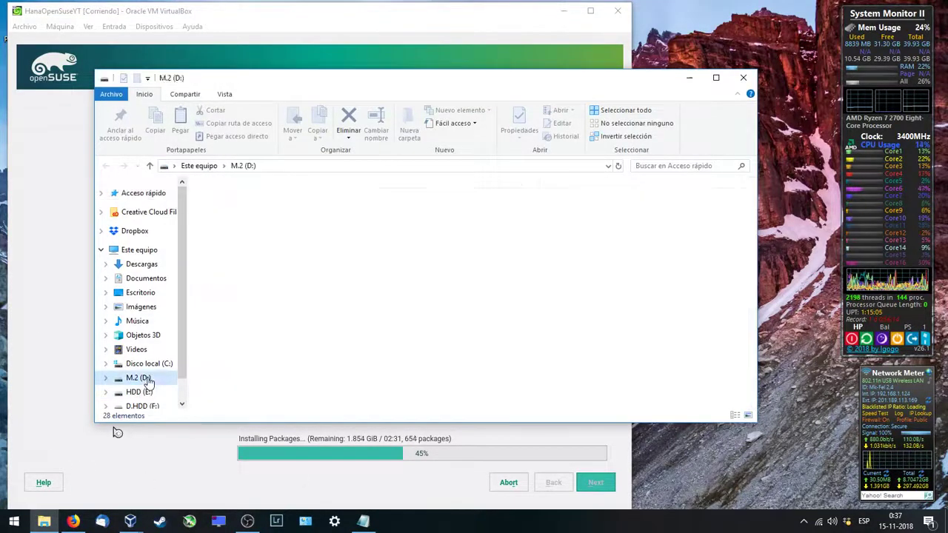
left_click(519, 219)
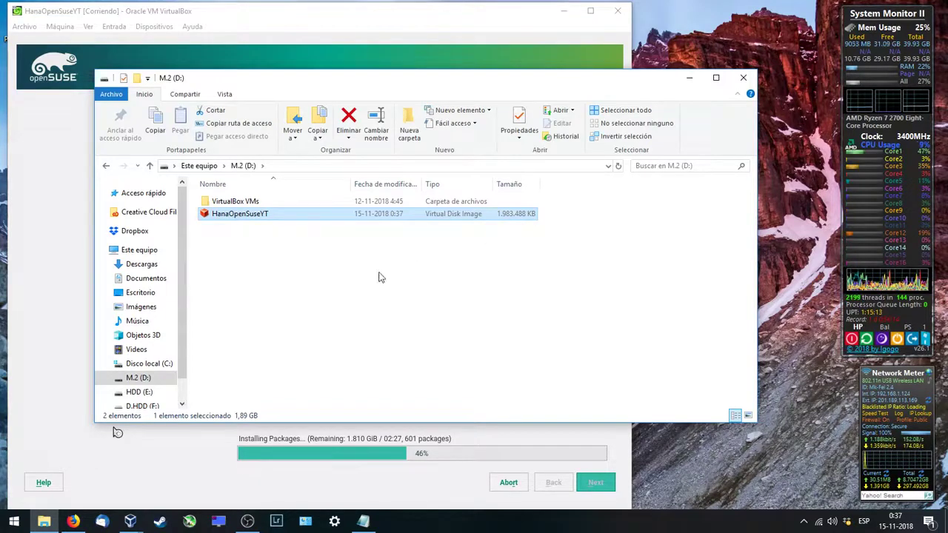
scroll(181, 245, "down", 1)
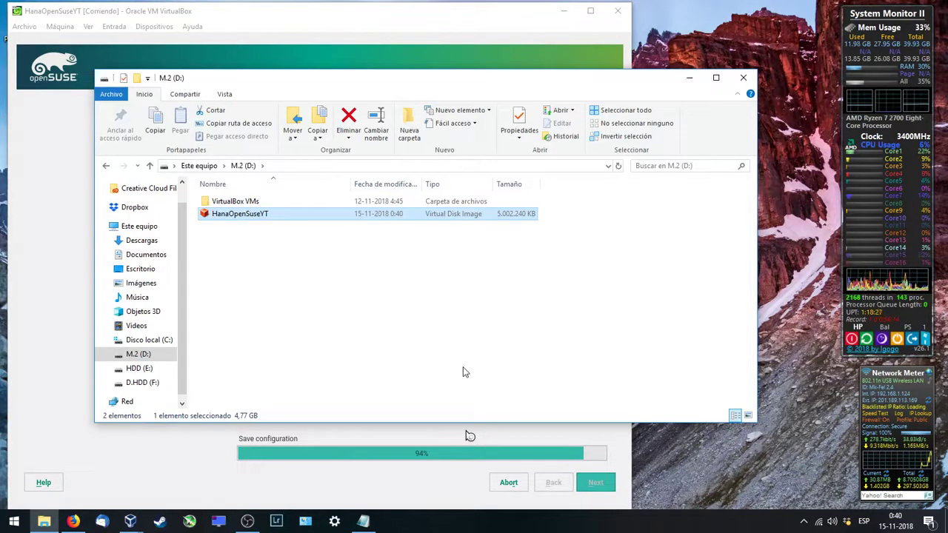
Step: Minimize File Explorer and, at 100%, confirm the YaST2 reboot with OK
left_click(689, 77)
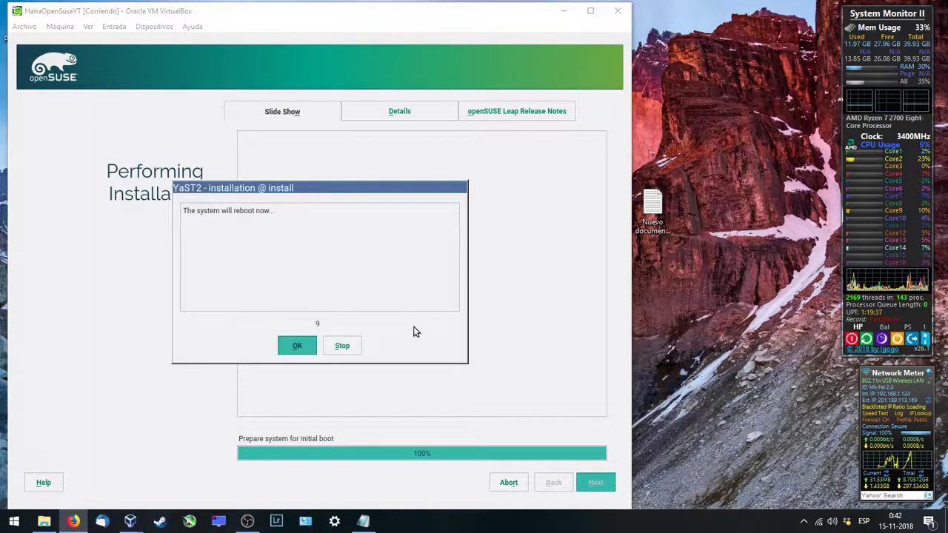
left_click(297, 343)
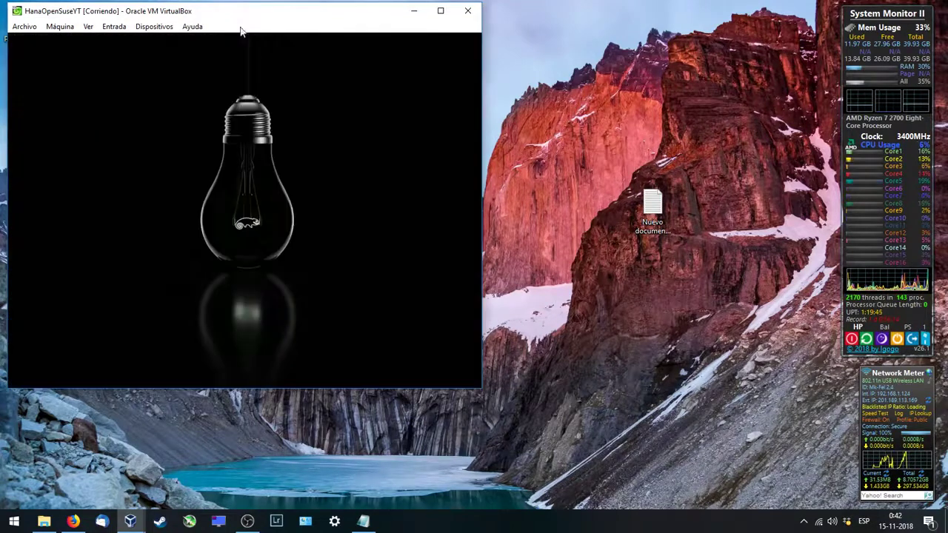
Step: Dismiss the mouse-capture notice and boot from hard disk into openSUSE Leap 42.3
left_click(237, 133)
left_click(278, 276)
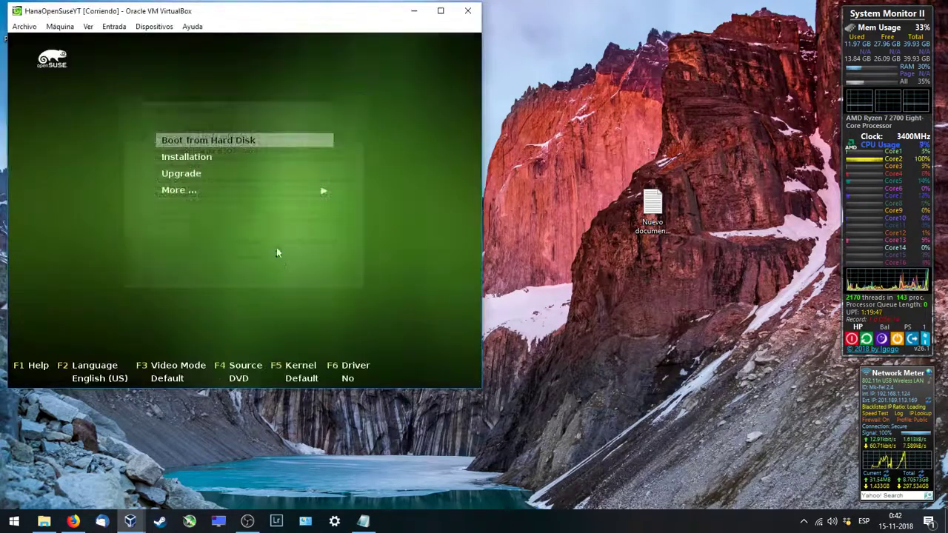
key("Down")
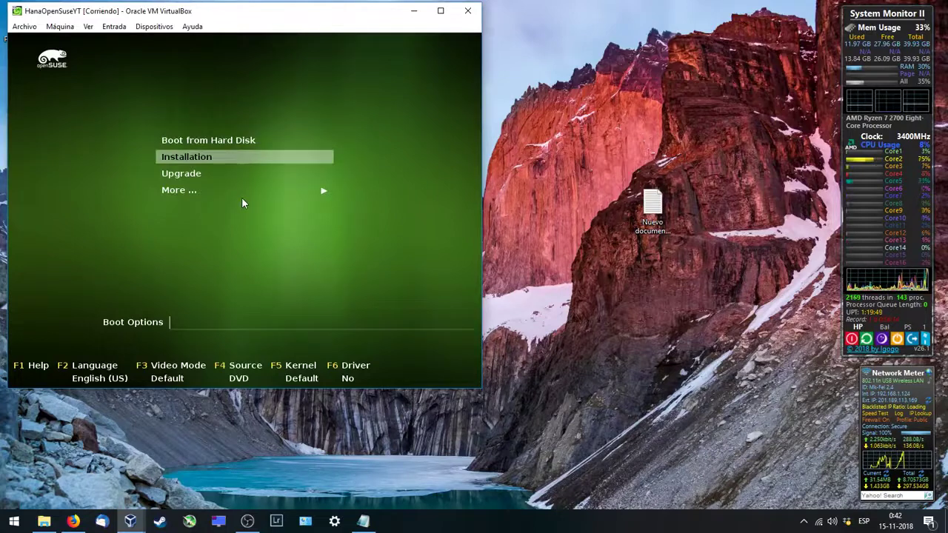
key("Up")
key("Return")
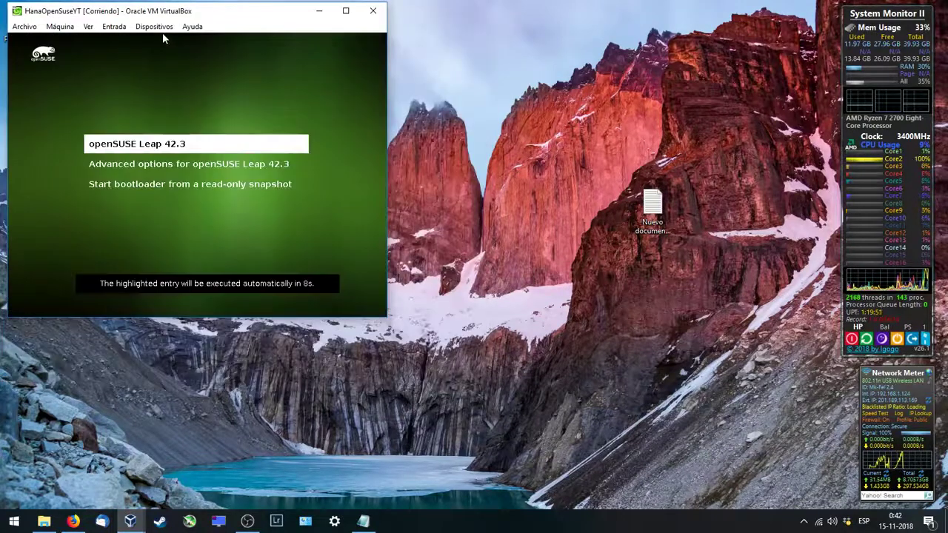
key("Down")
key("Up")
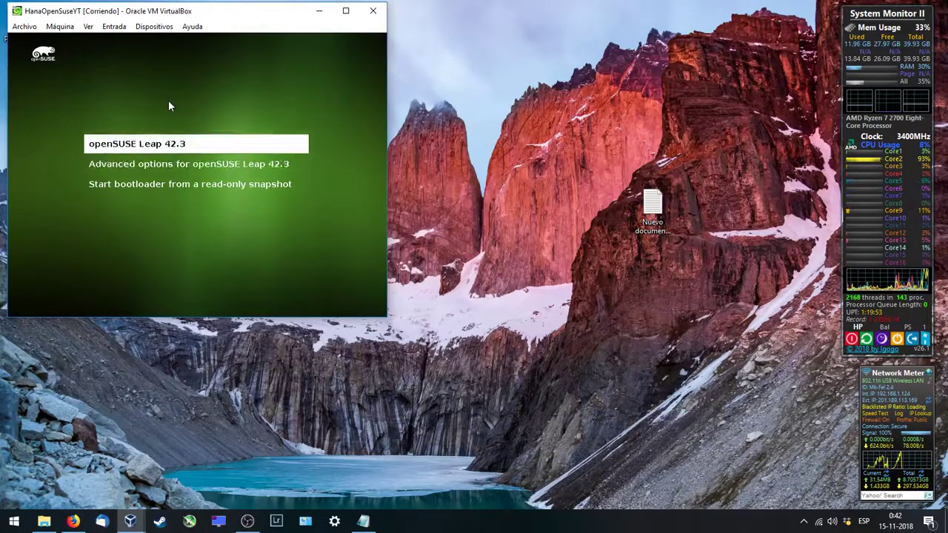
key("Return")
Step: Remove the installation DVD via Dispositivos > Unidades ópticas, forcing the unmount
left_click(164, 28)
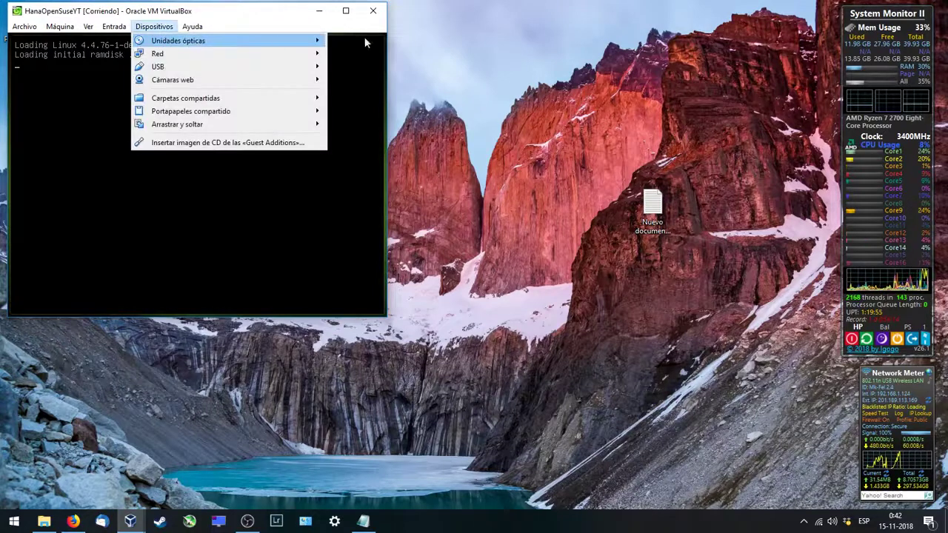
mouse_move(297, 41)
left_click(405, 89)
left_click(154, 26)
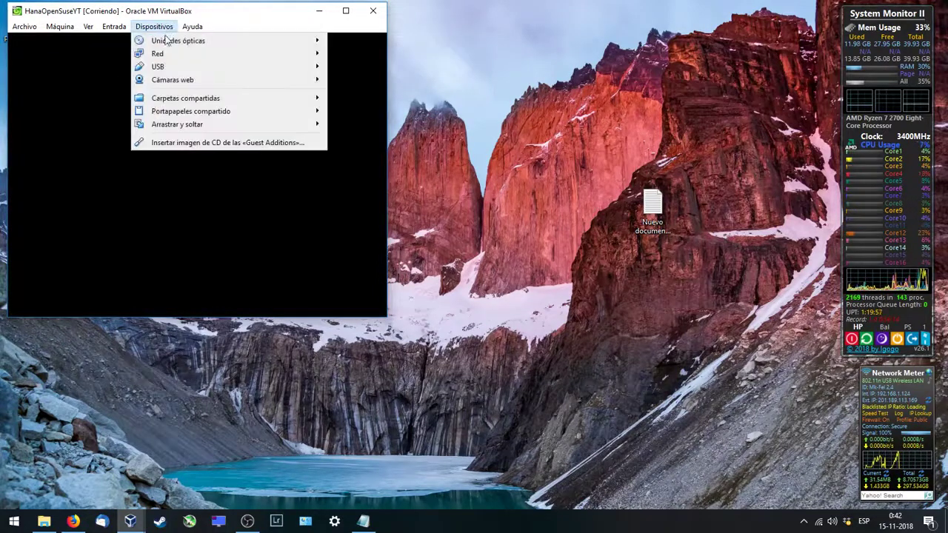
mouse_move(222, 40)
left_click(381, 92)
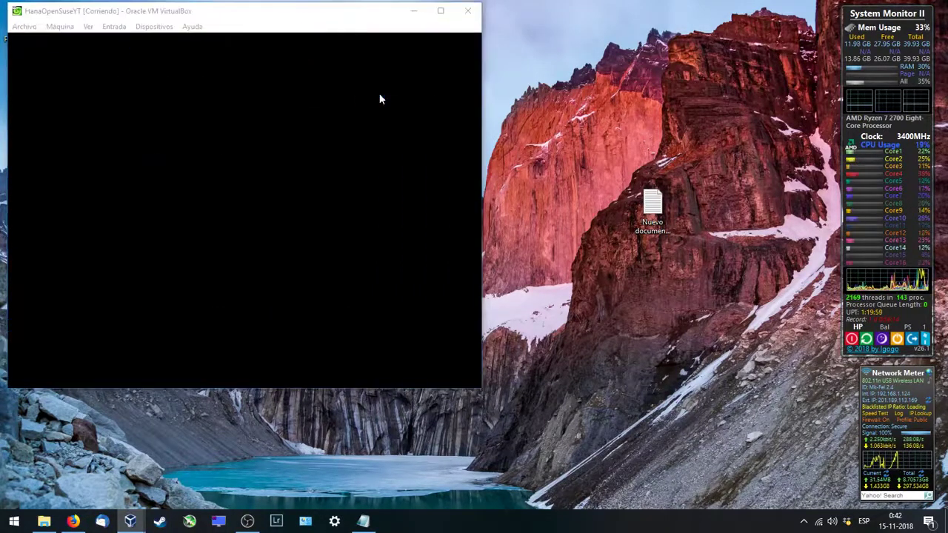
left_click(219, 232)
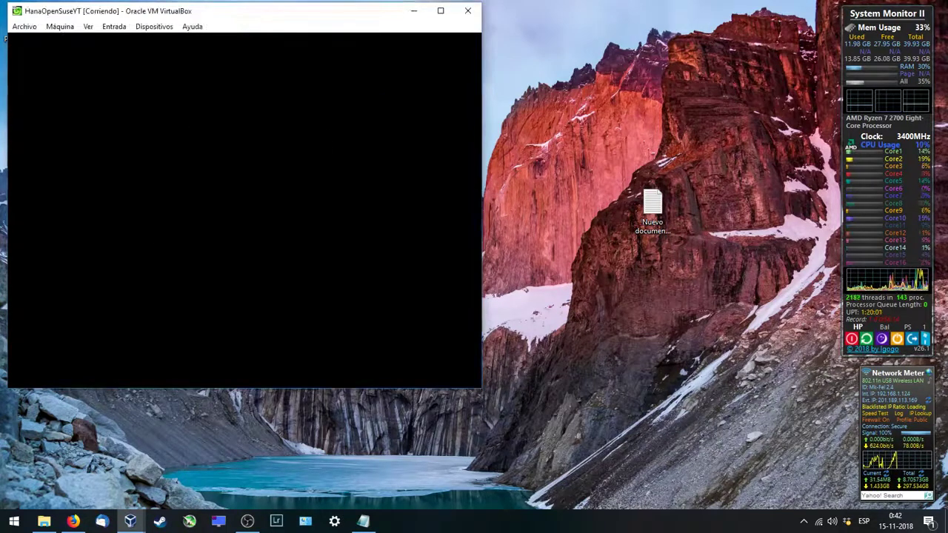
left_click(154, 26)
mouse_move(154, 45)
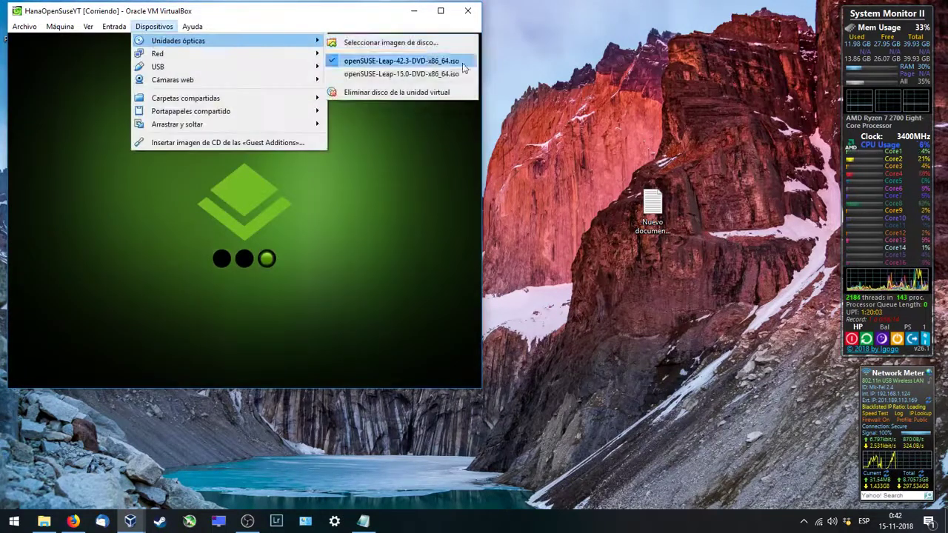
left_click(381, 92)
Step: Confirm Forzar desmontaje to eject the DVD and let openSUSE reach its login screen
left_click(220, 232)
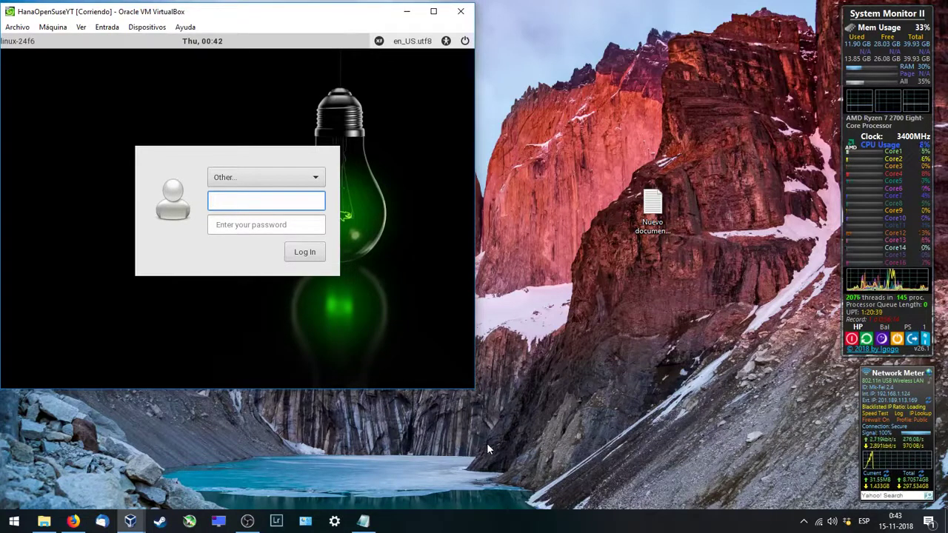
Step: Log in to the openSUSE guest as root with the account password
left_click(298, 185)
left_click(297, 180)
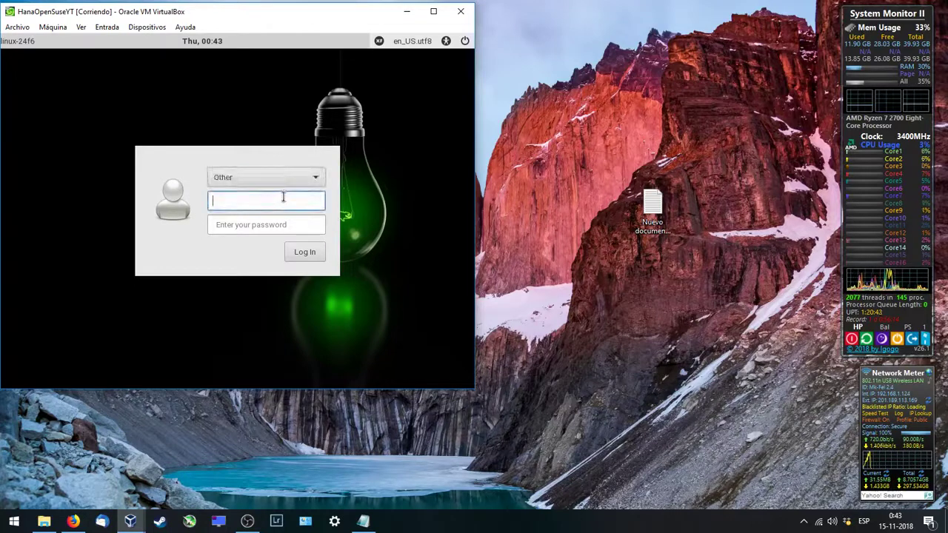
type("root")
key("Tab")
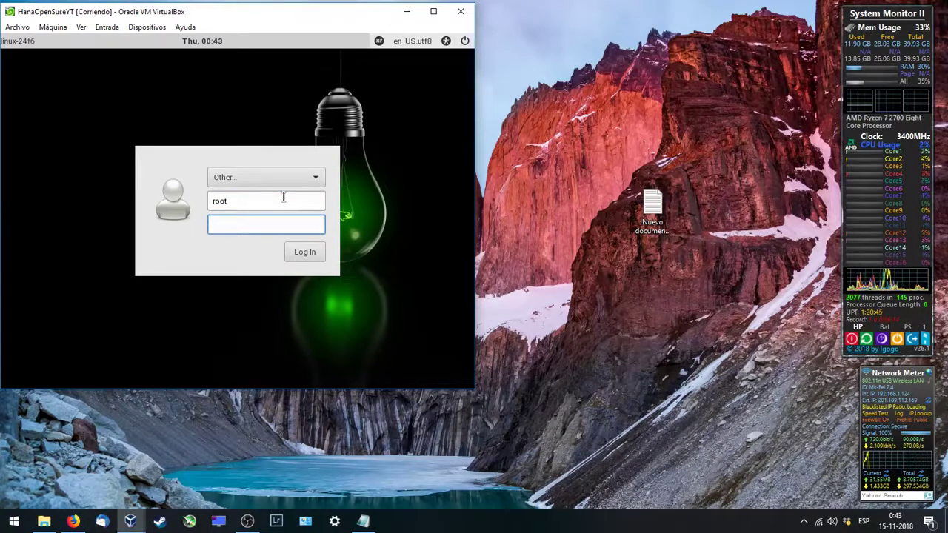
type("•••••")
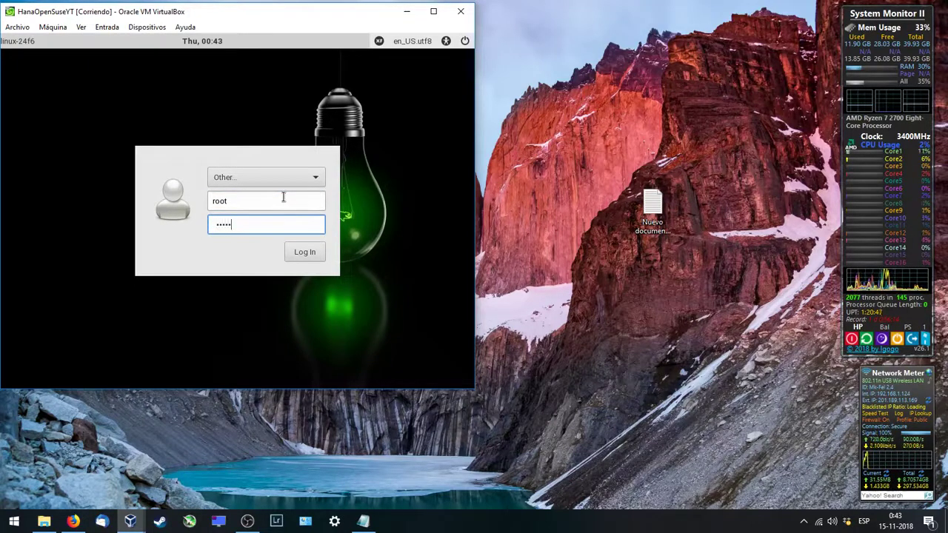
type("••••")
key("Return")
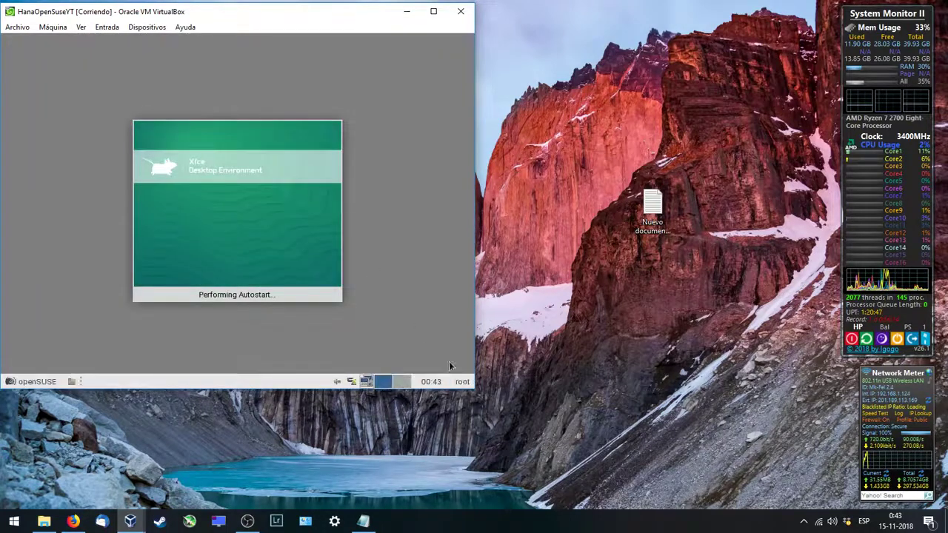
Step: Enlarge the VM window and open a terminal from the desktop context menu
left_click_drag(474, 389, 854, 509)
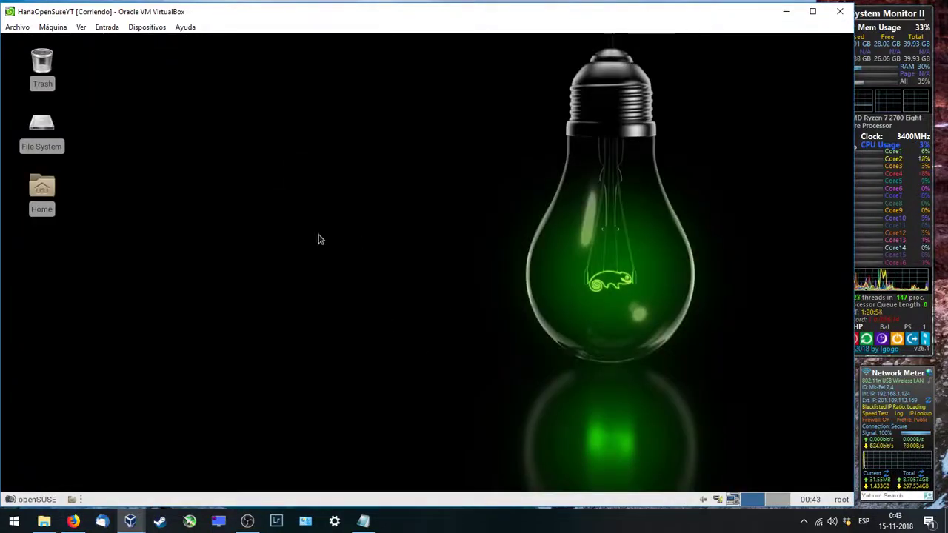
right_click(270, 199)
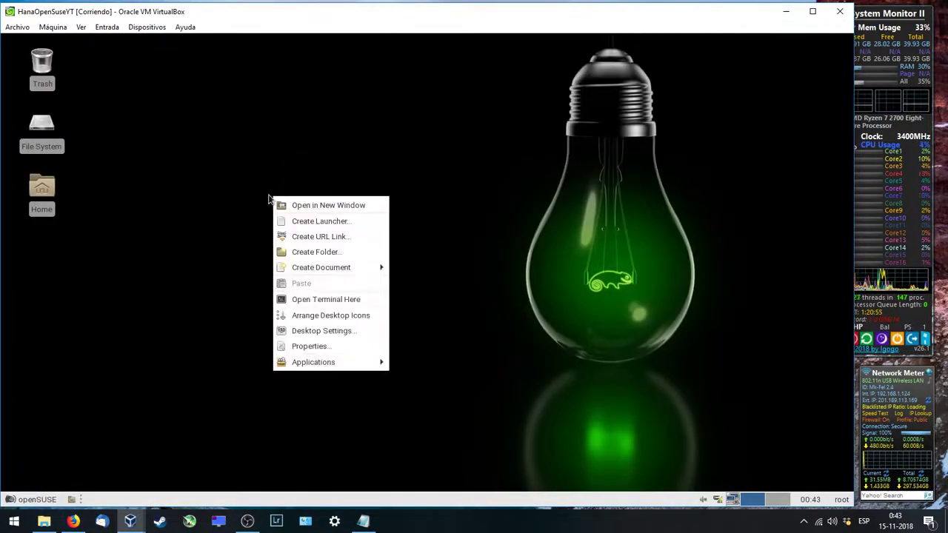
left_click(320, 301)
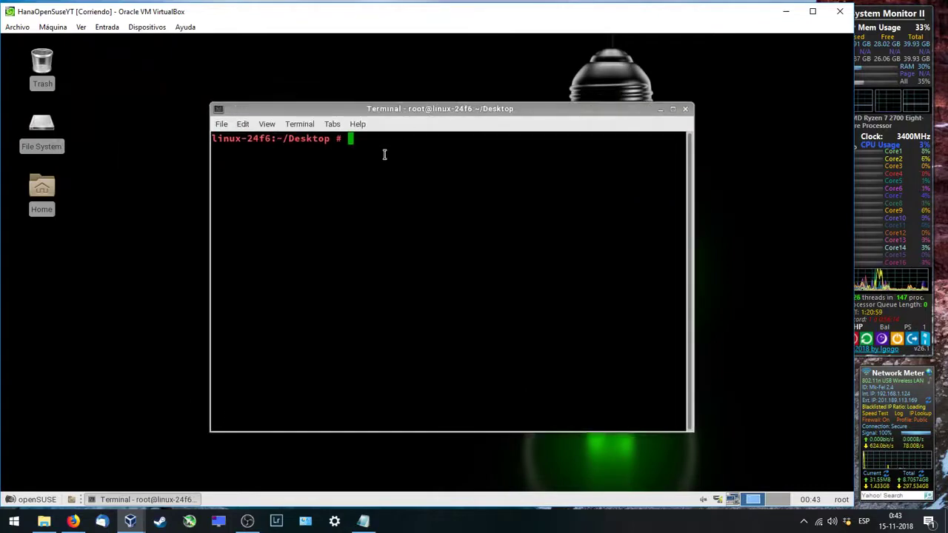
left_click(686, 109)
Step: Launch the YaST Control Center and open Network Settings via a 'net' search
left_click(37, 500)
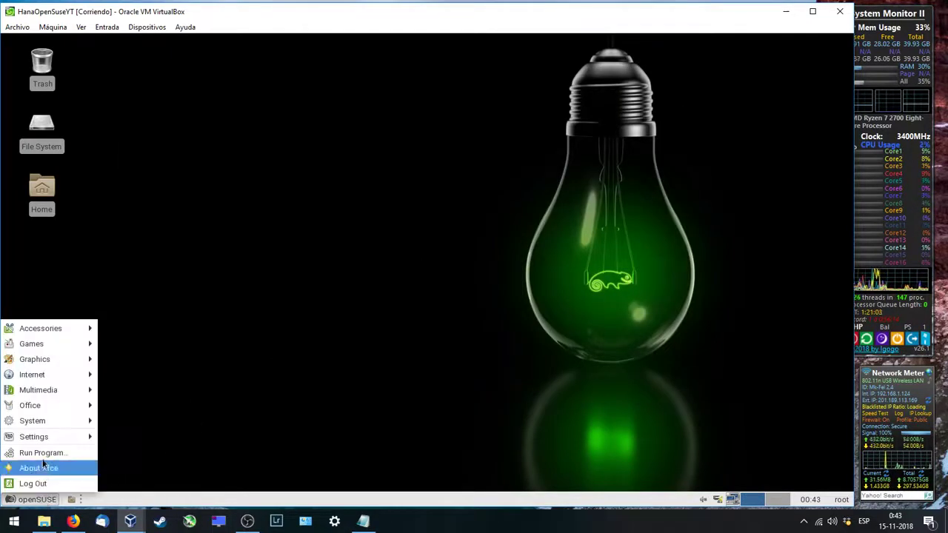
mouse_move(46, 440)
left_click(146, 453)
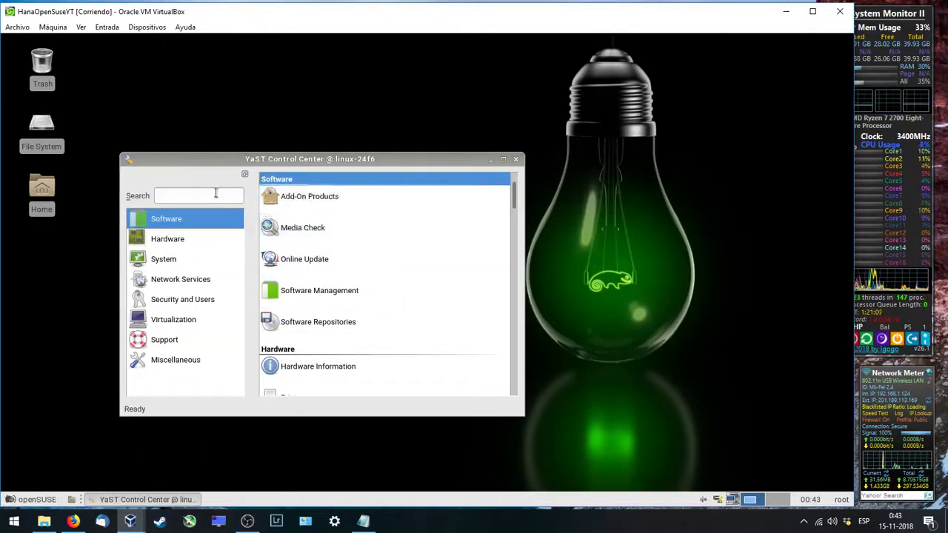
type("net")
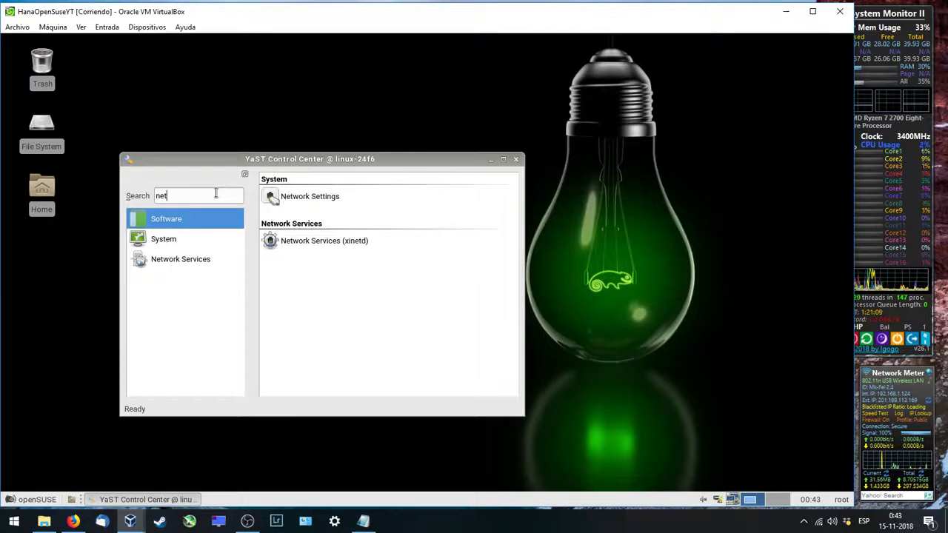
left_click(324, 187)
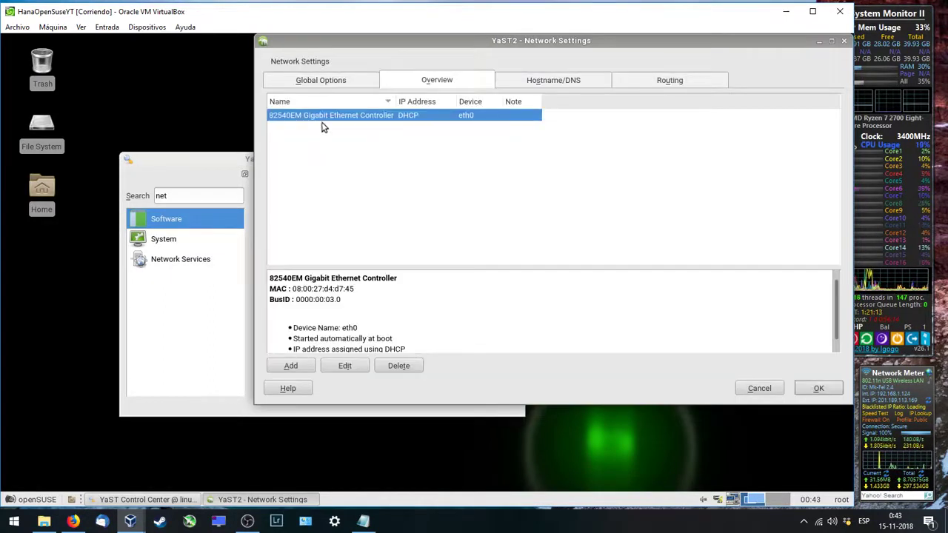
Step: On Hostname/DNS, set hostname hanaYT and domain home.local, then save
left_click(355, 85)
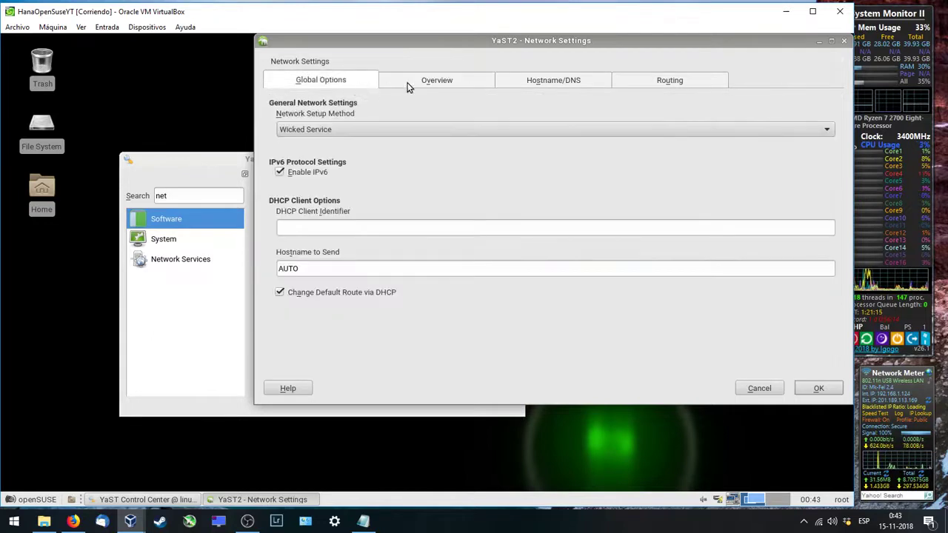
left_click(408, 85)
left_click(528, 82)
left_click_drag(239, 120, 180, 125)
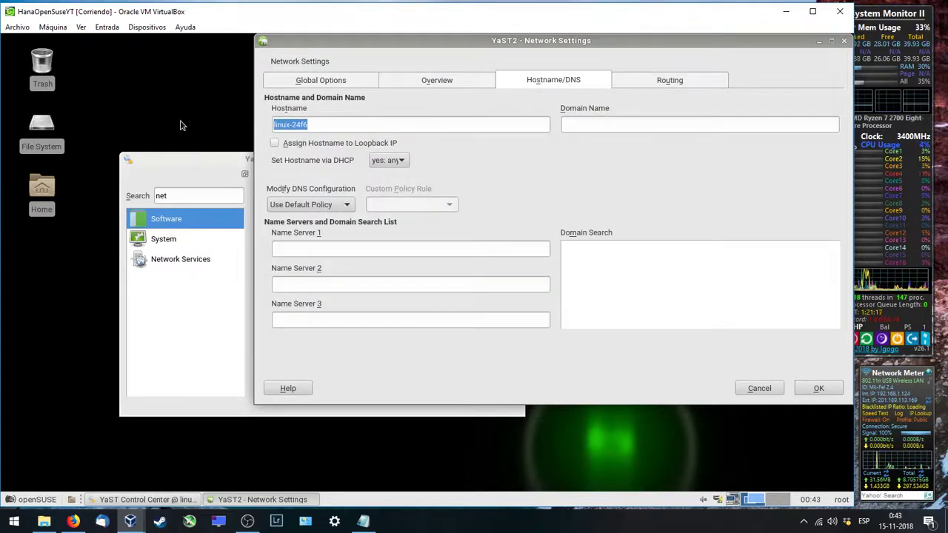
type("hanaYT")
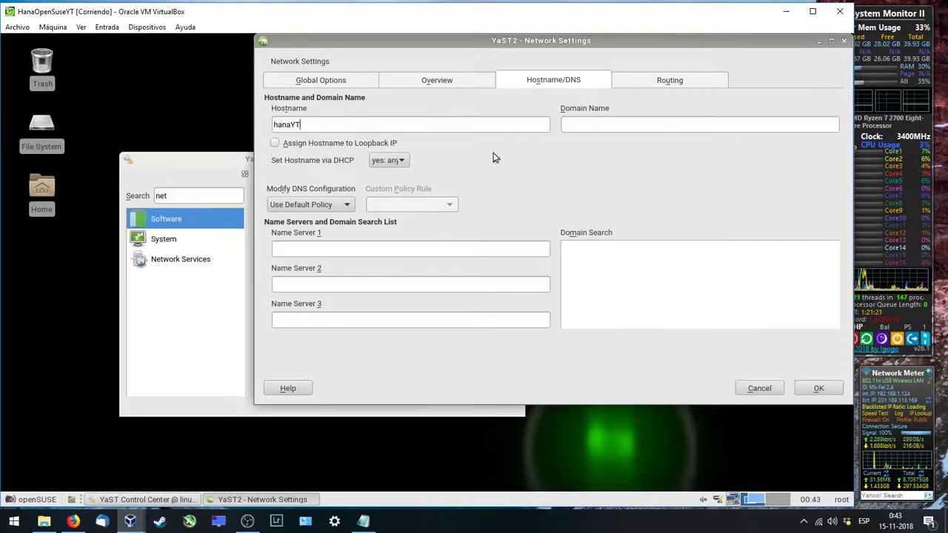
left_click(597, 126)
type("hom")
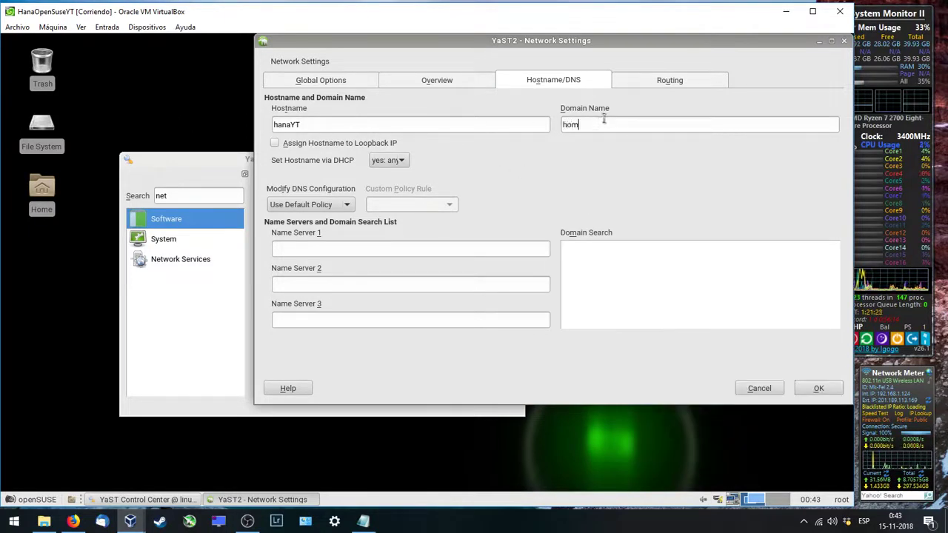
type("e.local")
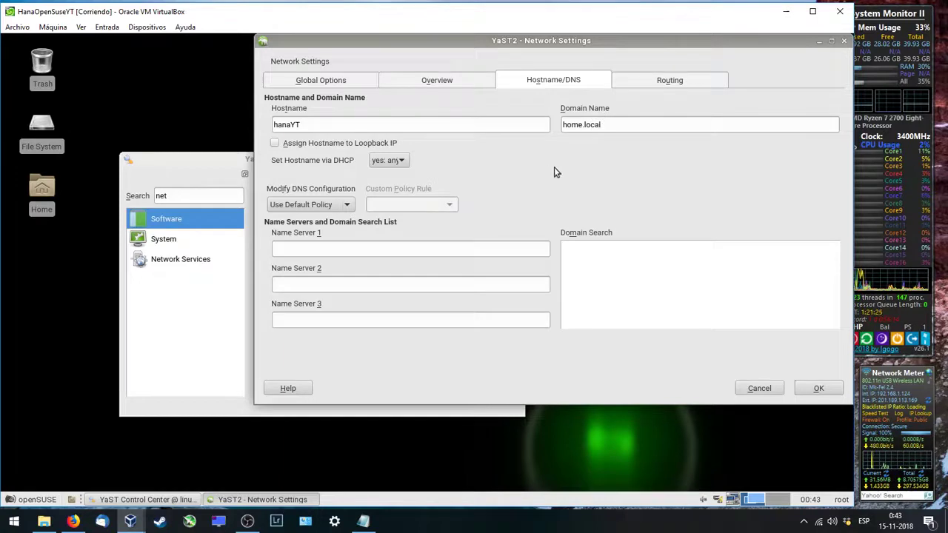
left_click(813, 387)
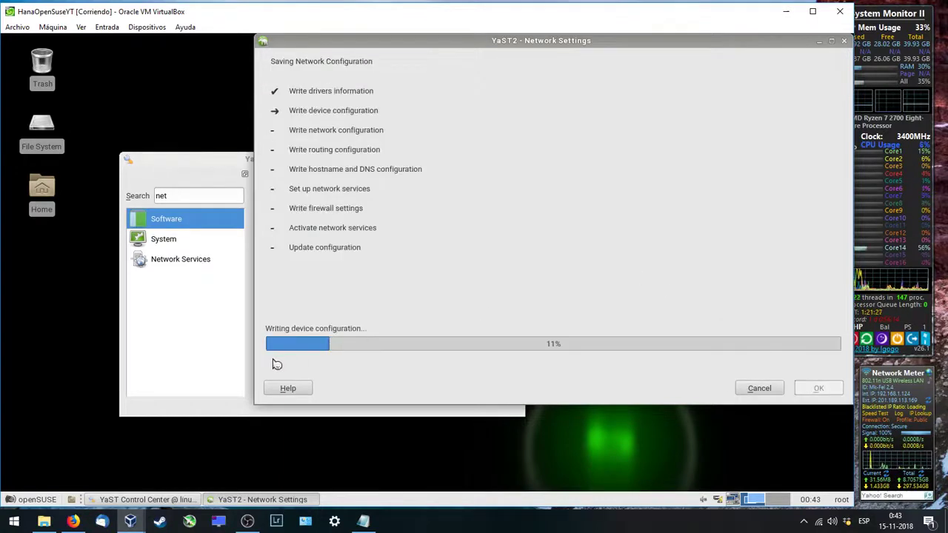
Step: Close the YaST Control Center window while the Network Settings progress keeps running
left_click(192, 164)
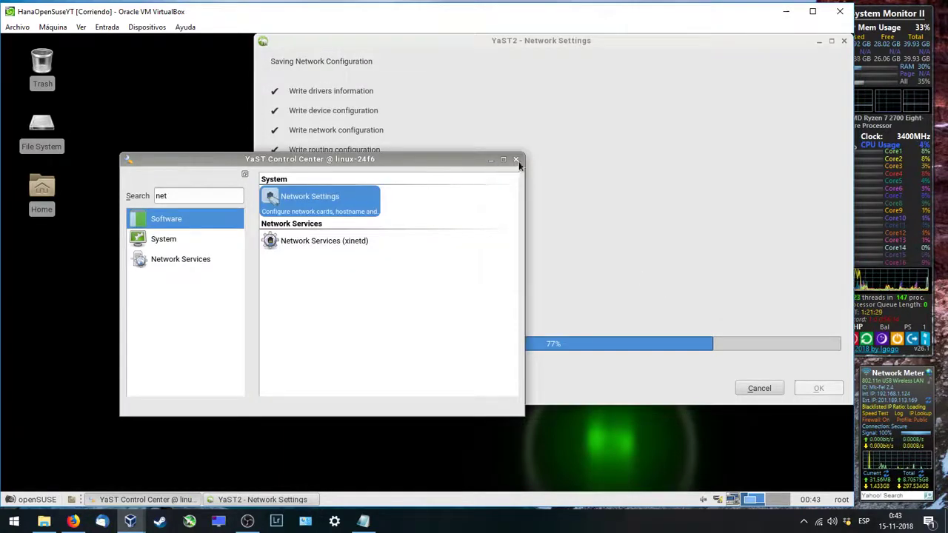
left_click(516, 159)
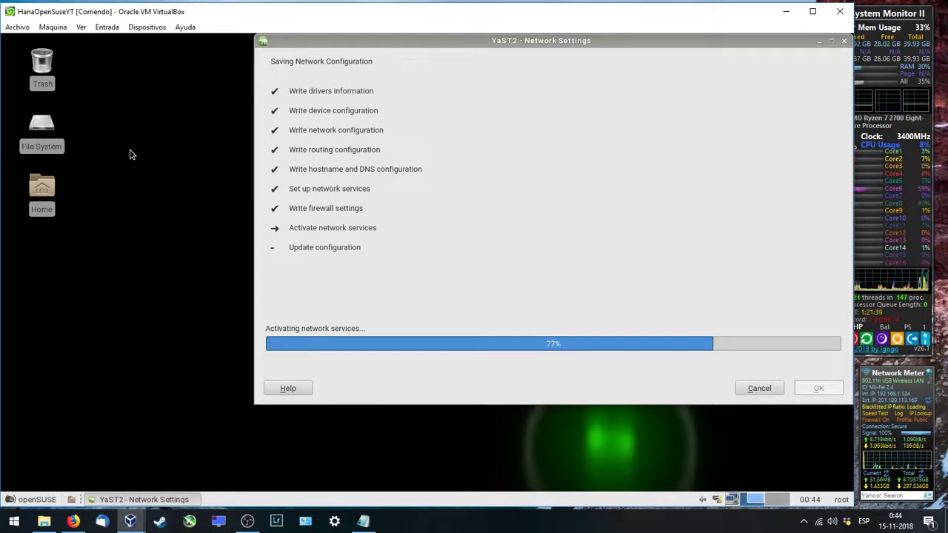
left_click(49, 196)
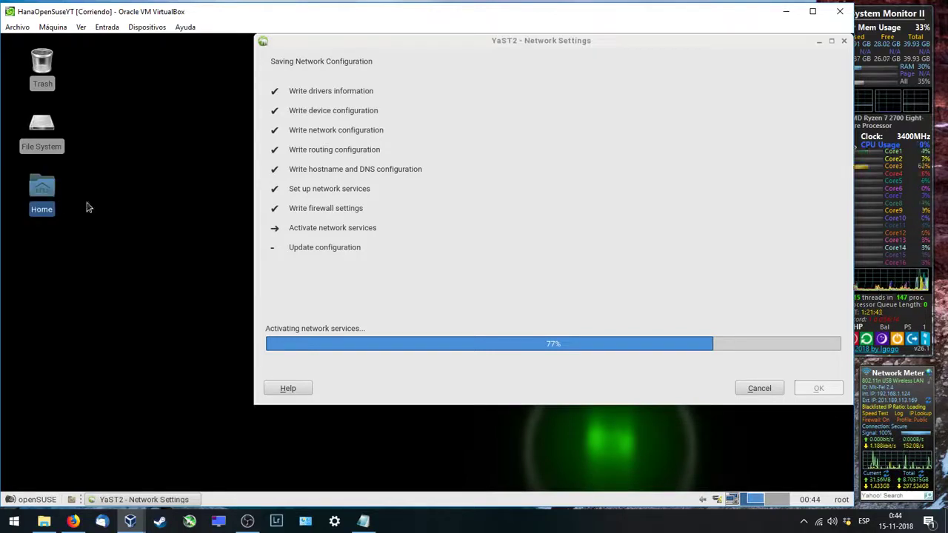
Step: Browse sf_Dropbox to Software > SAP > SAP Hana > 122.16 in the file manager
double_click(42, 190)
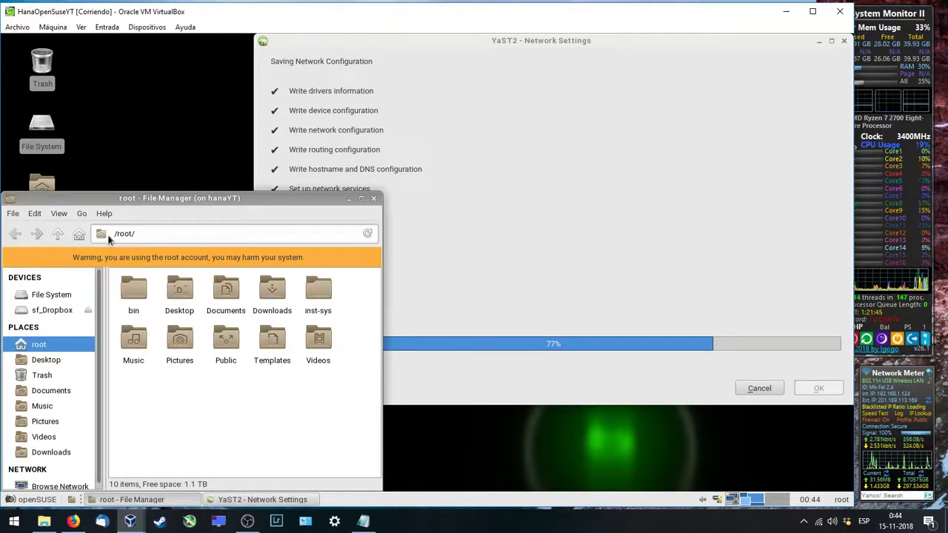
left_click_drag(151, 250, 208, 197)
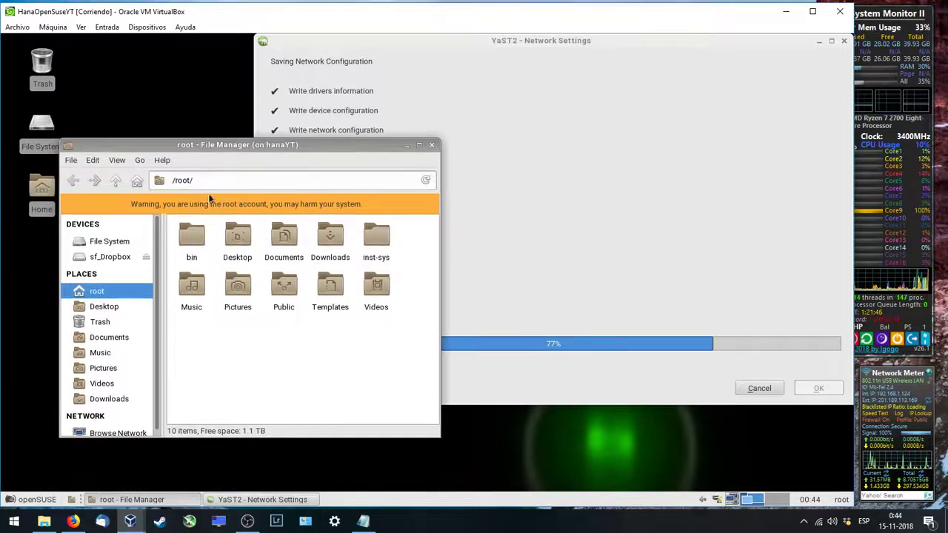
left_click(126, 257)
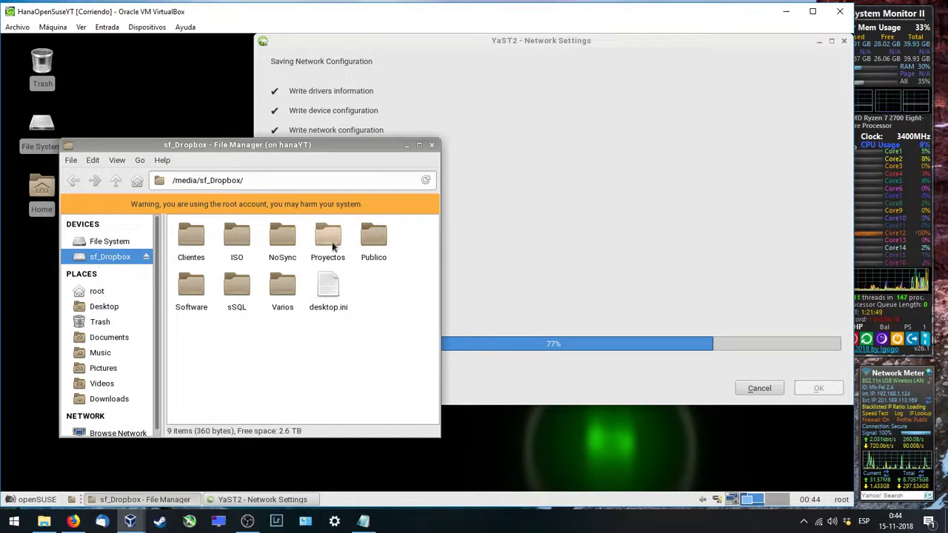
double_click(191, 289)
left_click(197, 244)
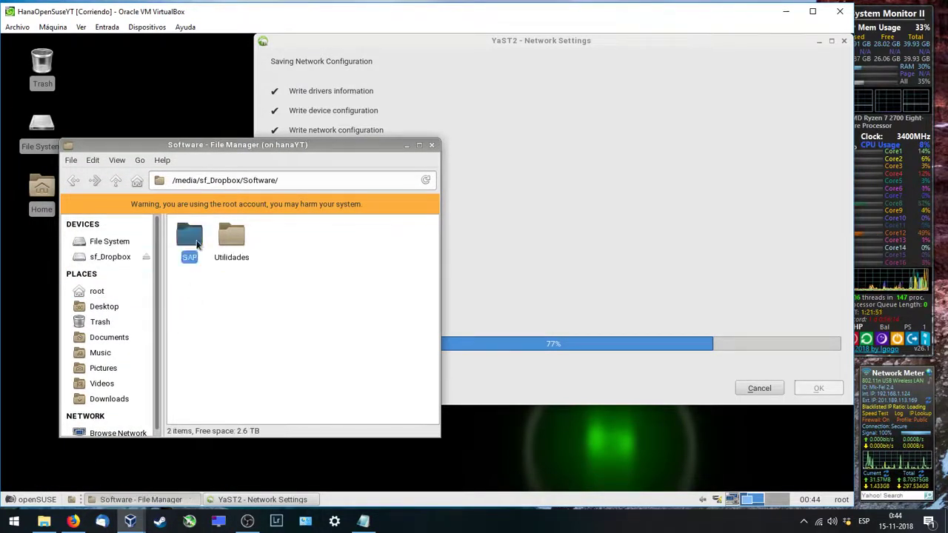
double_click(197, 244)
scroll(205, 333, "down", 1)
left_click(203, 362)
double_click(204, 361)
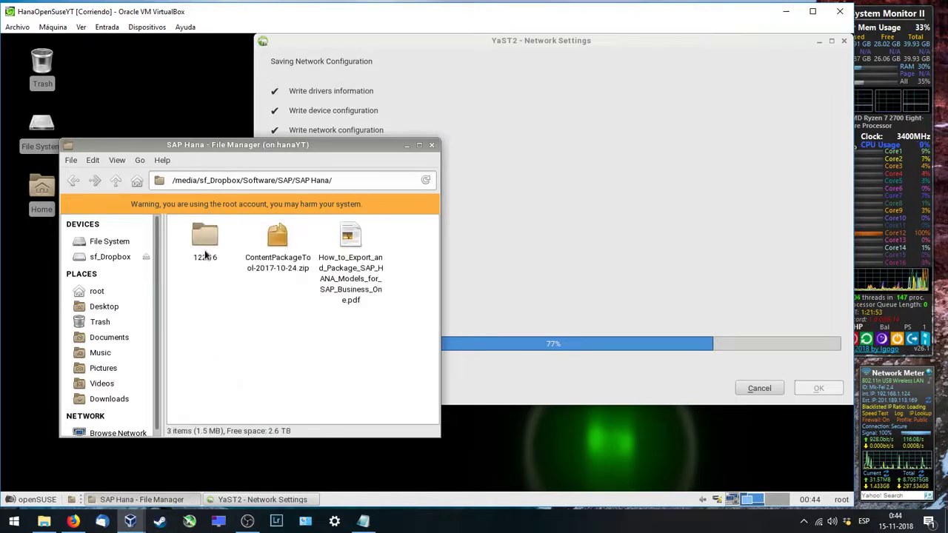
left_click(205, 255)
double_click(204, 250)
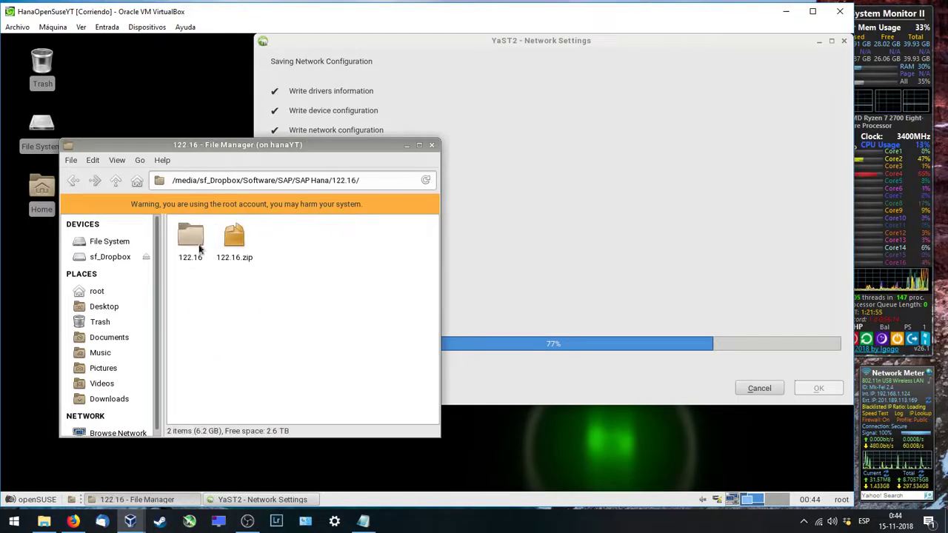
left_click(199, 250)
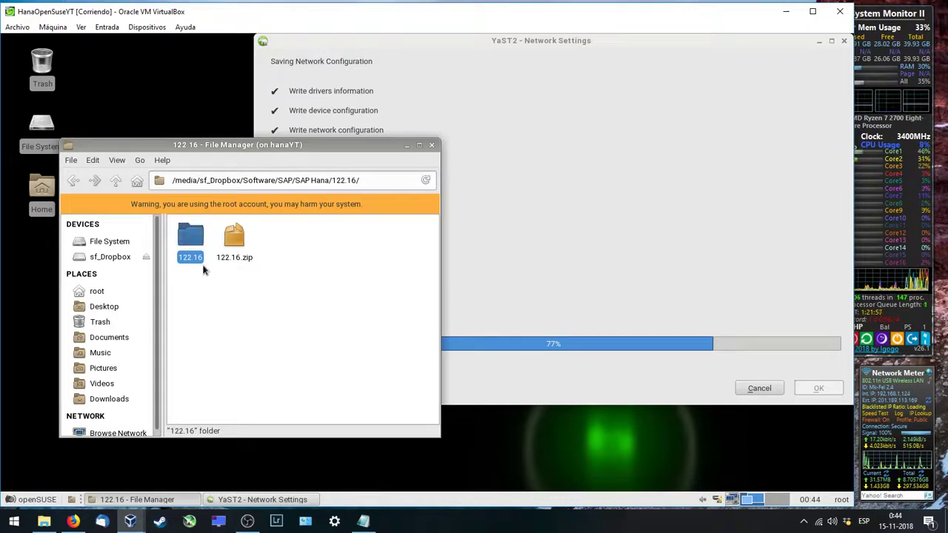
Step: Go to File System and then root's home folder from the sidebar
left_click(109, 242)
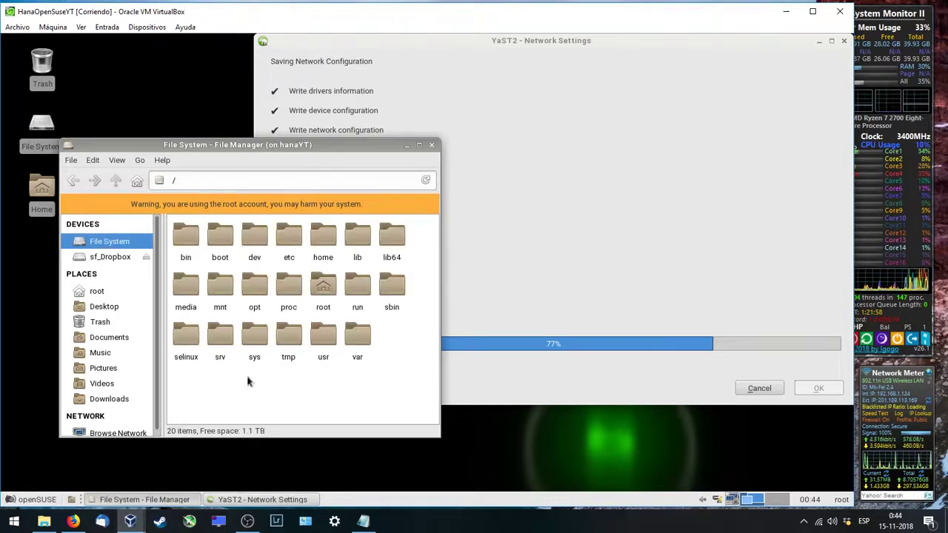
right_click(396, 357)
left_click(343, 379)
left_click(97, 291)
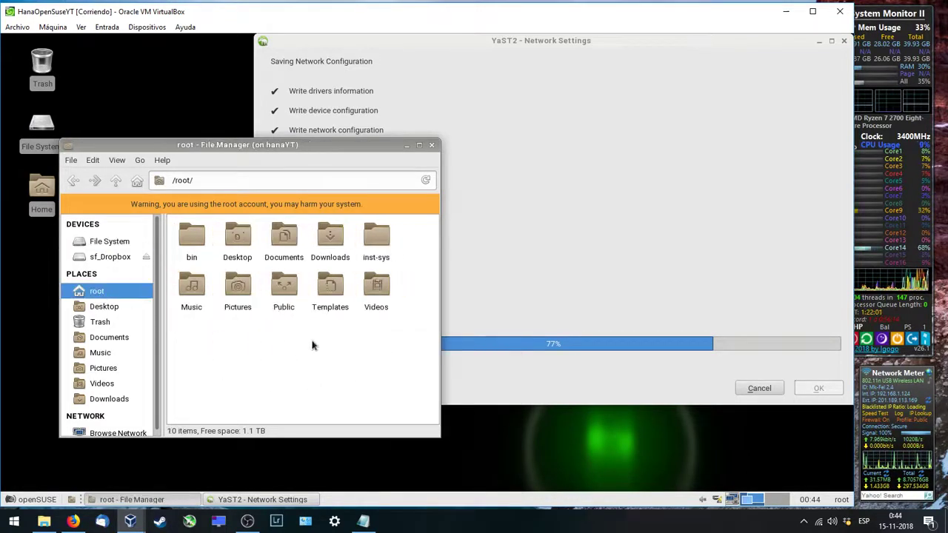
right_click(320, 335)
left_click(348, 391)
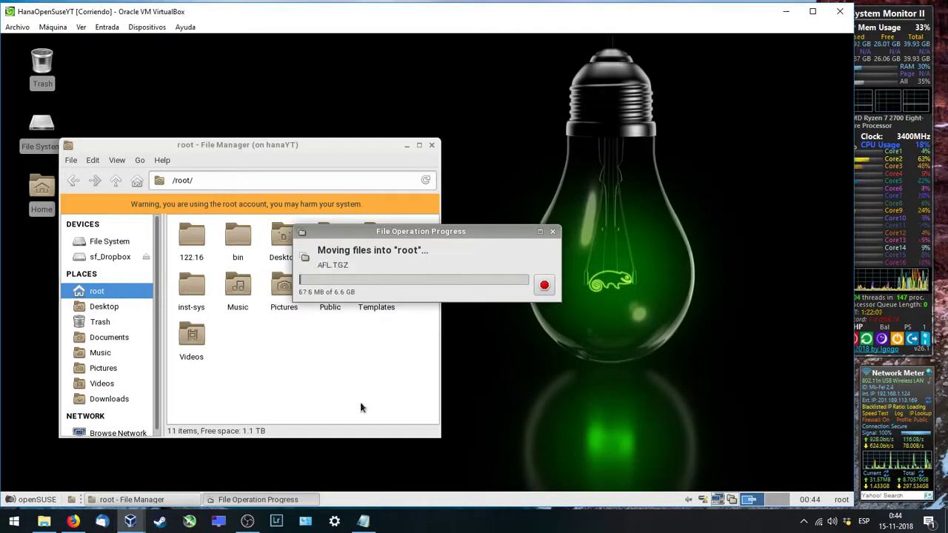
Step: Move the File Operation Progress dialog to the top right and minimize the file manager
left_click_drag(403, 234, 660, 111)
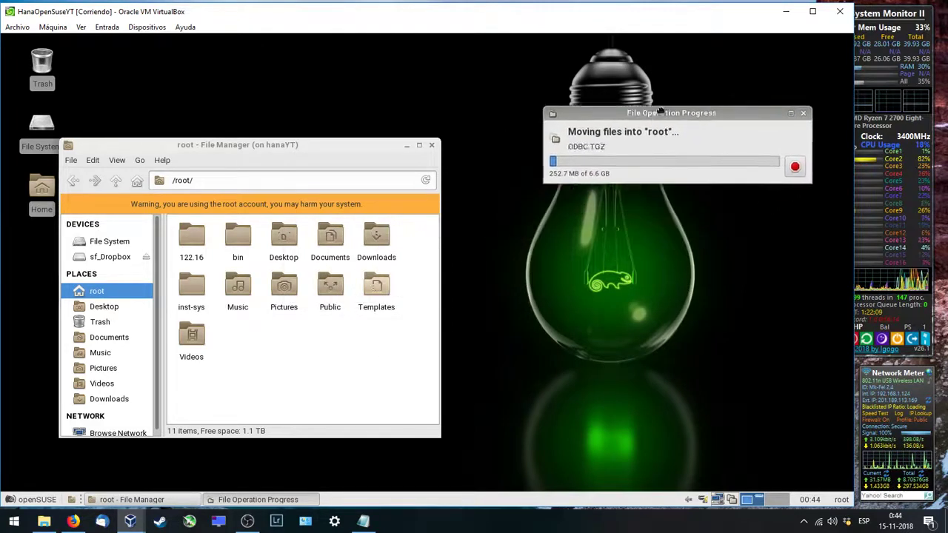
left_click(406, 145)
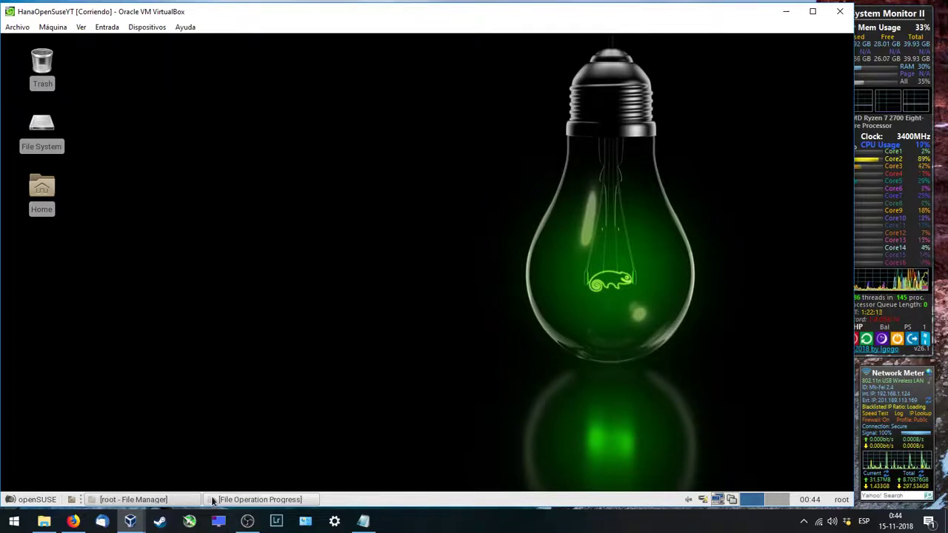
right_click(251, 142)
Step: Open a root terminal and run hostname and hostname -f, both showing hanaYT
left_click(289, 248)
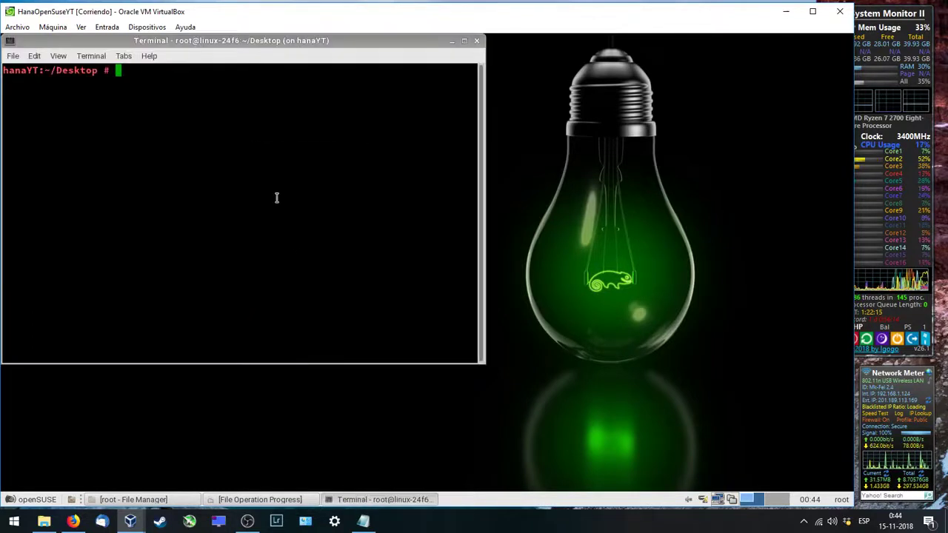
type("host")
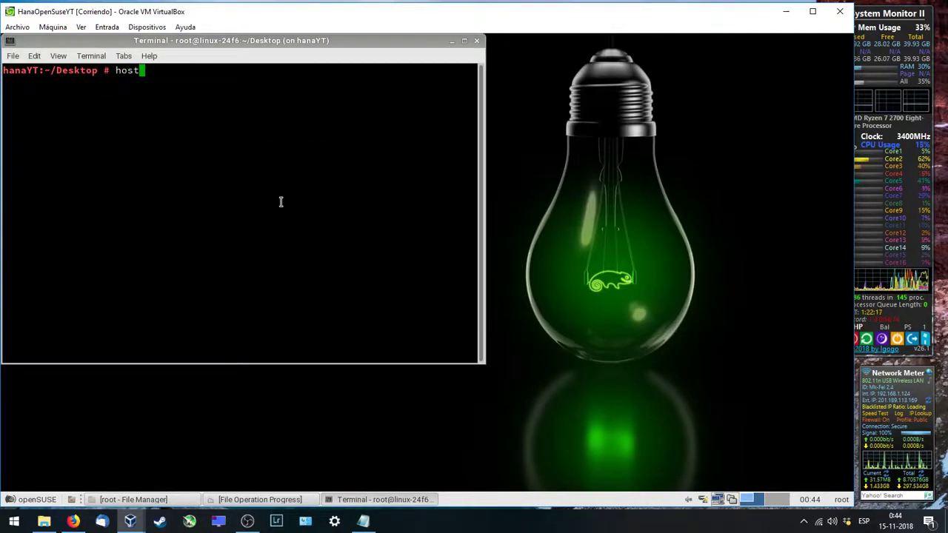
type("name")
key("Return")
key("Up")
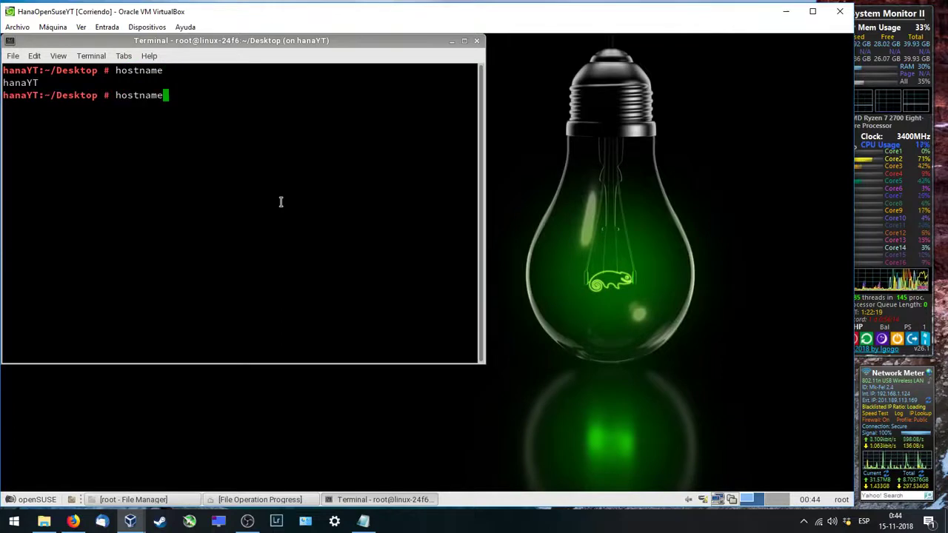
type("-f")
key("Return")
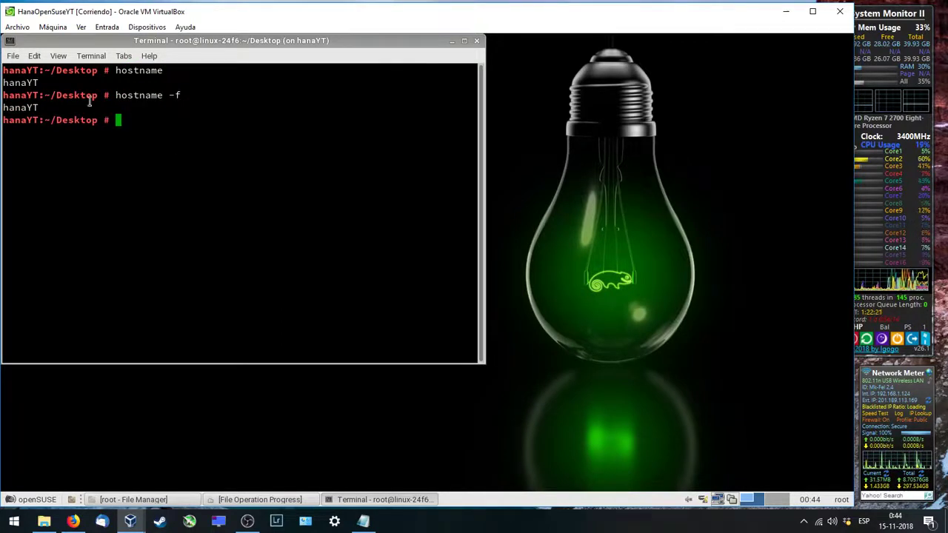
triple_click(55, 108)
triple_click(55, 82)
left_click(157, 126)
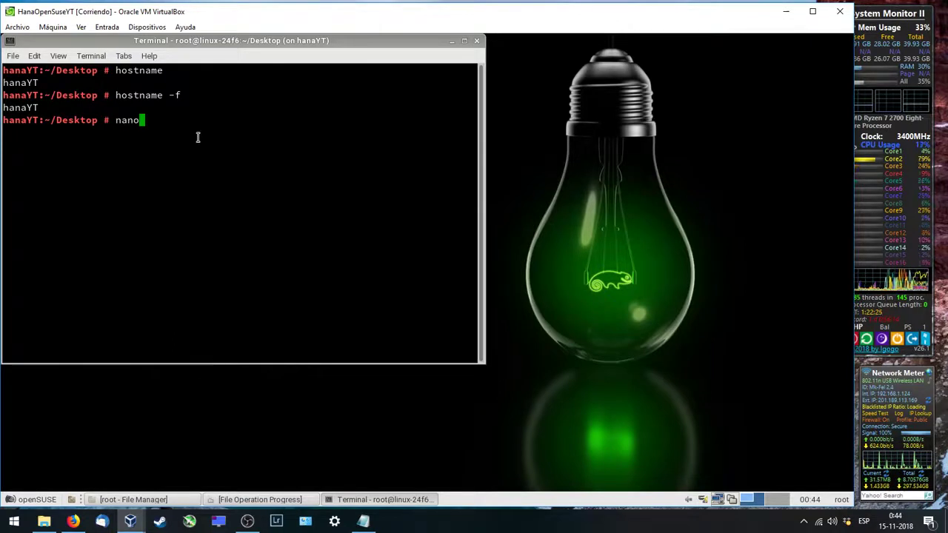
Step: Install the nano packages with 'zypper in nano', answering y
key("Return")
type("zy")
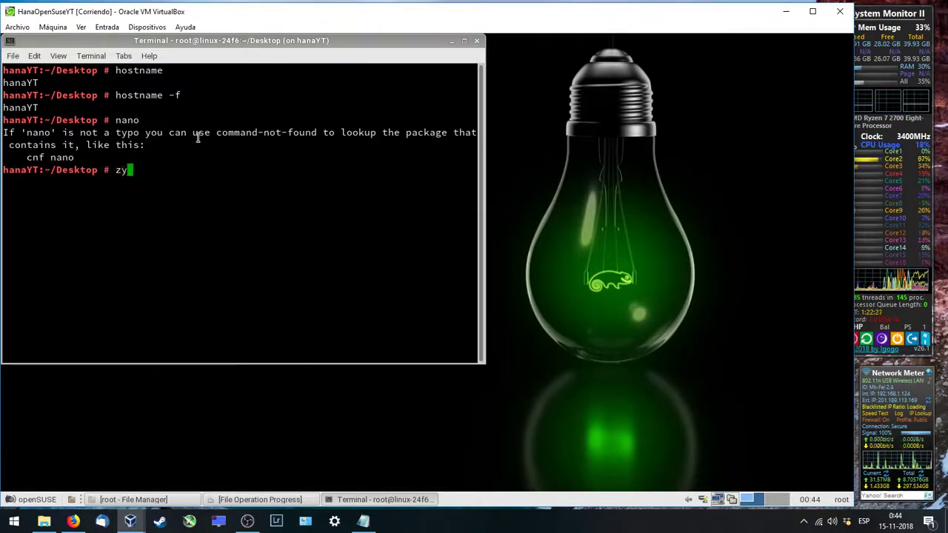
type("pper in nano")
key("Return")
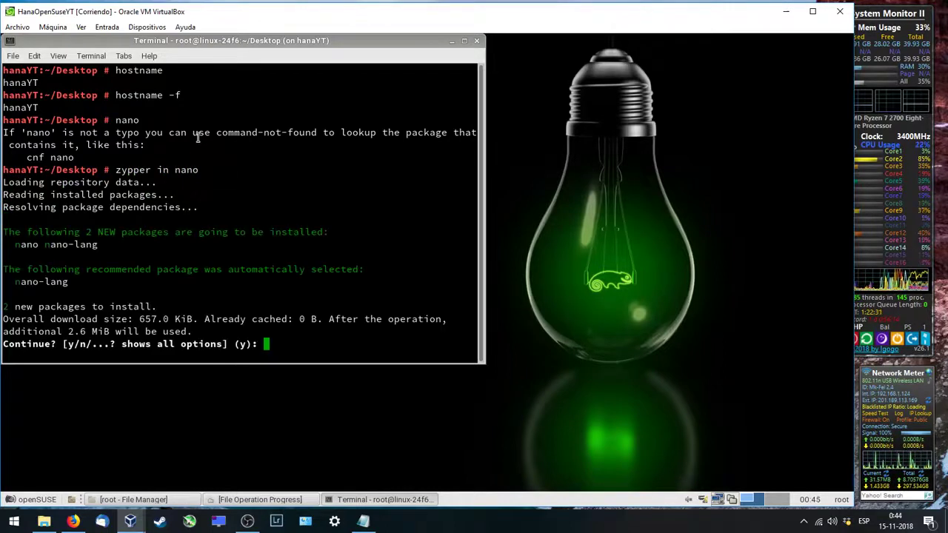
type("y")
key("Return")
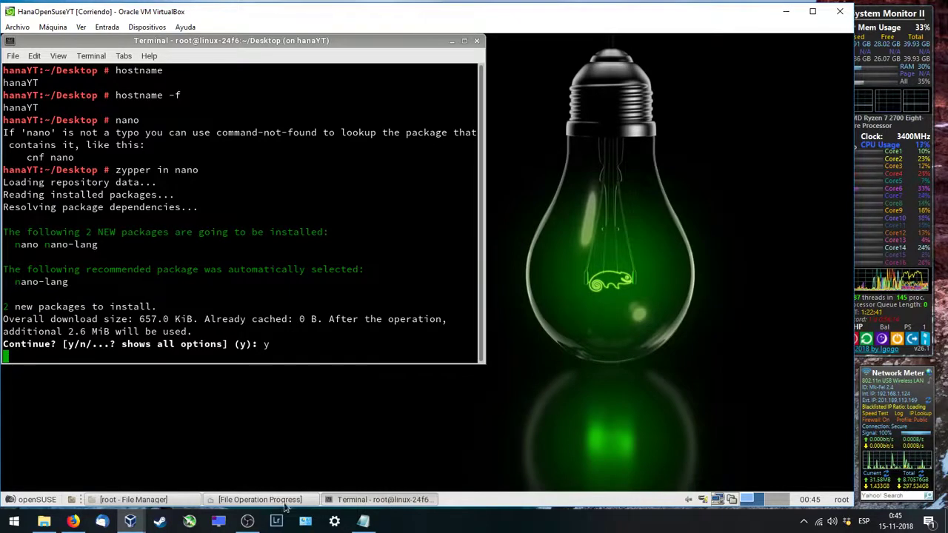
left_click(387, 500)
left_click(377, 501)
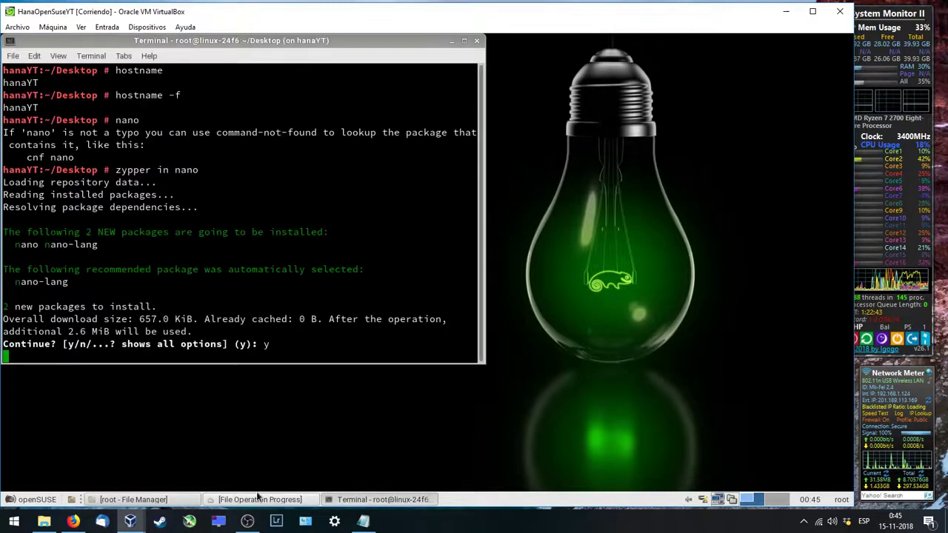
left_click(259, 501)
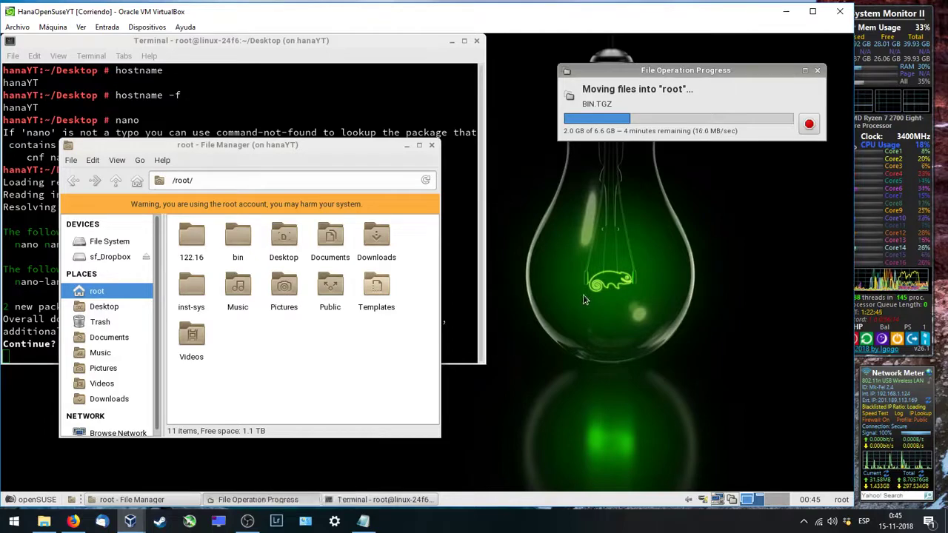
left_click(483, 365)
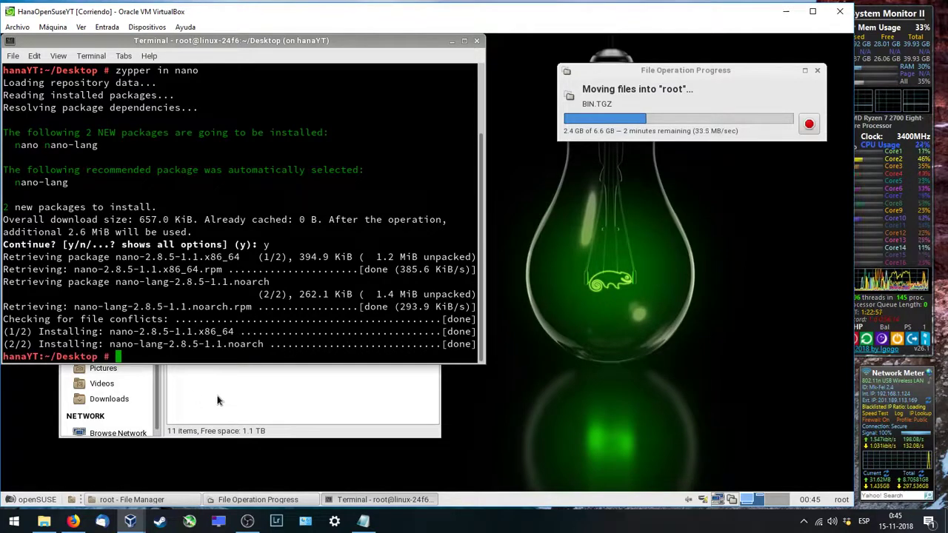
Step: Open /etc/hosts in nano and insert a blank line below the 127.0.0.1 entry
type("nano /etc")
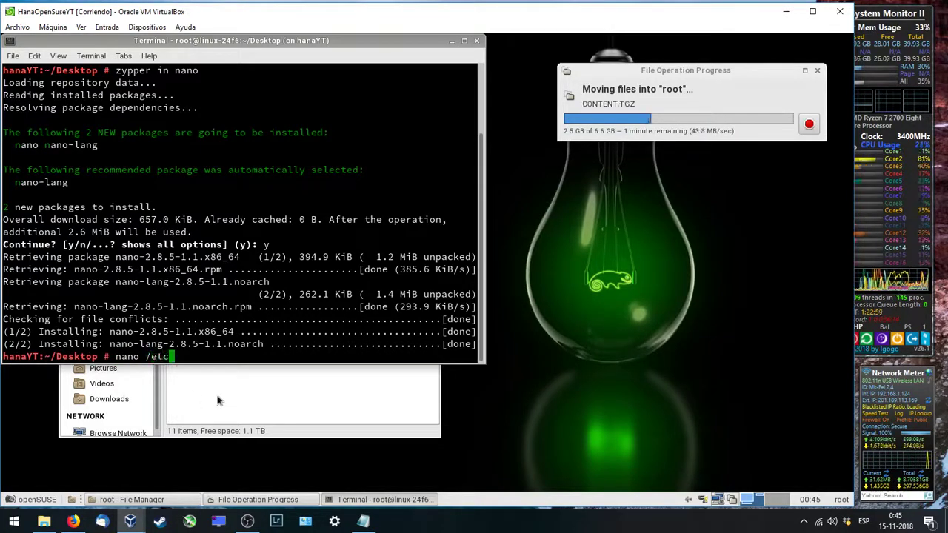
type("/hosts")
key("Return")
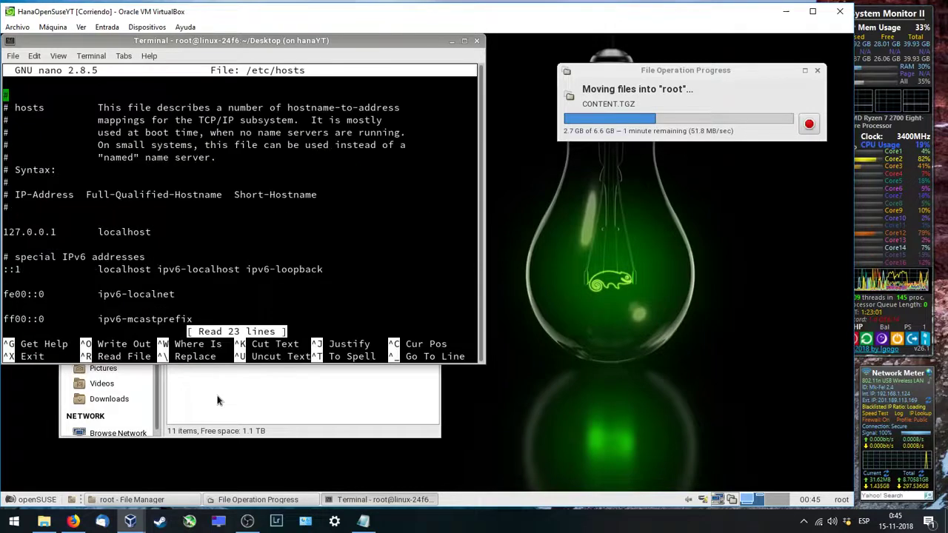
key("Down")
key("Down")
key("Down")
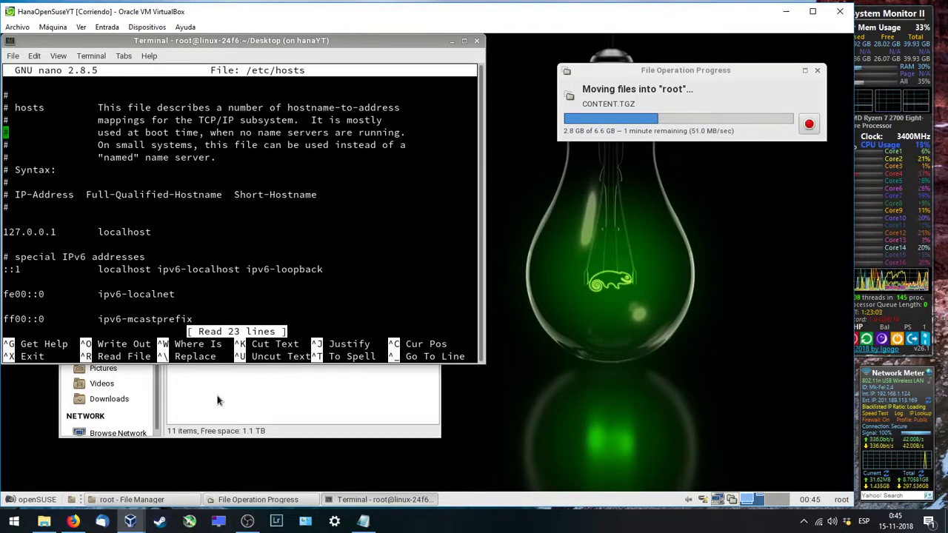
key("Down")
key("Down")
key("Down")
key("Down")
key("Up")
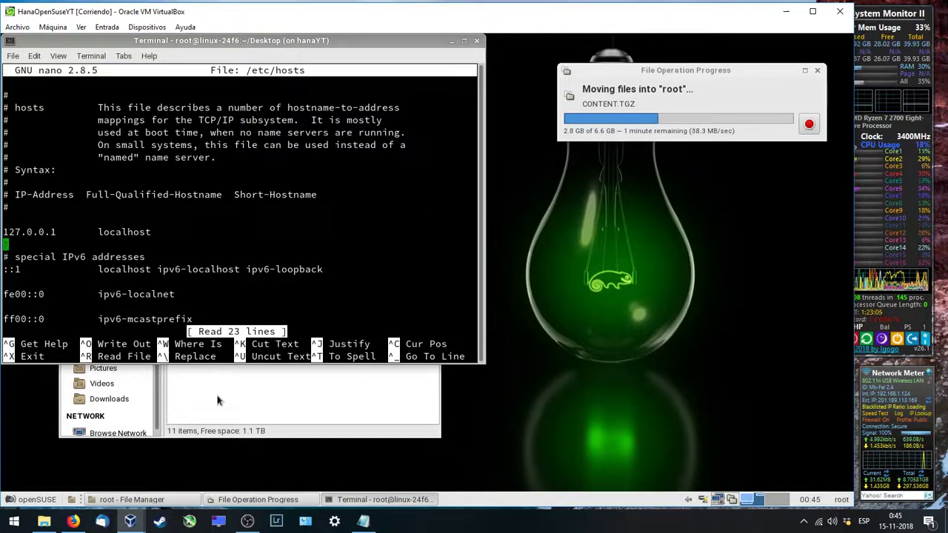
key("Return")
key("Up")
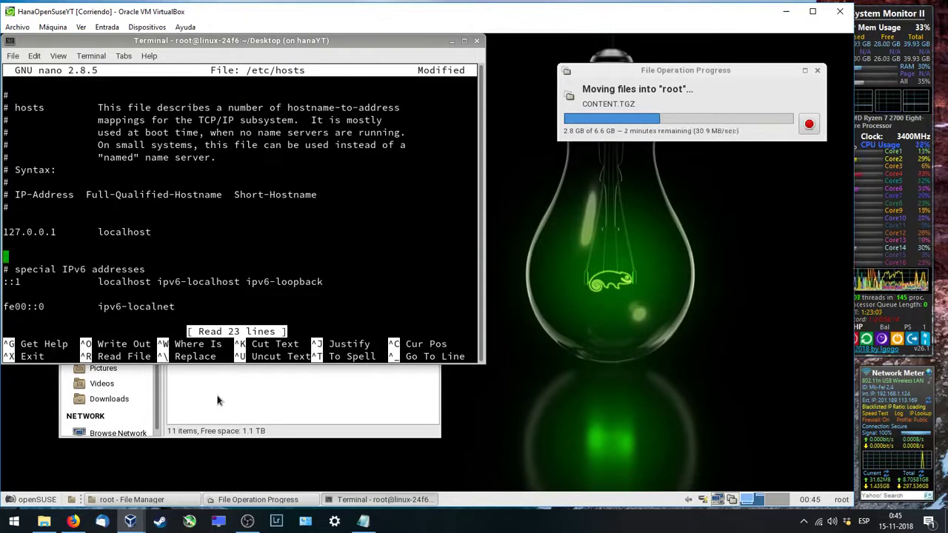
Step: Enter '127.0.0.2 hanaYT.home.local hanaYT', save /etc/hosts and exit nano
type("127.0.0.2")
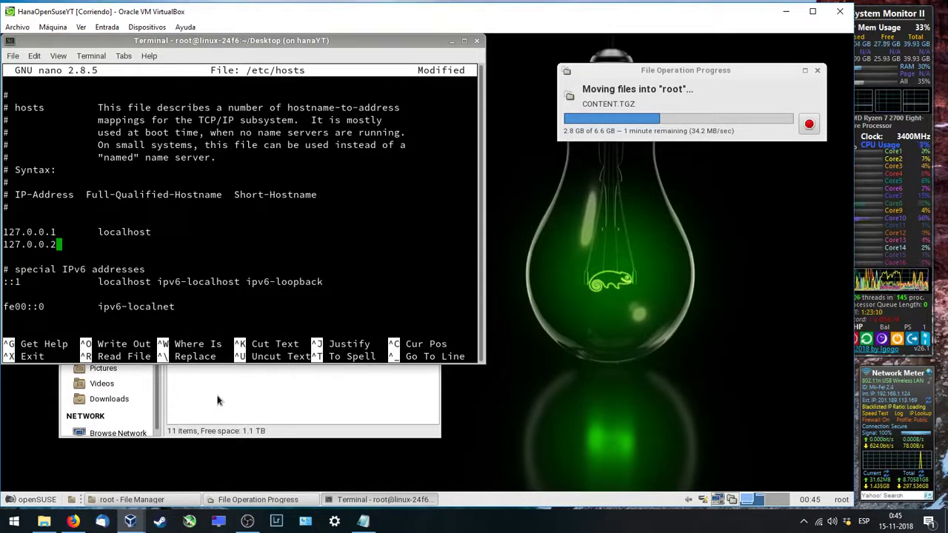
key("Tab")
type("h")
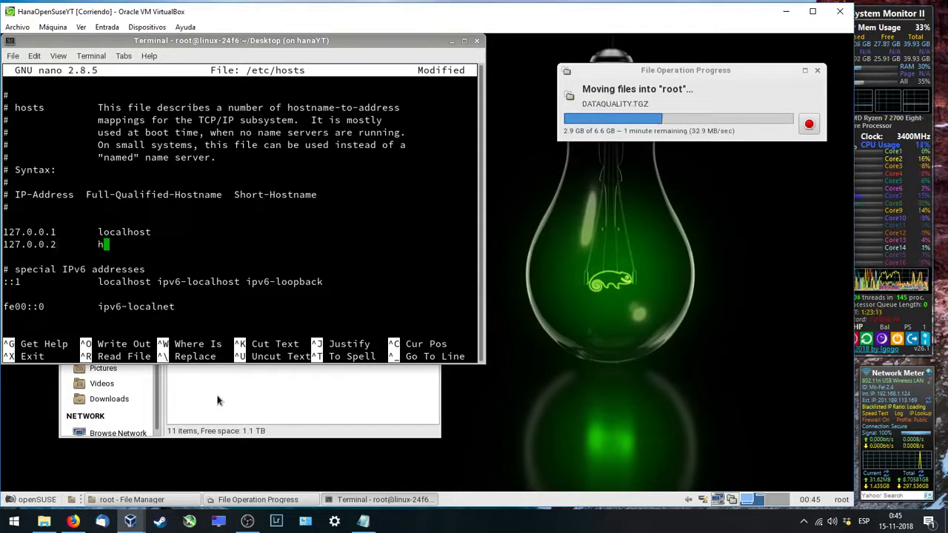
type("anaYT")
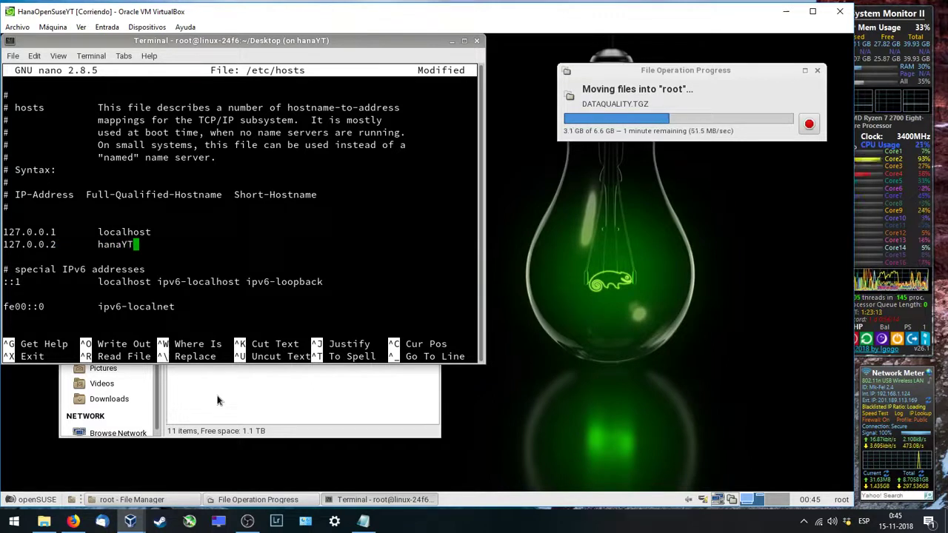
type(".home.")
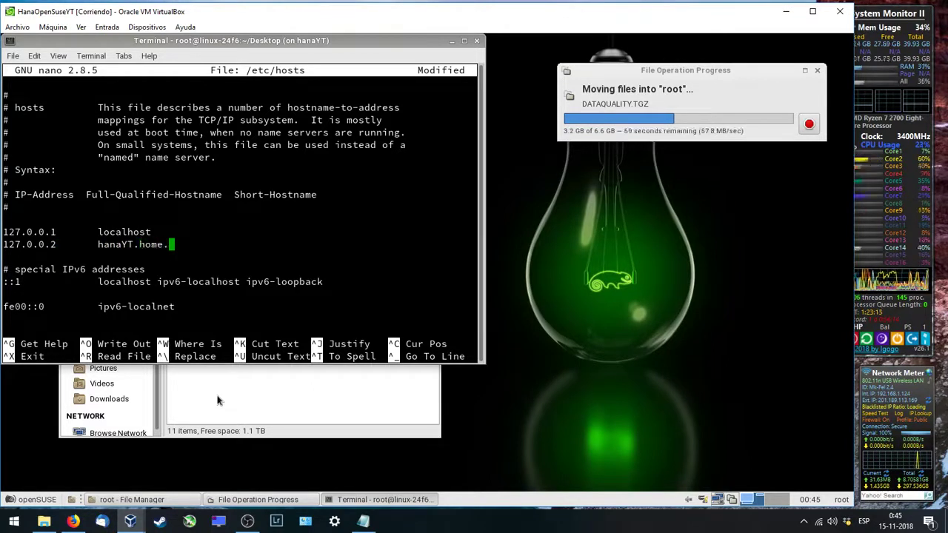
type("local")
key("Tab")
type("hana")
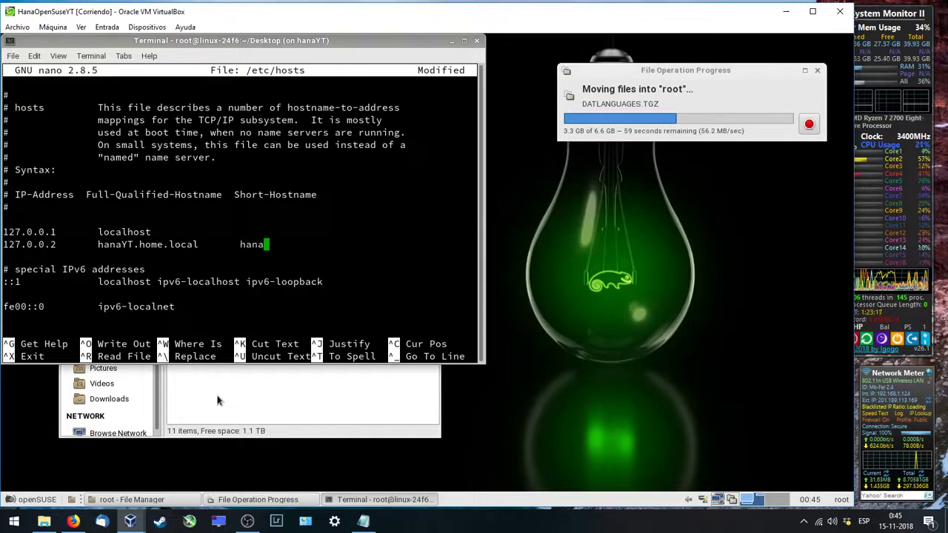
type("YT")
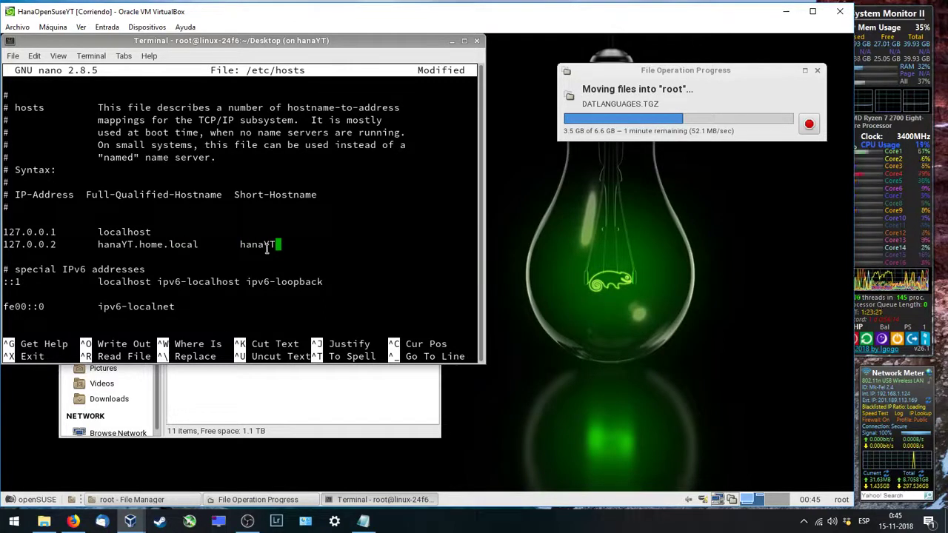
key("ctrl+o")
key("Return")
key("ctrl+x")
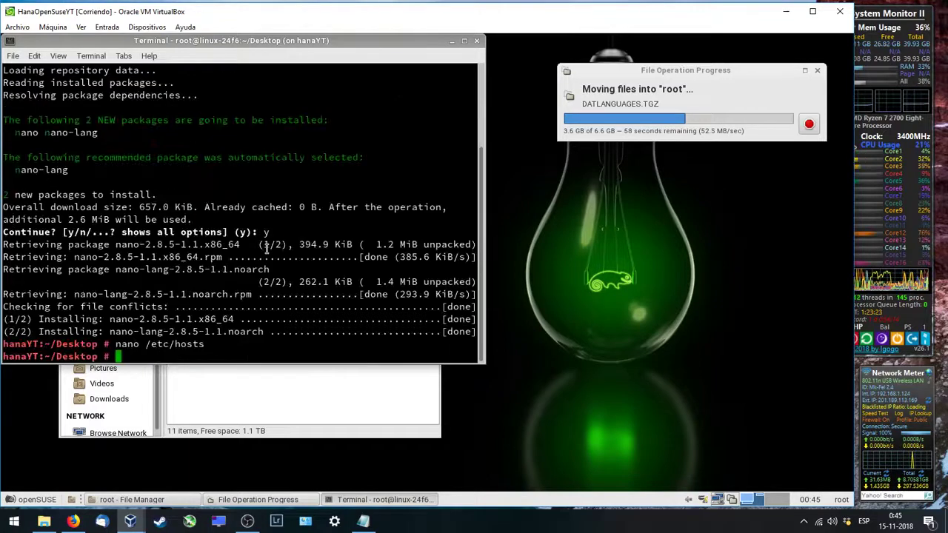
Step: Rerun hostname -f and hostname, getting hanaYT.home.local and hanaYT
key("Up")
key("Up")
key("Up")
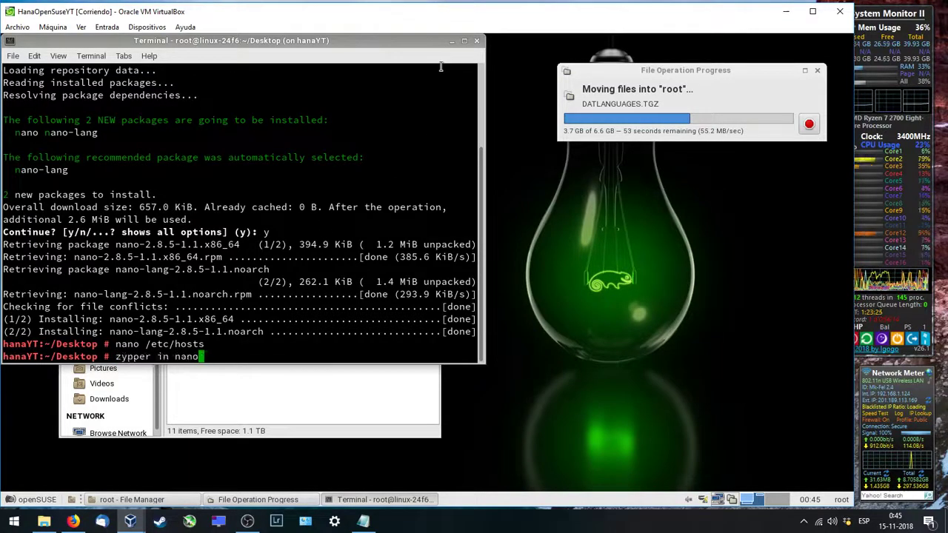
key("Up")
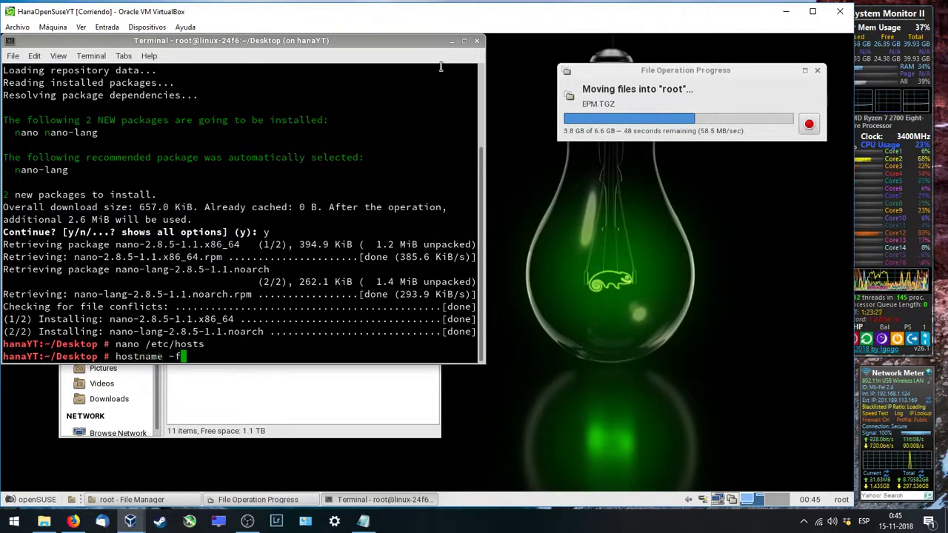
key("Return")
key("Up")
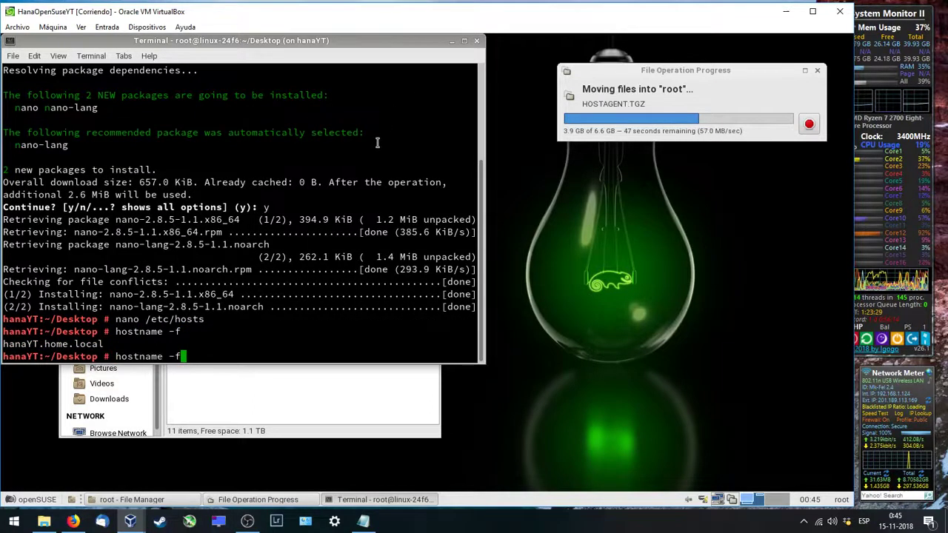
key("BackSpace")
key("BackSpace")
key("BackSpace")
key("Return")
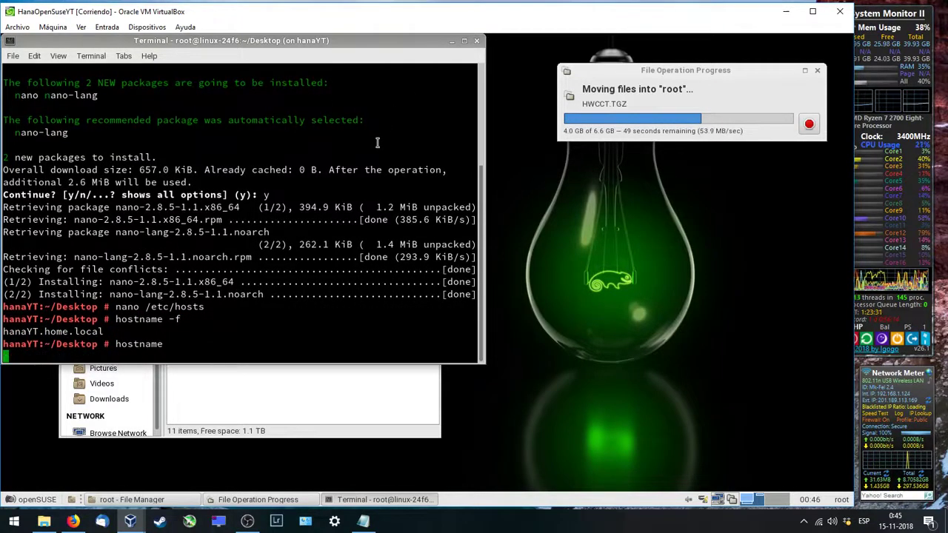
Step: Close the terminal and wait for the 6.6 GB 122.16 move into /root to finish
left_click(476, 40)
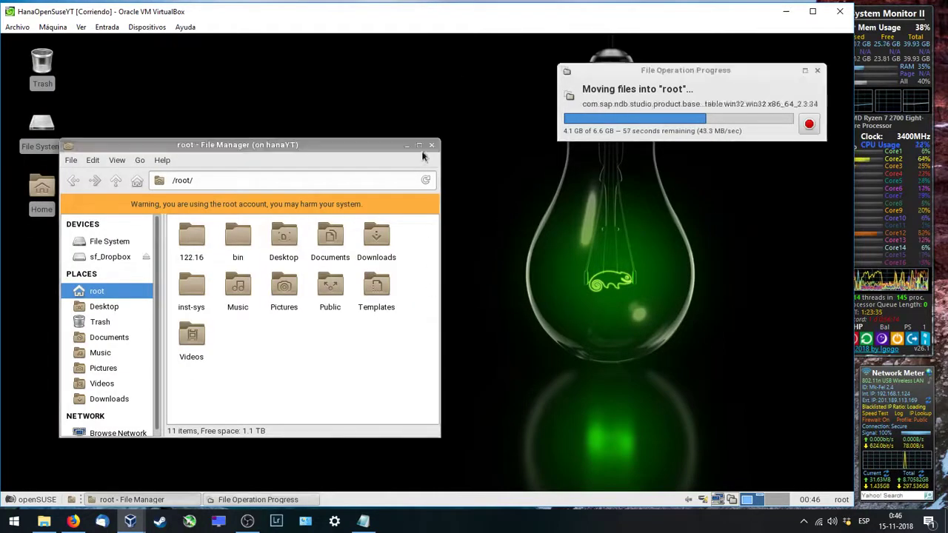
left_click_drag(615, 71, 565, 104)
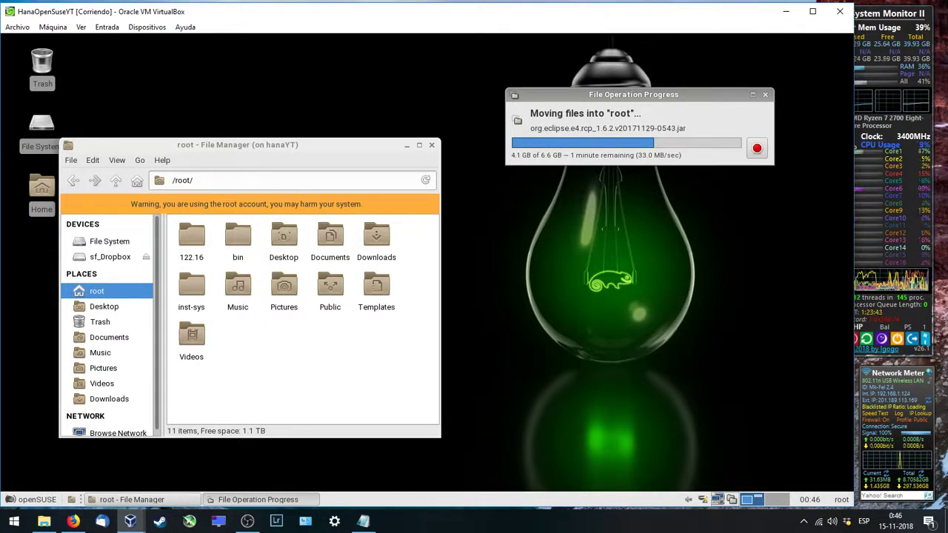
left_click(37, 500)
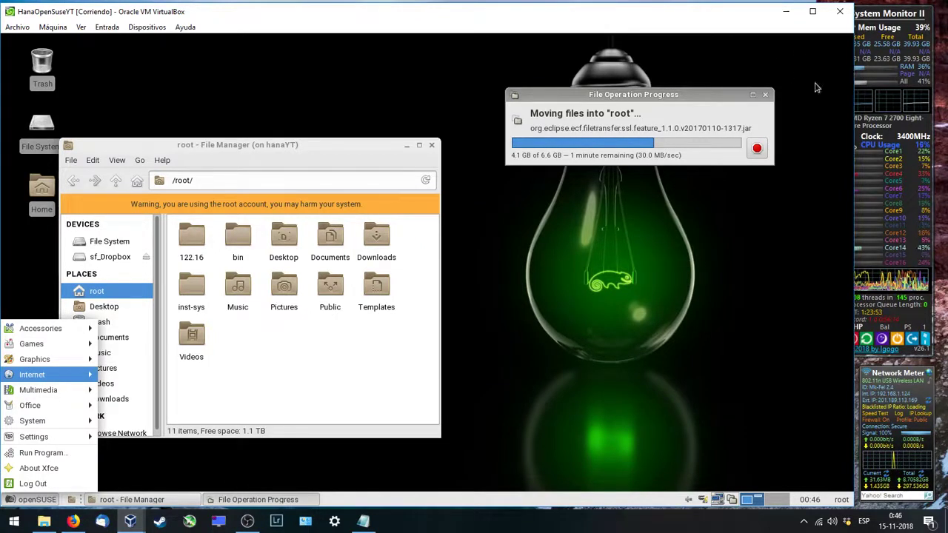
left_click(668, 95)
left_click_drag(669, 96, 643, 87)
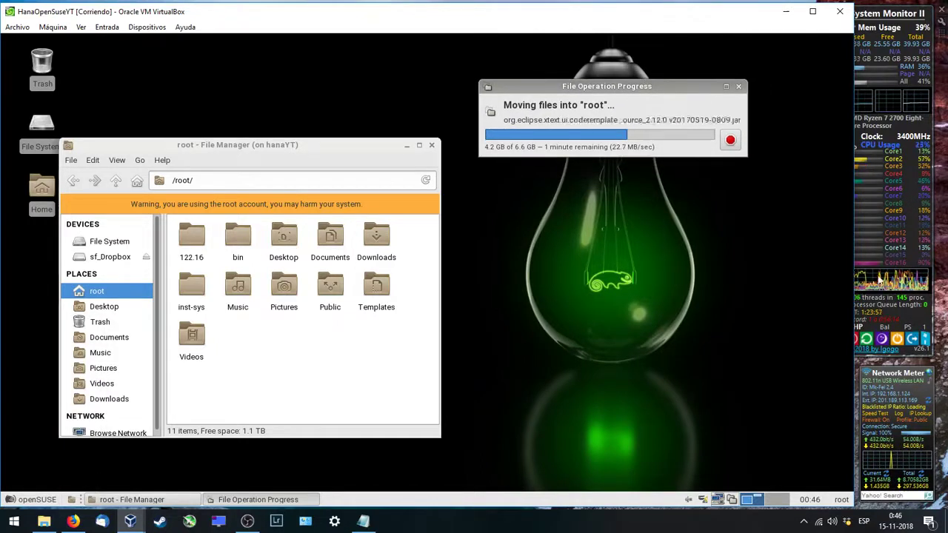
left_click_drag(855, 280, 836, 318)
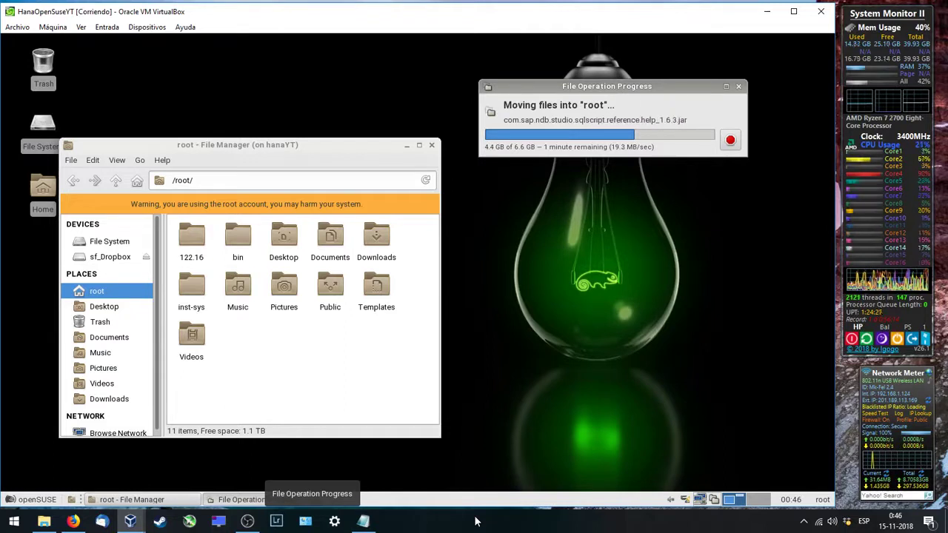
left_click(752, 501)
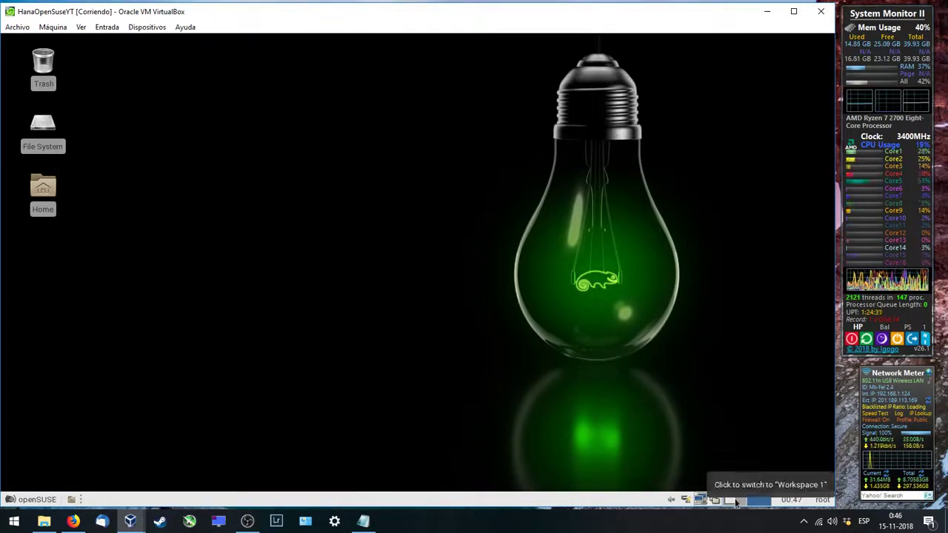
left_click(736, 503)
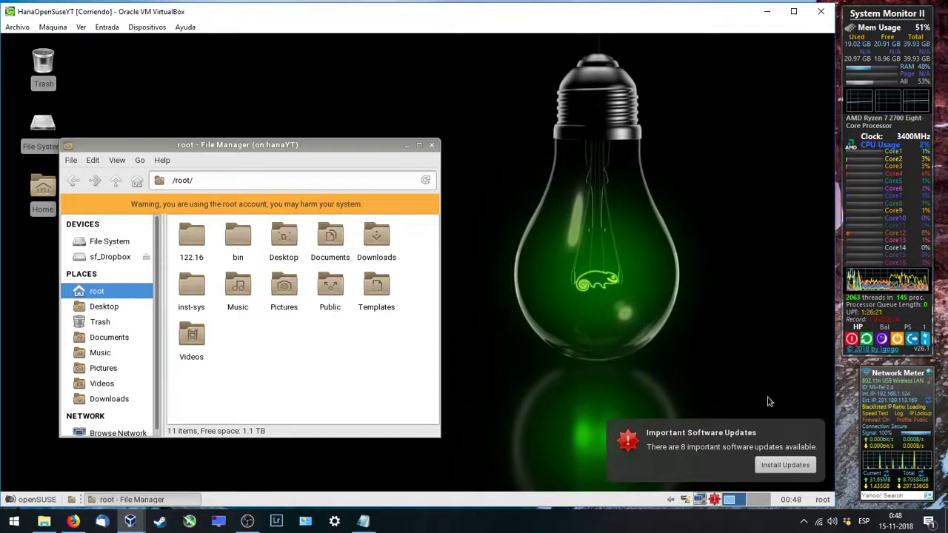
Step: Run chmod -R u+x ./122.16 in a terminal opened in the root folder
left_click(719, 434)
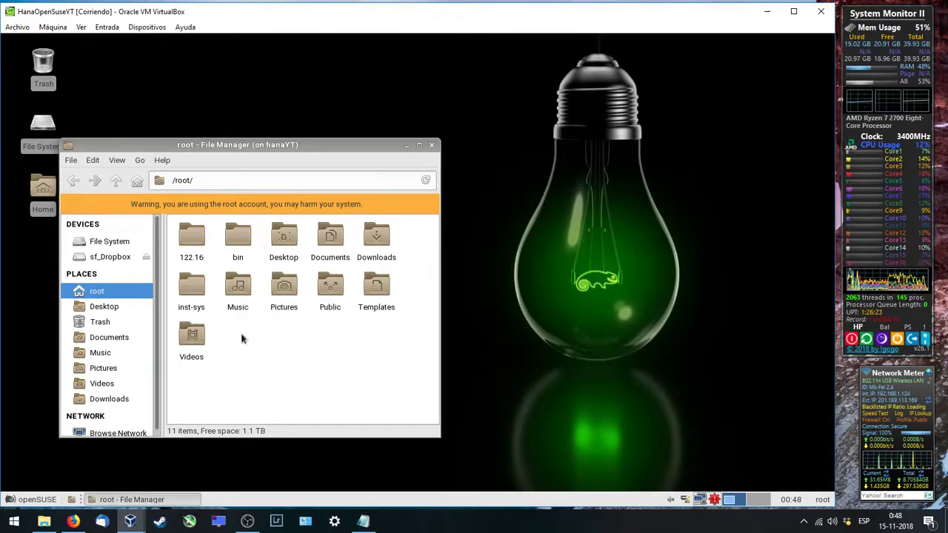
right_click(285, 370)
left_click(333, 276)
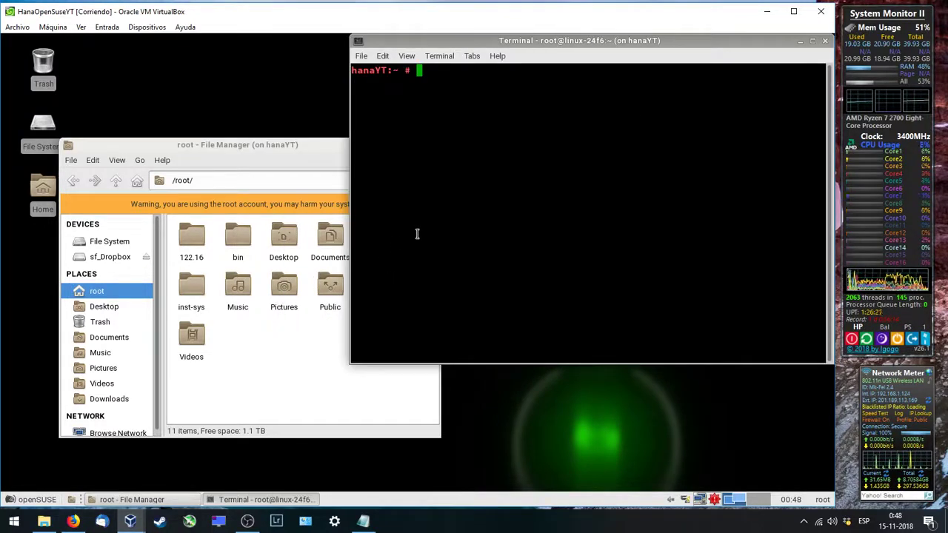
type("chmo")
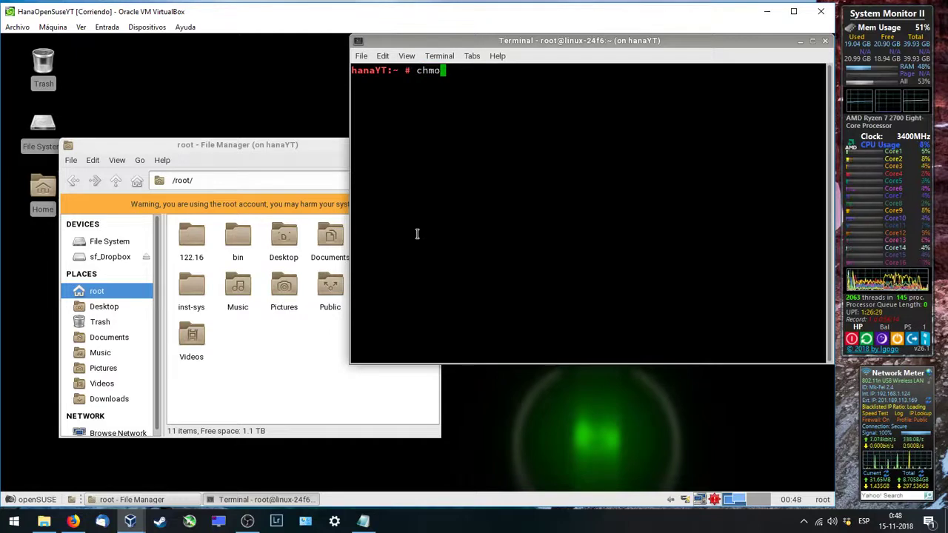
type("d -r")
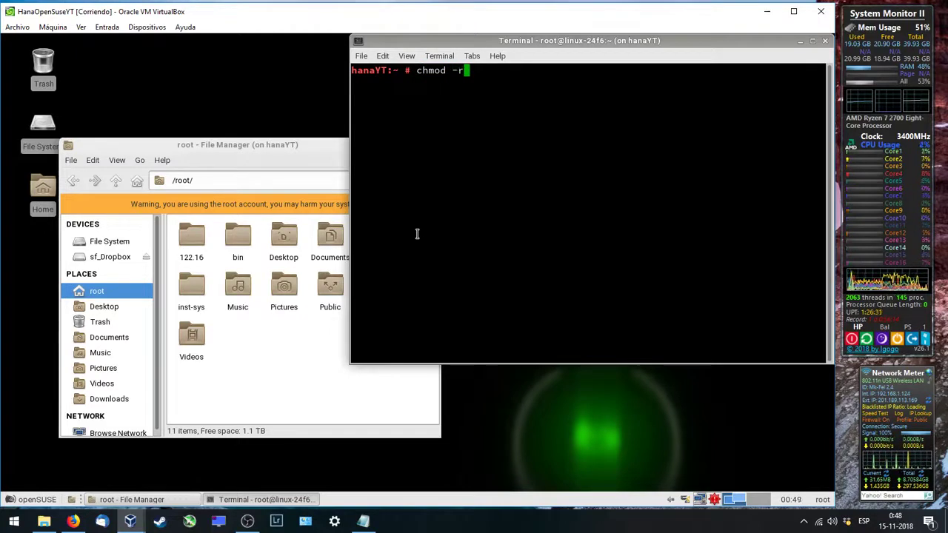
type("R u")
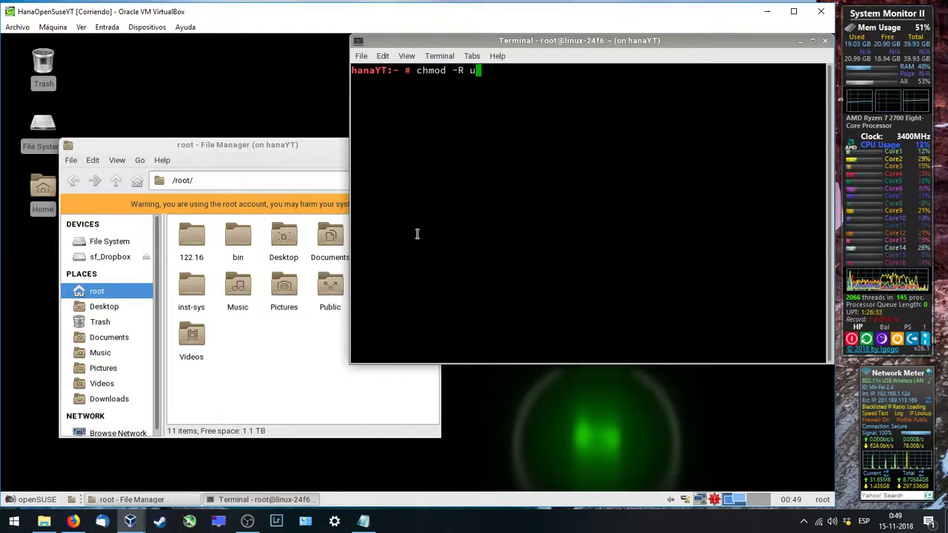
type("+x .")
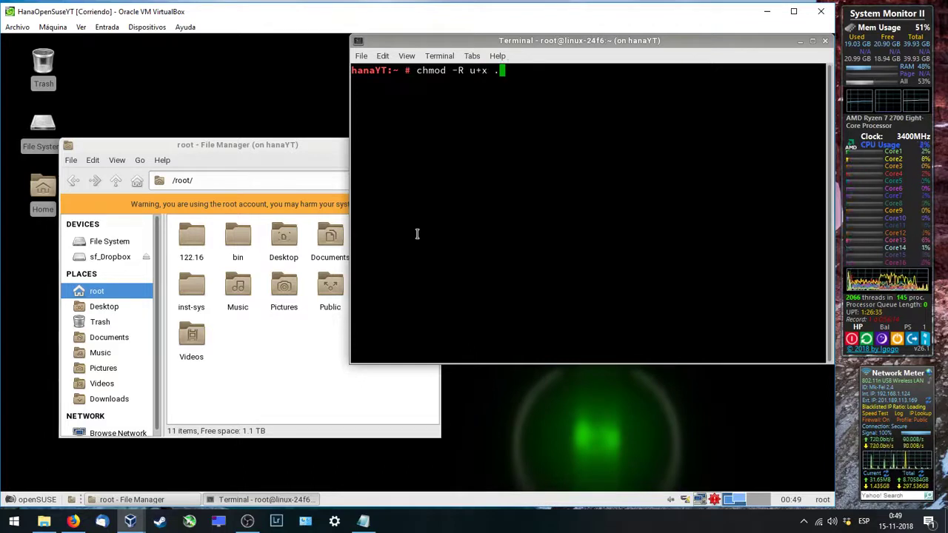
type("/122")
key("Tab")
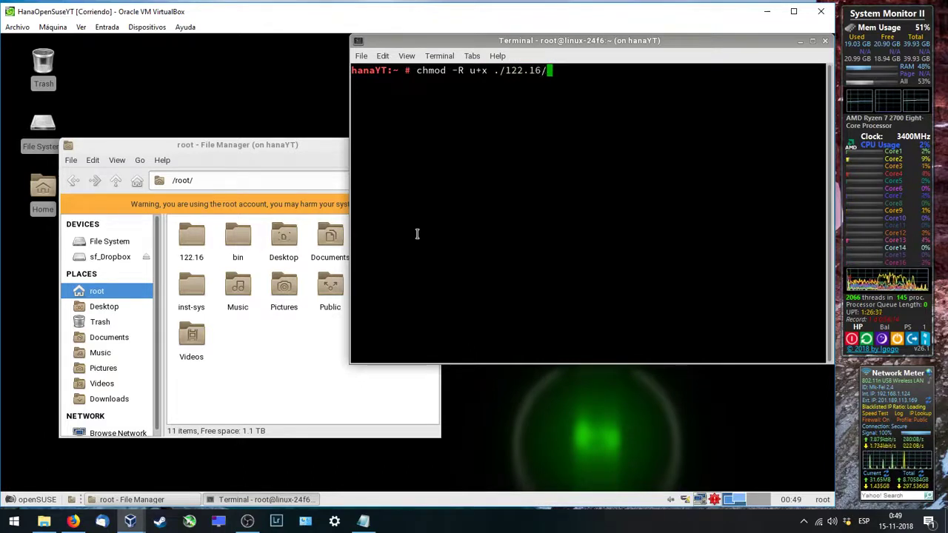
key("BackSpace")
key("Return")
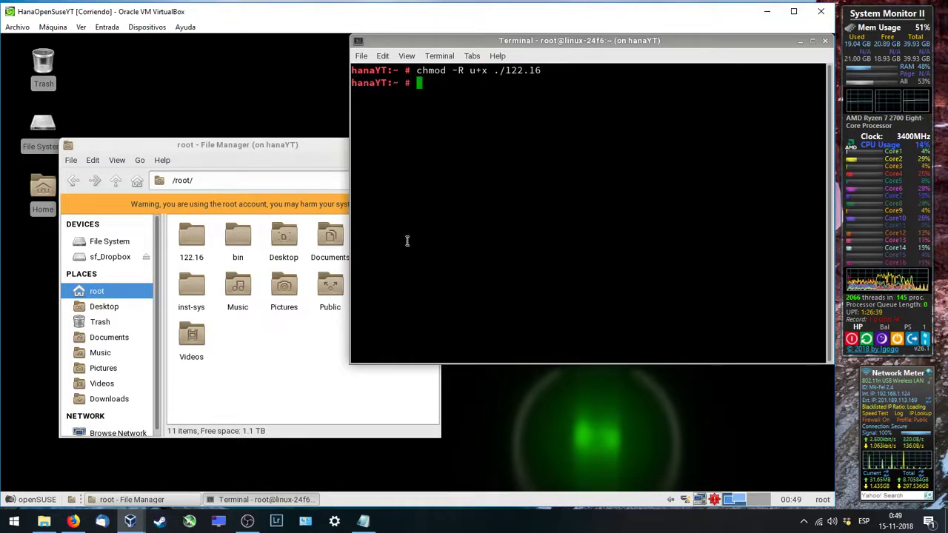
left_click(256, 315)
Step: Browse through 122.16, 51052924, DATA_UNITS, SAP HANA DATABASE 1.0 FOR B1 and LINX64SUSE into SAP_HANA_DATABASE
double_click(192, 237)
double_click(192, 237)
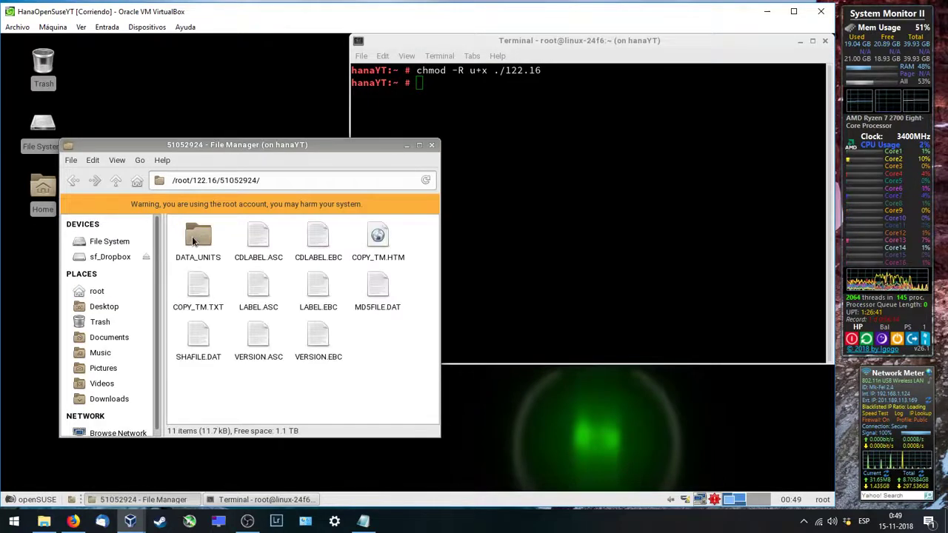
double_click(192, 236)
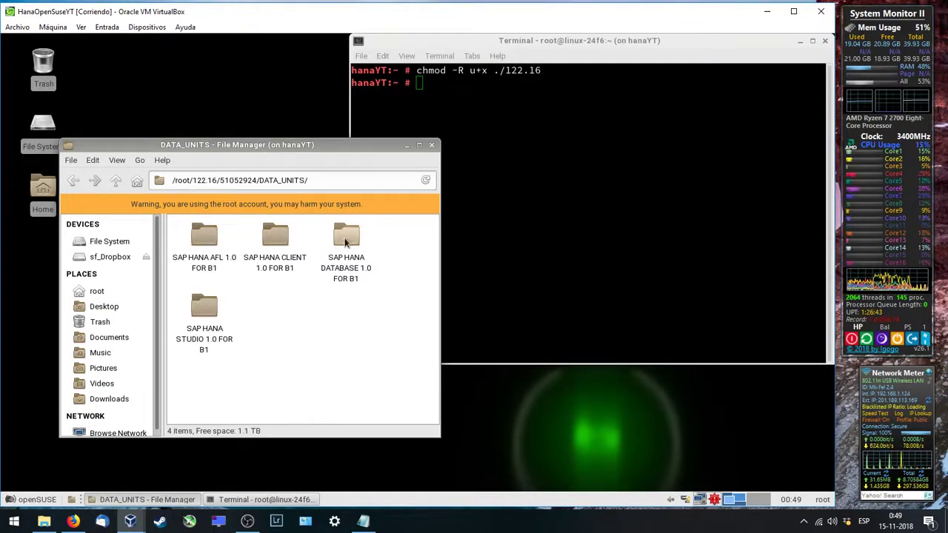
double_click(346, 235)
double_click(195, 236)
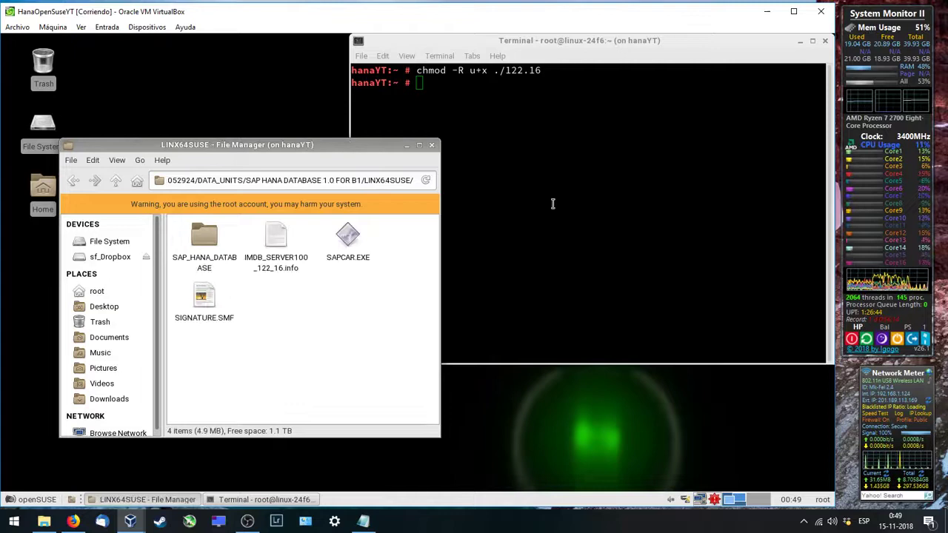
left_click(815, 43)
left_click(825, 41)
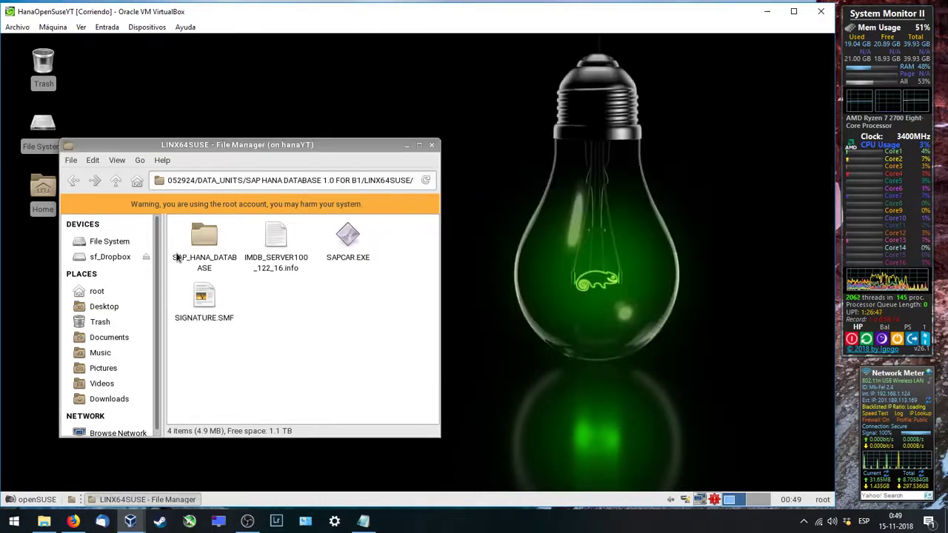
left_click(198, 246)
double_click(199, 246)
scroll(319, 322, "down", 3)
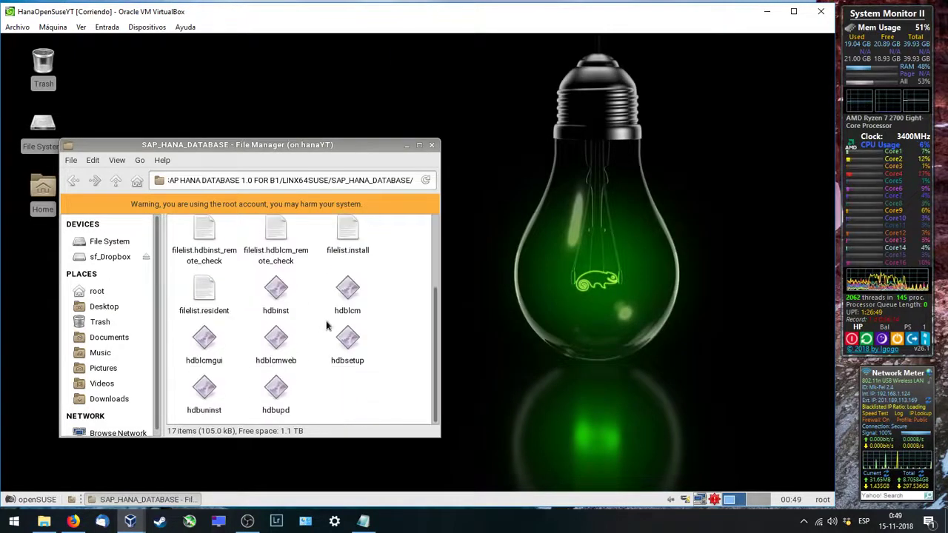
Step: Open a terminal in the SAP_HANA_DATABASE folder and run ./hdblcmgui using Tab completion
right_click(336, 406)
left_click(368, 311)
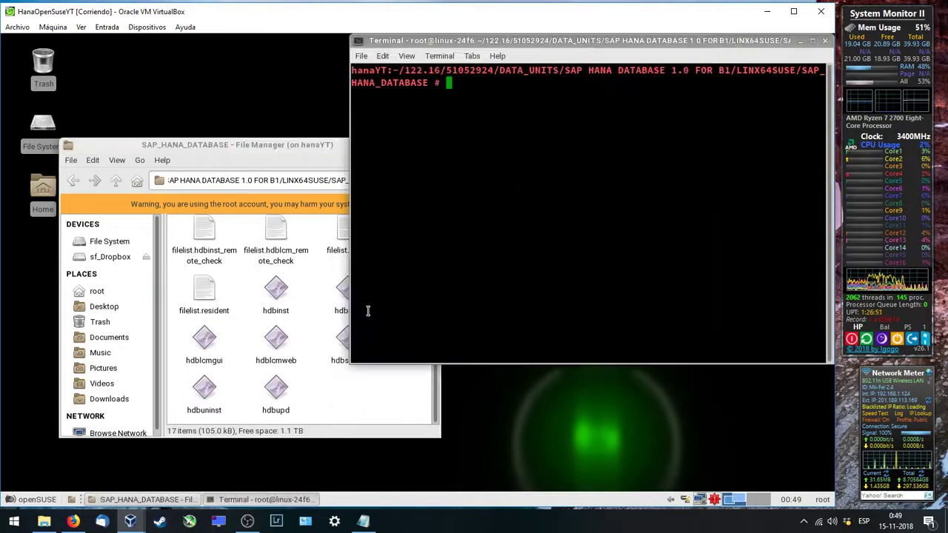
type("./hdb")
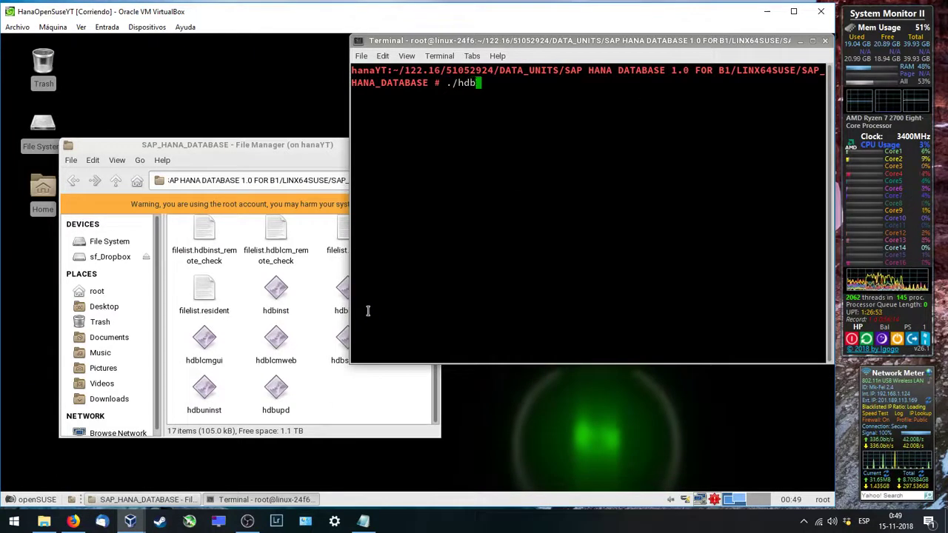
key("Tab")
key("Tab")
key("Tab")
type("lc")
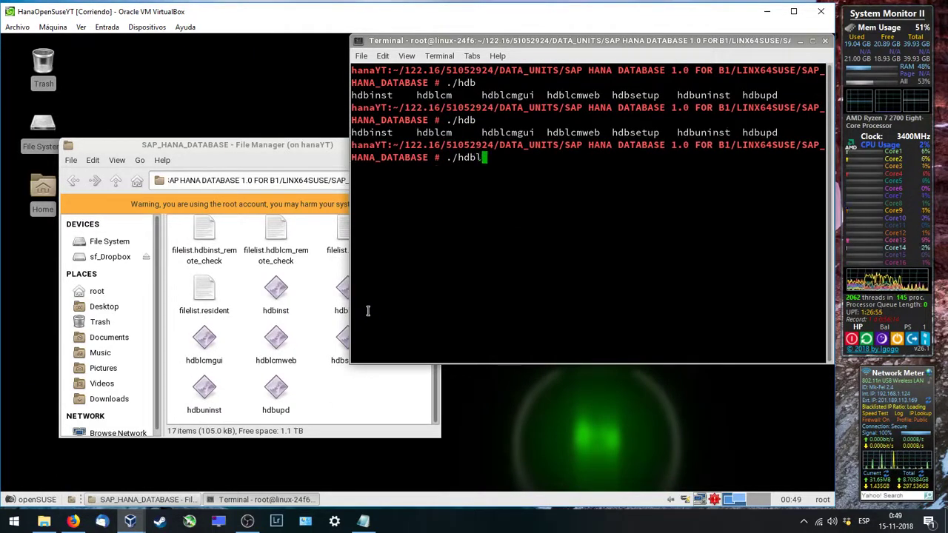
key("Tab")
key("Tab")
type("g")
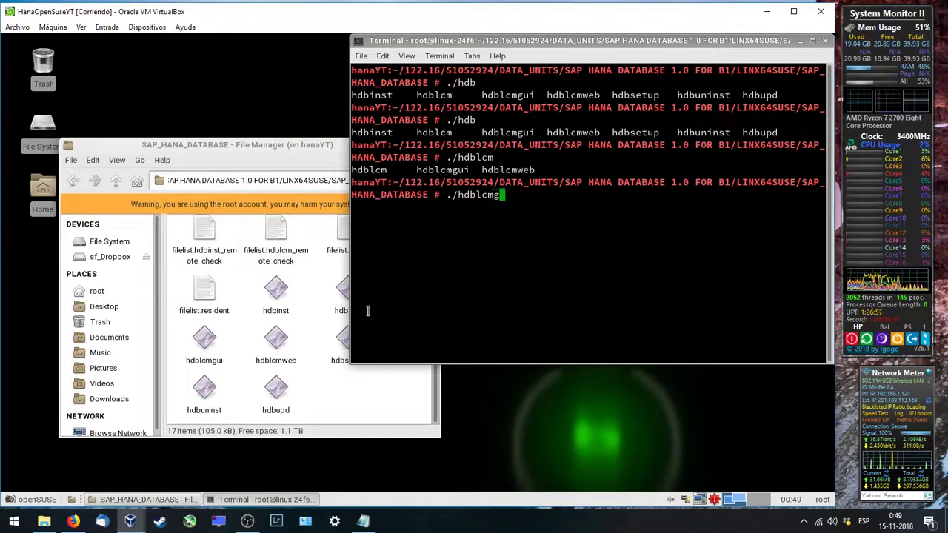
key("Tab")
key("Return")
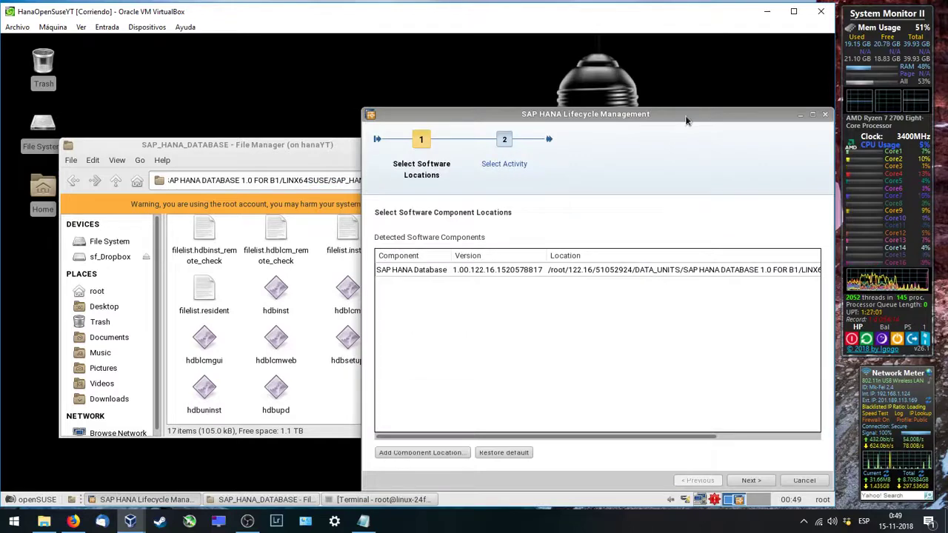
Step: Accept the detected SAP HANA Database component, then choose Install New System and Single-Host
left_click_drag(679, 116, 504, 77)
left_click(575, 443)
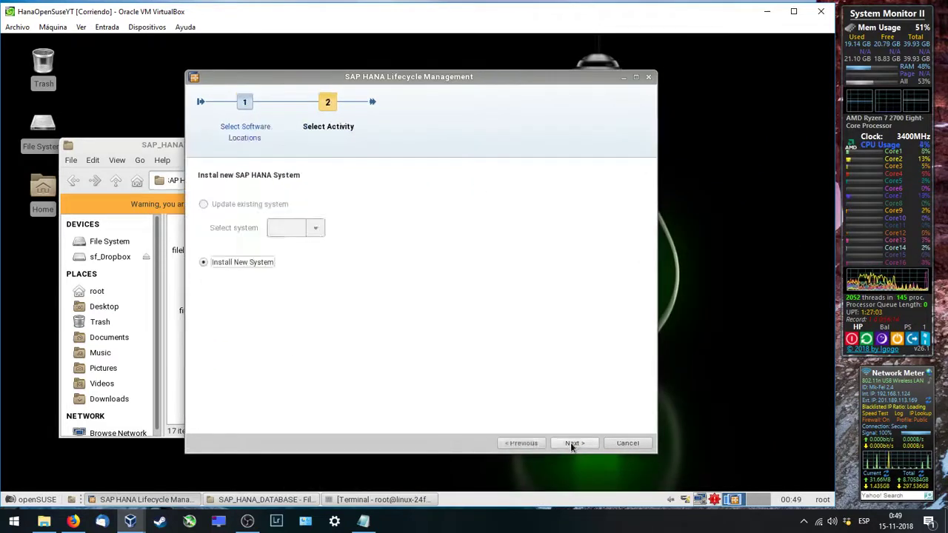
left_click(575, 443)
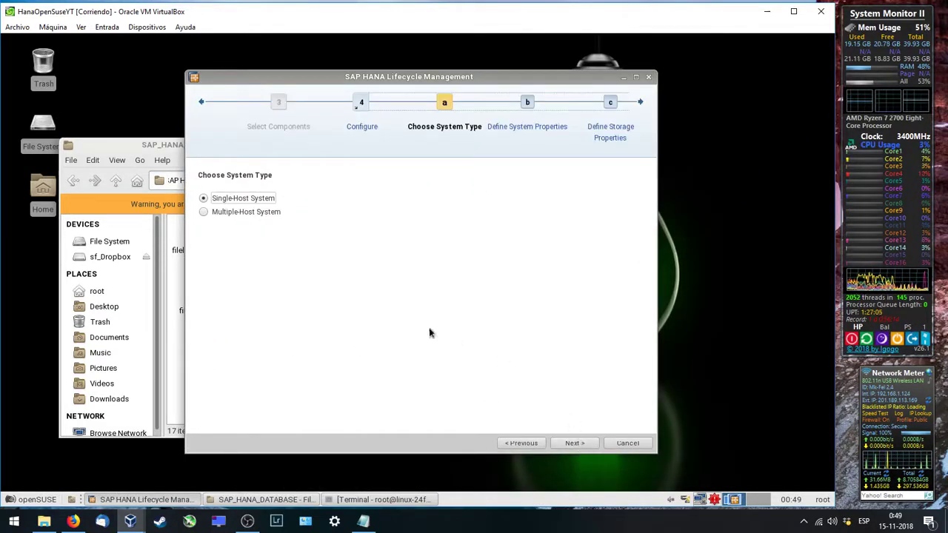
left_click(576, 445)
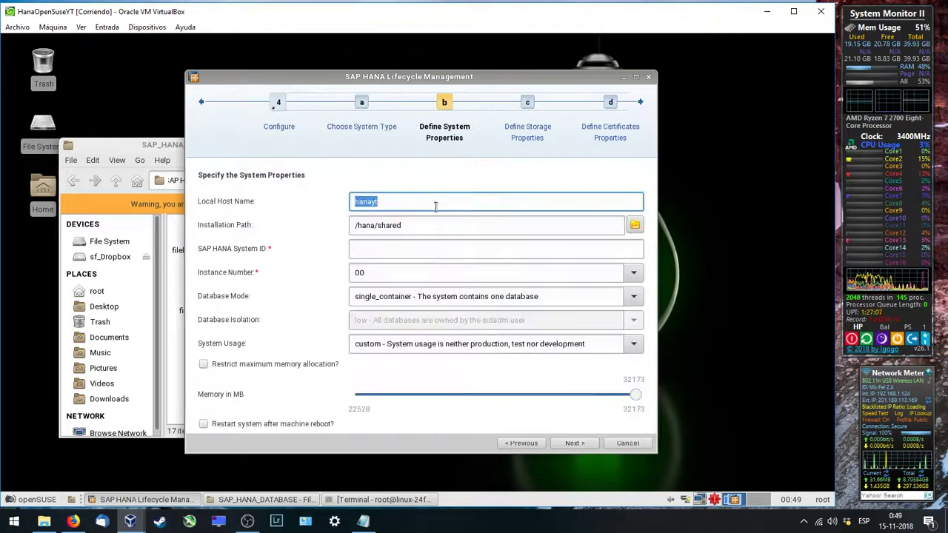
Step: Enter NDB as the SAP HANA System ID and bring the Notepad notes forward
left_click(373, 246)
type("NDB")
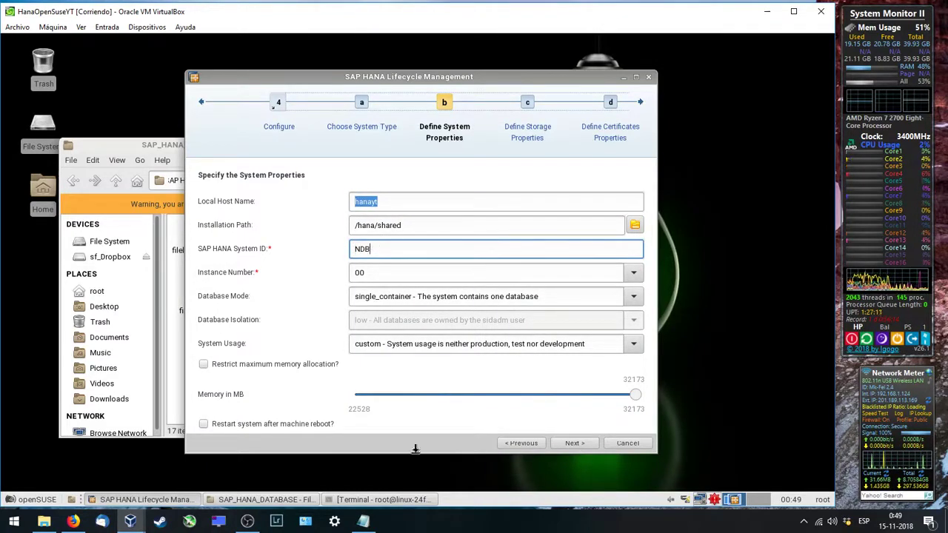
left_click(364, 521)
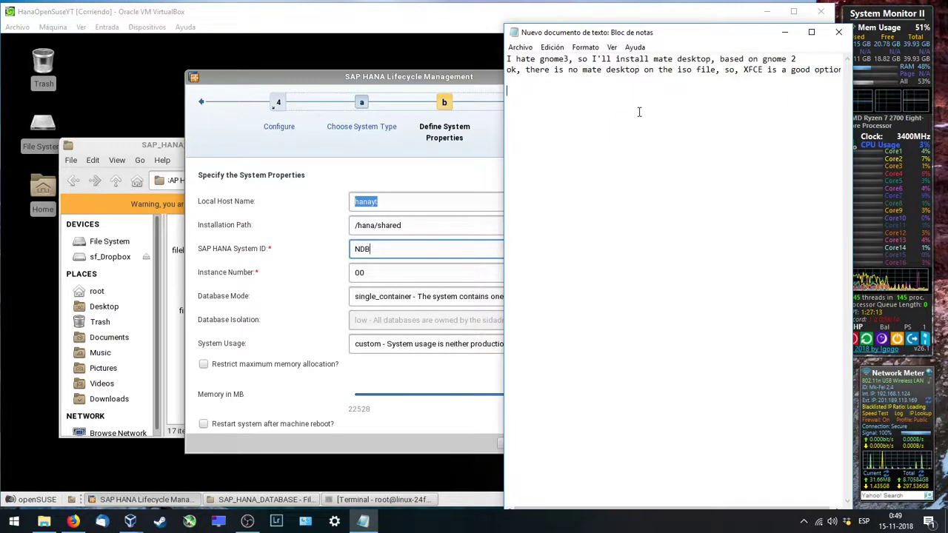
Step: Add the note line 'This installation is for SAP Business One', then return to the installer
type("This")
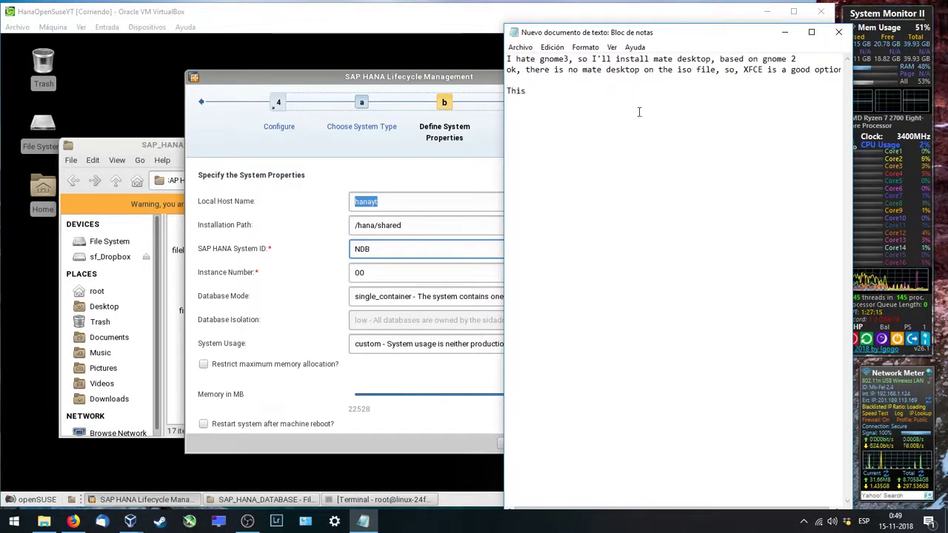
type(" installatio")
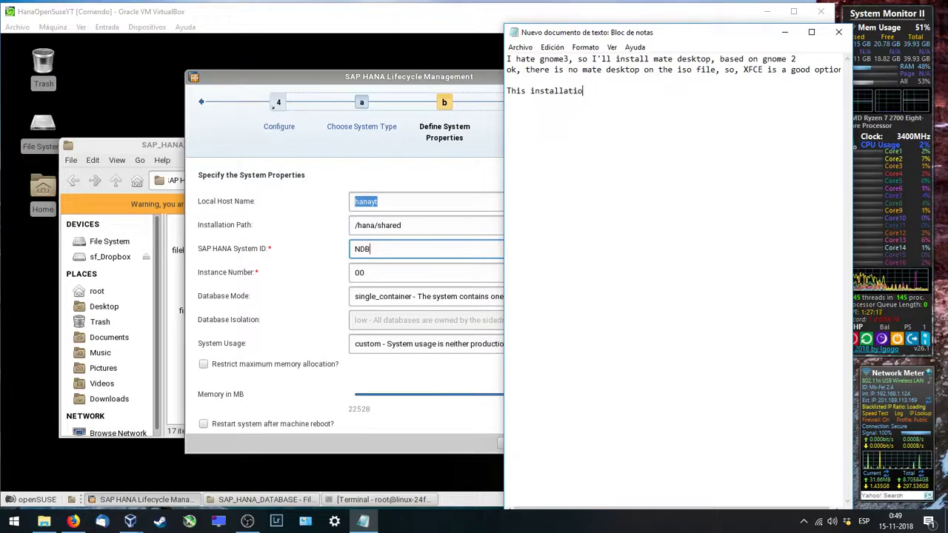
type("n is")
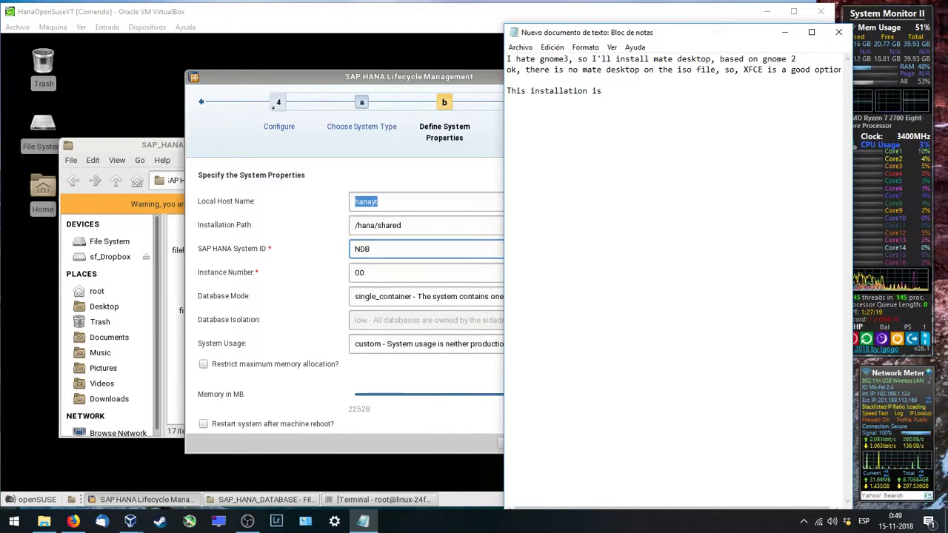
type(" for SAO")
key("BackSpace")
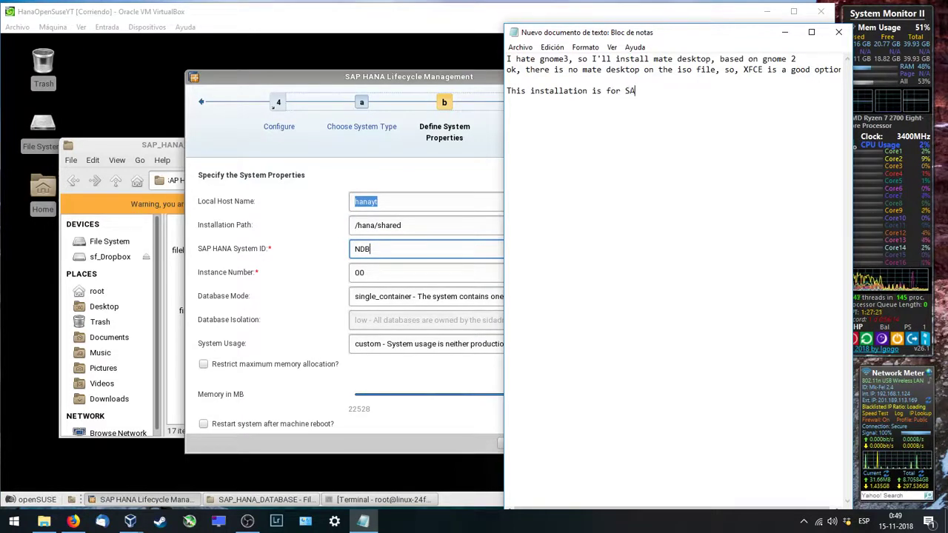
type("P Busiess")
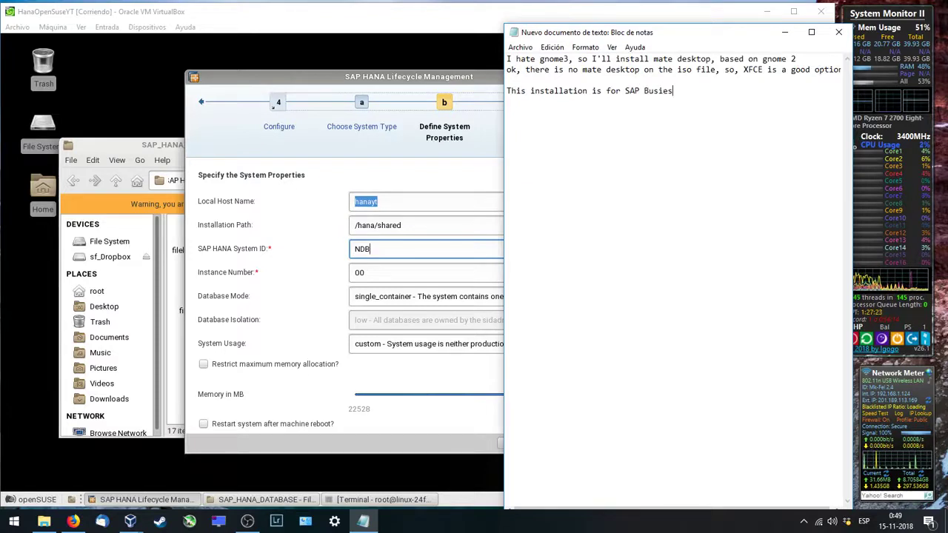
key("BackSpace")
key("BackSpace")
key("BackSpace")
type("n")
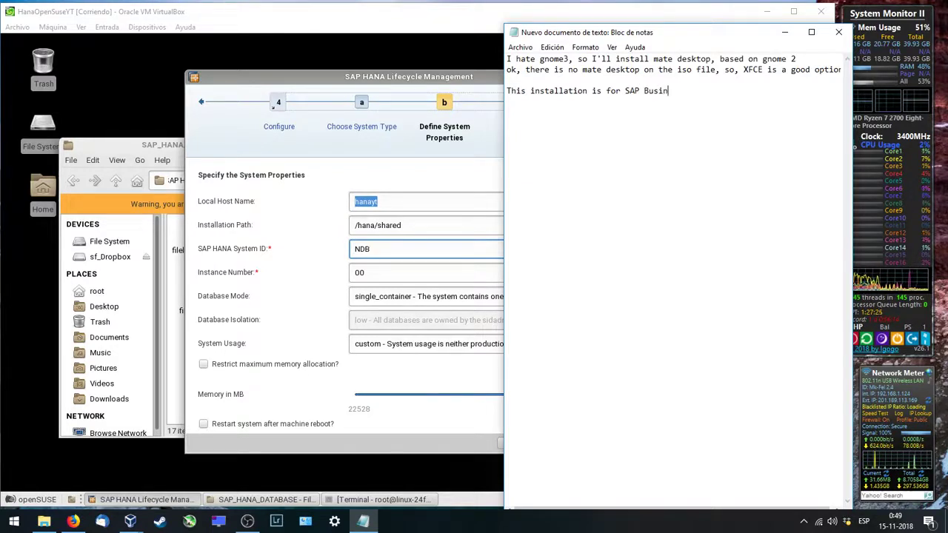
type("ess One")
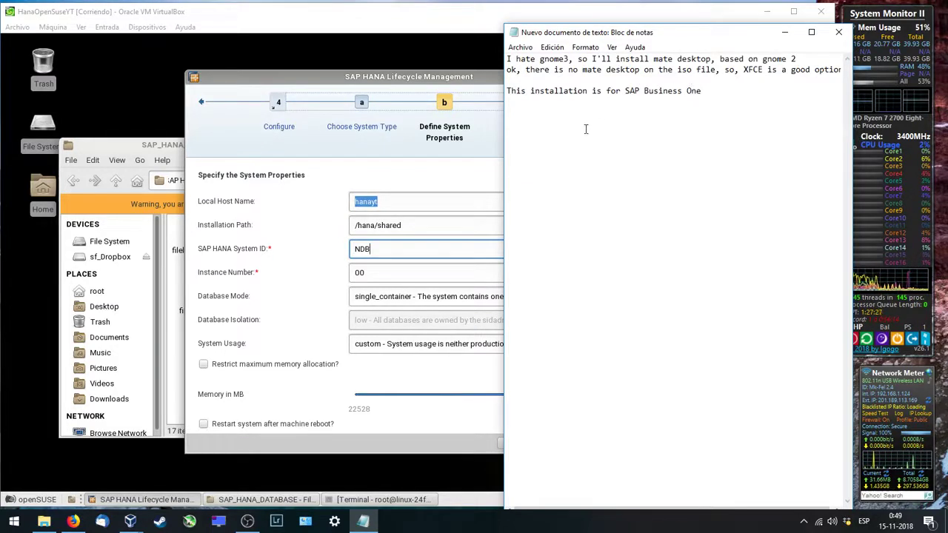
left_click(468, 189)
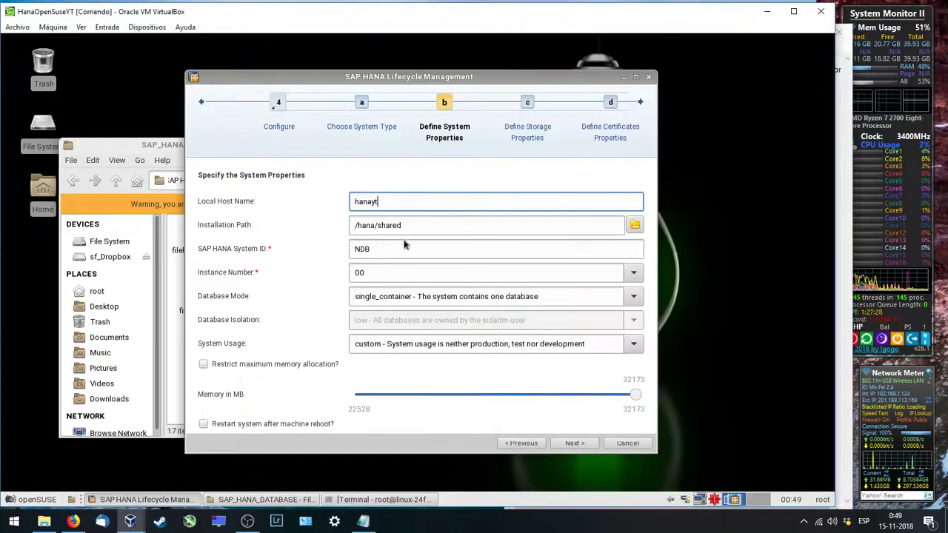
Step: Set System Usage to production, enable restart after machine reboot, and accept default storage and certificate settings
left_click(384, 343)
left_click(400, 347)
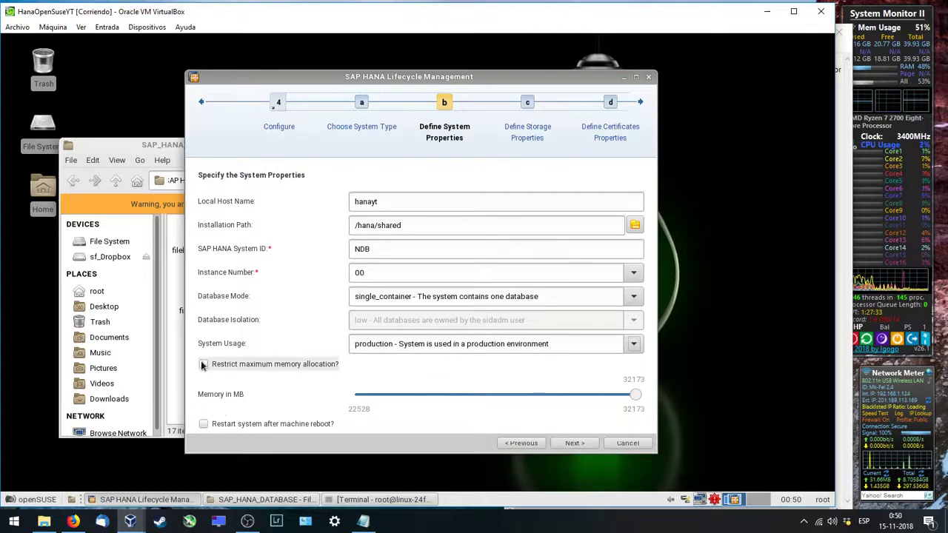
left_click(204, 423)
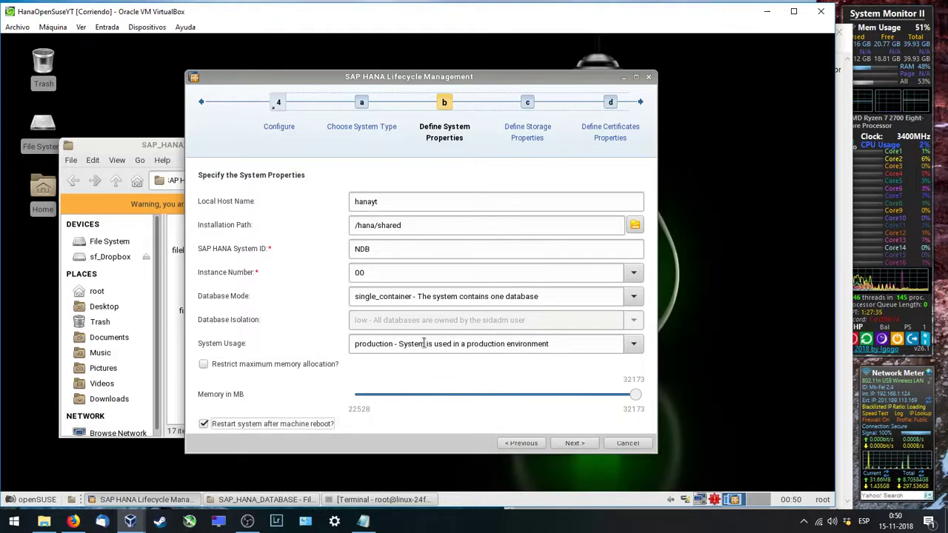
left_click(575, 443)
left_click(574, 443)
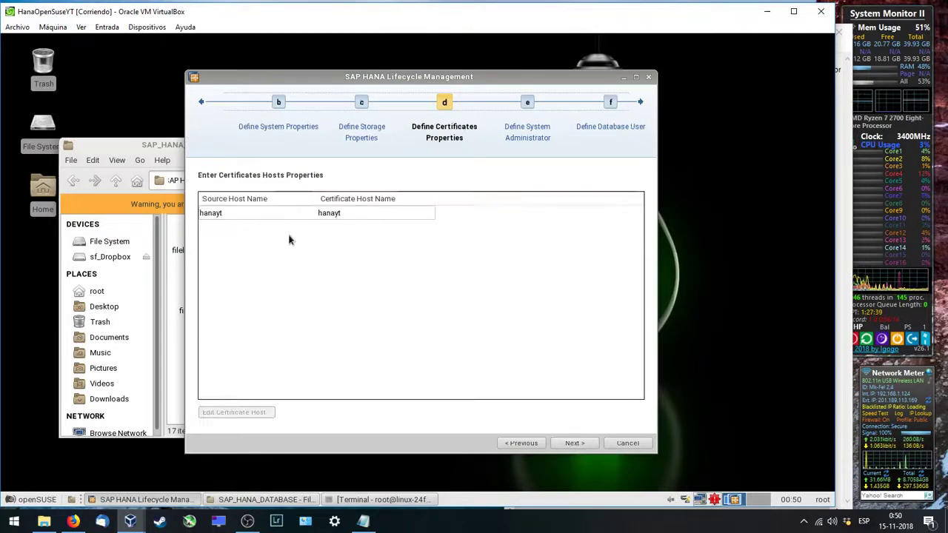
left_click(575, 443)
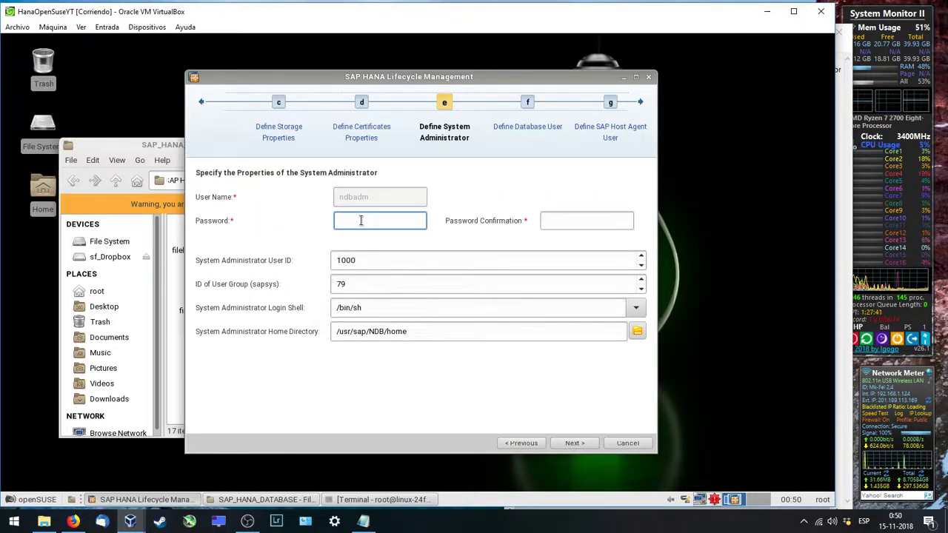
Step: Enter and confirm the sidadm system administrator password
type("Pss")
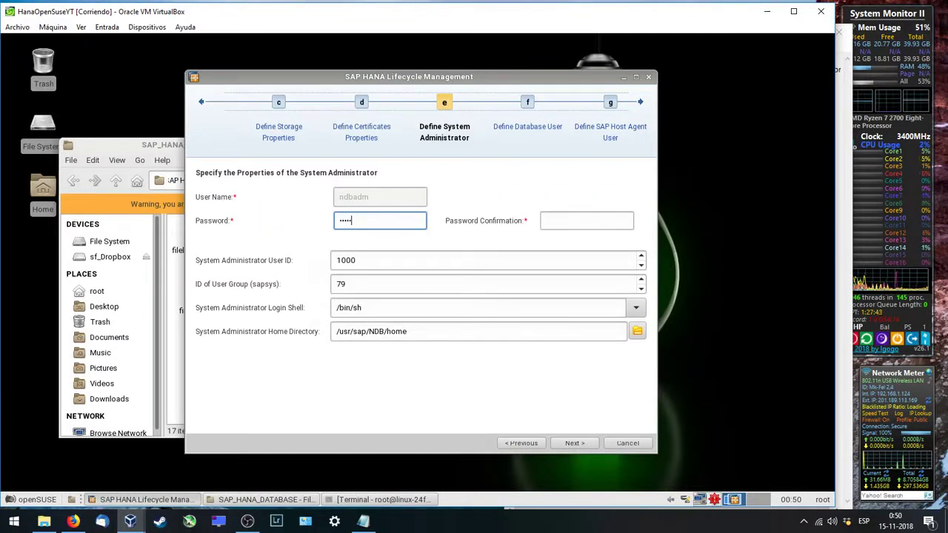
type("ord")
key("BackSpace")
key("BackSpace")
key("BackSpace")
key("BackSpace")
key("BackSpace")
key("BackSpace")
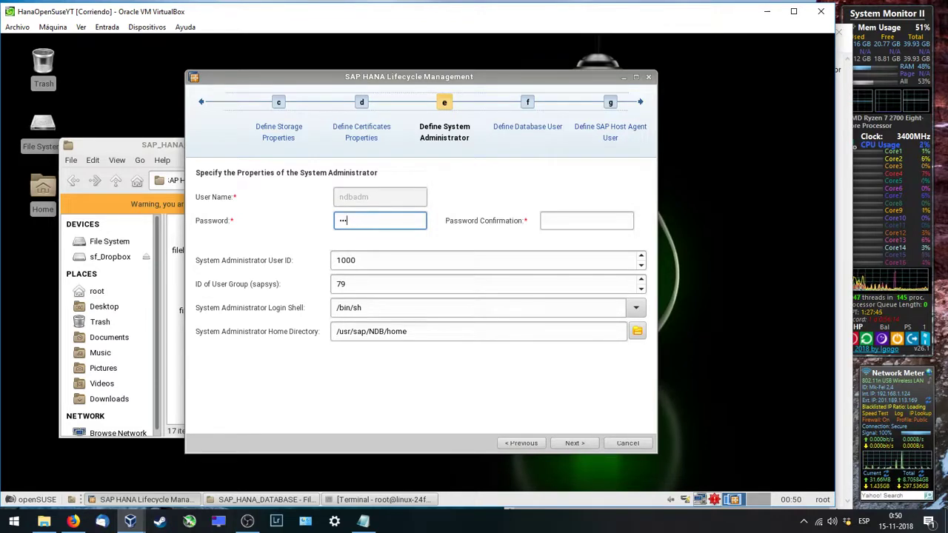
key("BackSpace")
type("sword12")
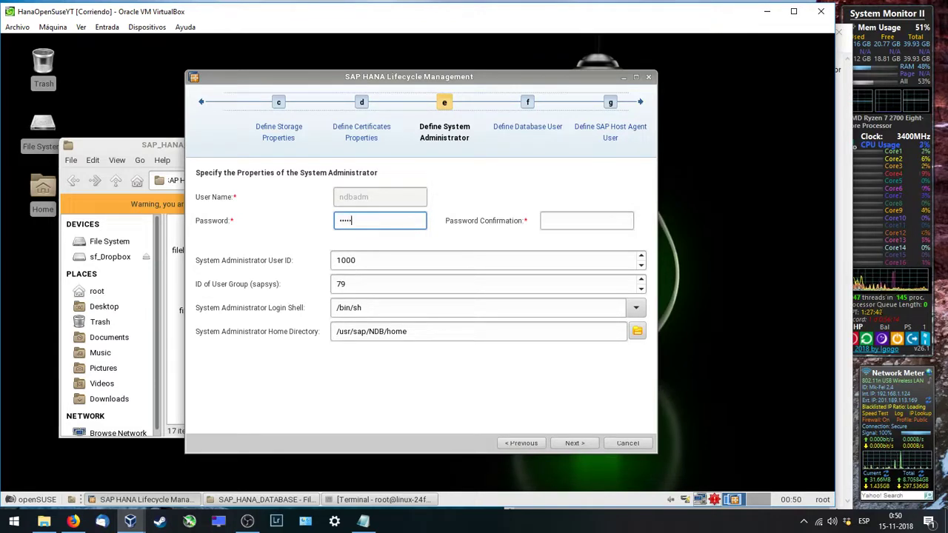
key("Tab")
type("Passwo")
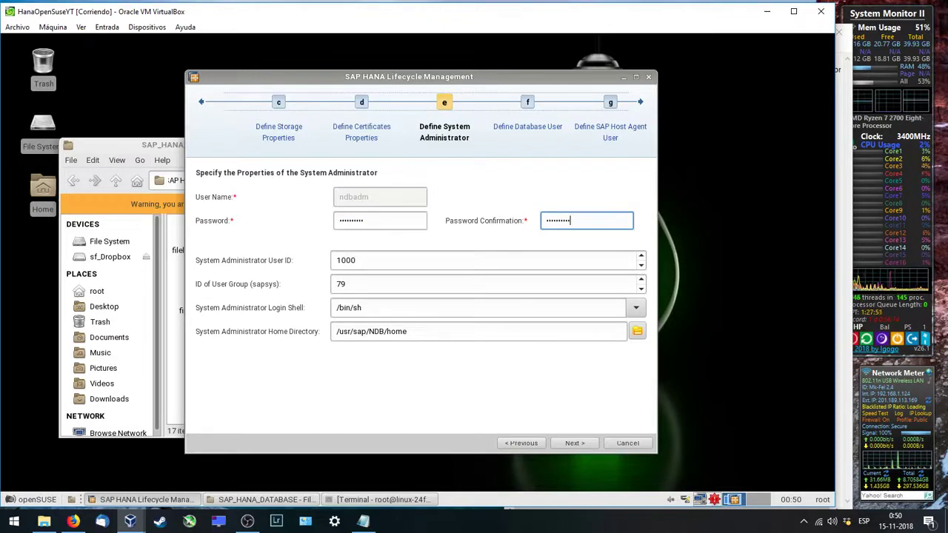
left_click(575, 443)
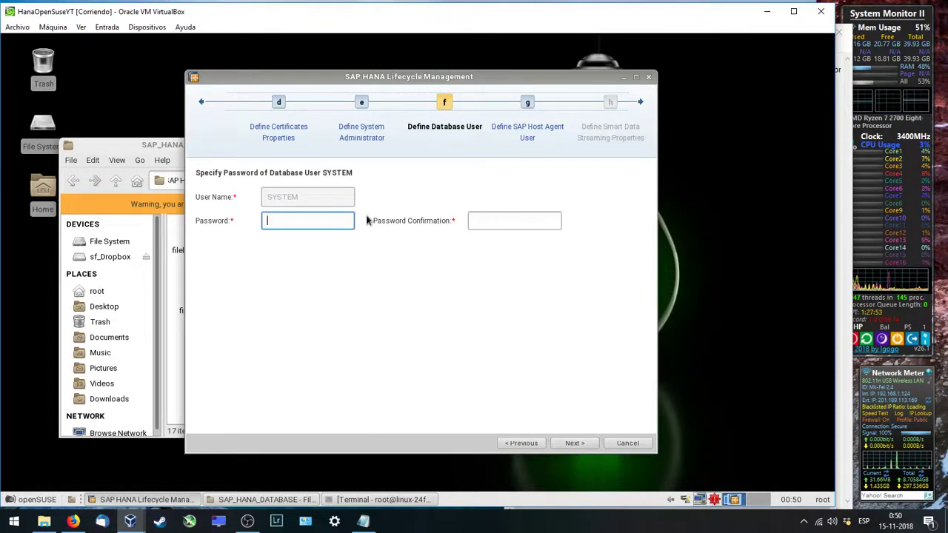
Step: Enter and confirm the SYSTEM and sapadm passwords, reaching the Review & Confirm summary
type("Password12")
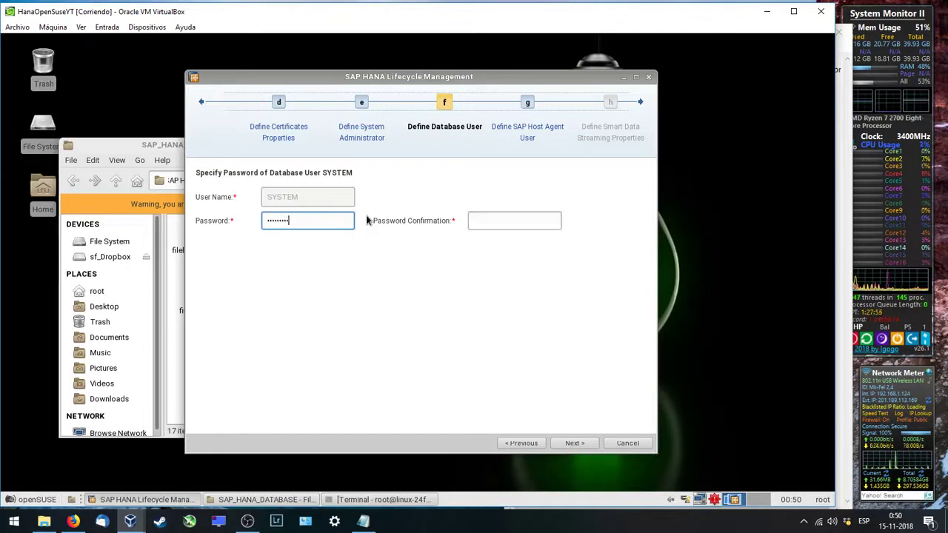
key("Tab")
type("Password12")
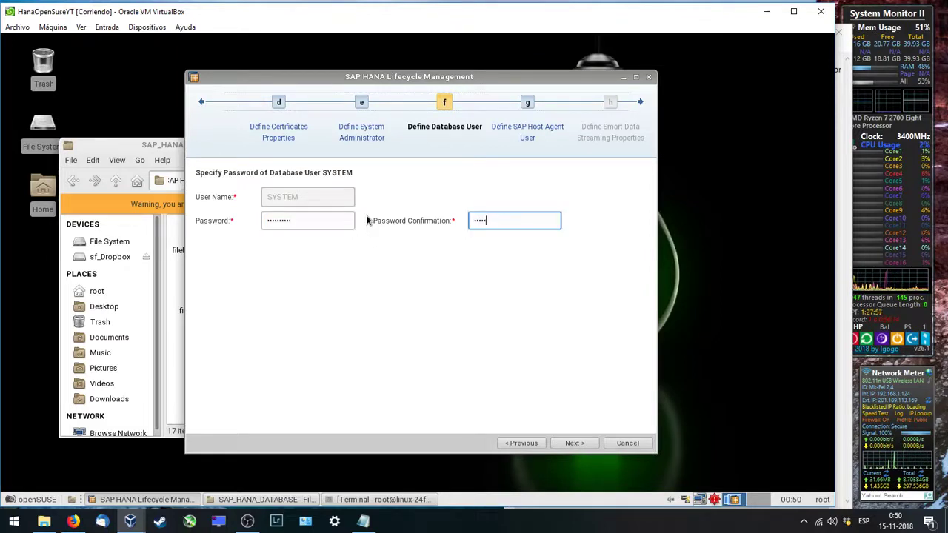
left_click(567, 441)
type("Pas")
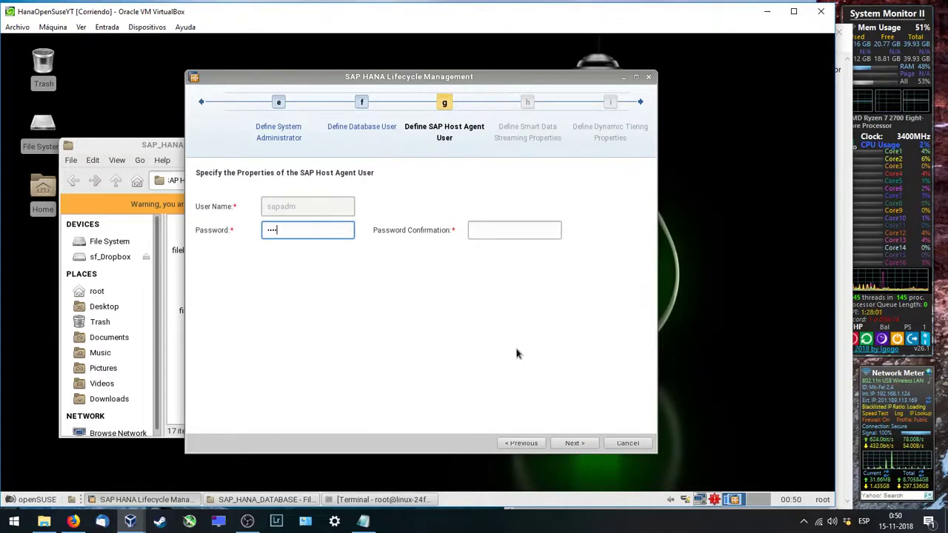
type("sword12")
key("Tab")
type("P")
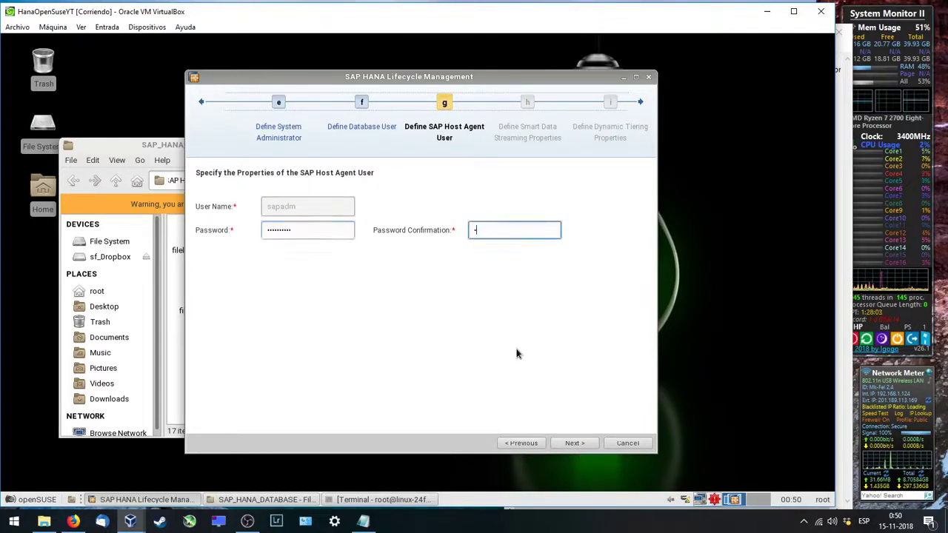
type("assword12")
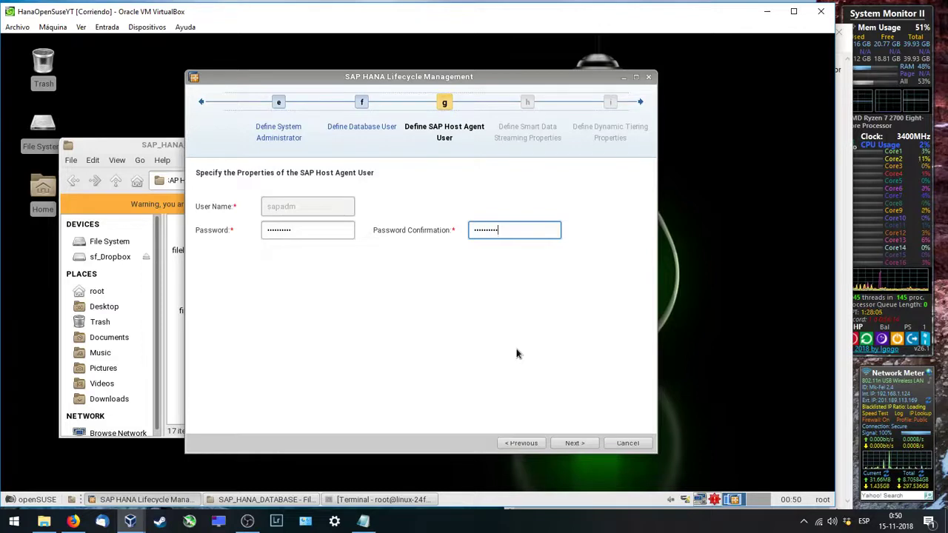
left_click(575, 443)
scroll(356, 334, "down", 3)
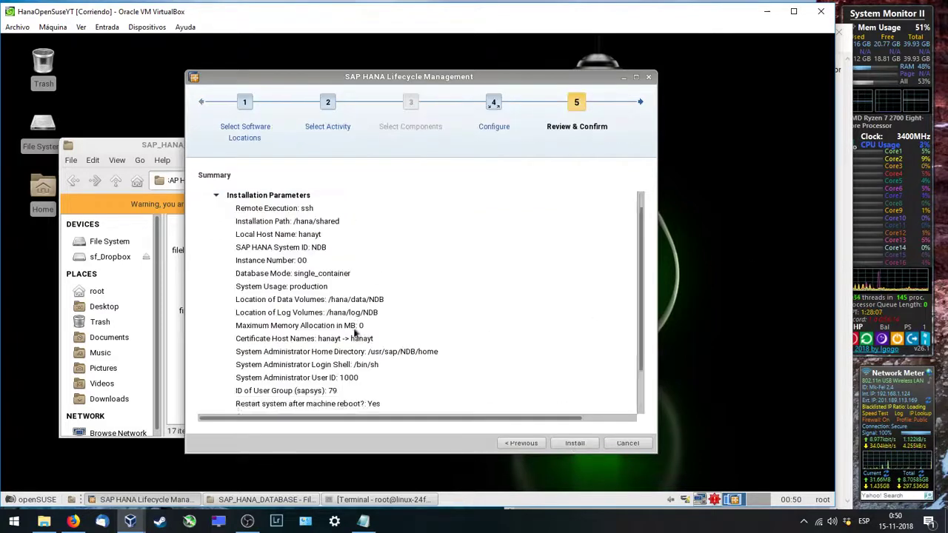
Step: Start installing NDB and move the installer aside to bring up the file manager
left_click(575, 443)
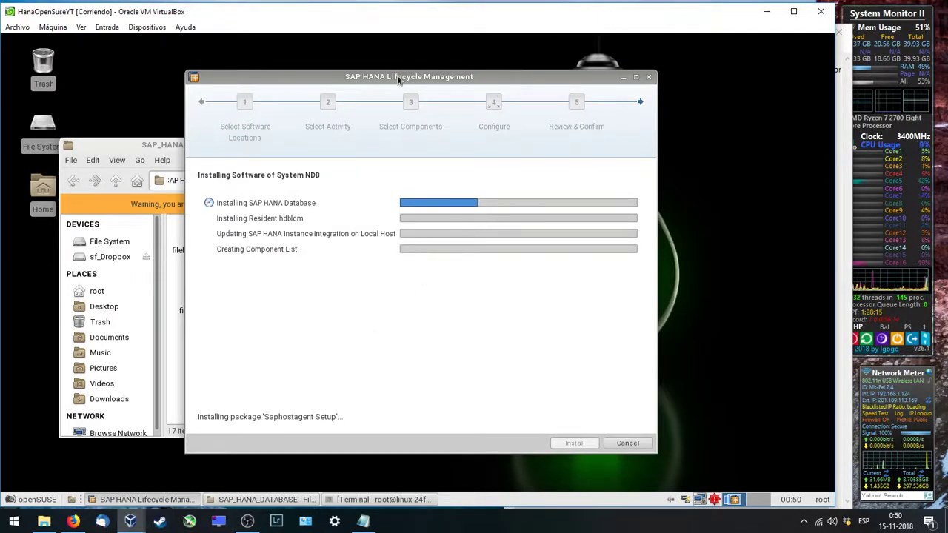
left_click_drag(407, 75, 572, 48)
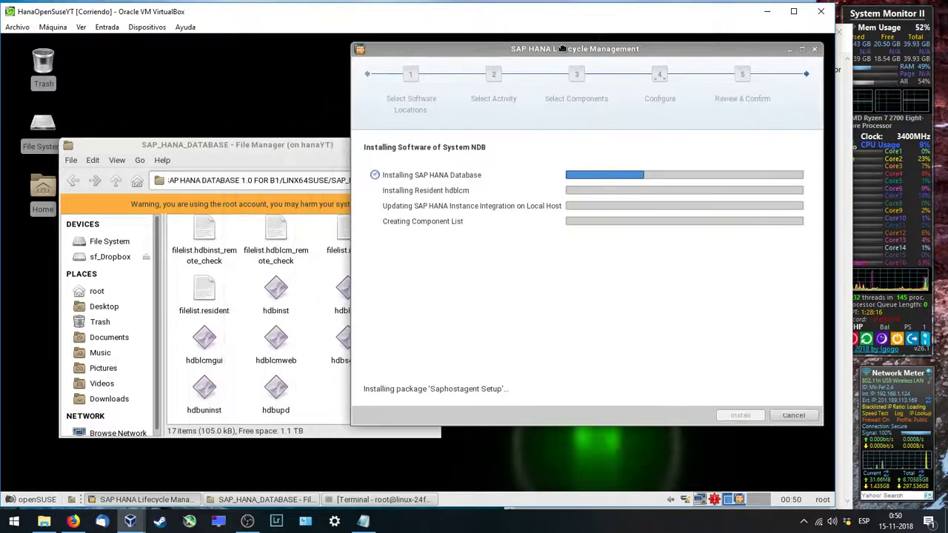
left_click(241, 148)
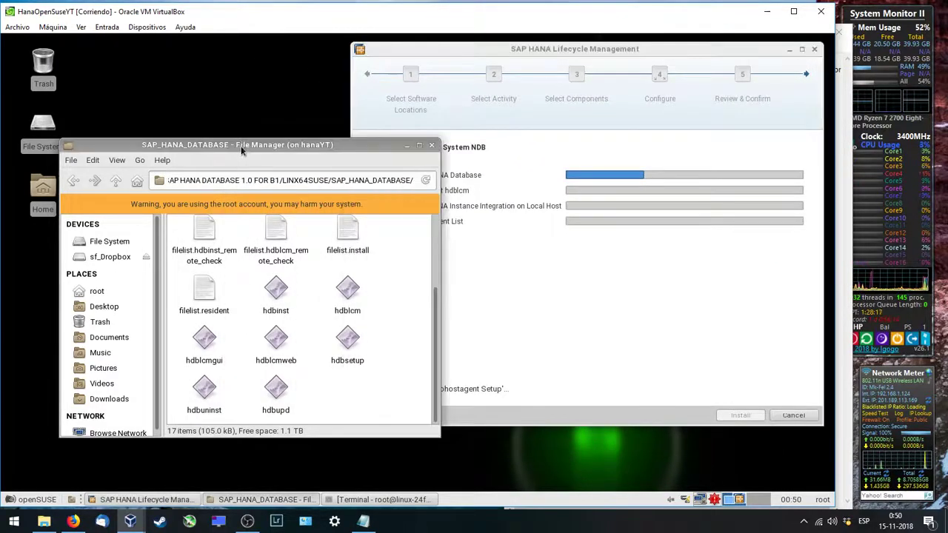
Step: Go up to DATA_UNITS and open SAP HANA AFL 1.0 FOR B1, LINX64SUSE, then SAP_HANA_AFL
left_click(115, 181)
left_click(115, 181)
left_click(114, 181)
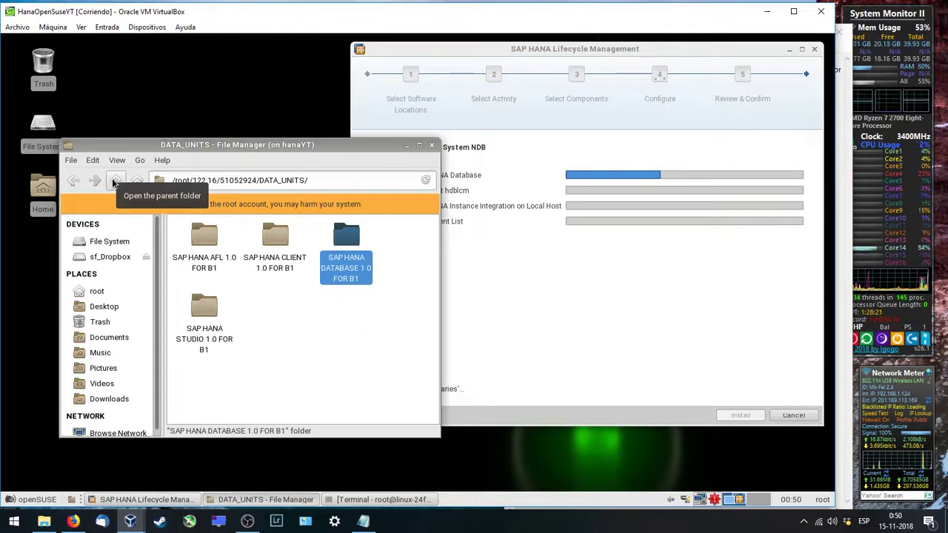
double_click(206, 261)
double_click(202, 255)
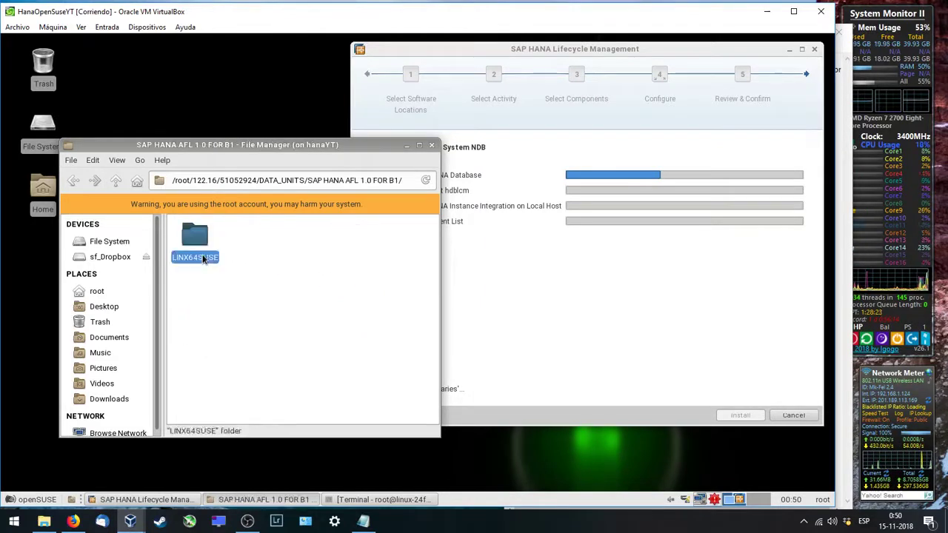
key("Down")
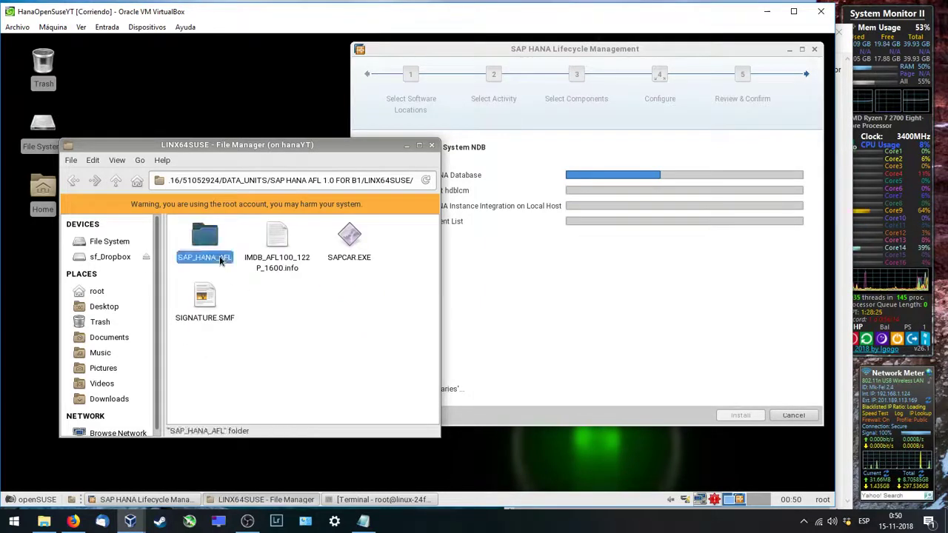
key("Return")
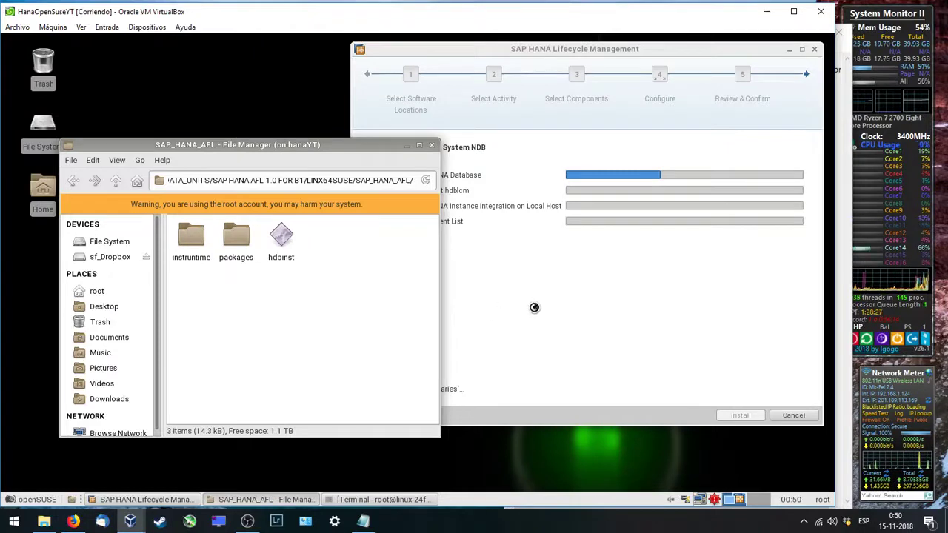
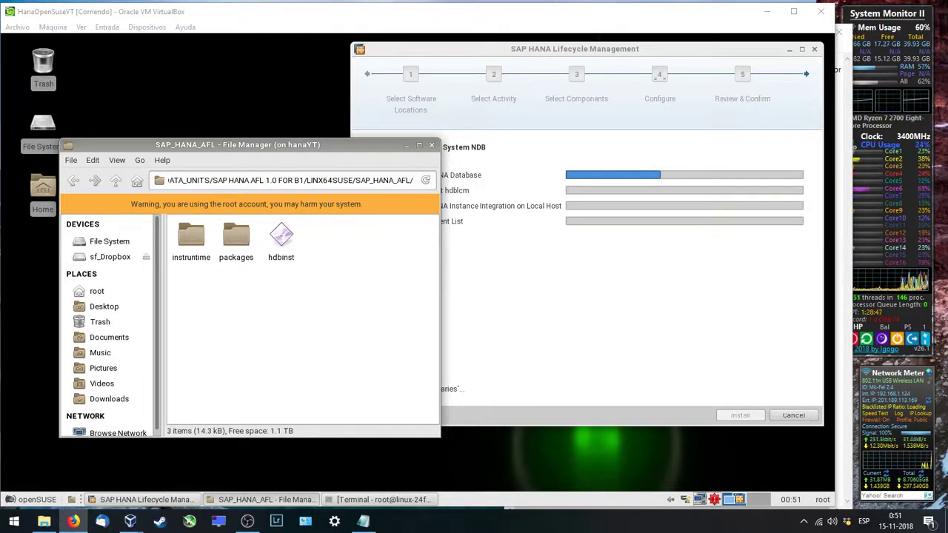
Step: Add the Spanish note line 'Esta no es la manera más eficiente de instalar SAP HANA for SAP B1 en un ambiente virtual, es solo una demostracion.'
left_click(363, 521)
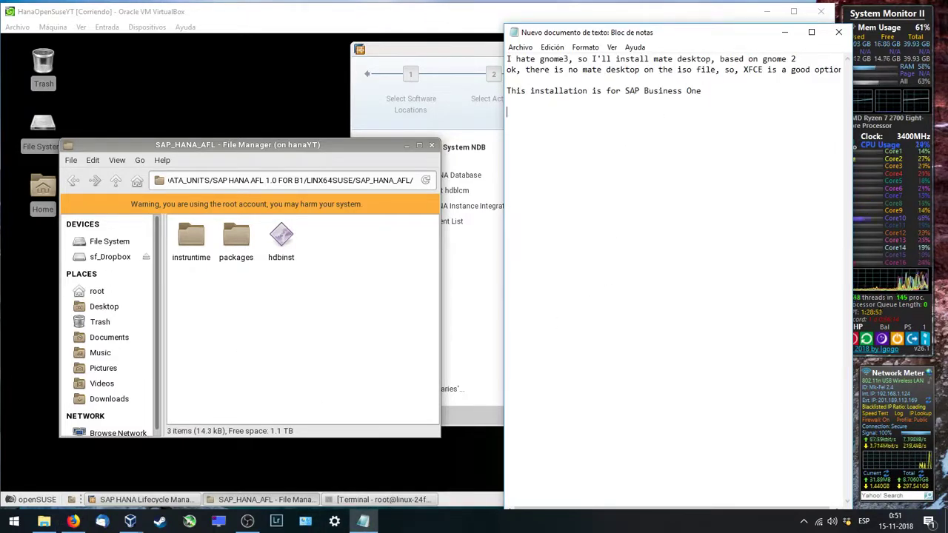
key("Return")
key("Return")
type("Esta no ")
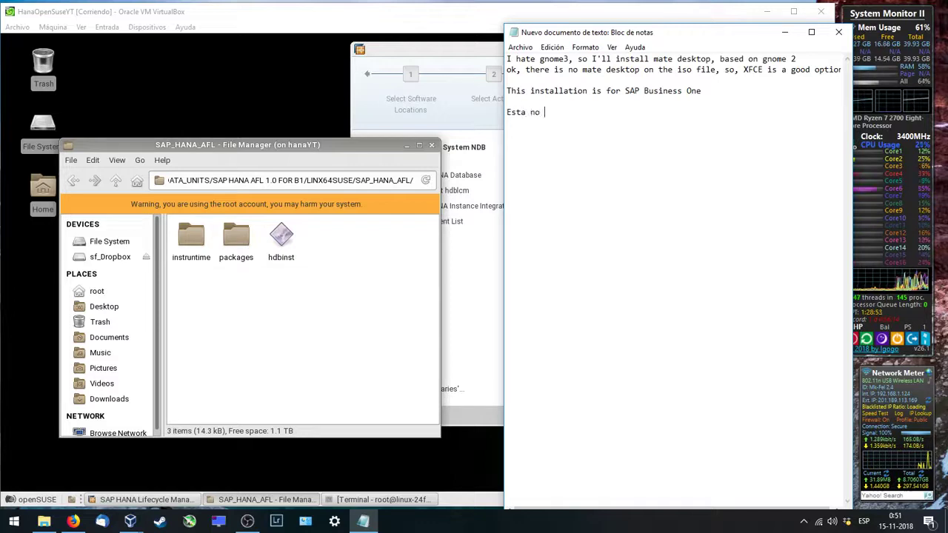
type("es la manera")
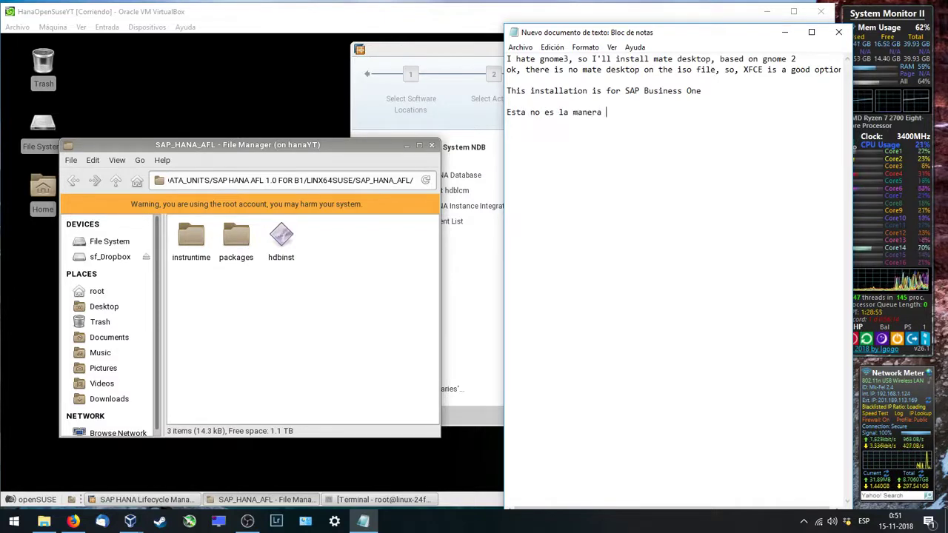
type(" más efici")
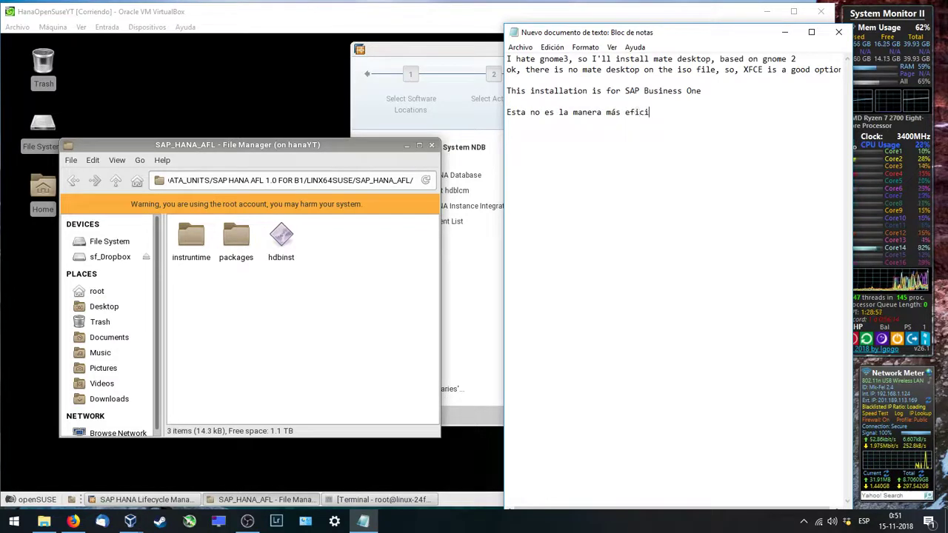
type("ente de instala")
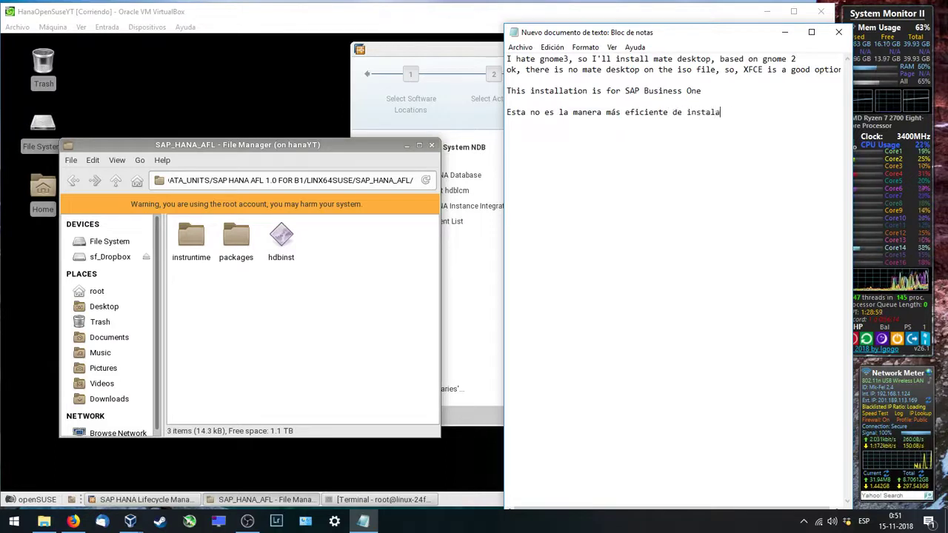
type("r S")
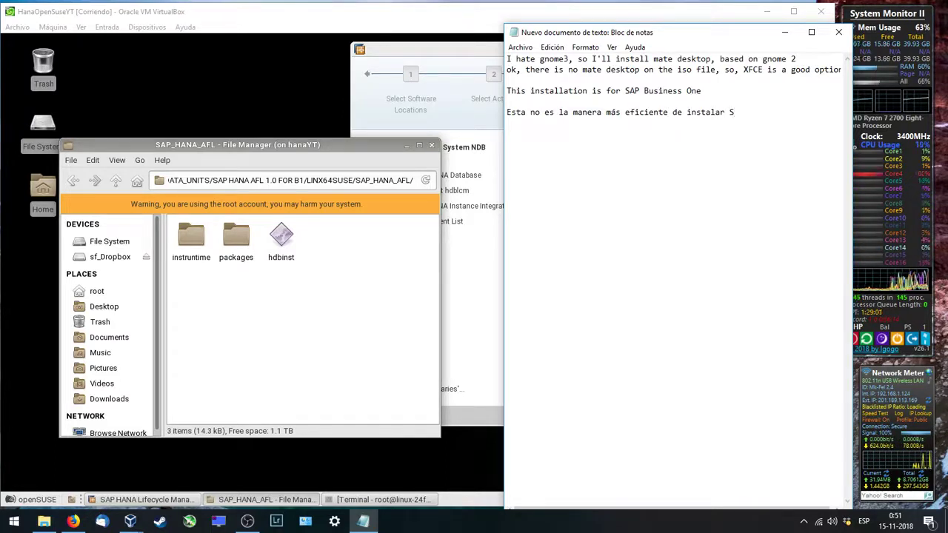
type("AP HA")
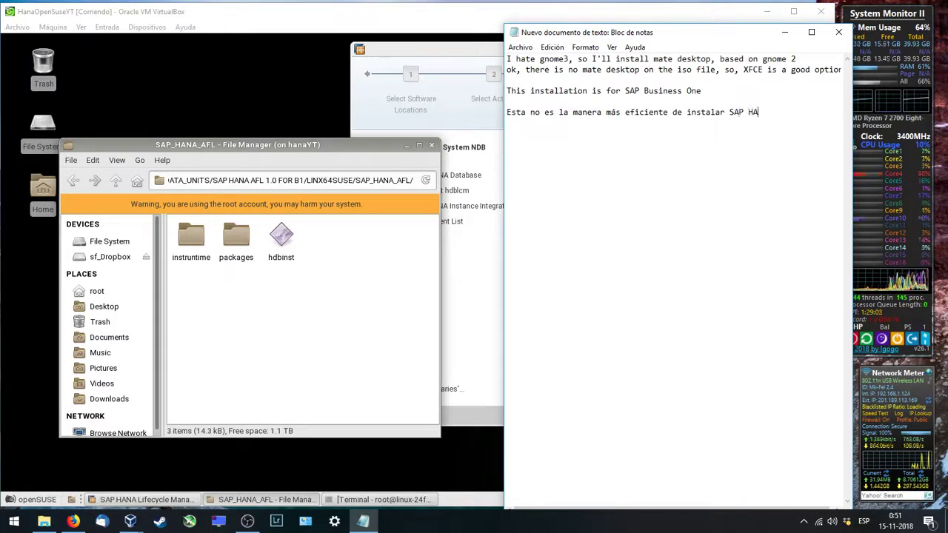
type("NA for SAP b1")
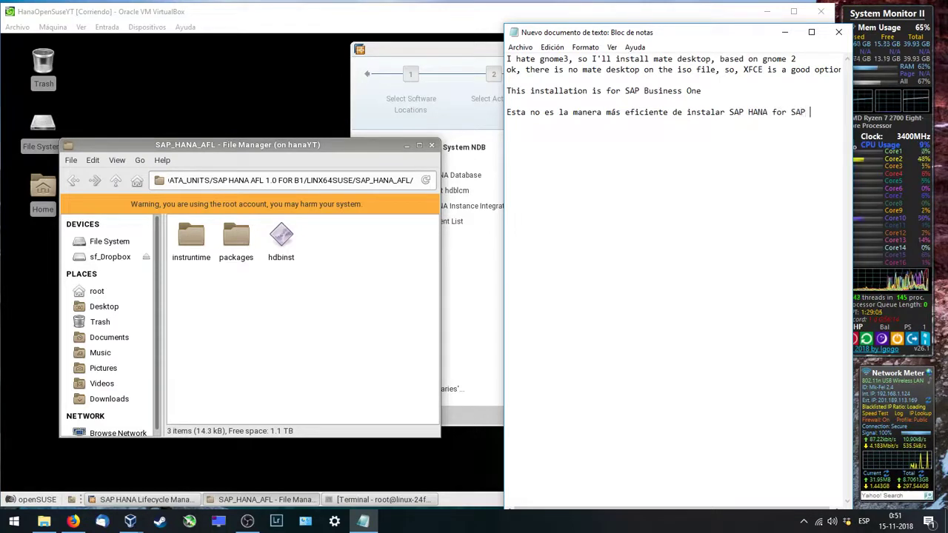
key("BackSpace")
key("BackSpace")
key("BackSpace")
type("B1 en ")
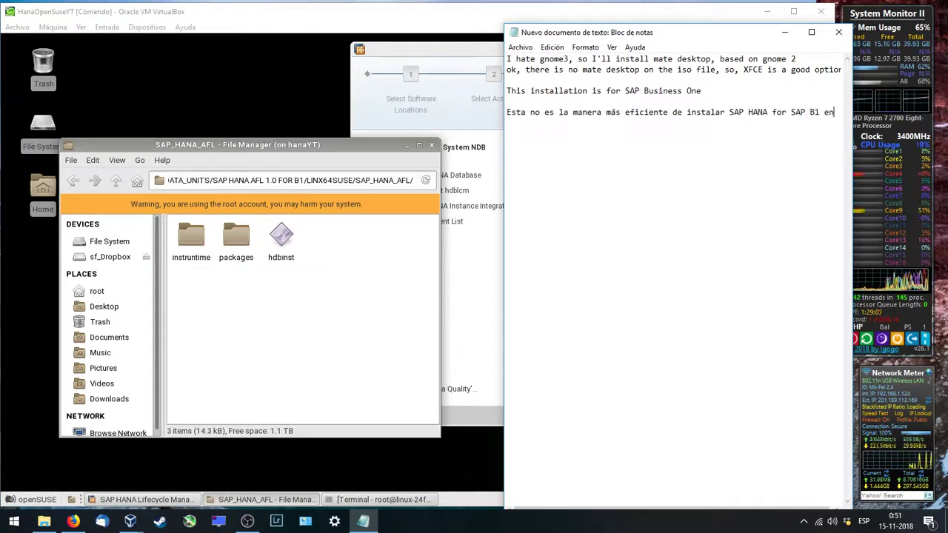
type("un a")
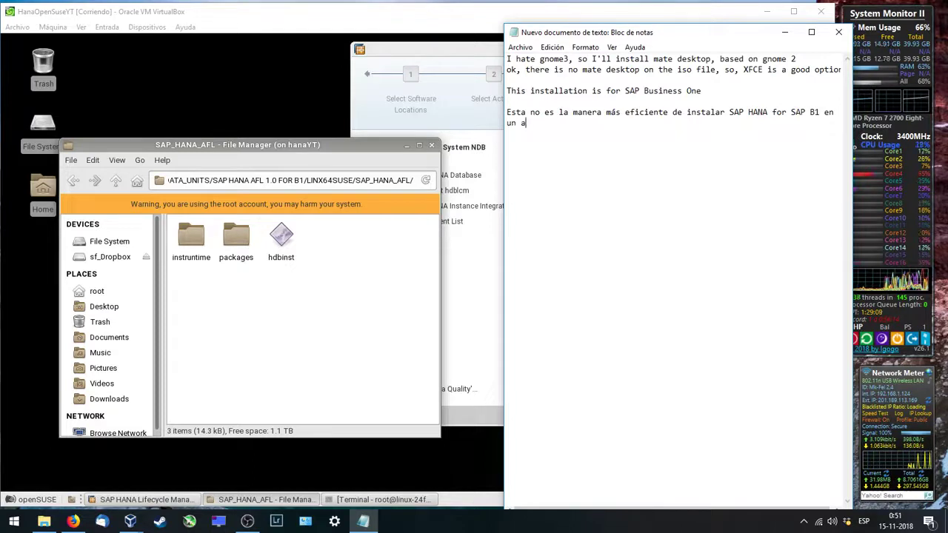
type("mbiente ")
type("vi")
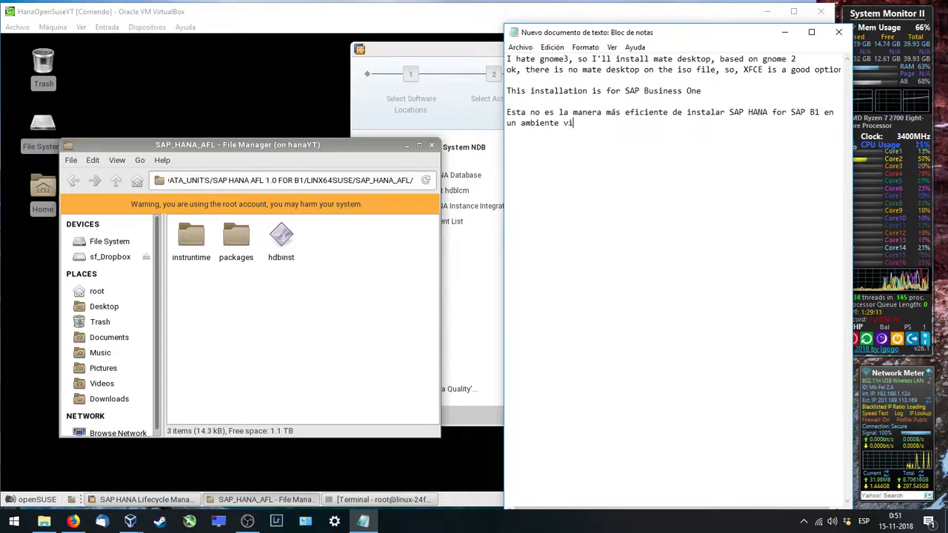
type("rtual, es")
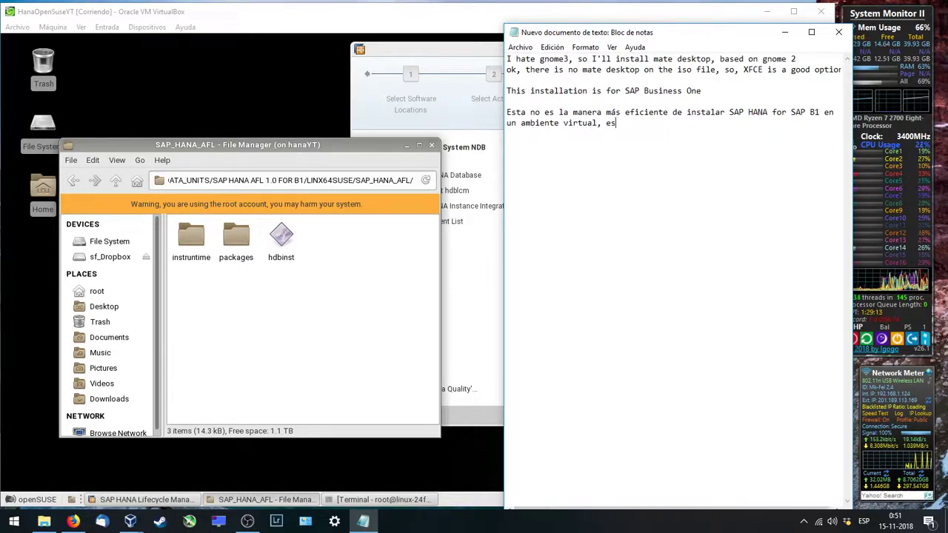
type(" solo una demost")
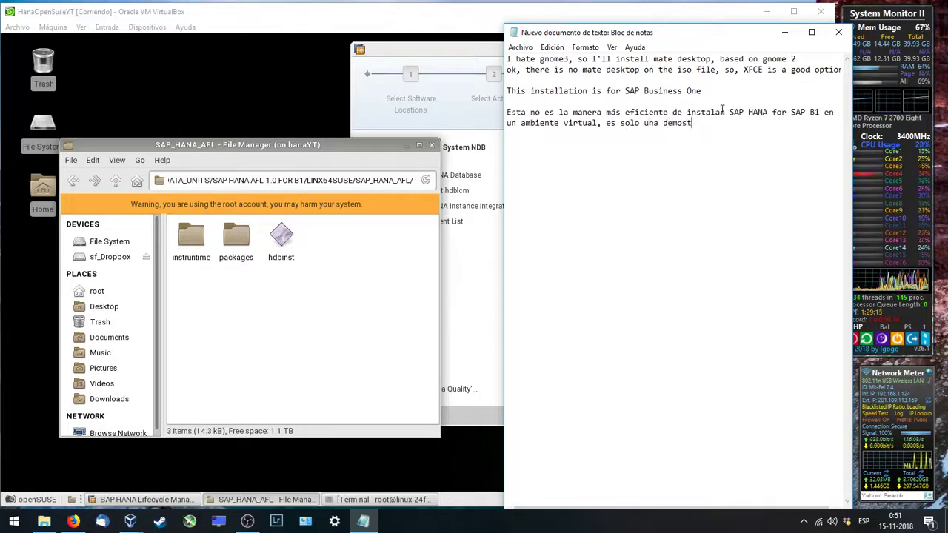
type("racion.")
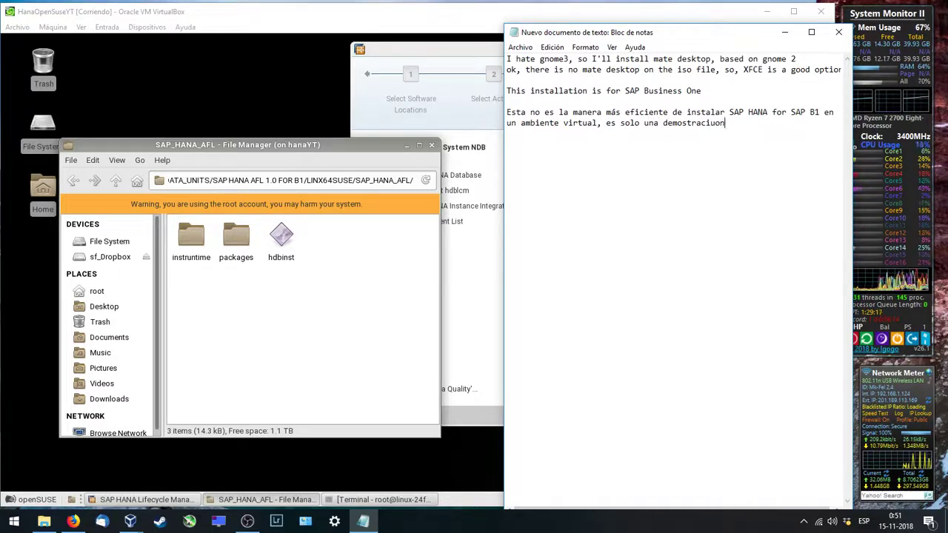
key("Return")
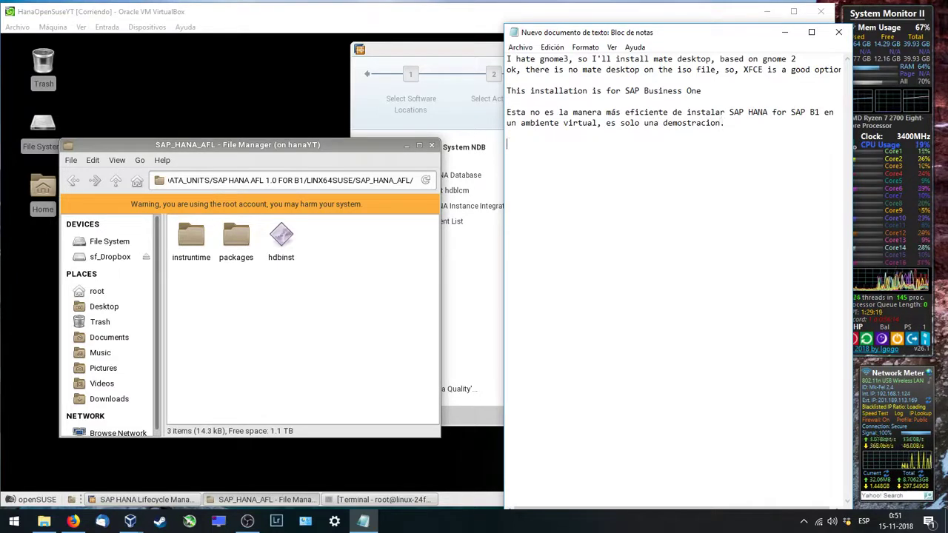
Step: After a blank line, add 'This installation isn't the properly way to install SAP HANA for SAP B1 on a virtual environment, is just a demo.'
key("Return")
type("This installa")
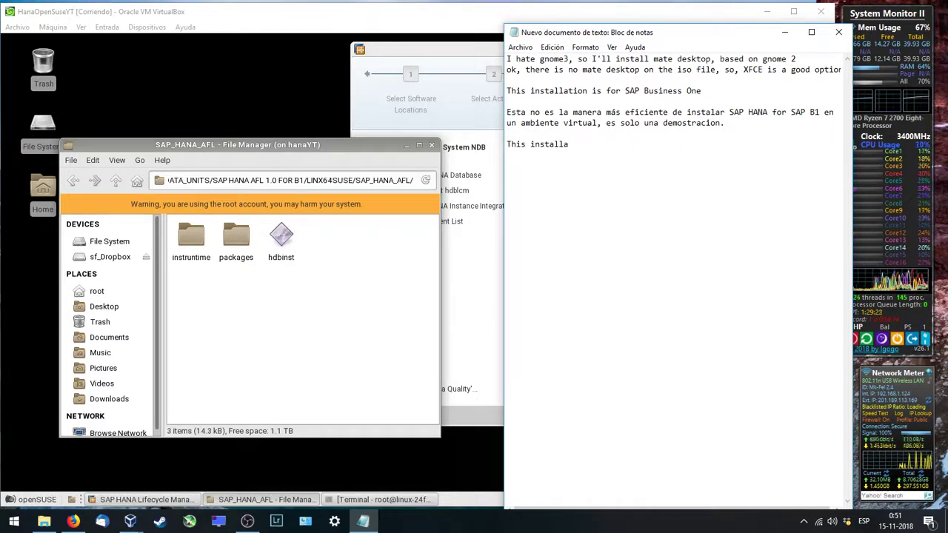
type("tion")
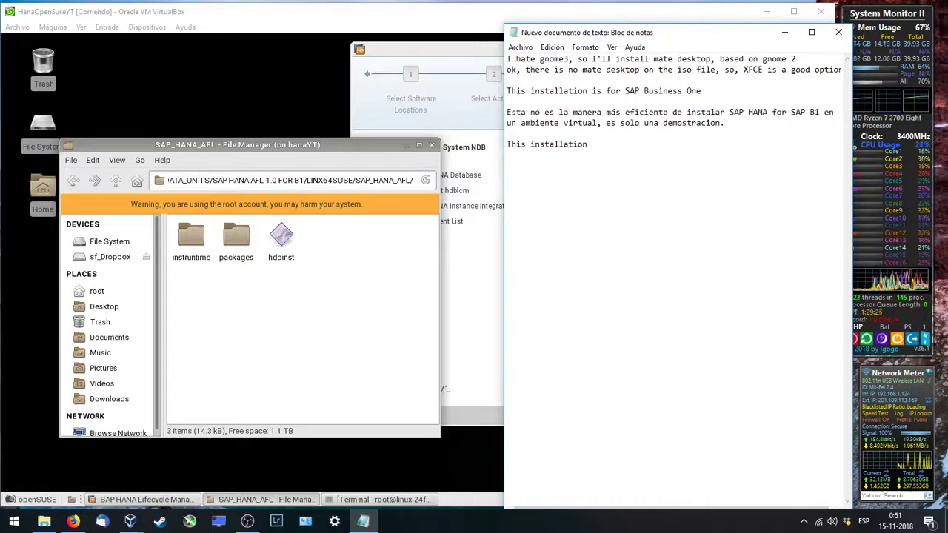
type(" is")
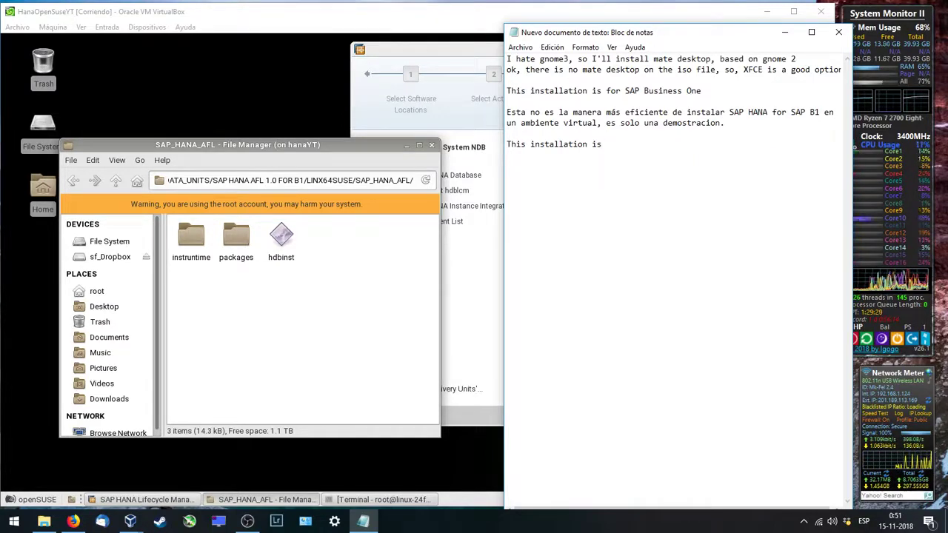
type("n")
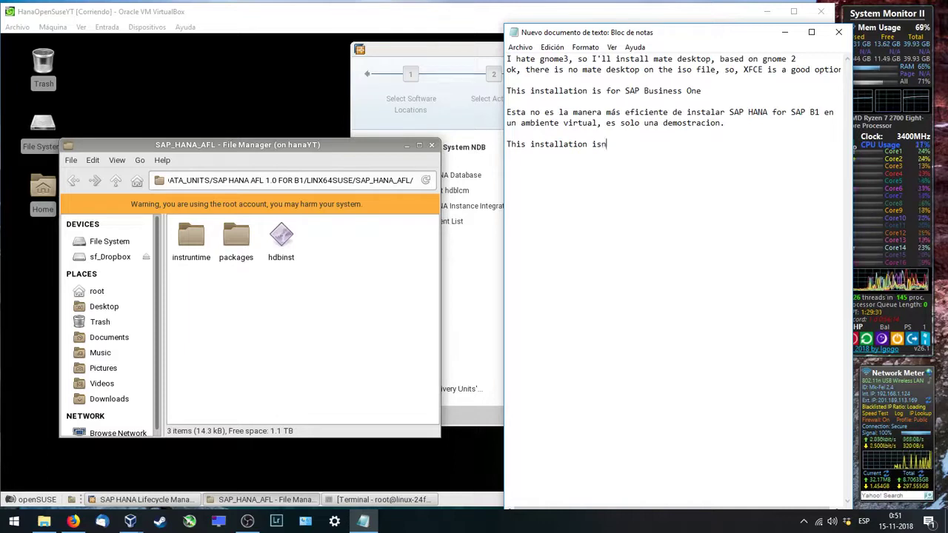
type("'t ")
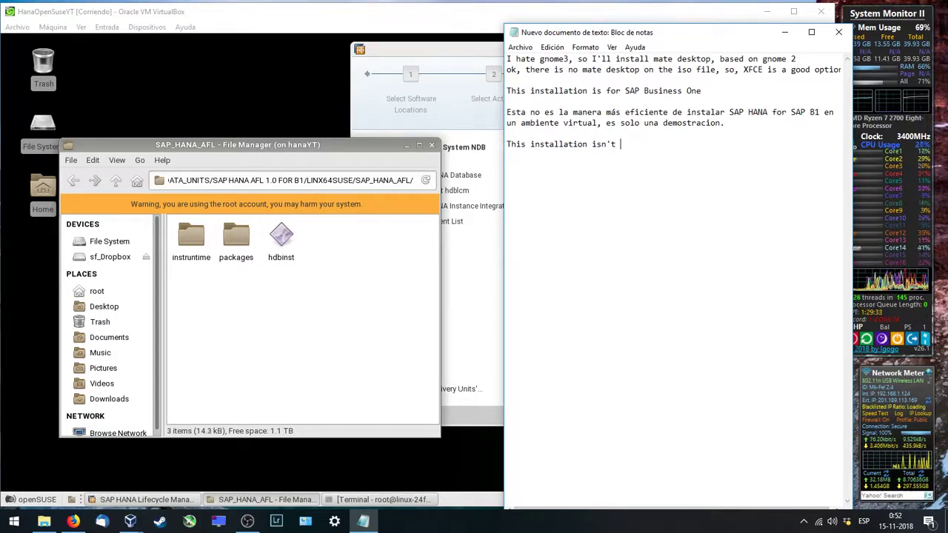
type("rthe")
key("BackSpace")
key("BackSpace")
key("BackSpace")
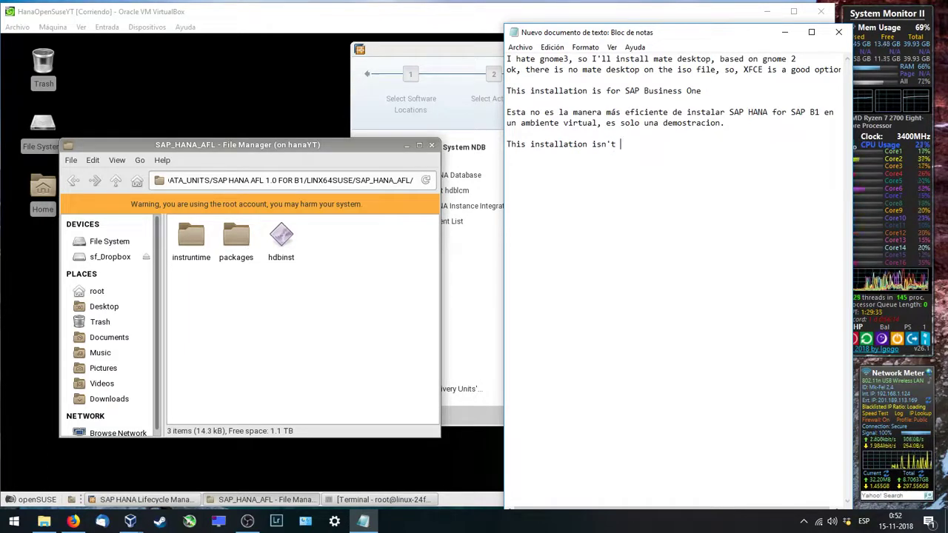
type("the properly")
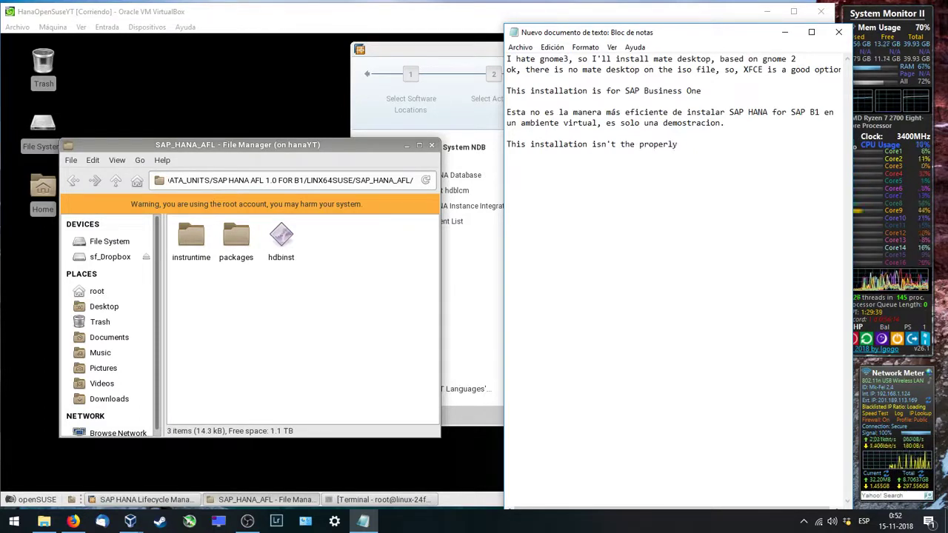
type(" way to install ")
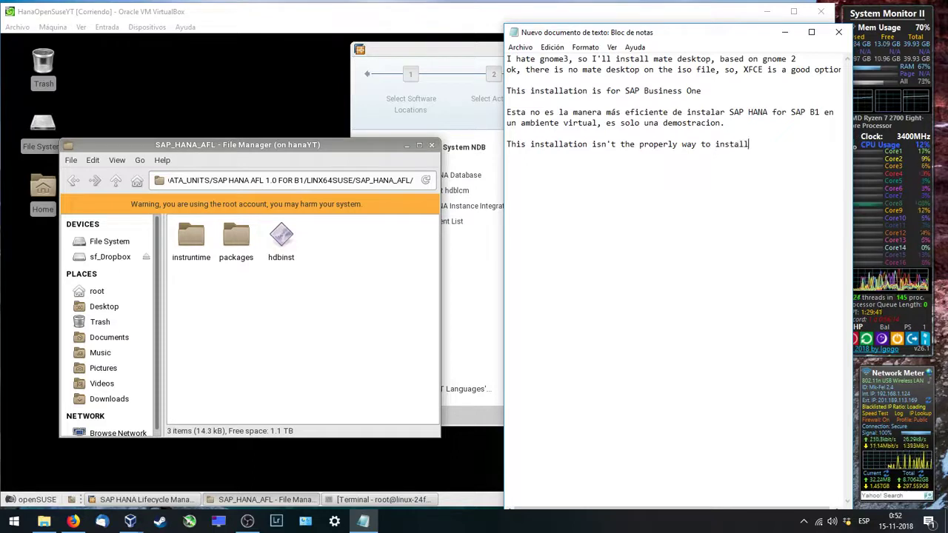
type("sap")
key("BackSpace")
key("BackSpace")
key("BackSpace")
key("BackSpace")
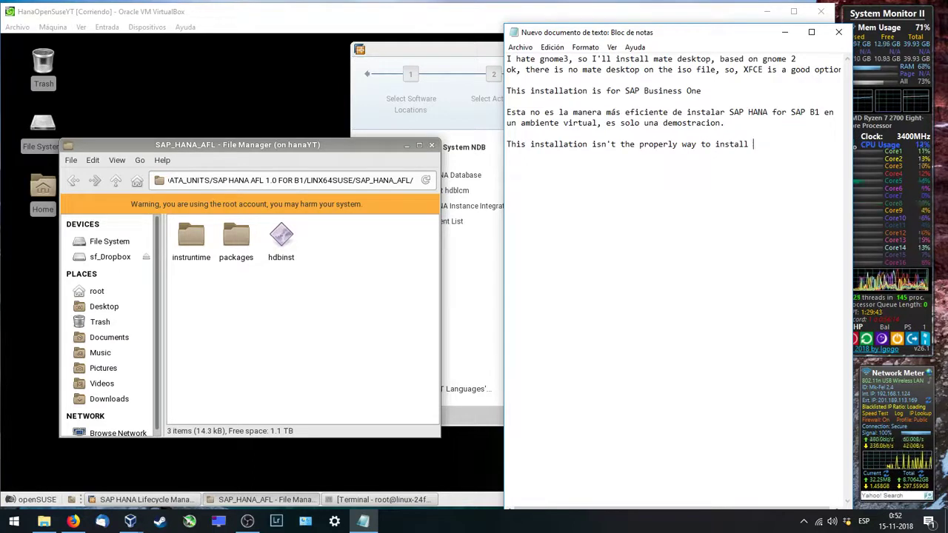
type("SAP HANA")
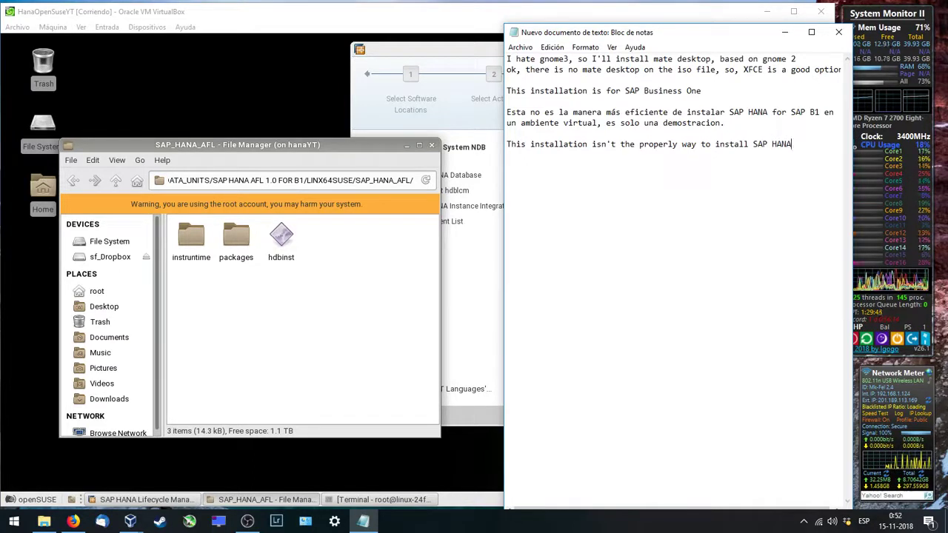
type(" for SAP")
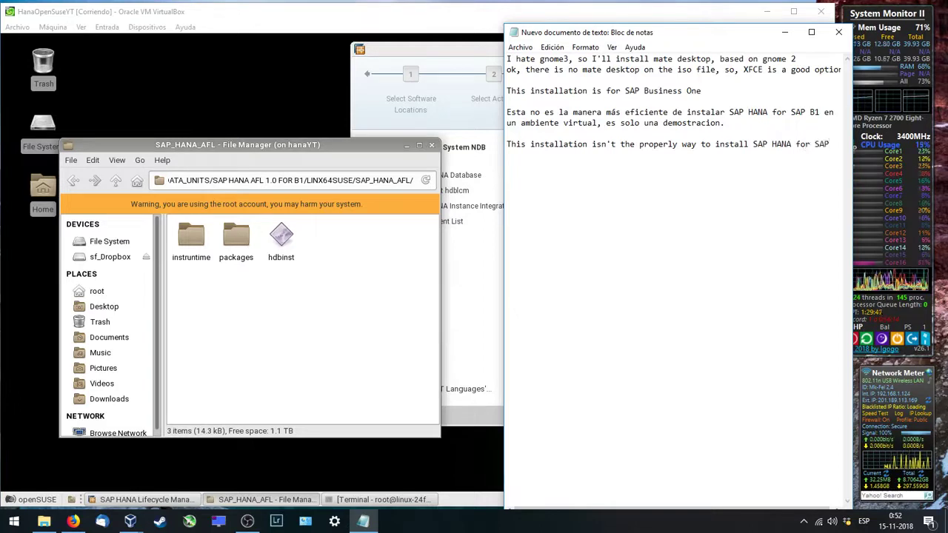
type(" b1B1")
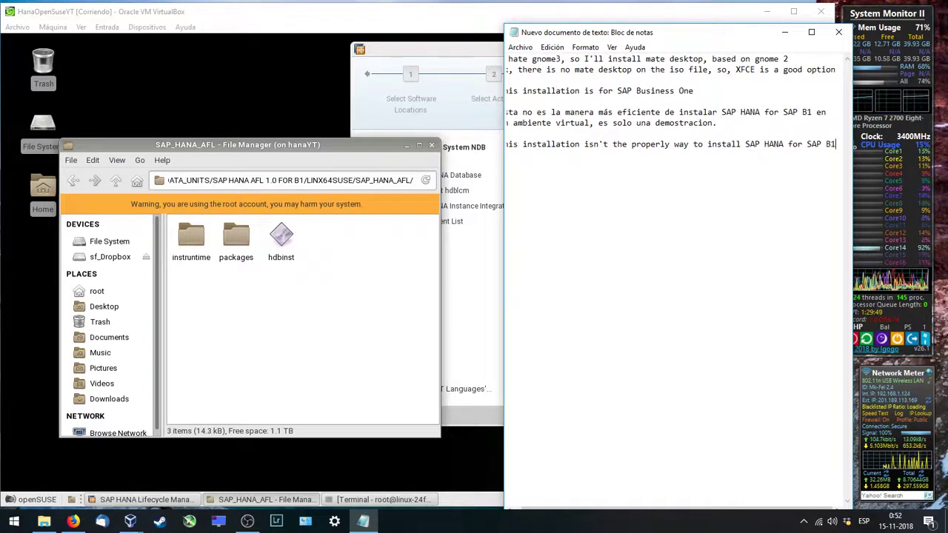
key("Return")
type("on a ")
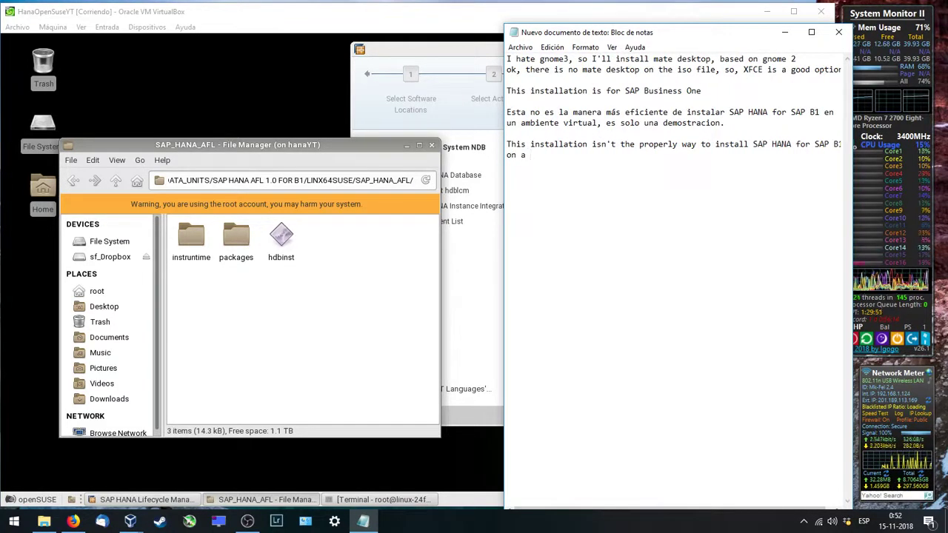
type("virtual e")
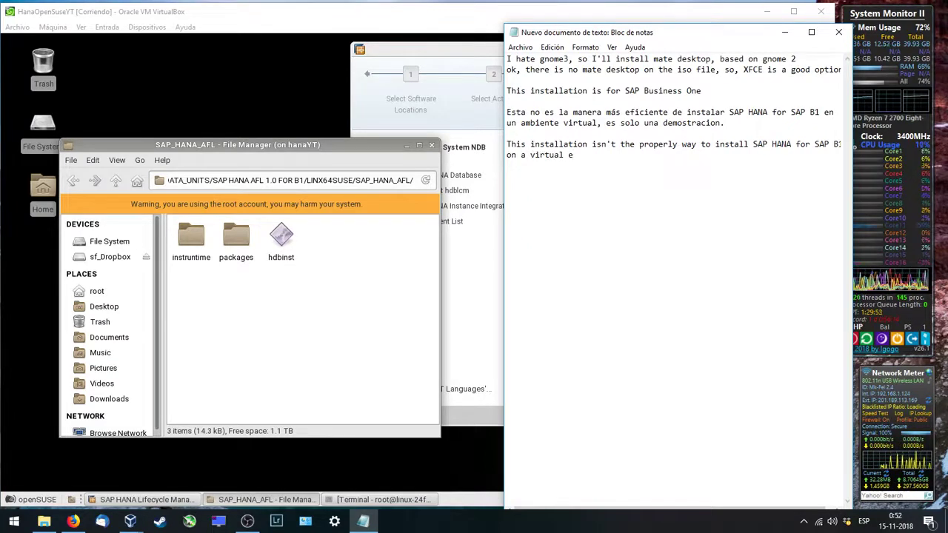
type("nvironment")
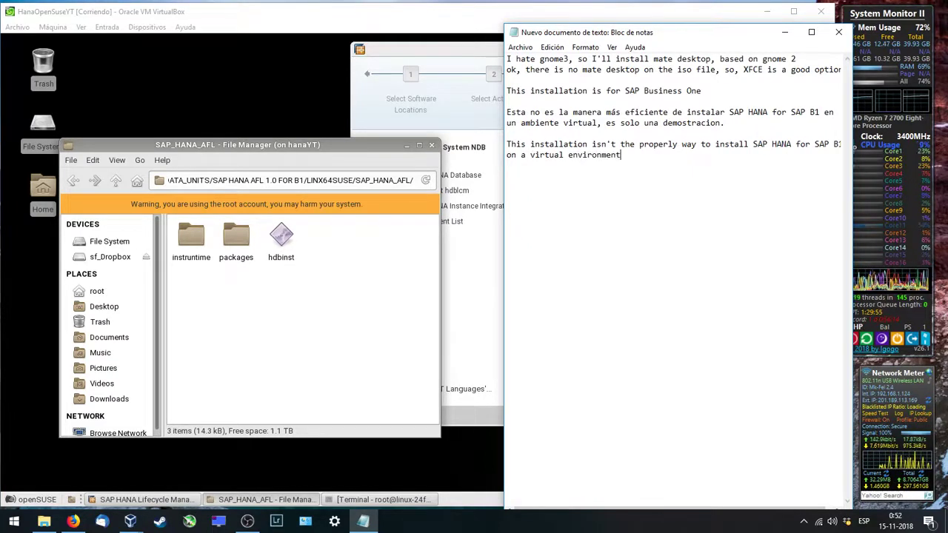
type(", is ")
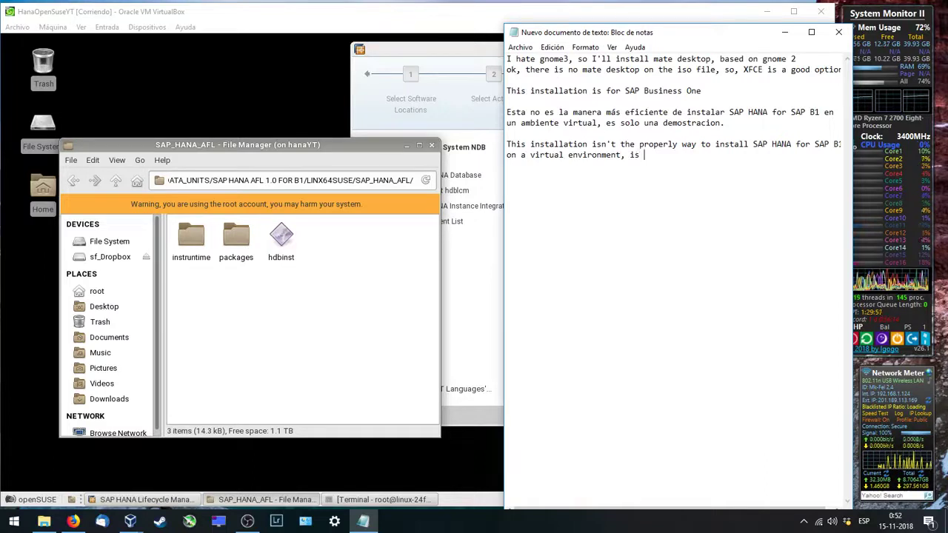
type("just a d")
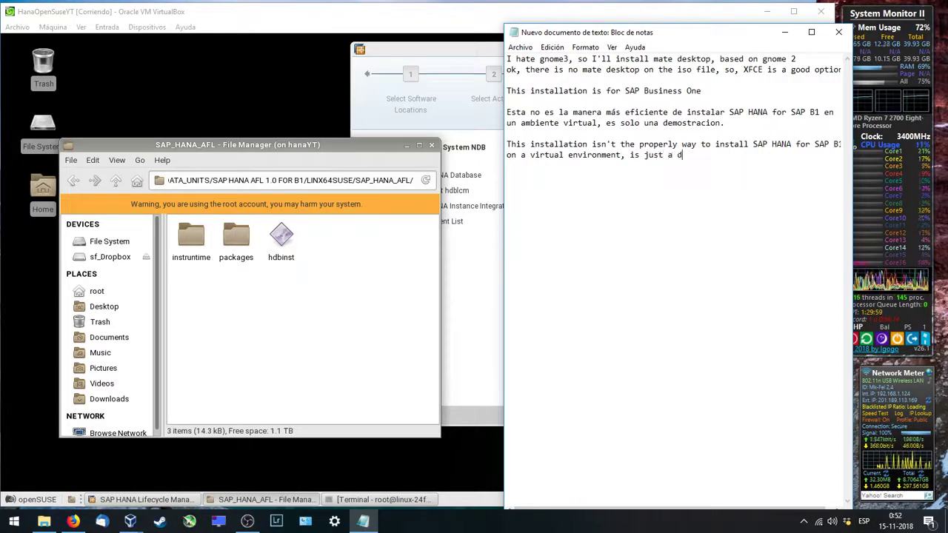
type("emo.")
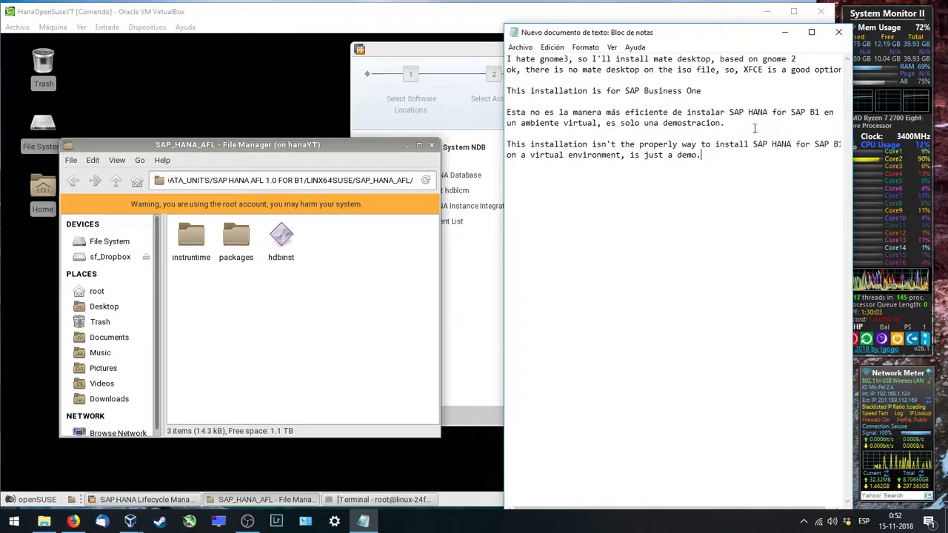
left_click(786, 33)
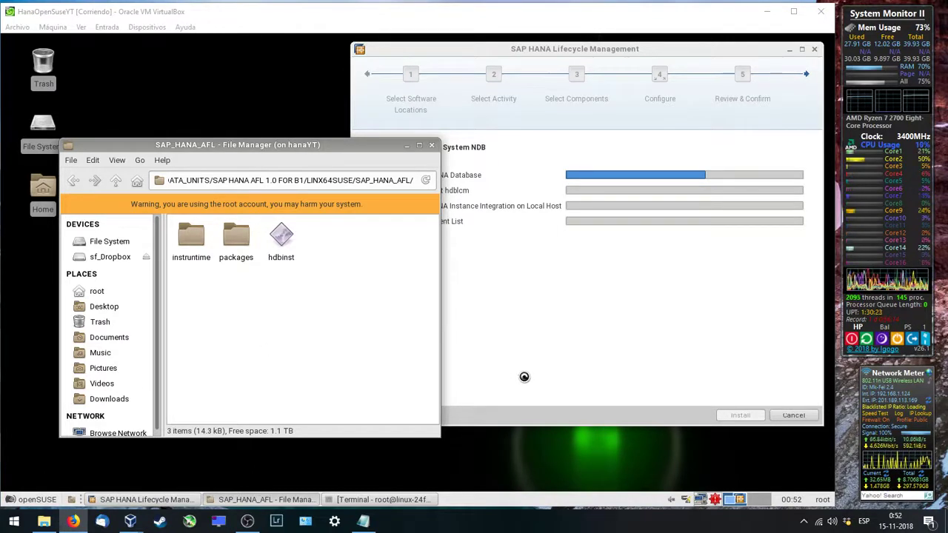
left_click(367, 522)
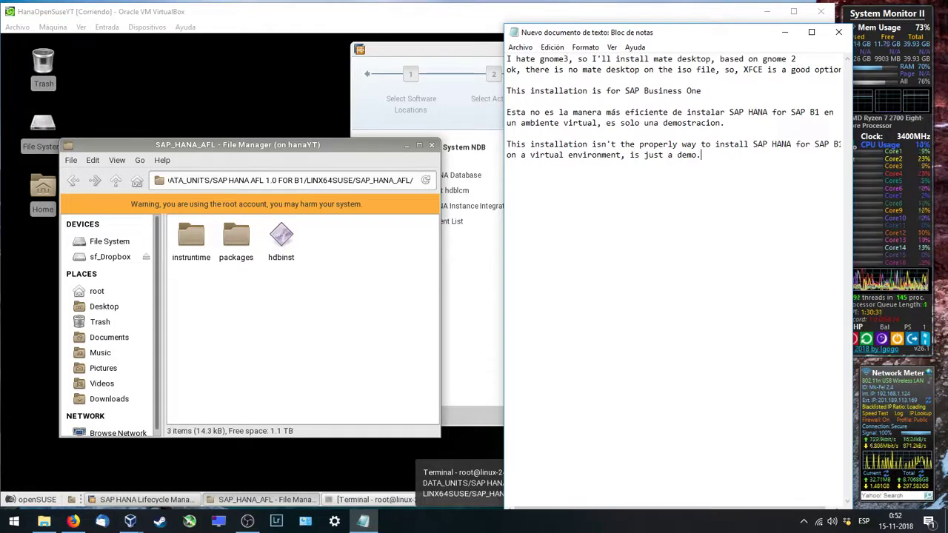
key("alt+Tab")
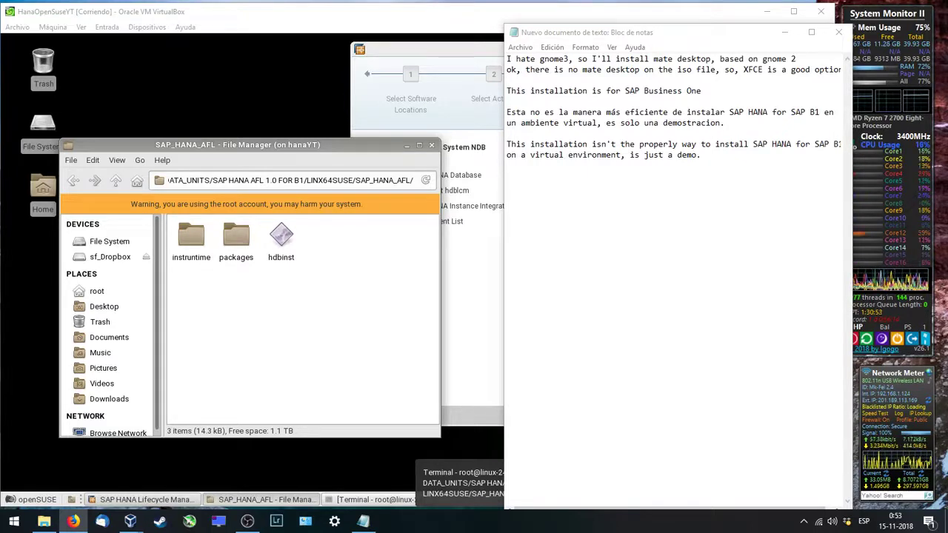
Step: Bring the VM's SAP HANA installer forward and let the NDB install reach importing delivery units
left_click(480, 317)
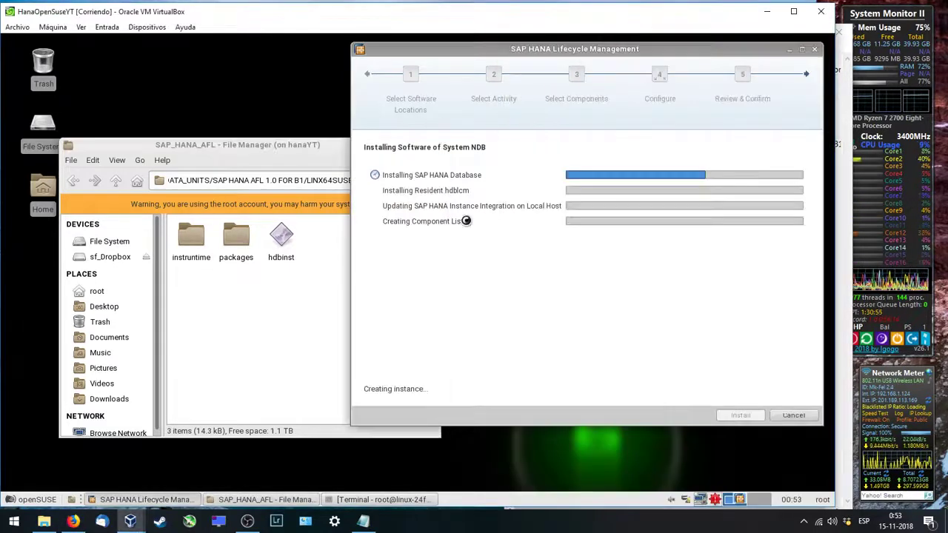
left_click(73, 521)
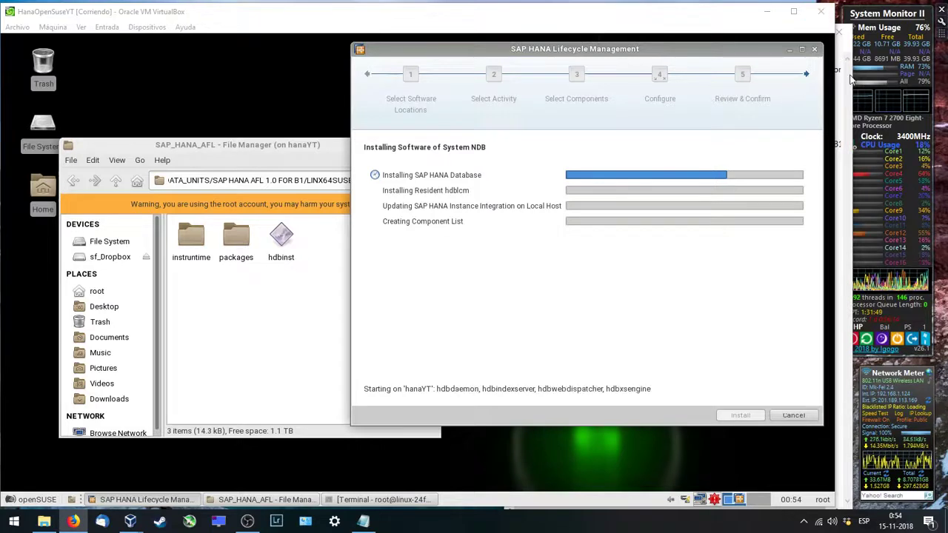
left_click(784, 32)
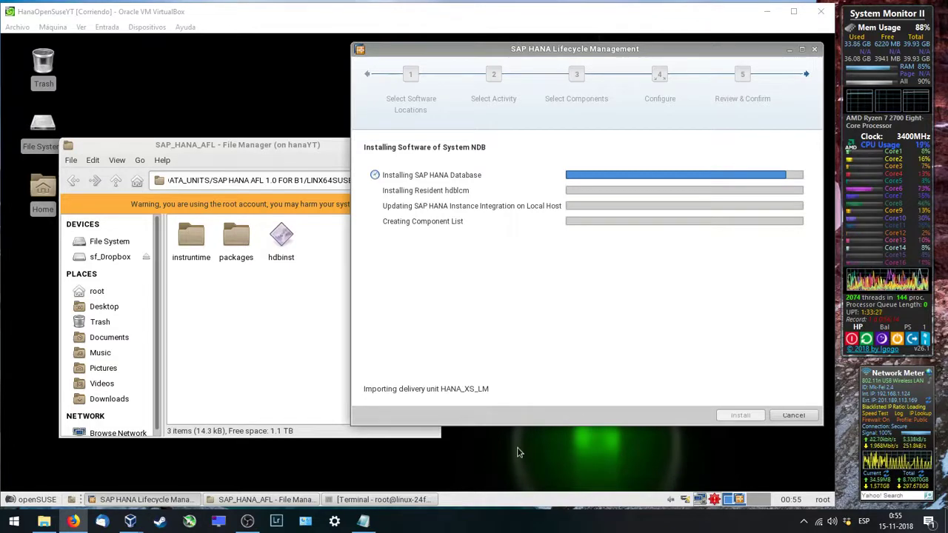
Step: Check the 21.7 GB HanaOpenSuseYT image on M.2 (D:), then finish the completed SAP HANA installer
left_click(44, 522)
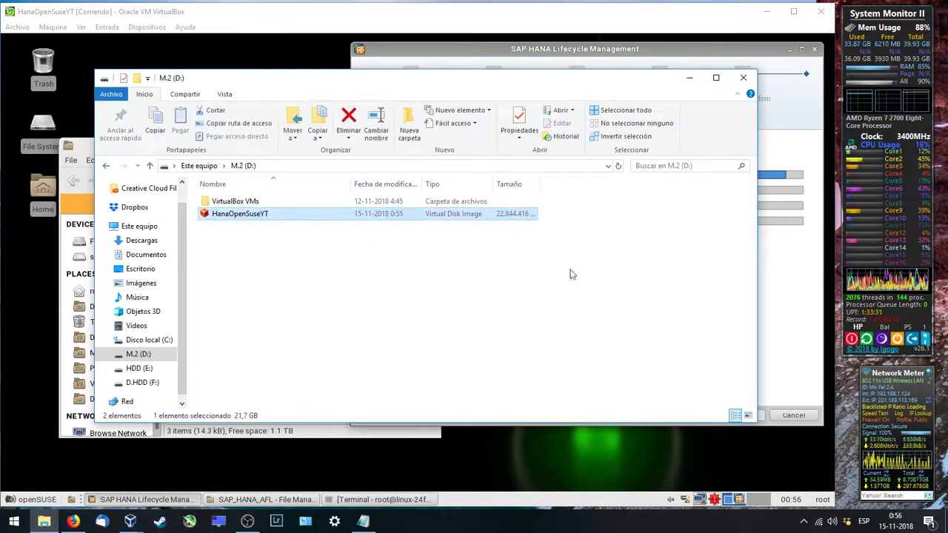
left_click(689, 77)
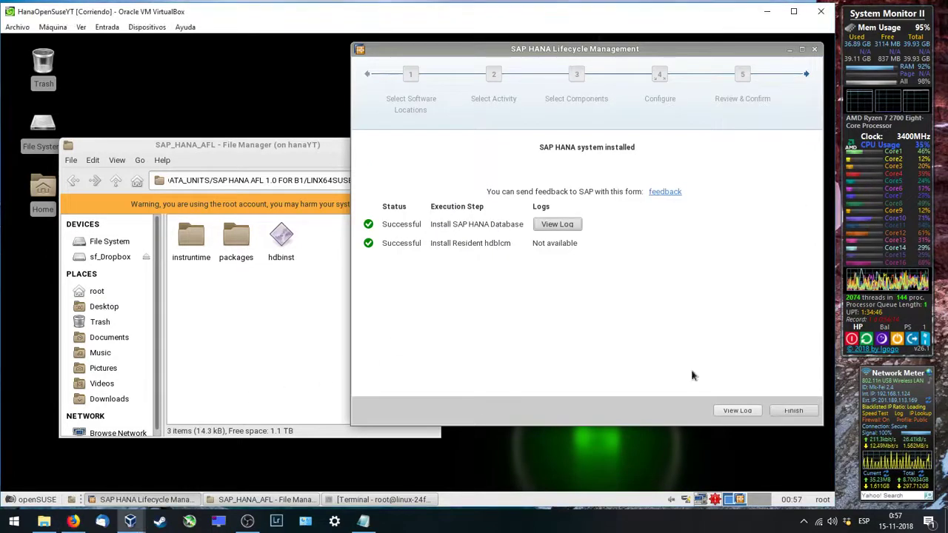
left_click(795, 411)
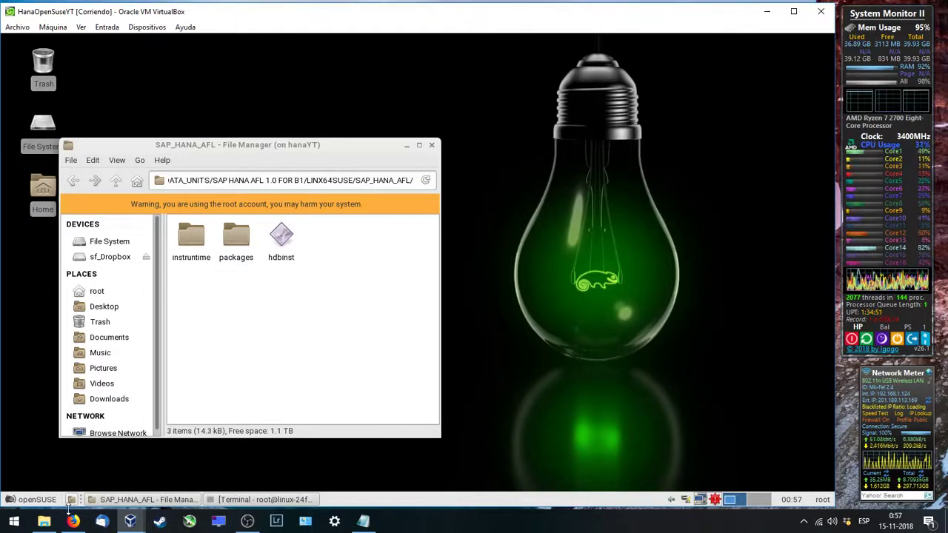
Step: Launch SAP HANA Studio from Start with its default workspace, hiding VirtualBox
left_click(14, 521)
left_click(70, 190)
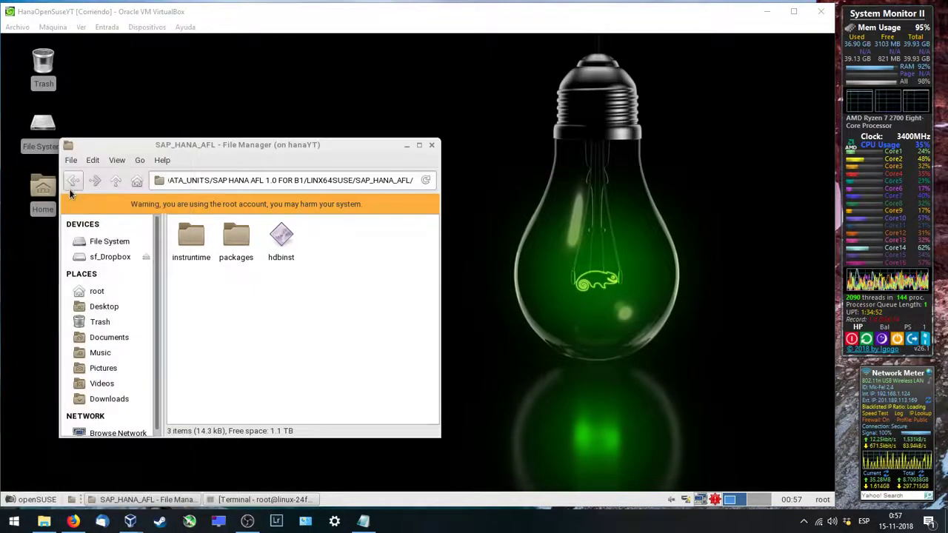
left_click(768, 11)
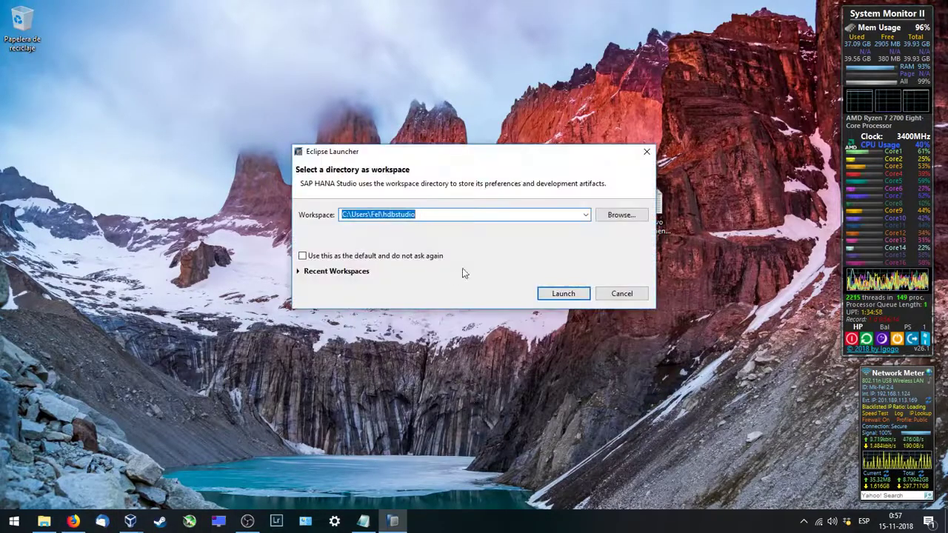
left_click(562, 294)
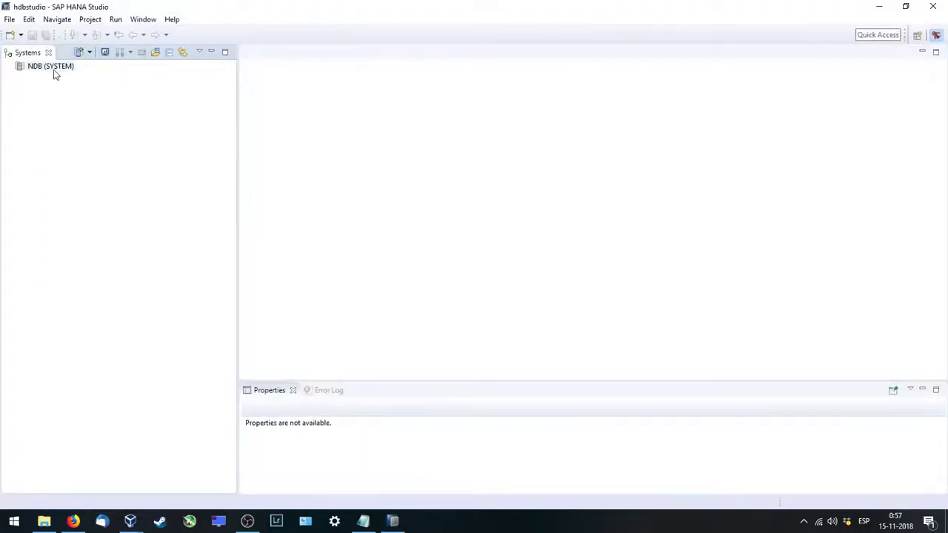
Step: Delete the NDB (SYSTEM) entry from the Systems view and bring the openSUSE VM forward
left_click(53, 72)
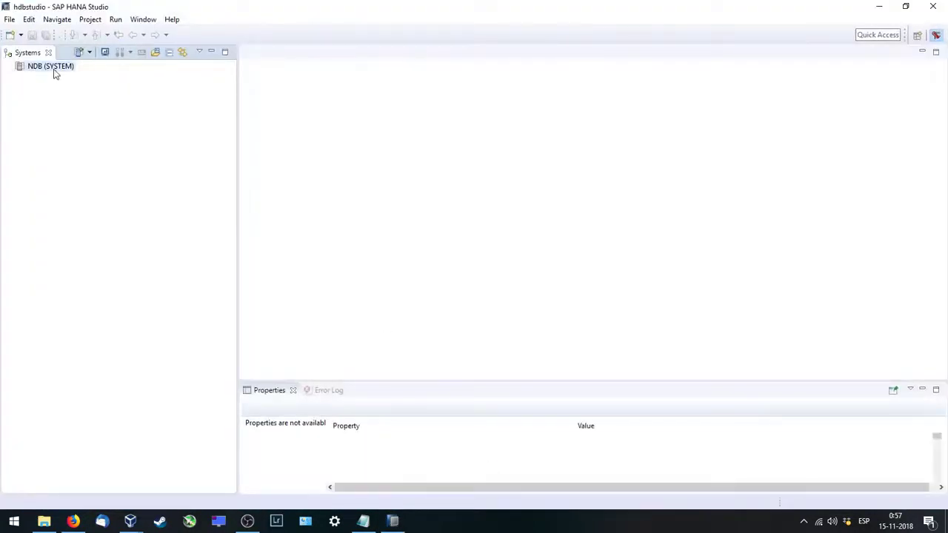
right_click(52, 74)
left_click(72, 96)
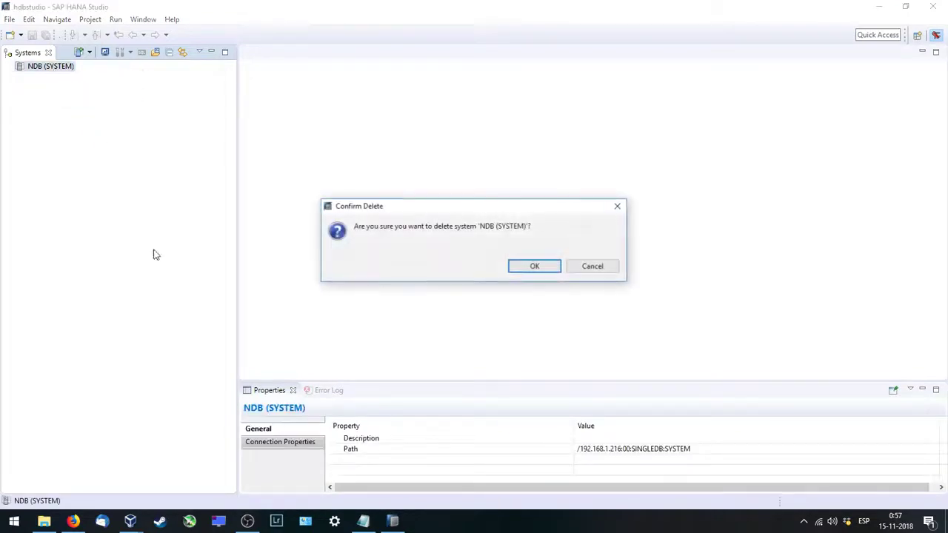
left_click(535, 265)
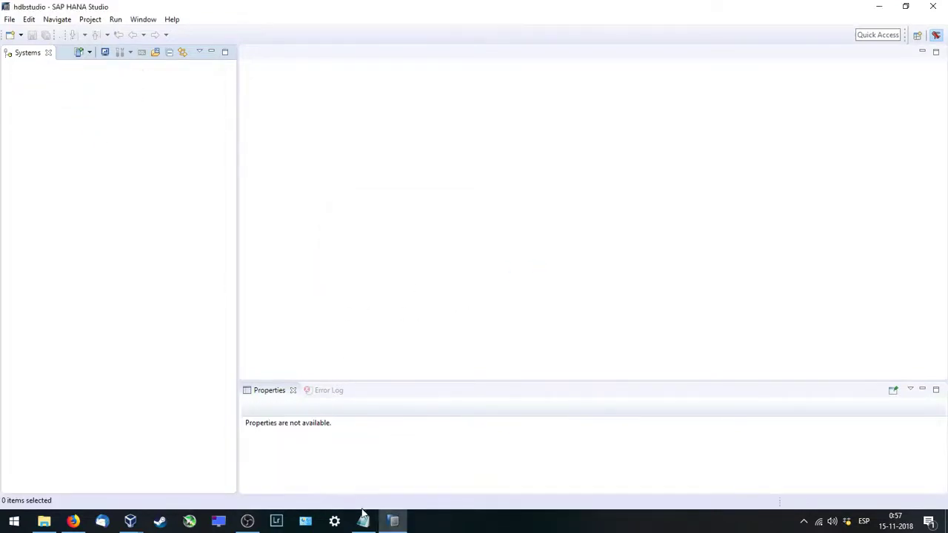
left_click(130, 522)
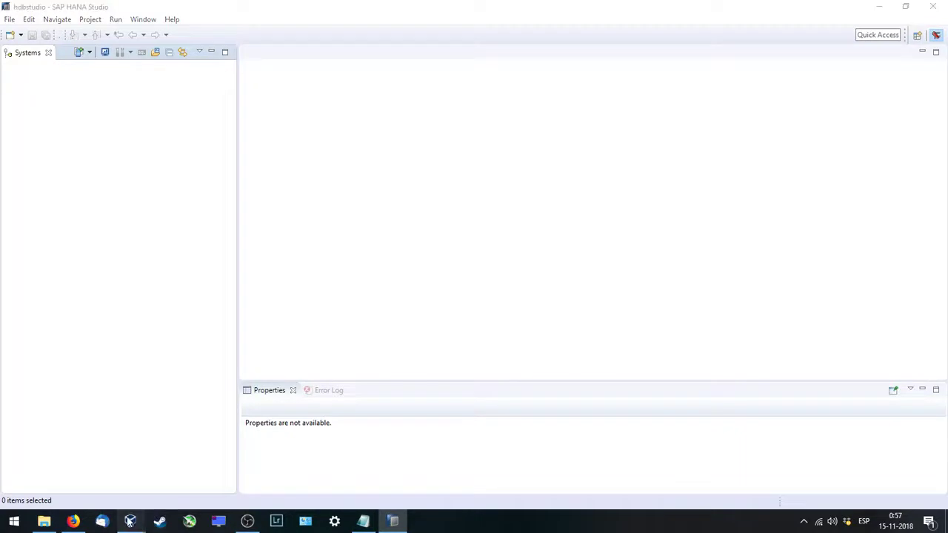
left_click(197, 467)
Step: Run ifconfig in an openSUSE desktop terminal to read IP 192.168.1.133, then return to Studio
right_click(532, 203)
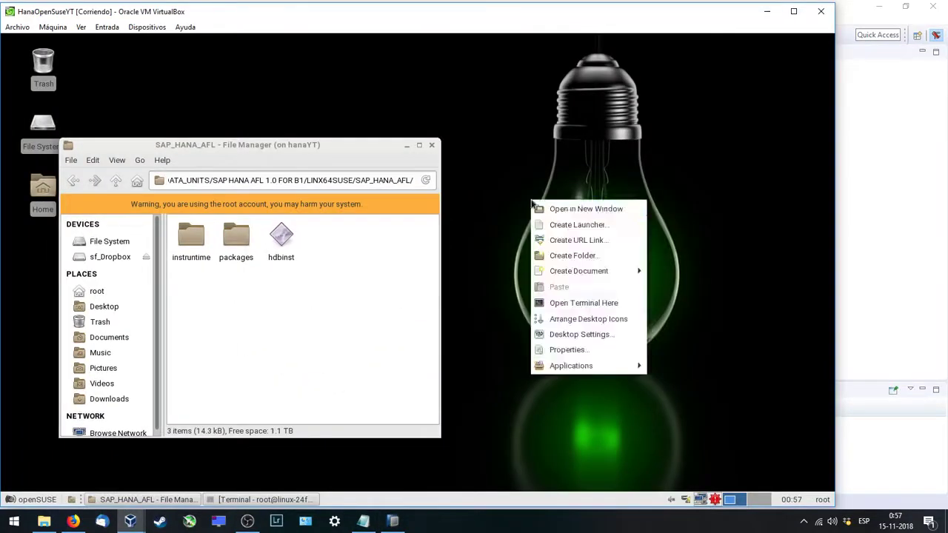
left_click(572, 303)
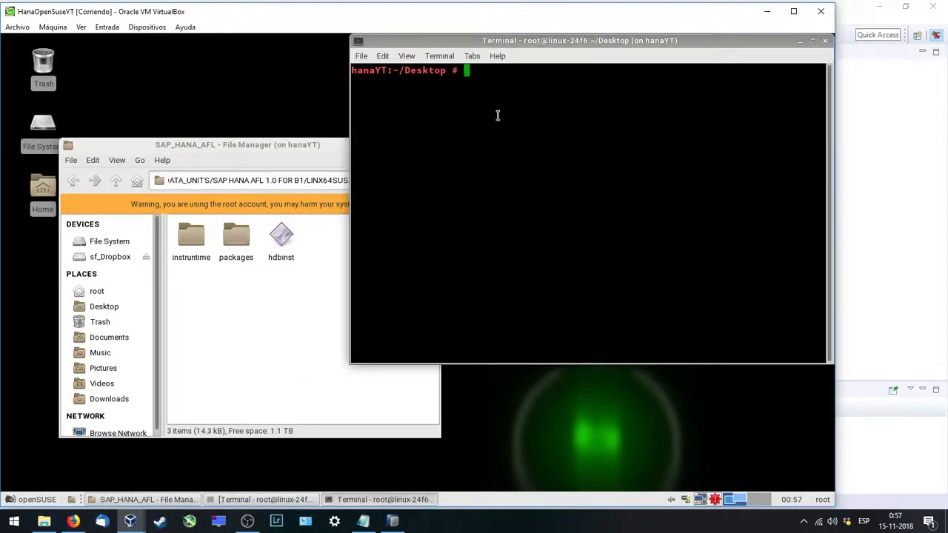
type("ifconfig")
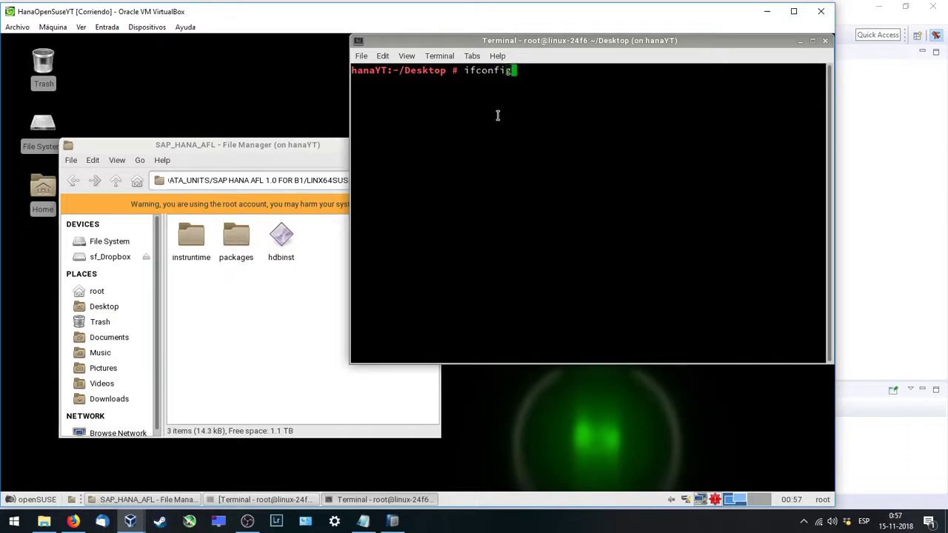
key("Return")
left_click_drag(469, 95, 547, 95)
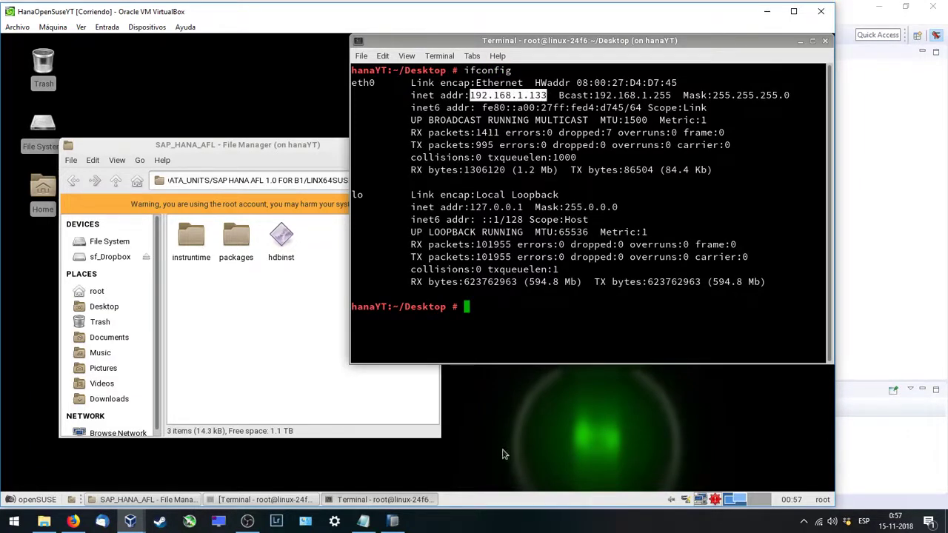
left_click(393, 522)
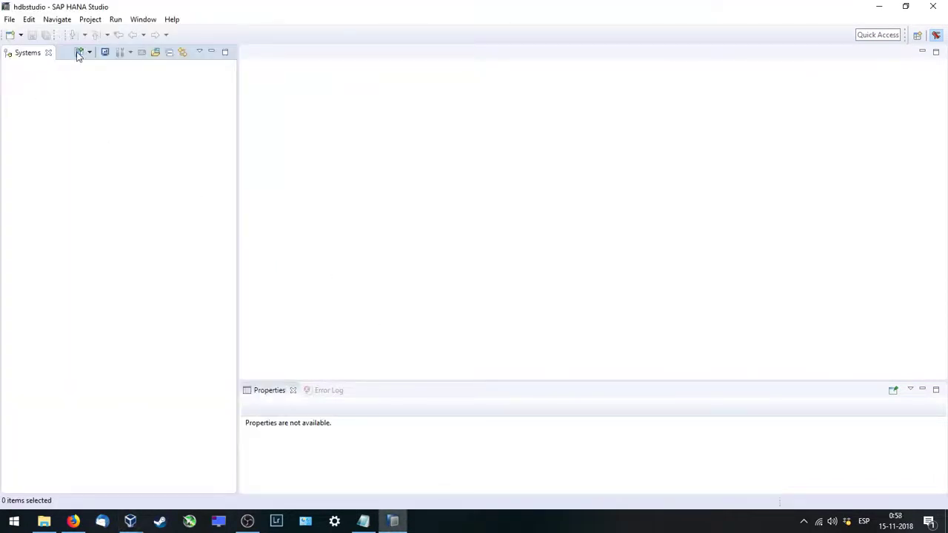
Step: Add the NDB system with the VM's host address, instance 00, and the SYSTEM user's password
left_click(79, 54)
type("192")
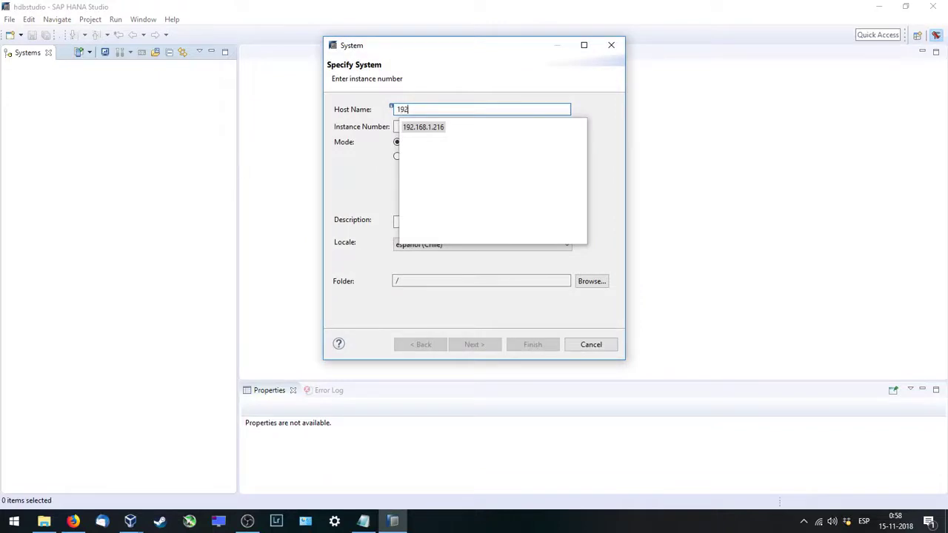
type(".168.1.133")
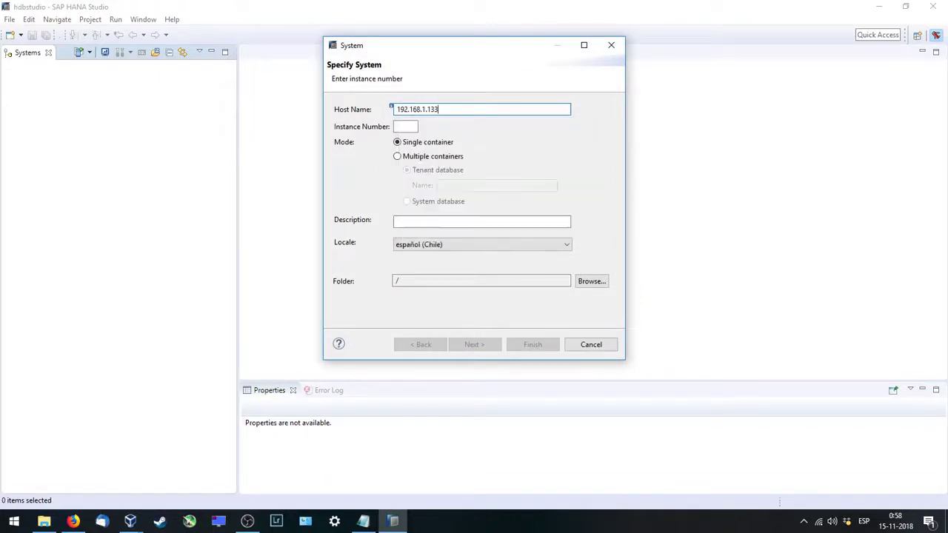
type("00")
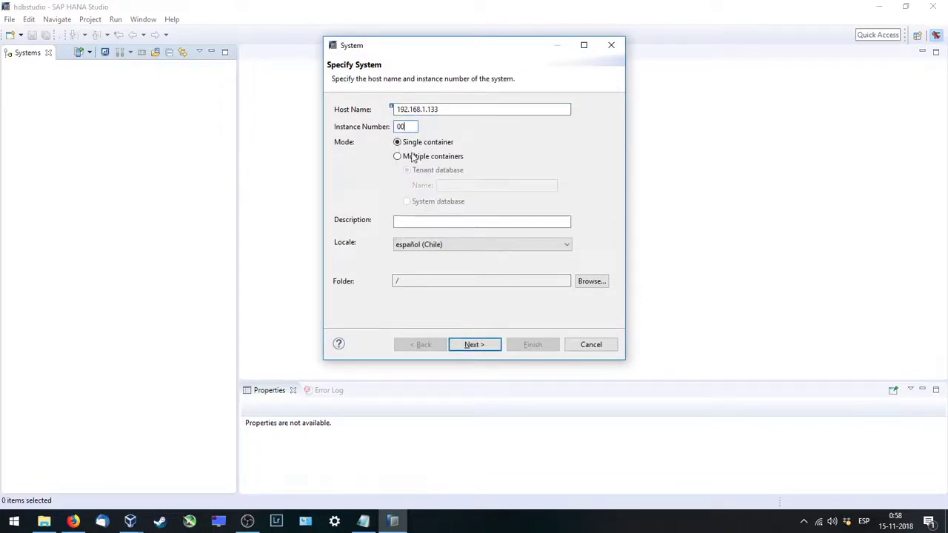
left_click(474, 344)
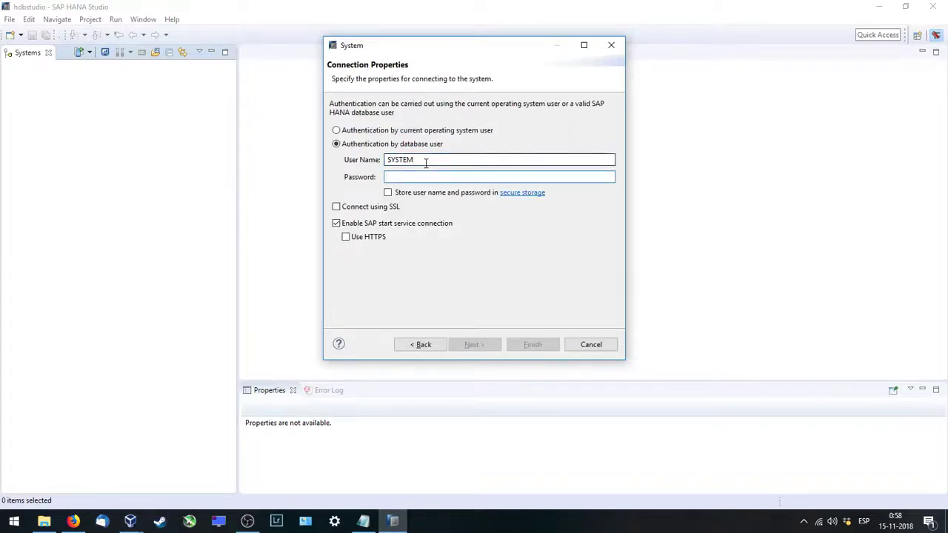
type("***")
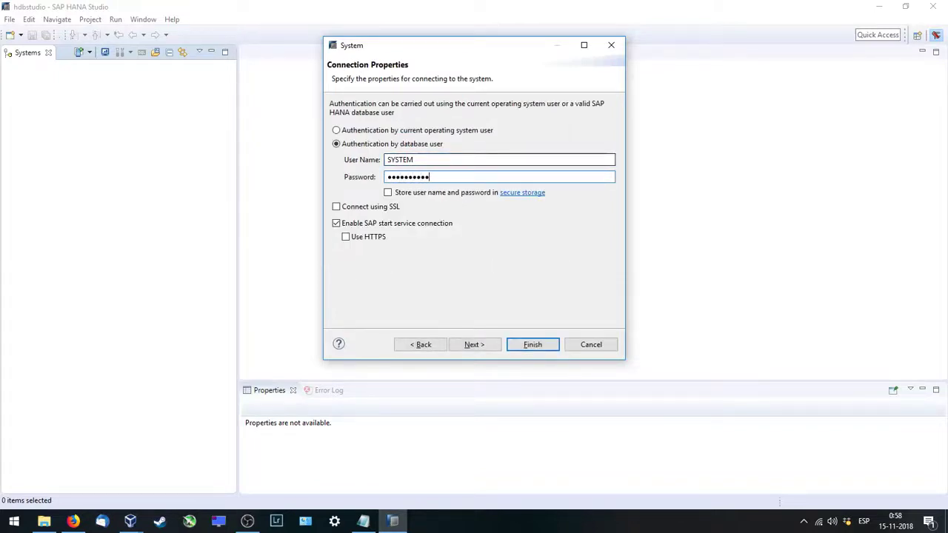
type("*******")
key("Return")
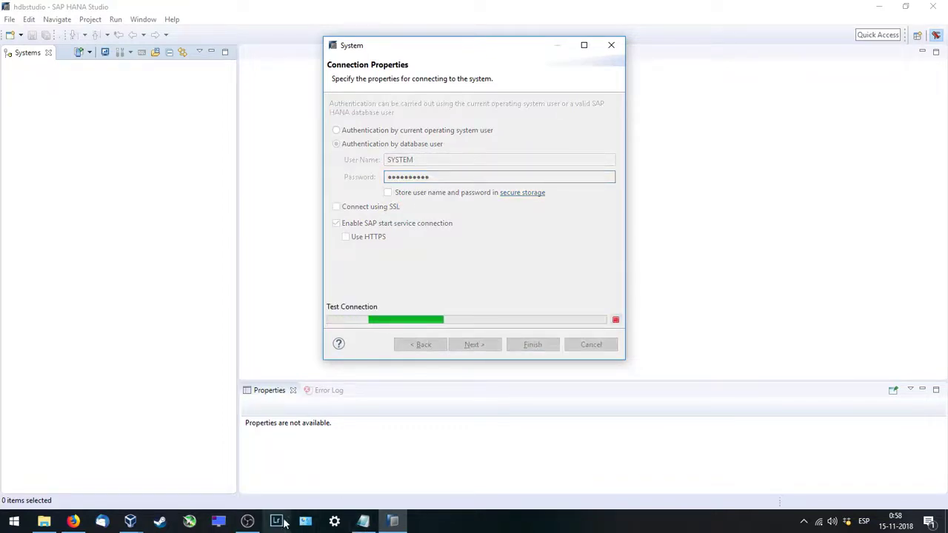
Step: Check the openSUSE VM's terminal, then return to SAP HANA Studio
mouse_move(132, 521)
left_click(167, 485)
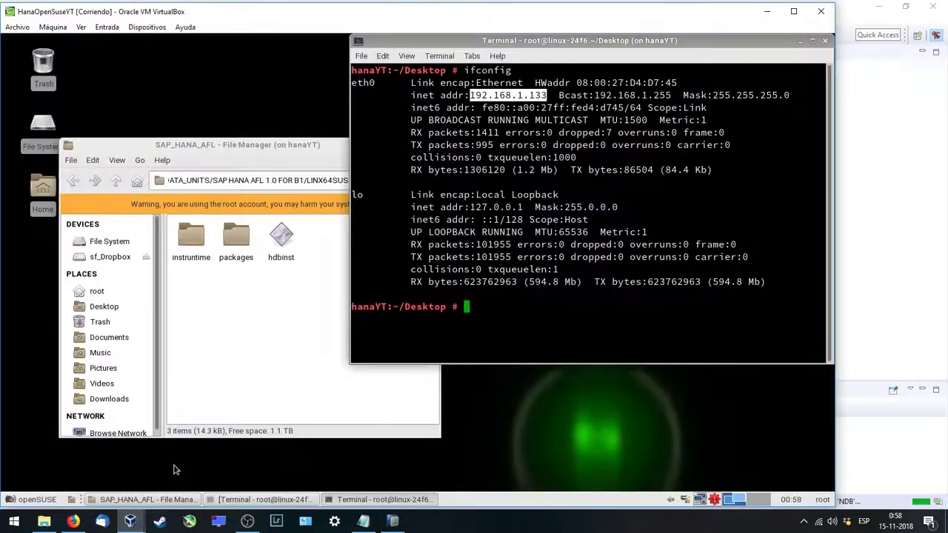
left_click(400, 521)
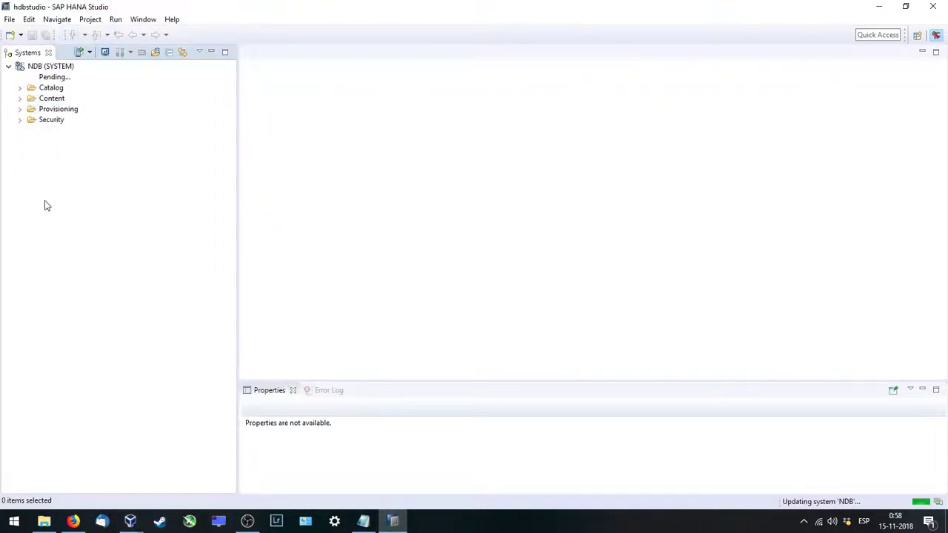
Step: Refresh the NDB overview and check the openSUSE 42.3 platform and kernel 4.4.76-1-default
left_click(65, 66)
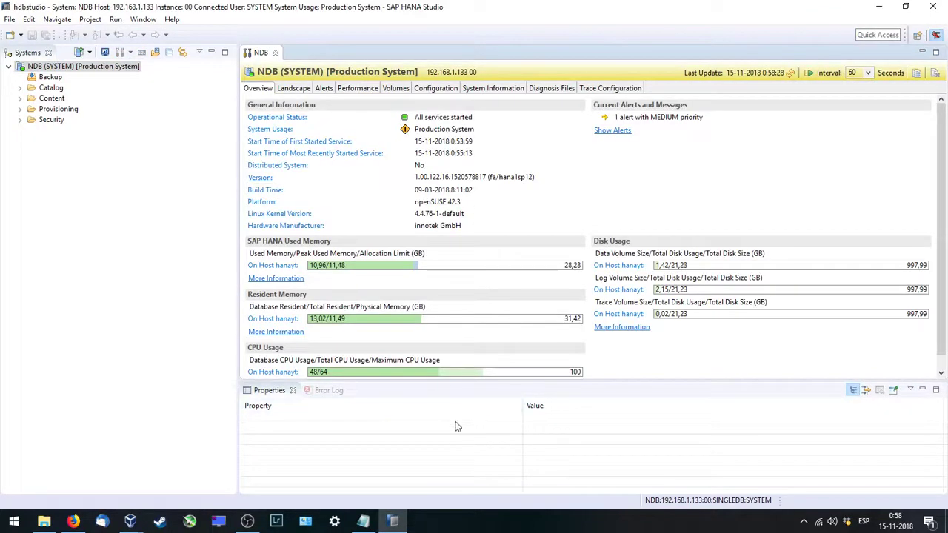
left_click(790, 73)
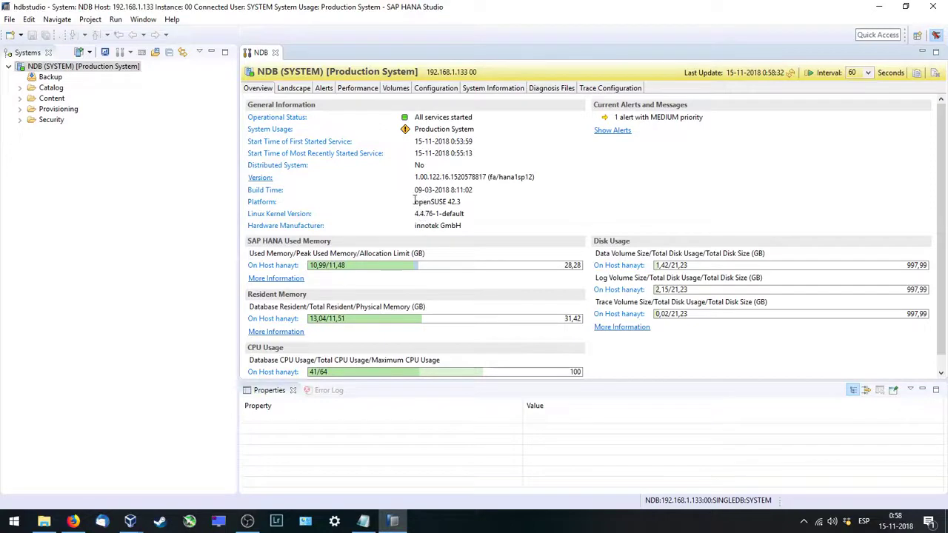
mouse_move(415, 201)
left_mouse_down()
mouse_move(478, 215)
mouse_move(408, 214)
left_mouse_up()
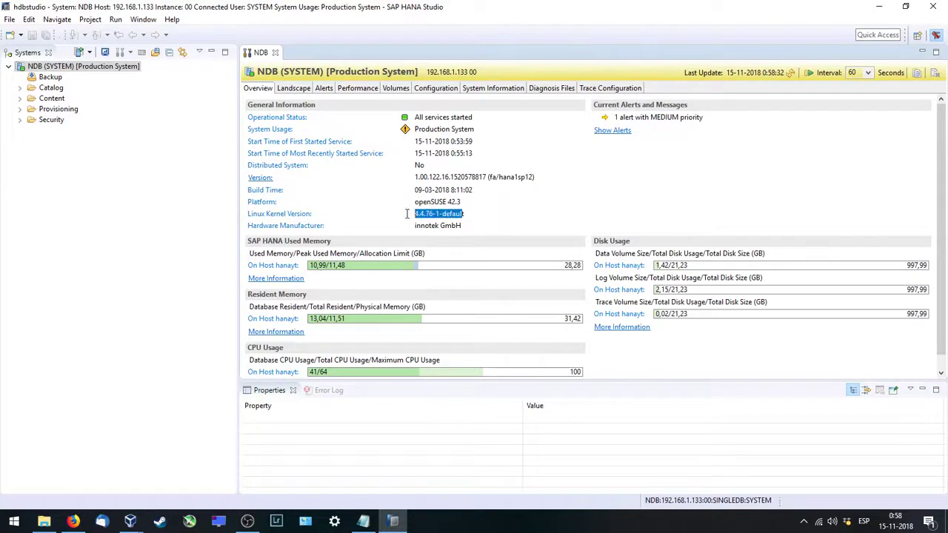
left_click(399, 217)
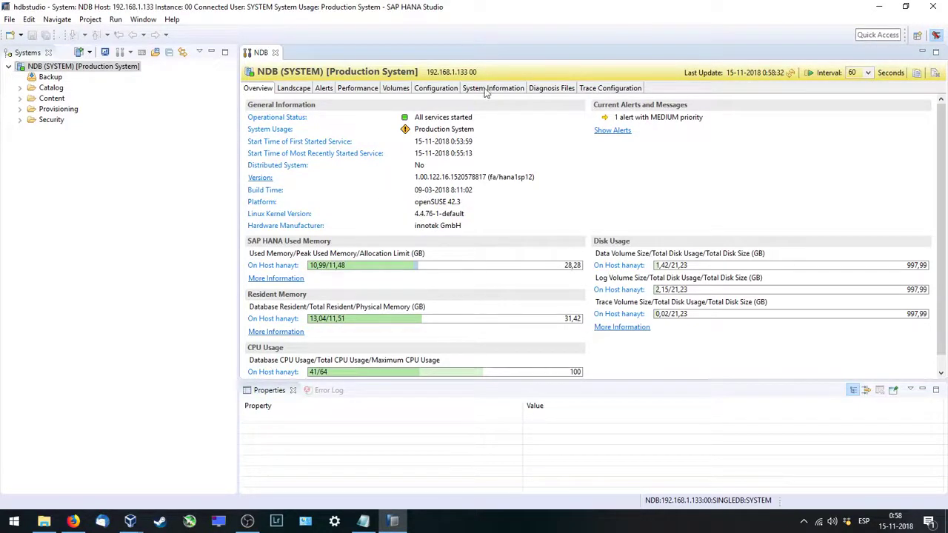
Step: Set daemon.ini scriptserver instances to 1 and save, then close the NDB editor and minimize Studio
left_click(449, 89)
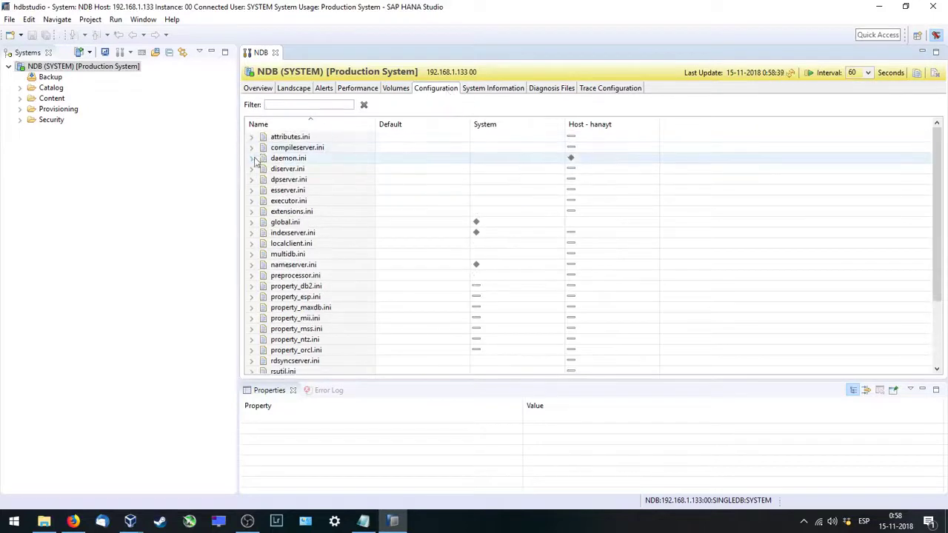
left_click(252, 159)
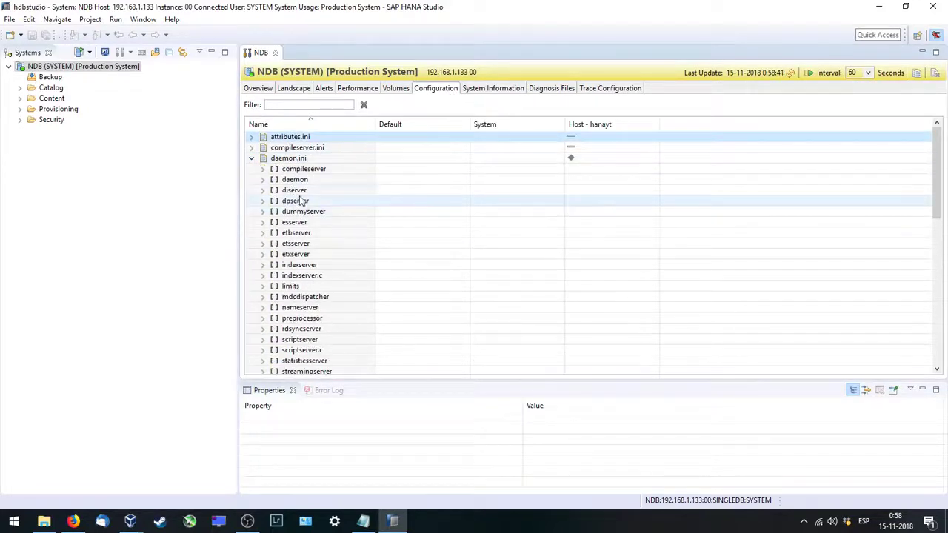
scroll(314, 323, "down", 1)
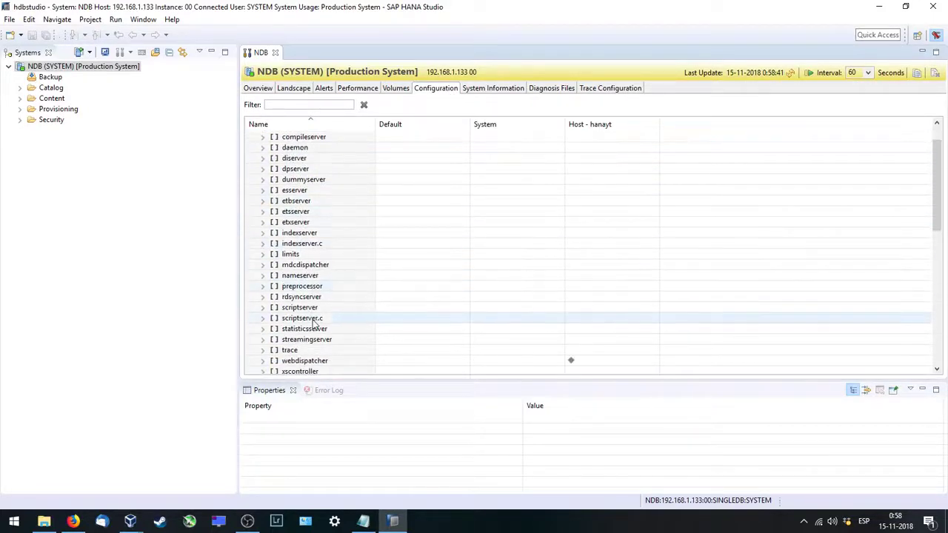
left_click(263, 308)
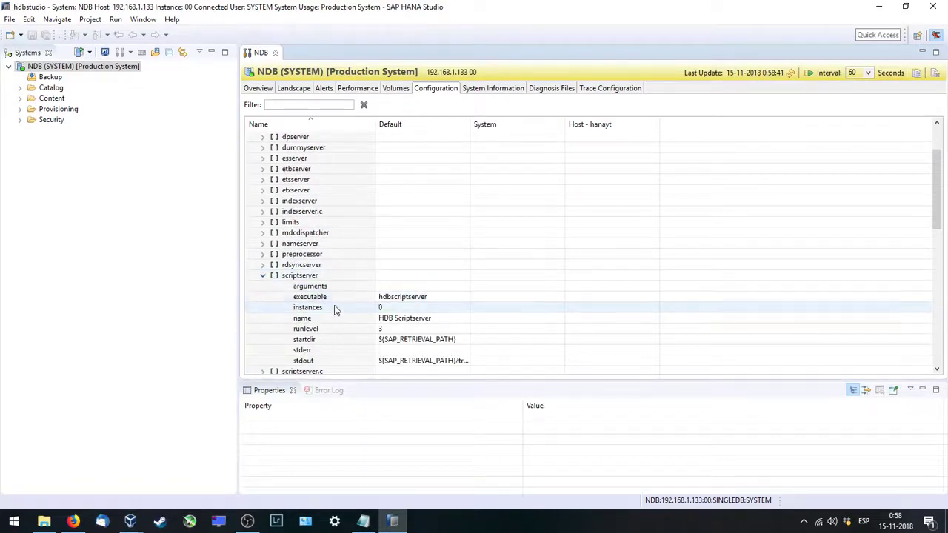
double_click(334, 309)
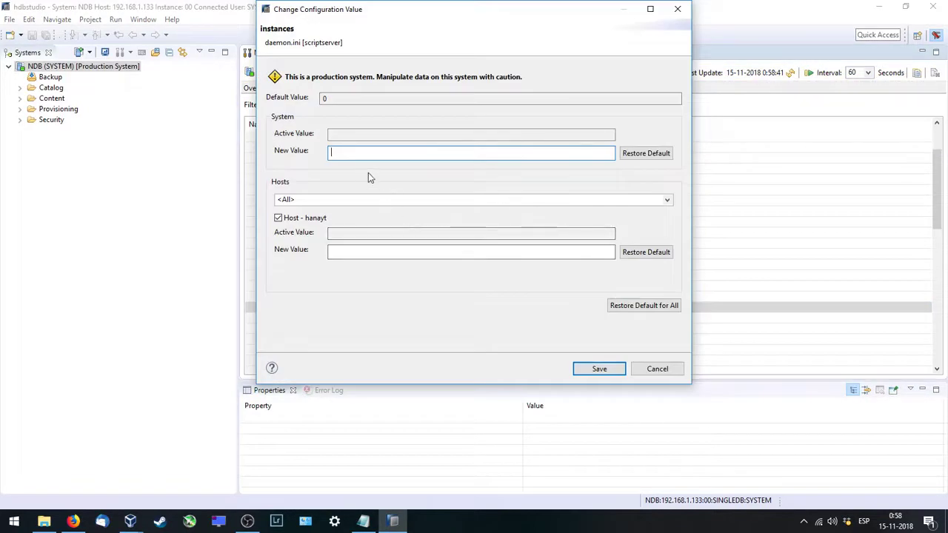
type("1")
left_click(599, 368)
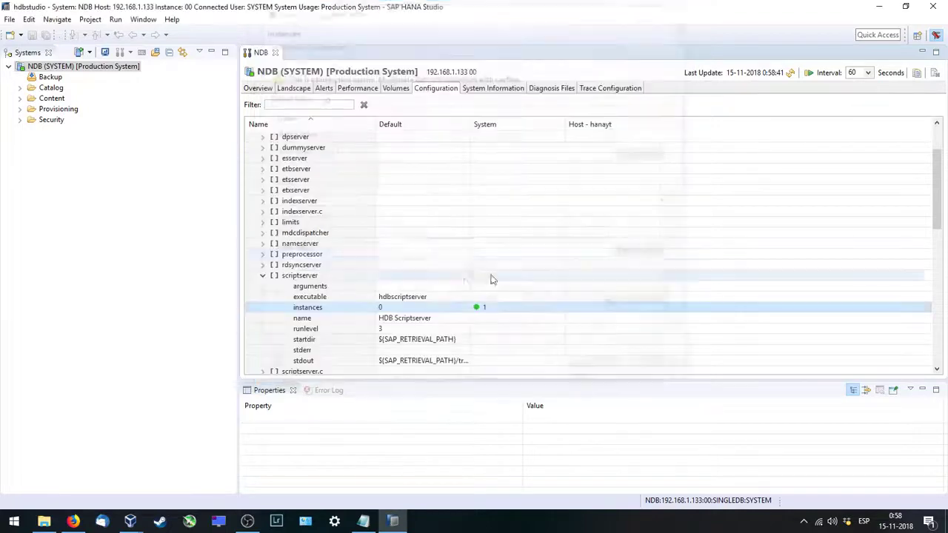
left_click(275, 53)
left_click(880, 9)
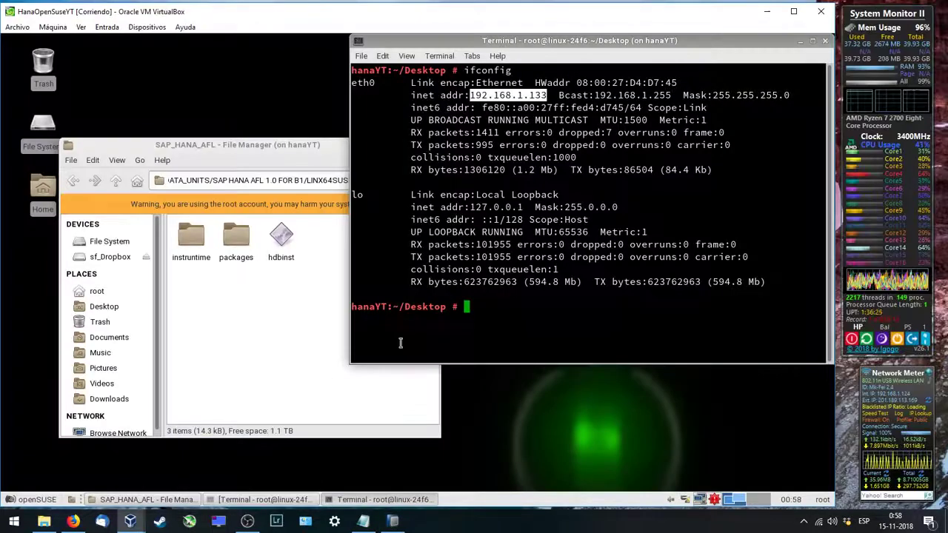
Step: Run ./hdbinst from a terminal in the AFL folder and install AFL into system NDB
left_click(824, 41)
right_click(229, 296)
left_click(264, 352)
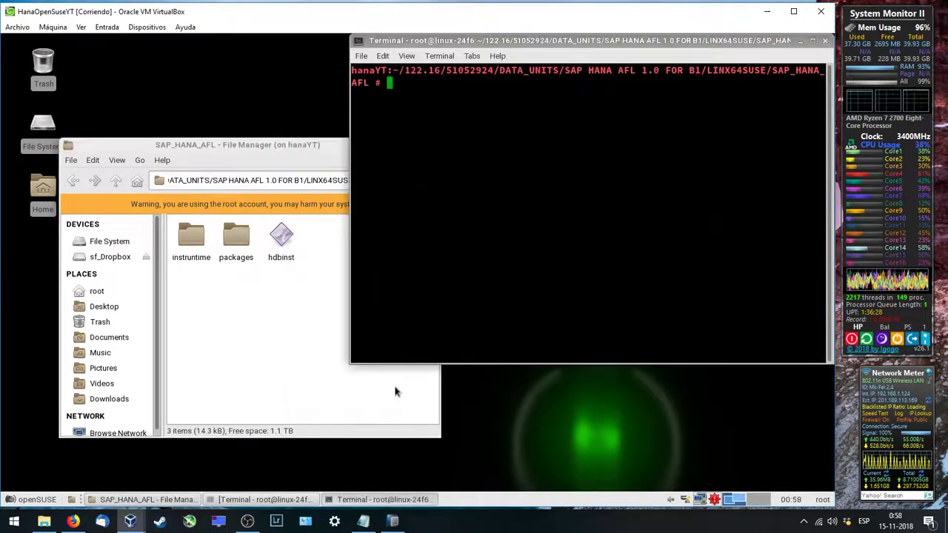
type("./")
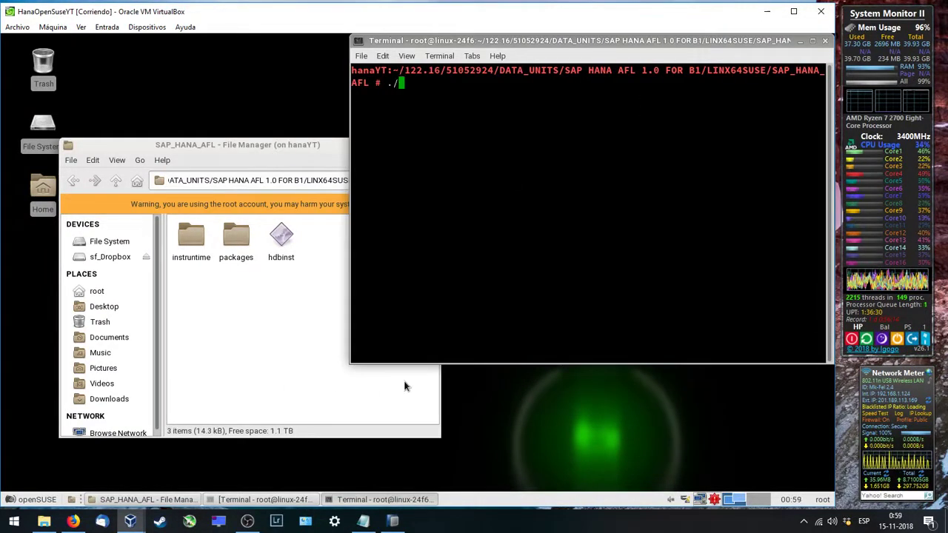
type("hdbinst")
key("Return")
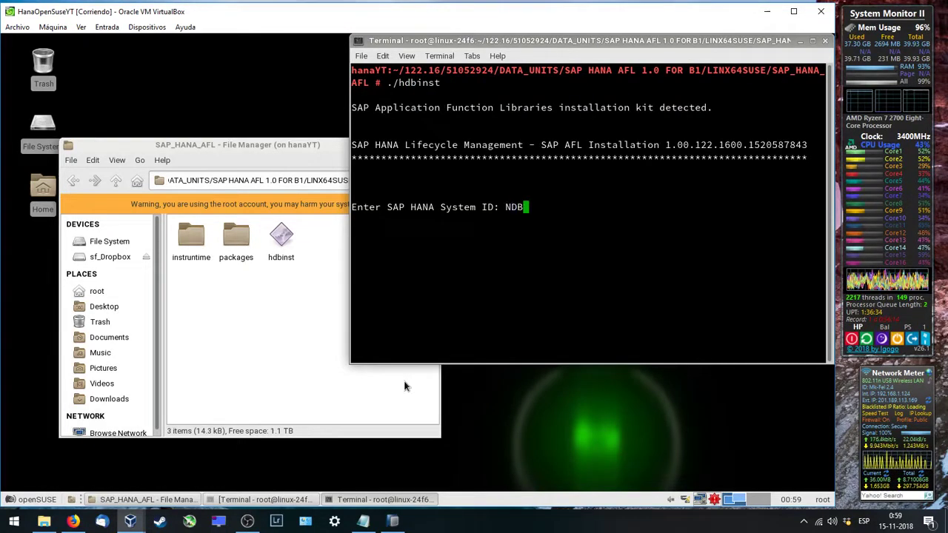
key("Return")
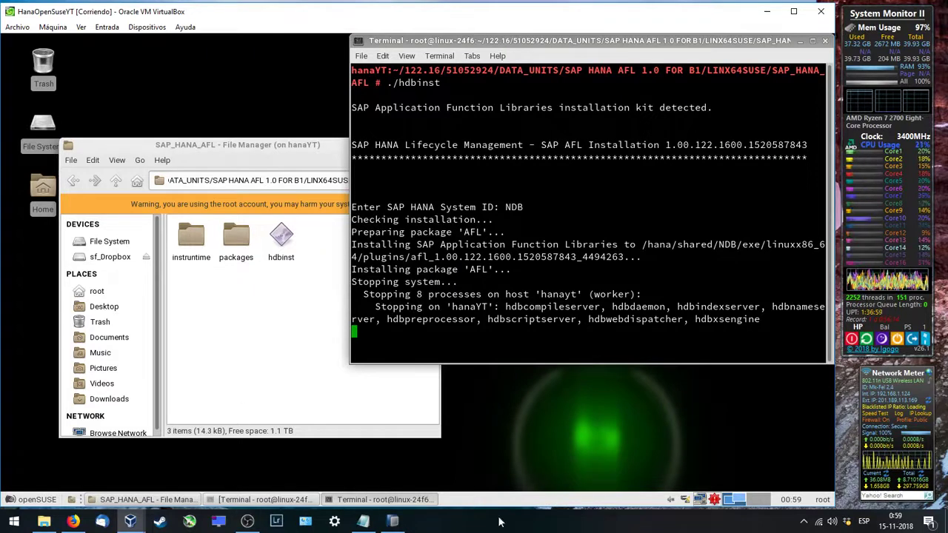
mouse_move(406, 522)
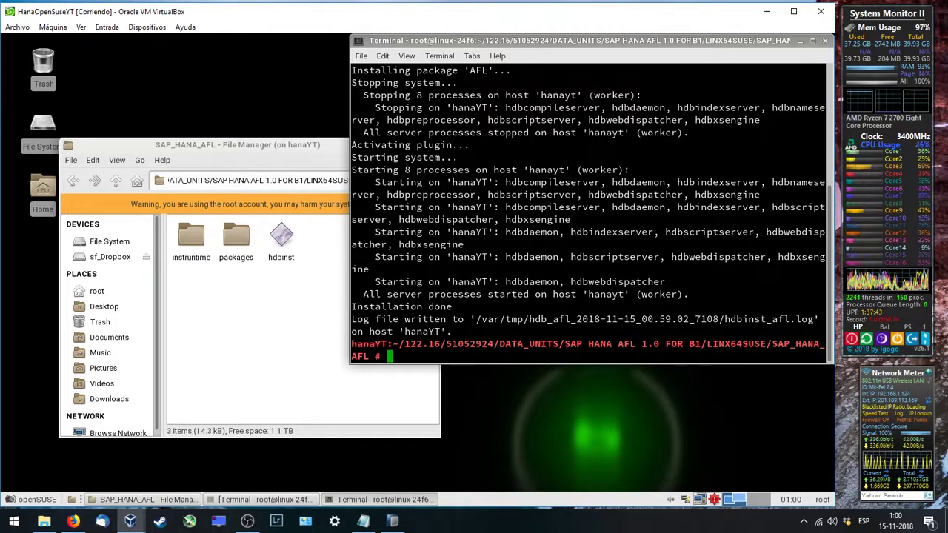
Step: Confirm the Installation done and server processes started messages, then close the terminal
left_click_drag(483, 306, 629, 295)
left_click(629, 295)
left_click(825, 40)
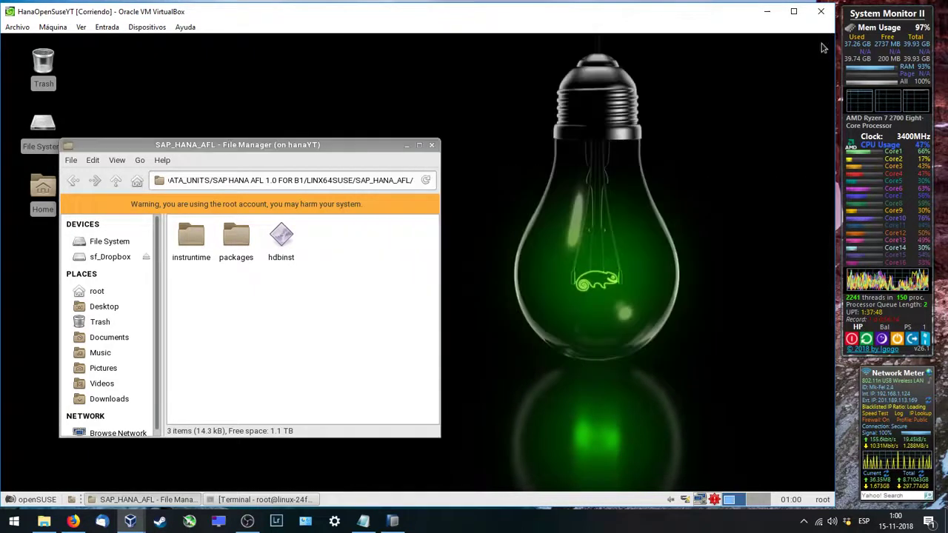
Step: Refresh the NDB system in SAP HANA Studio and open its Backup overview and catalog
left_click(432, 146)
left_click(393, 521)
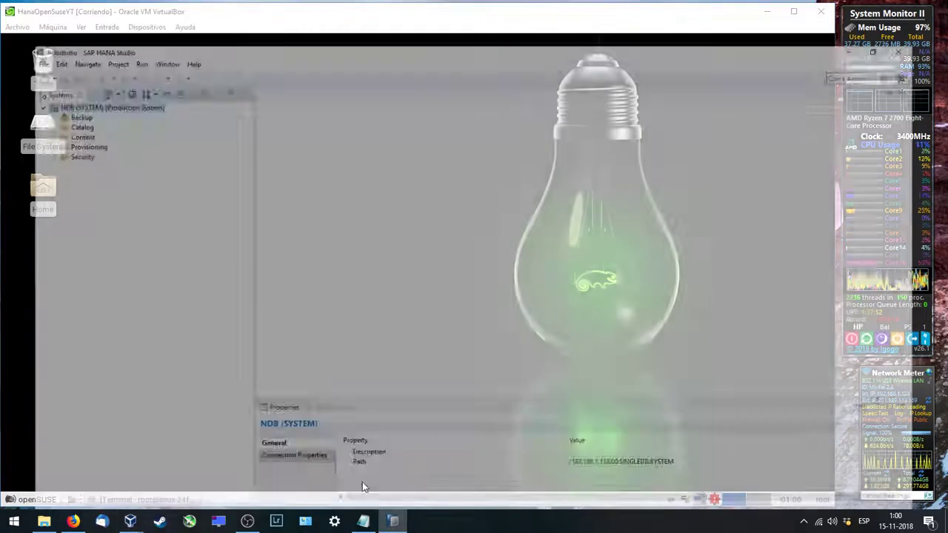
right_click(52, 71)
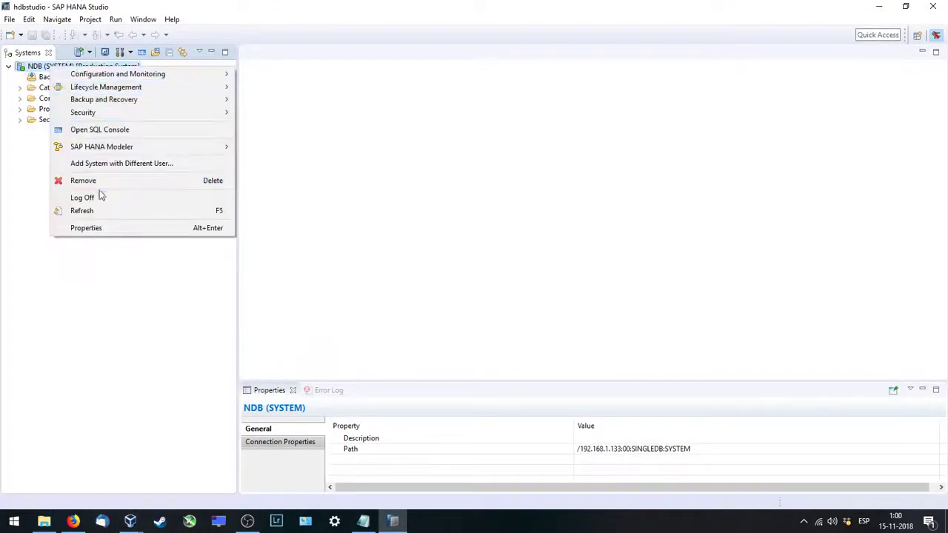
left_click(99, 210)
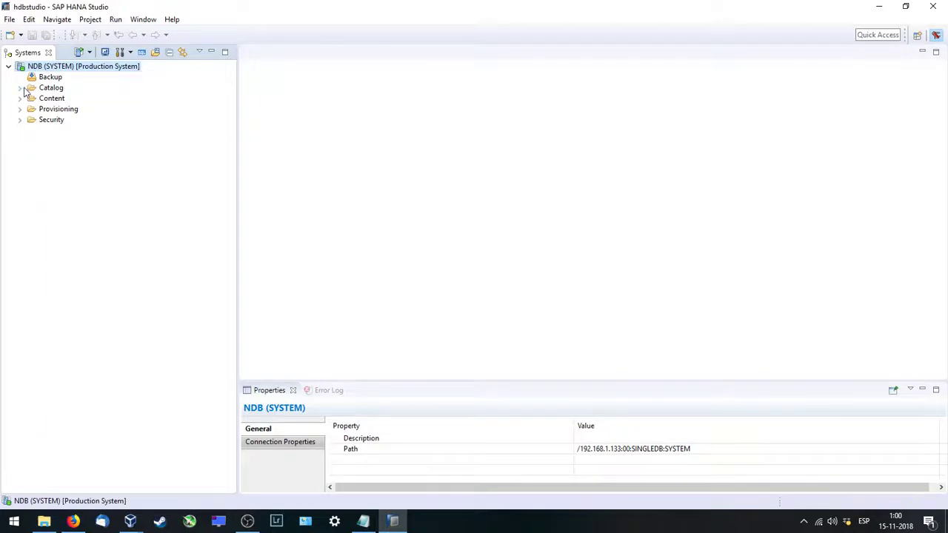
left_click(49, 78)
double_click(50, 77)
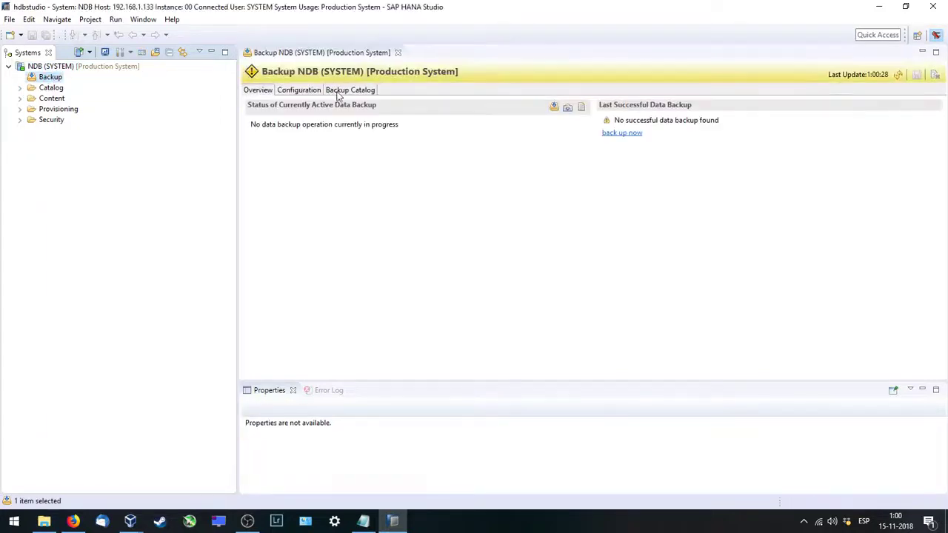
left_click(339, 90)
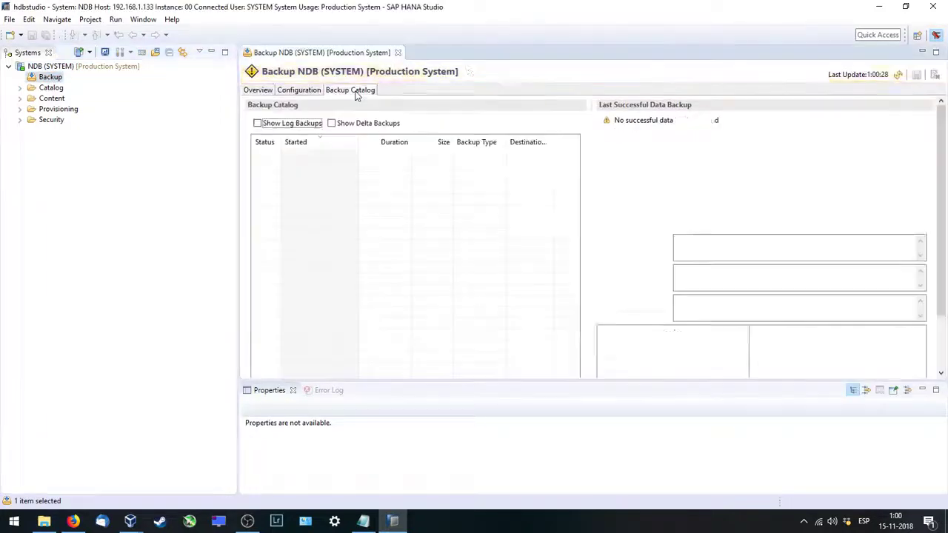
left_click(259, 90)
Step: Run a complete data backup of NDB to file, dismiss its summary, and reposition the VM terminal
left_click(554, 108)
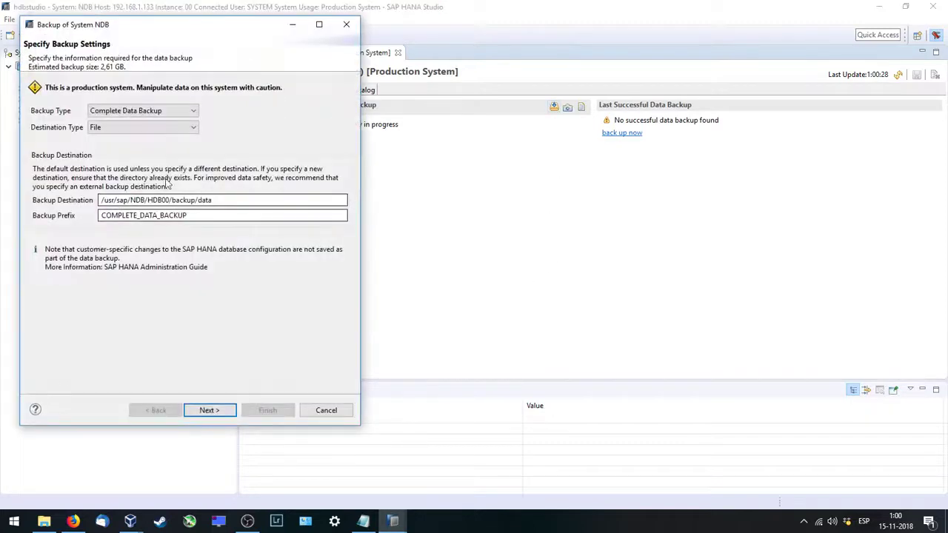
left_click(208, 409)
left_click(267, 411)
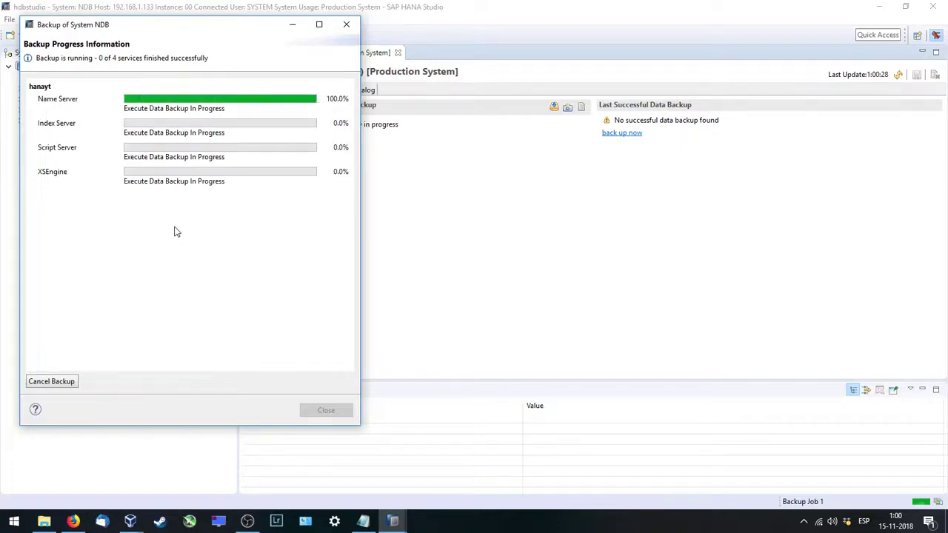
left_click(880, 7)
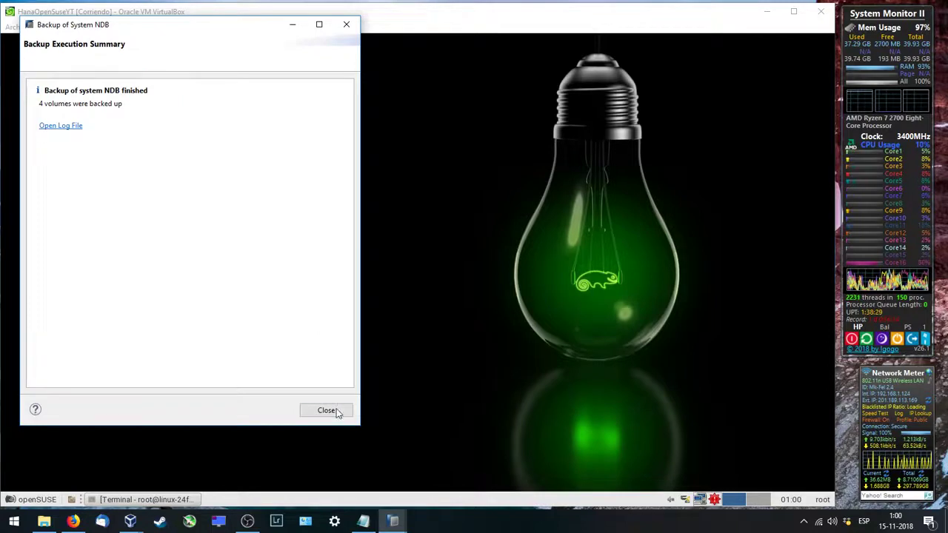
left_click(332, 411)
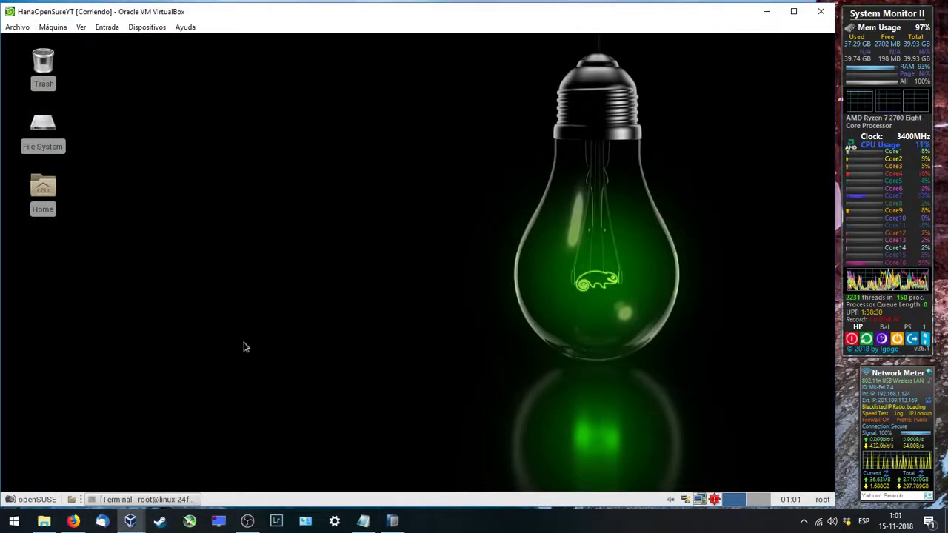
left_click(166, 500)
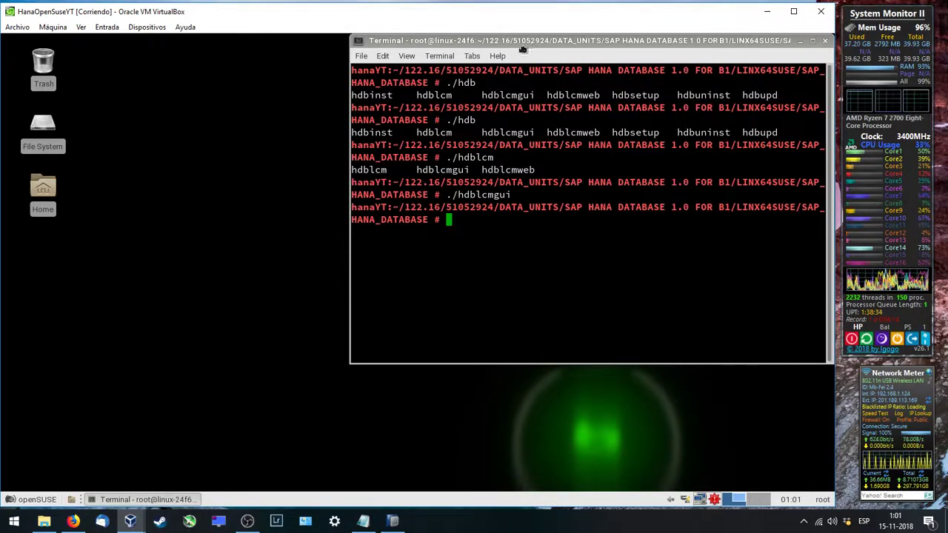
left_click_drag(523, 48, 355, 92)
Step: Check the NDB (SYSTEM) license properties: a temporary license expiring 13-02-2019
left_click(656, 86)
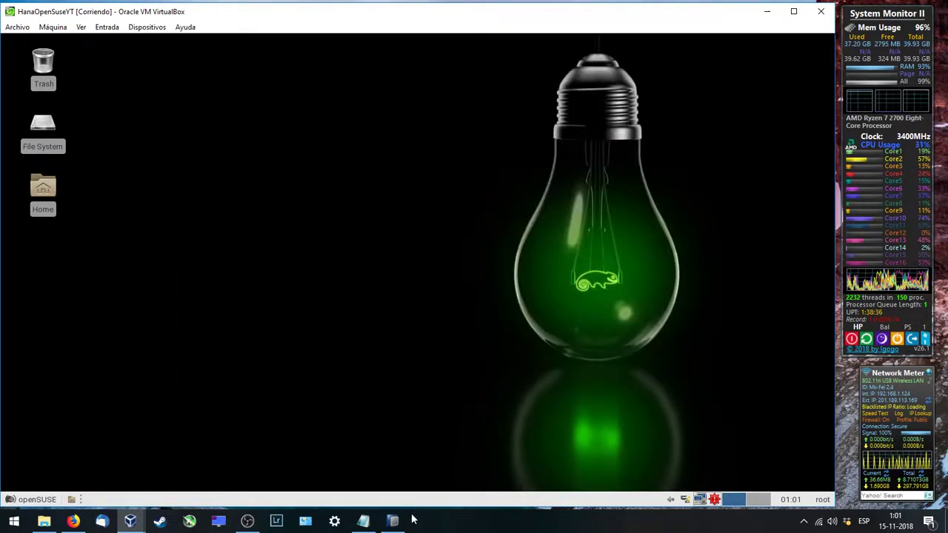
left_click(394, 520)
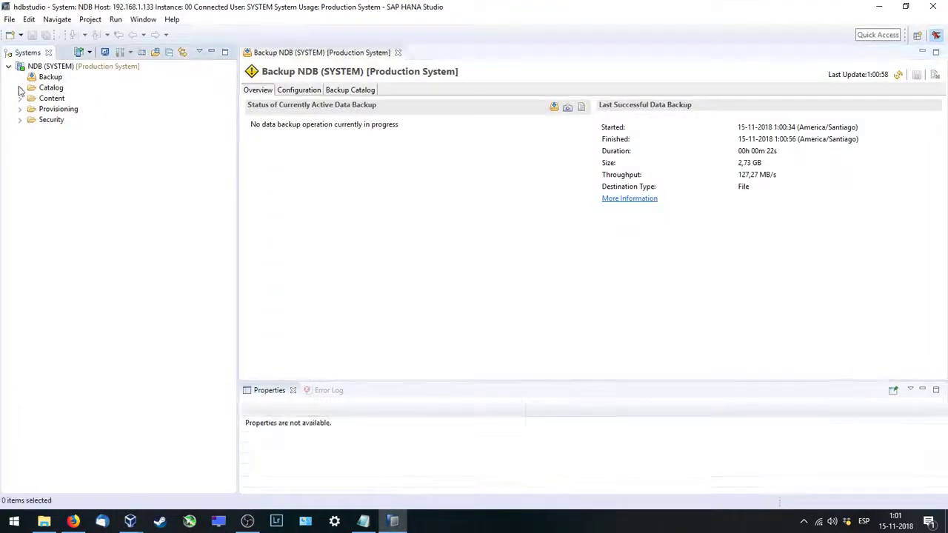
right_click(56, 68)
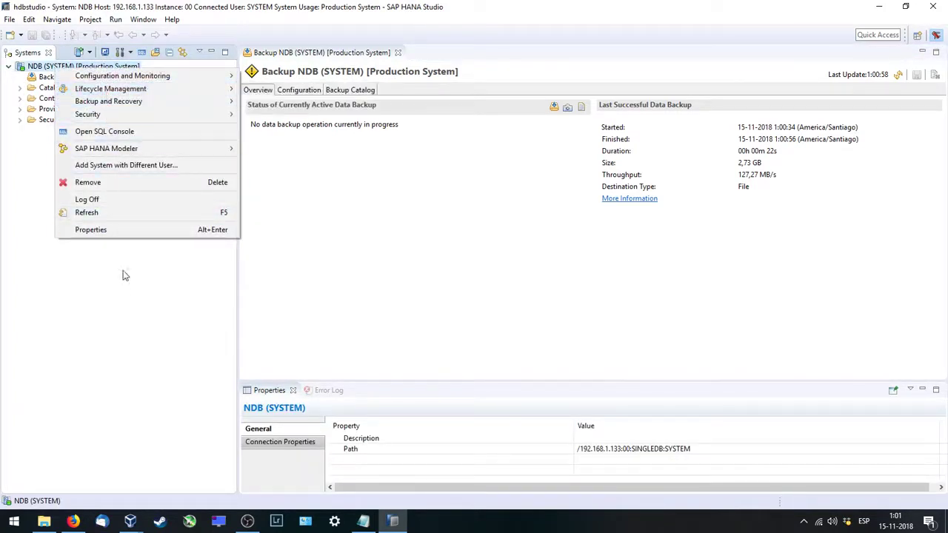
left_click(126, 230)
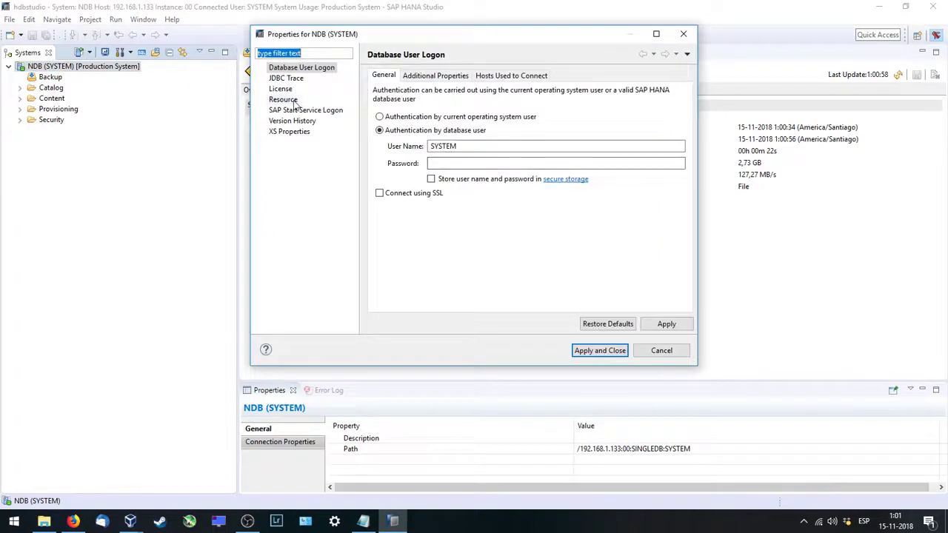
left_click(280, 89)
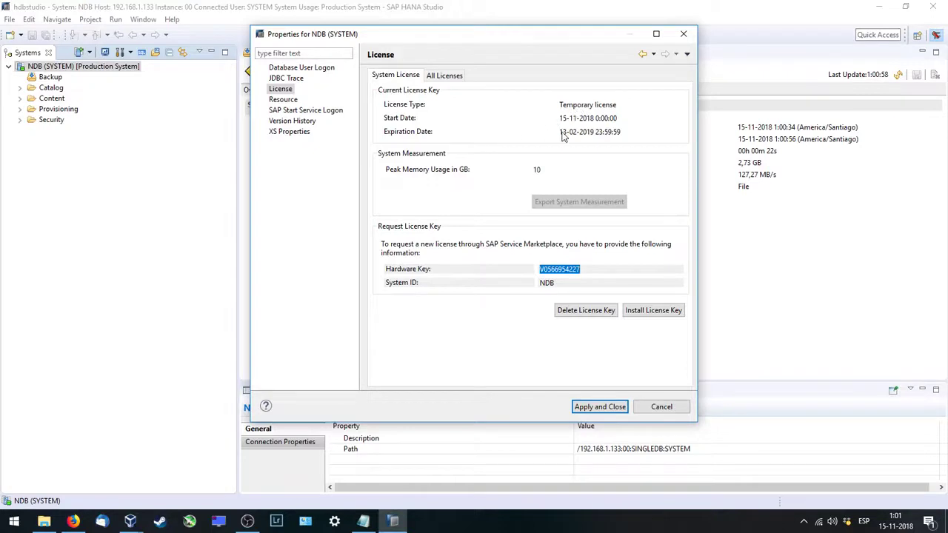
Step: Cancel the properties dialog and exit SAP HANA Studio, confirming the exit
left_click(659, 407)
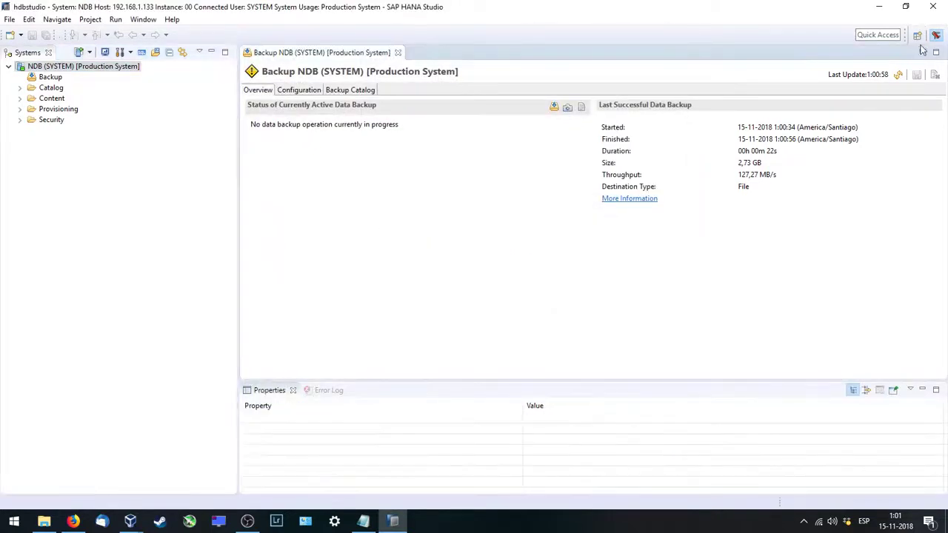
left_click(933, 8)
left_click(521, 274)
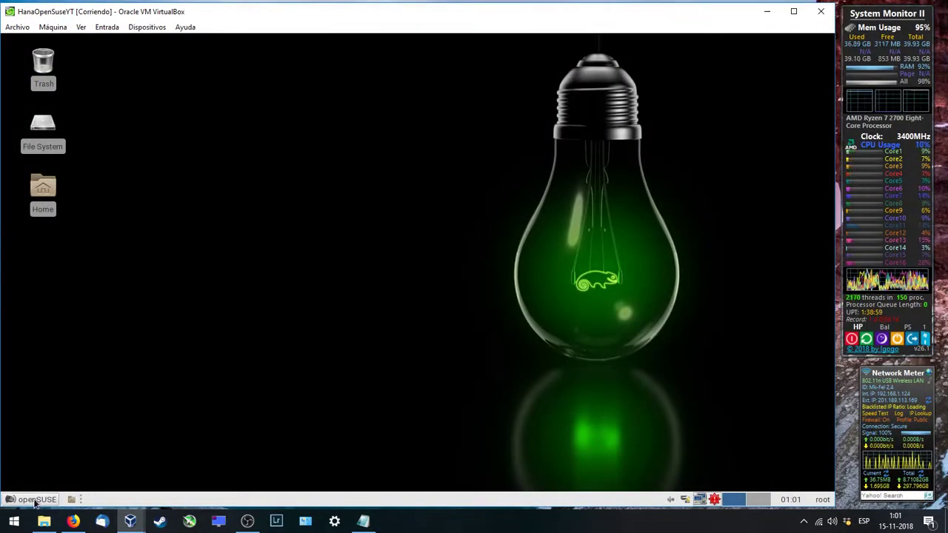
Step: Add 'one last task,,,update the system' to the Notepad notes, then open a Desktop-folder terminal
right_click(362, 141)
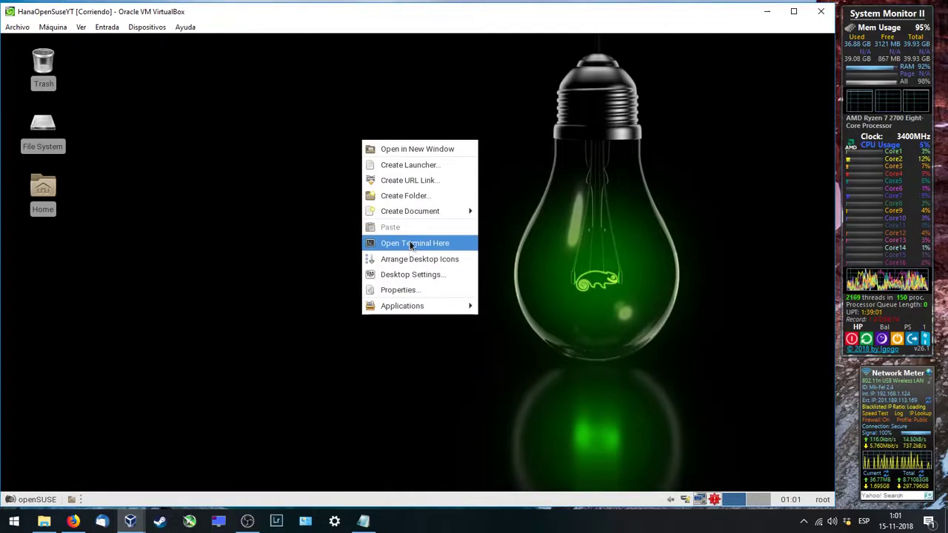
left_click(387, 436)
left_click(363, 521)
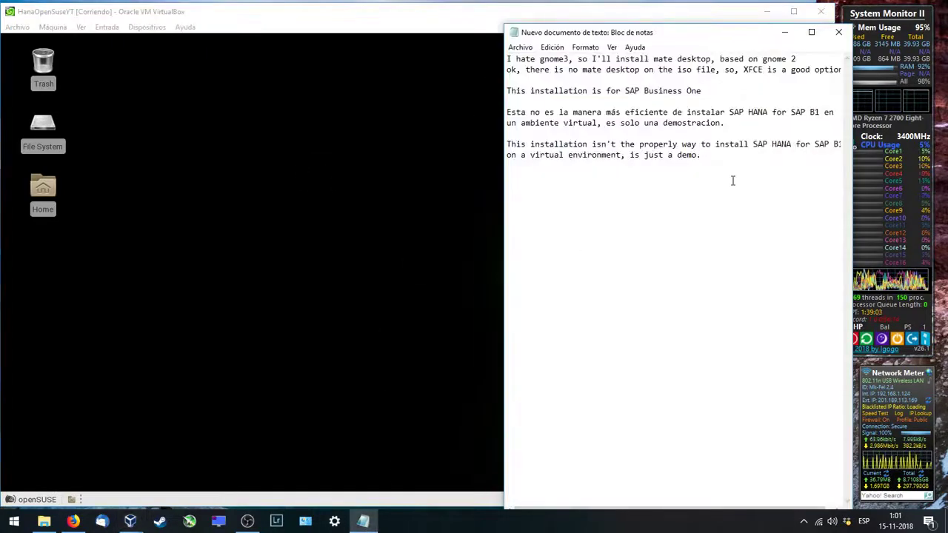
key("Return")
key("Return")
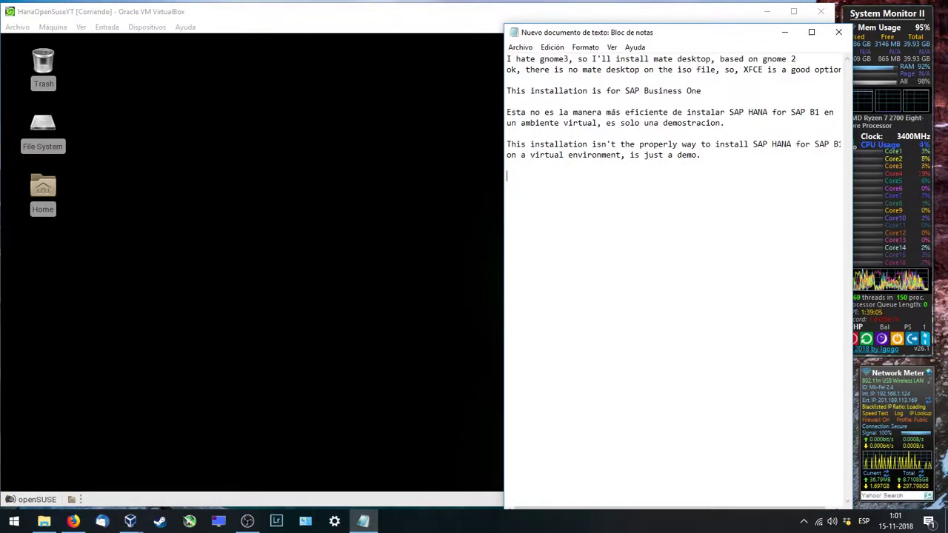
type("one l")
key("BackSpace")
key("BackSpace")
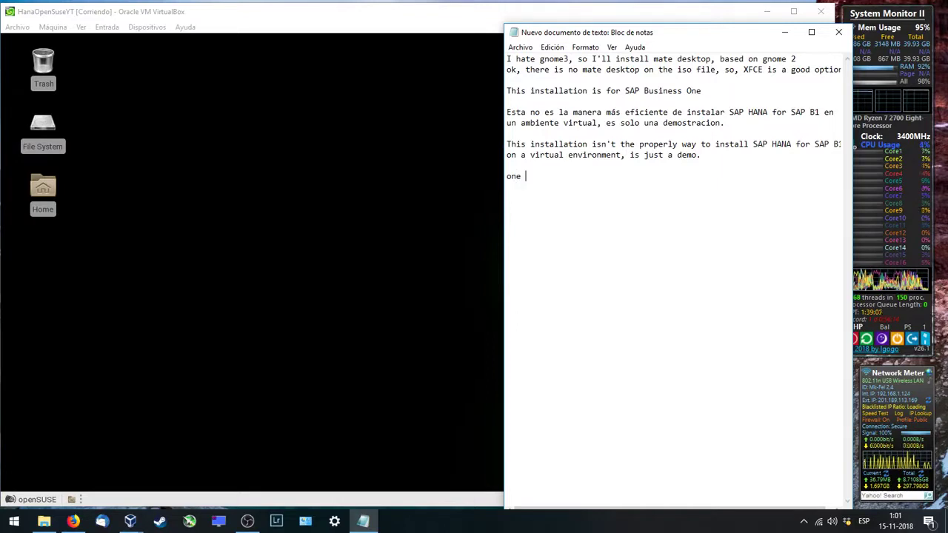
type("more")
key("BackSpace")
key("BackSpace")
key("BackSpace")
key("BackSpace")
key("BackSpace")
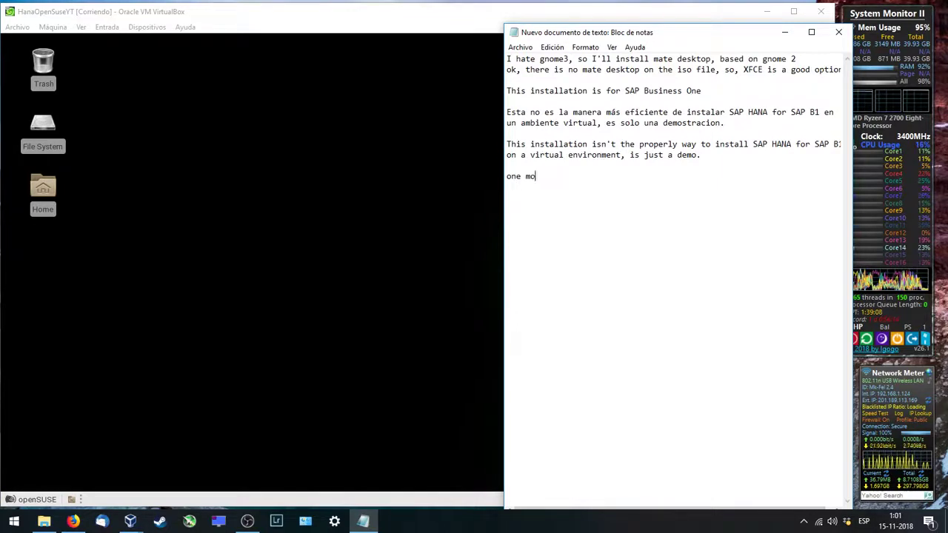
type("last co")
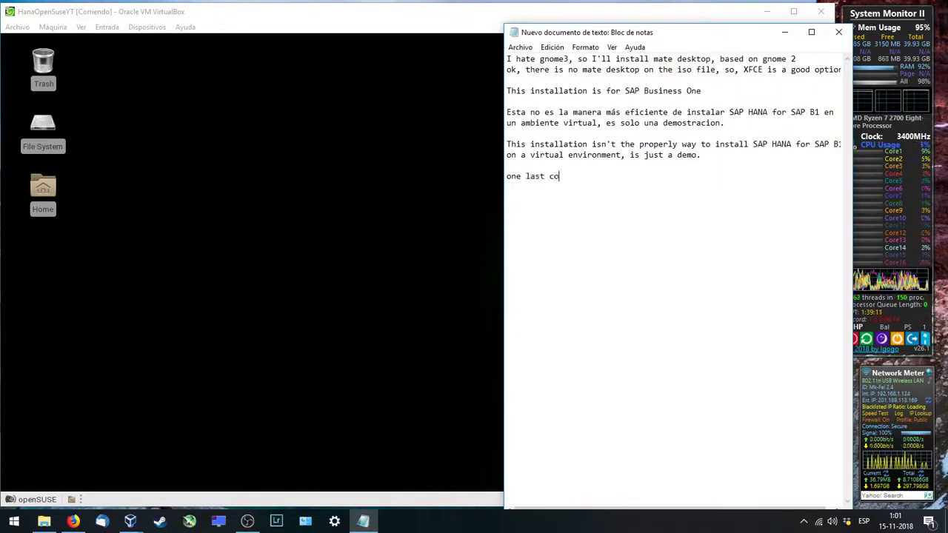
key("BackSpace")
key("BackSpace")
type("task,,,")
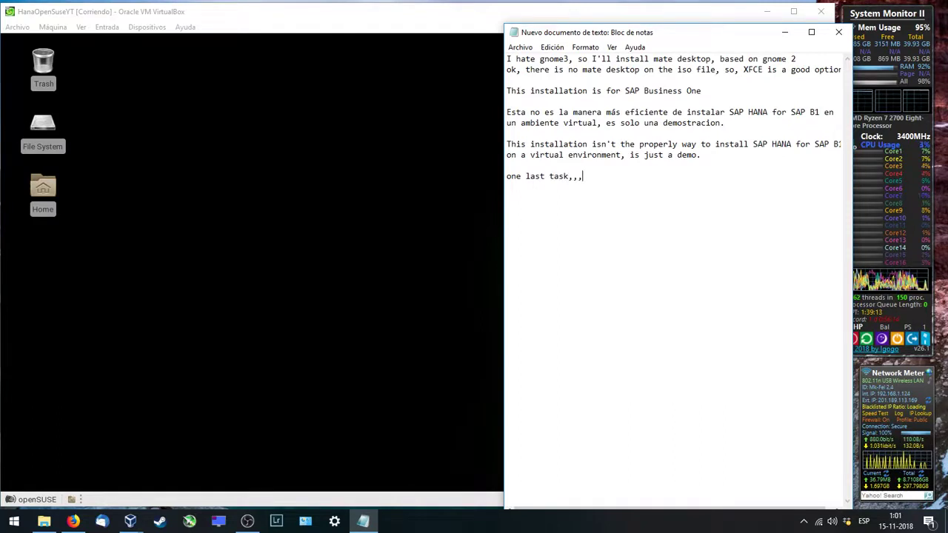
type("u")
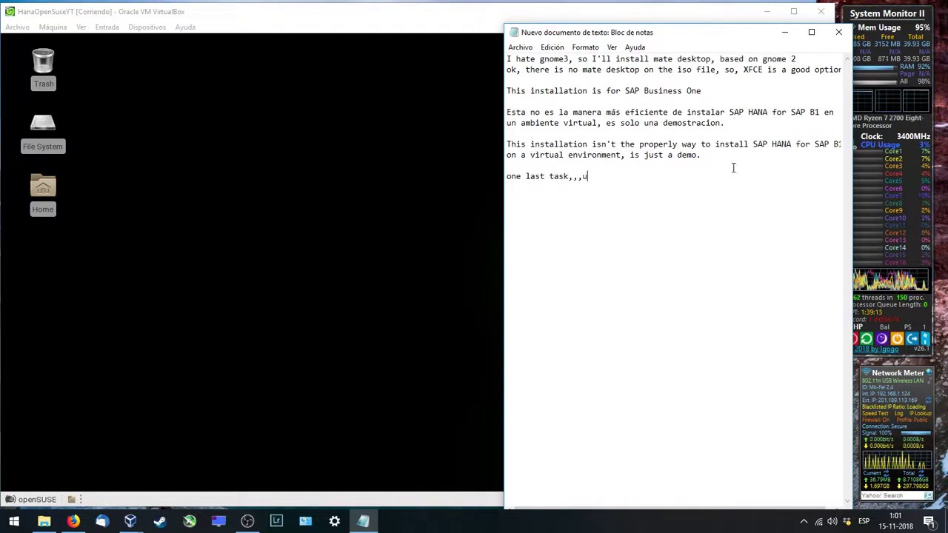
type("p0date")
key("BackSpace")
key("BackSpace")
key("BackSpace")
key("BackSpace")
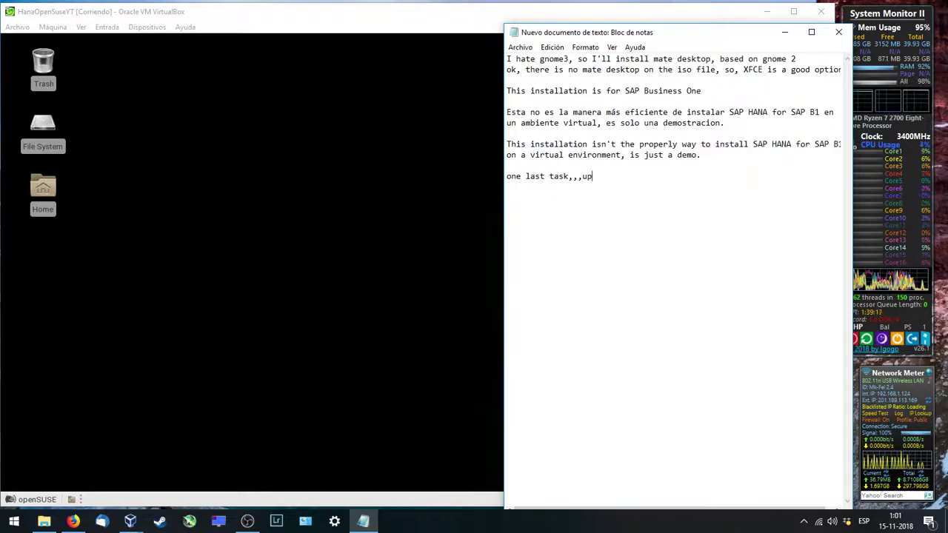
type("the system")
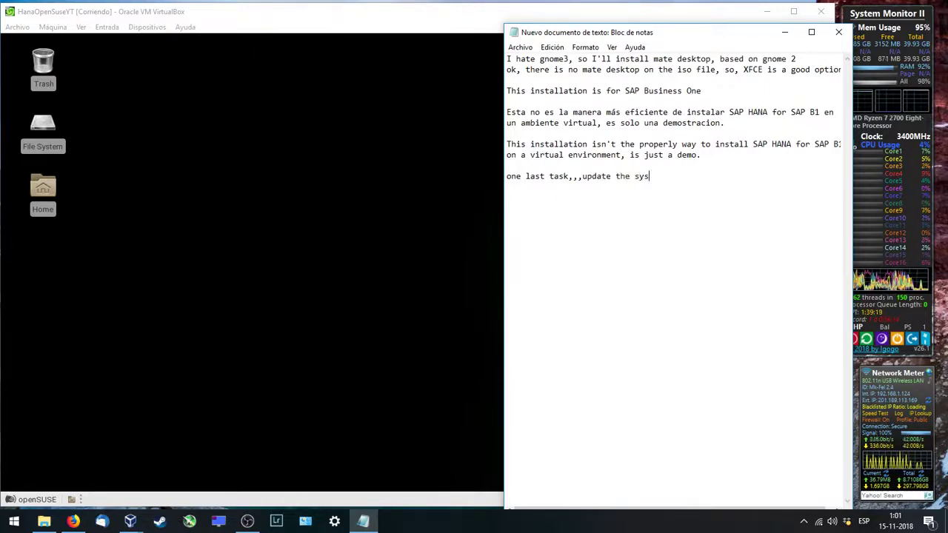
right_click(297, 197)
left_click(351, 296)
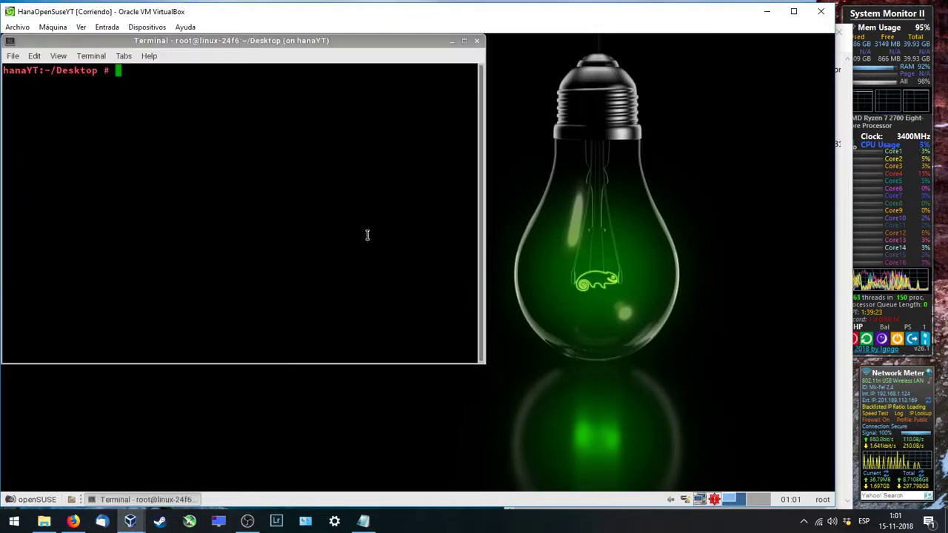
Step: Refresh the repositories with zypper ref and start the upgrade with zypper up
type("z")
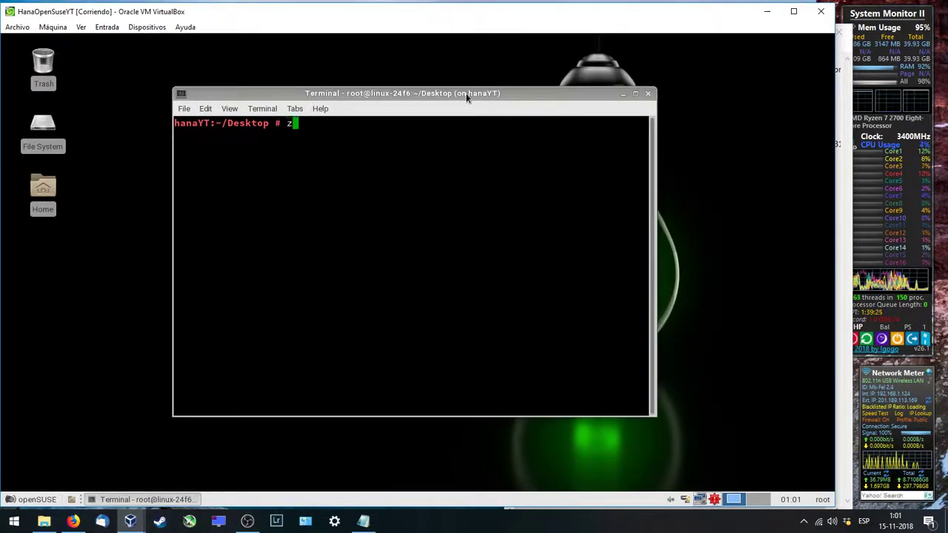
type("ypper ref")
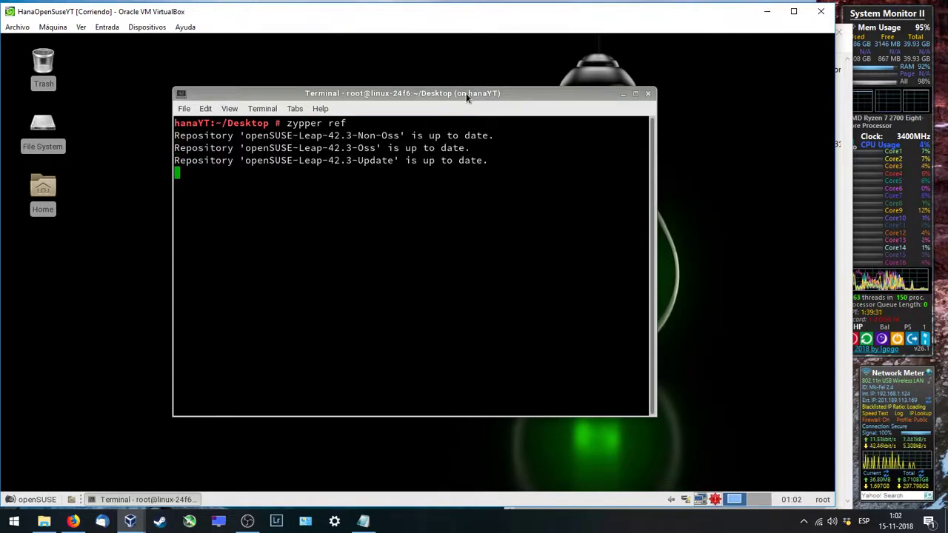
key("BackSpace")
key("BackSpace")
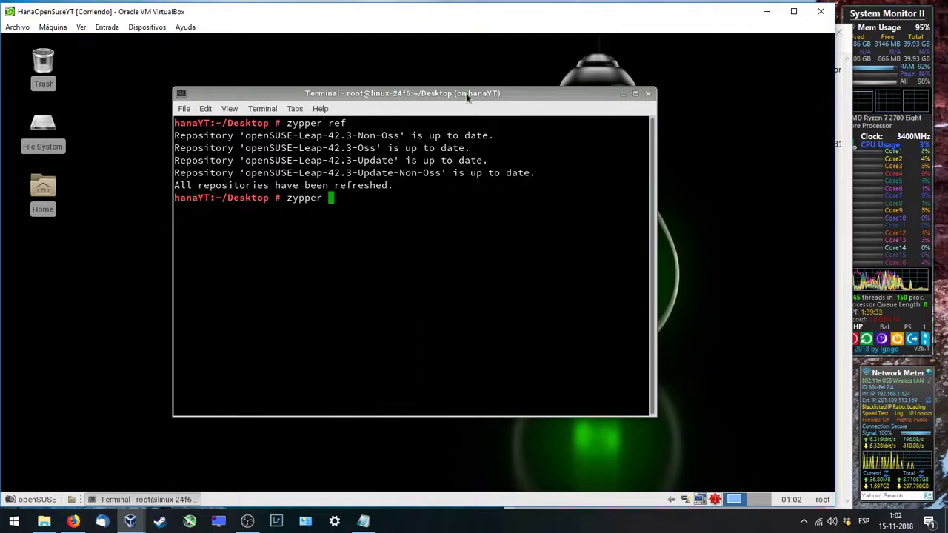
type("up")
key("Return")
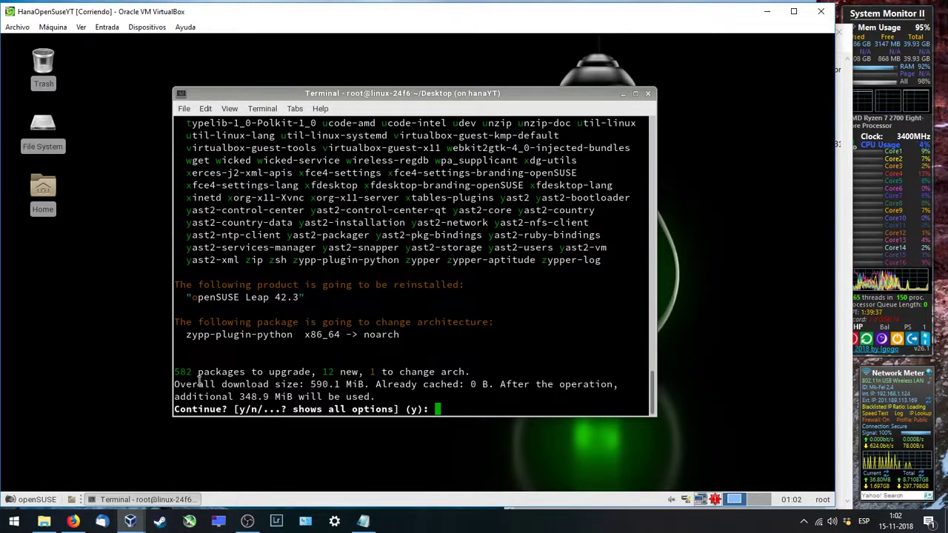
Step: Review the 582-package, 590.1 MiB upgrade summary and confirm it with 'y'
left_click_drag(175, 372, 467, 372)
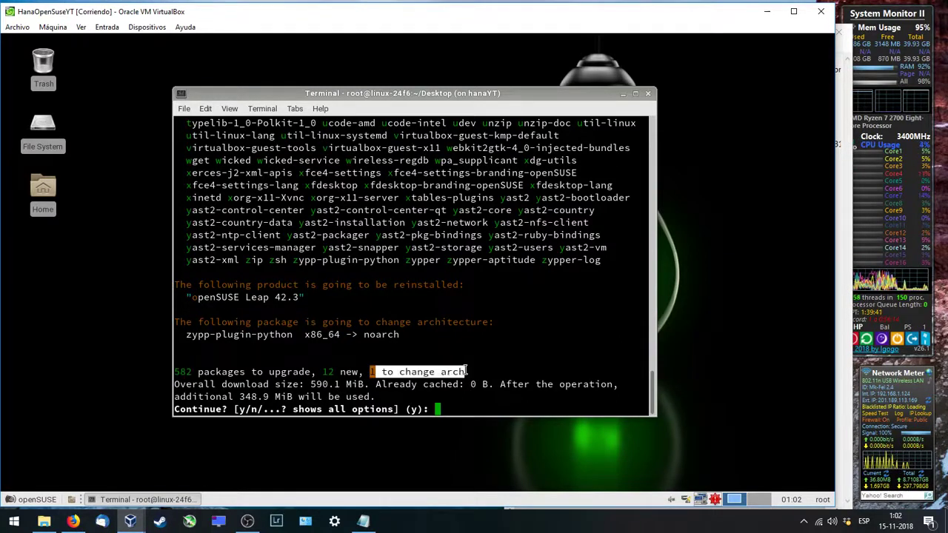
left_click(400, 384)
left_click_drag(346, 384, 363, 383)
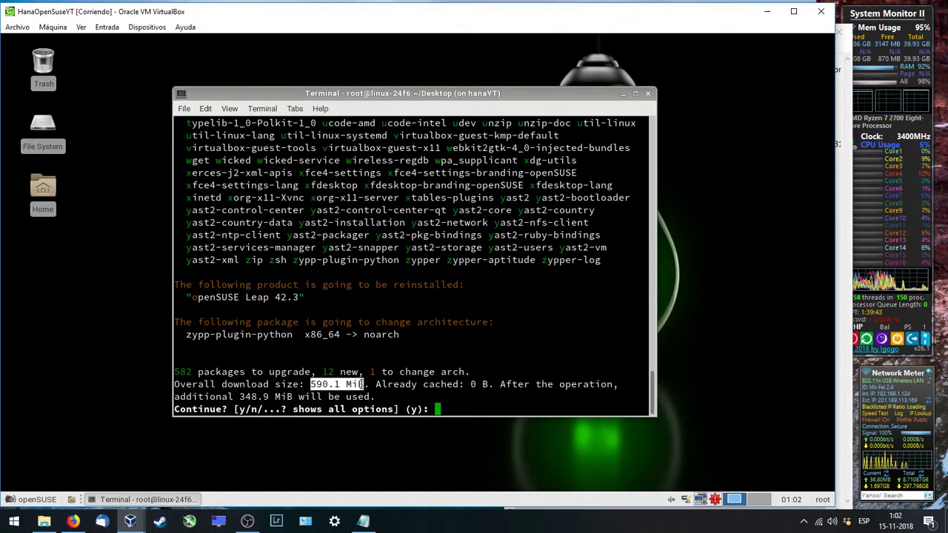
left_click(454, 405)
type("y")
key("Return")
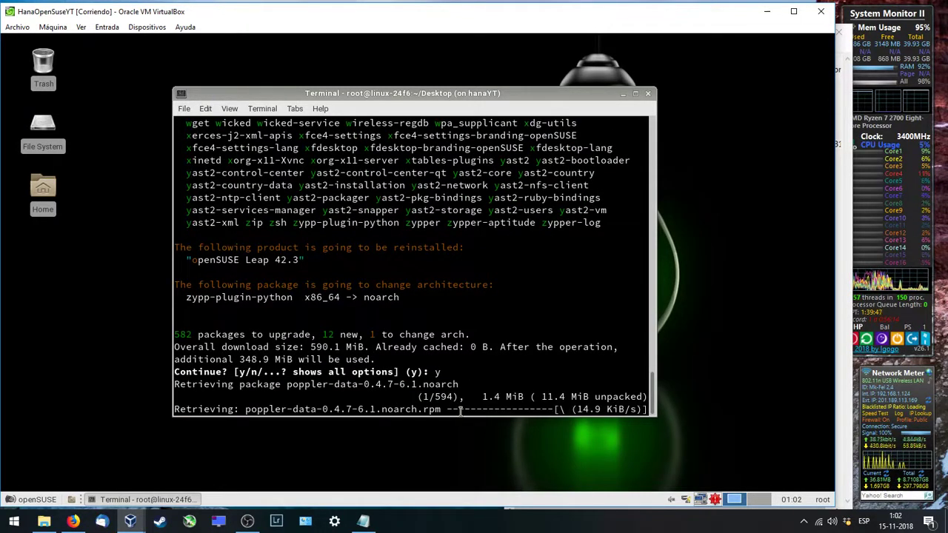
Step: Append ', after the install, reboot and thats it' to the notes and close Notepad without saving
left_click(363, 520)
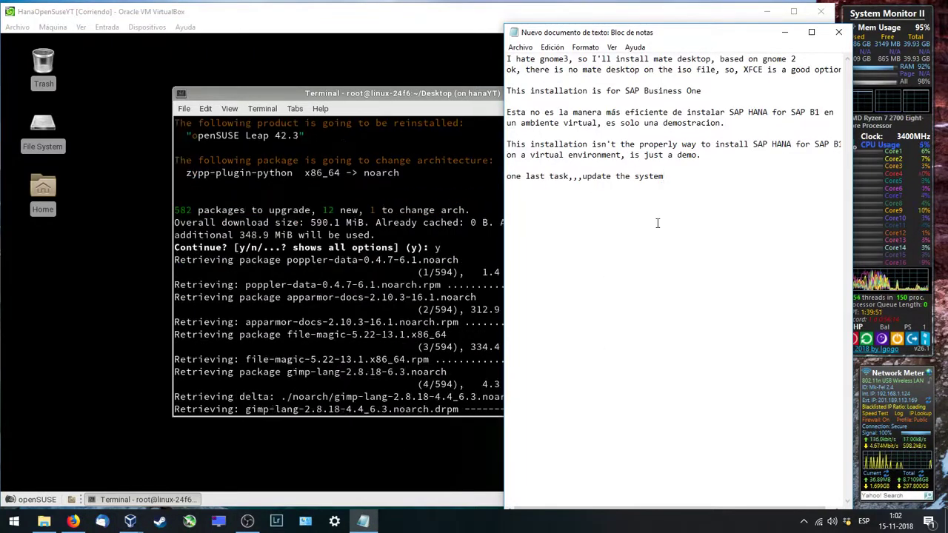
type(", after ")
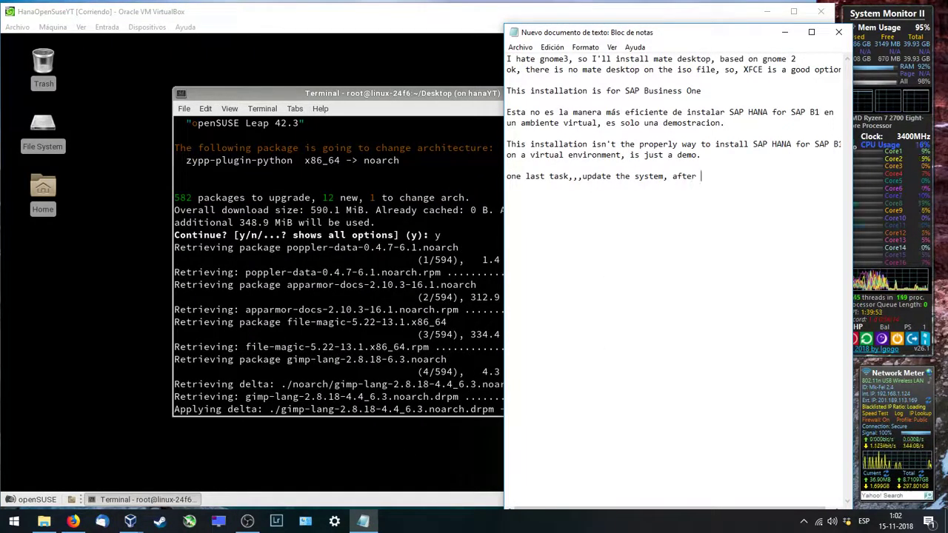
type("the ")
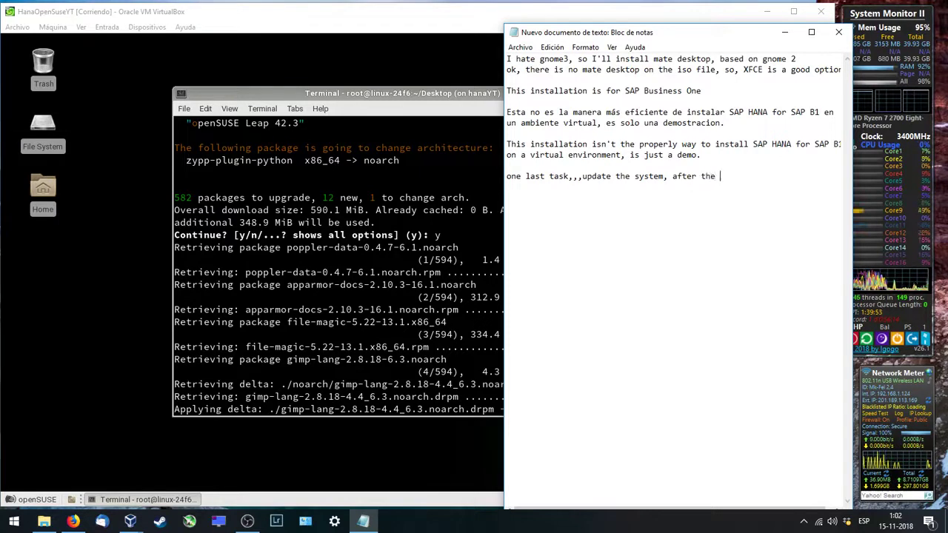
type("install")
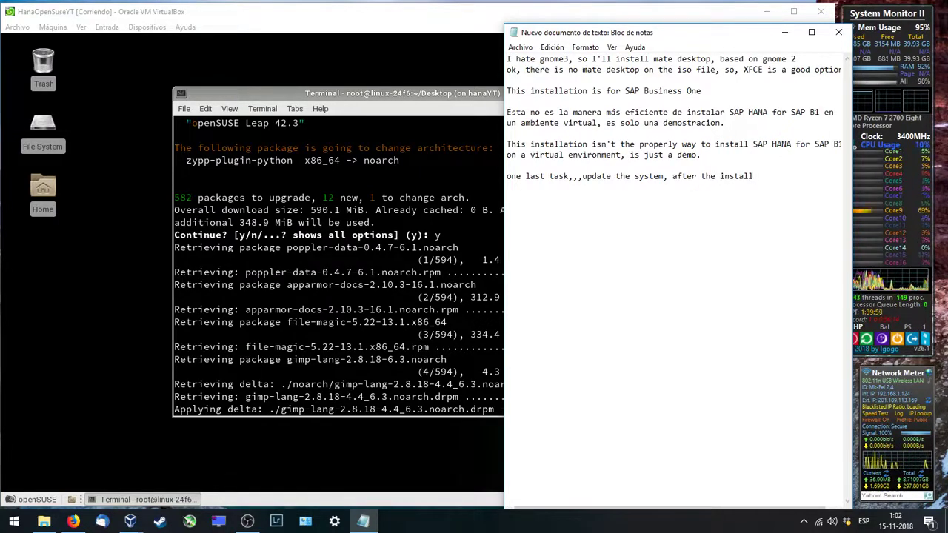
type(", reboor")
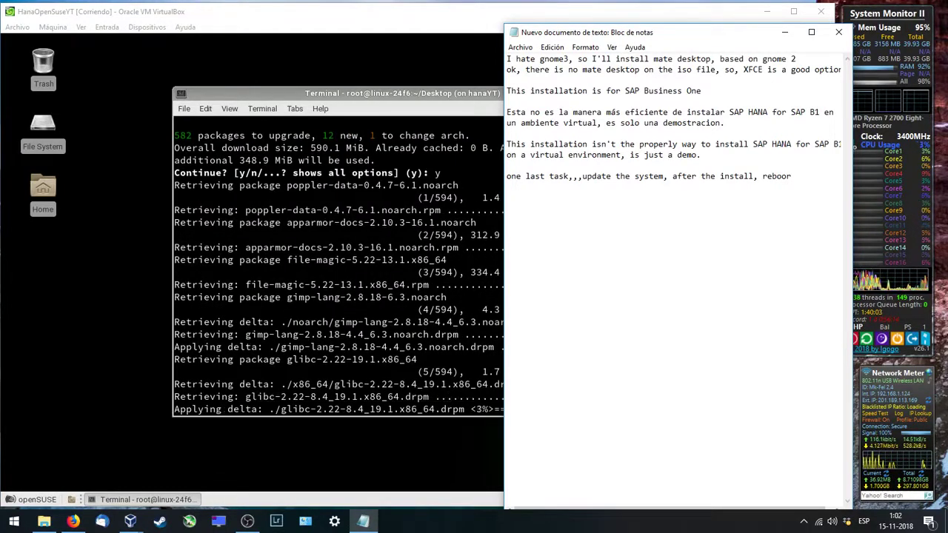
type("t")
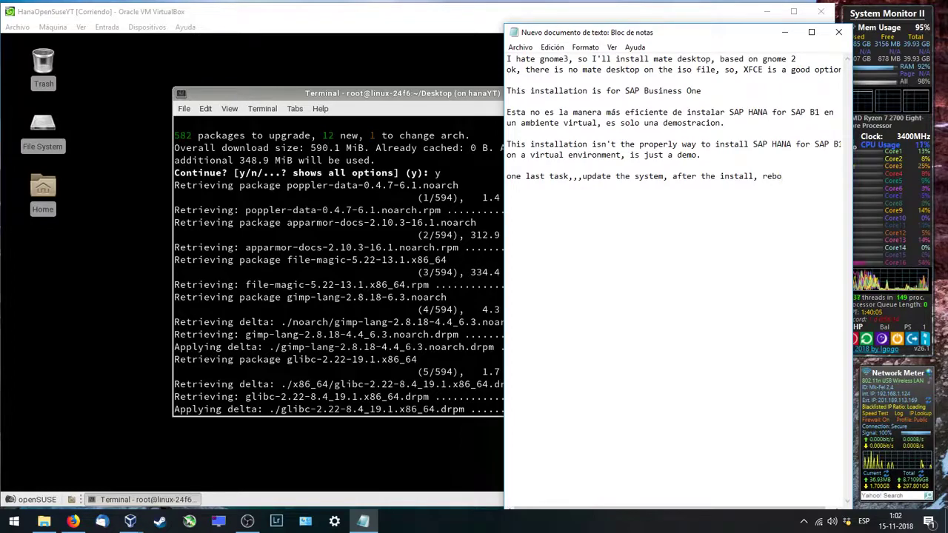
type("ot and")
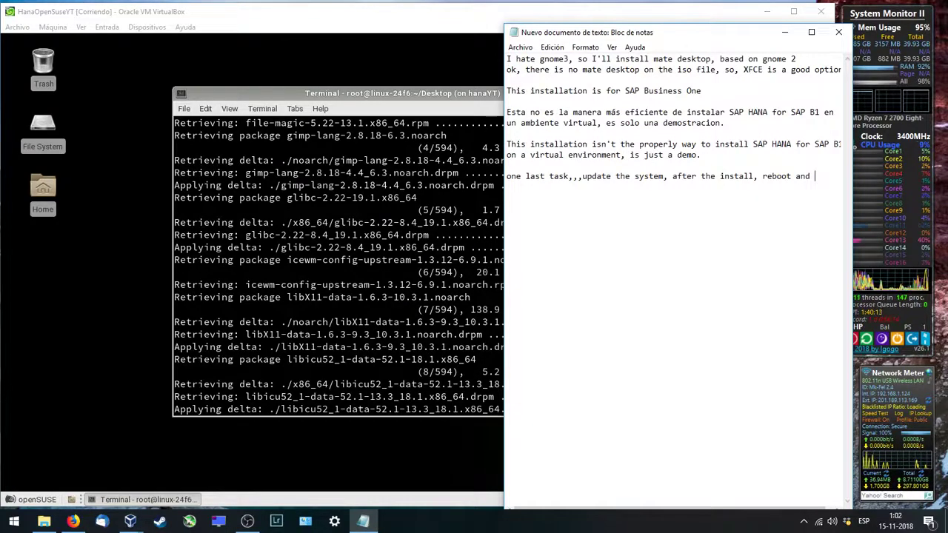
type("tha")
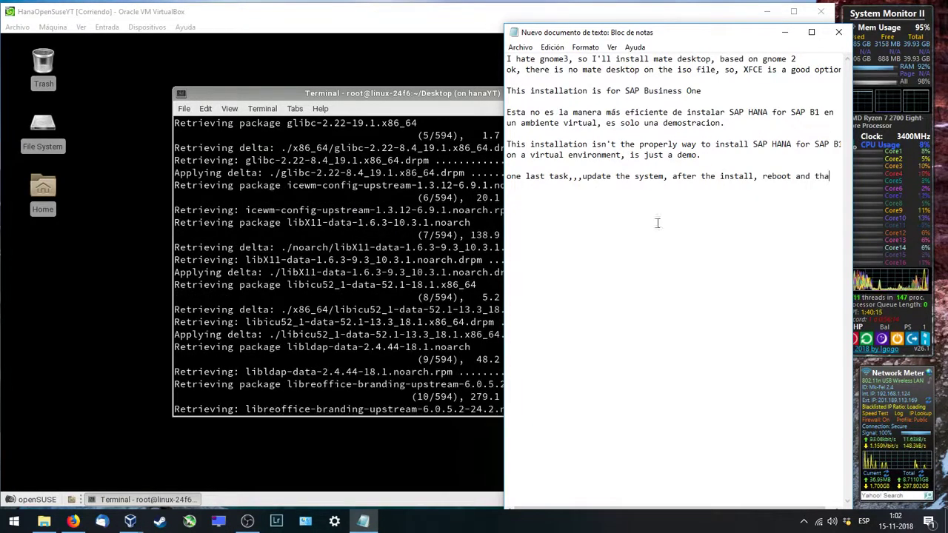
type("ts it")
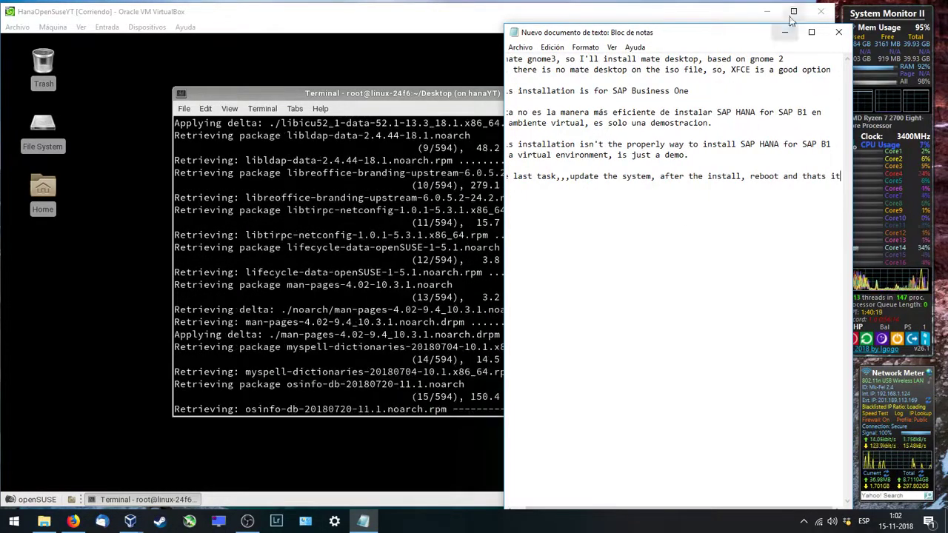
left_click(839, 31)
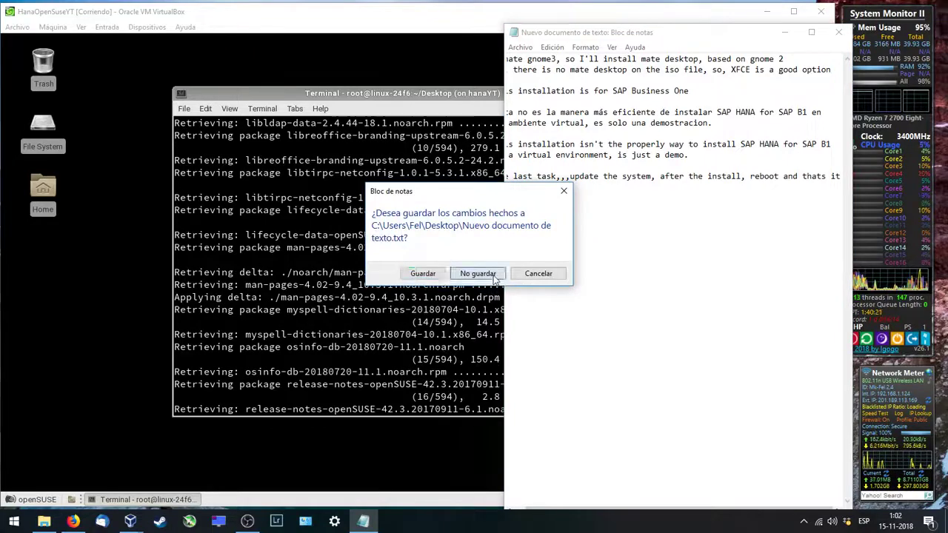
left_click(492, 274)
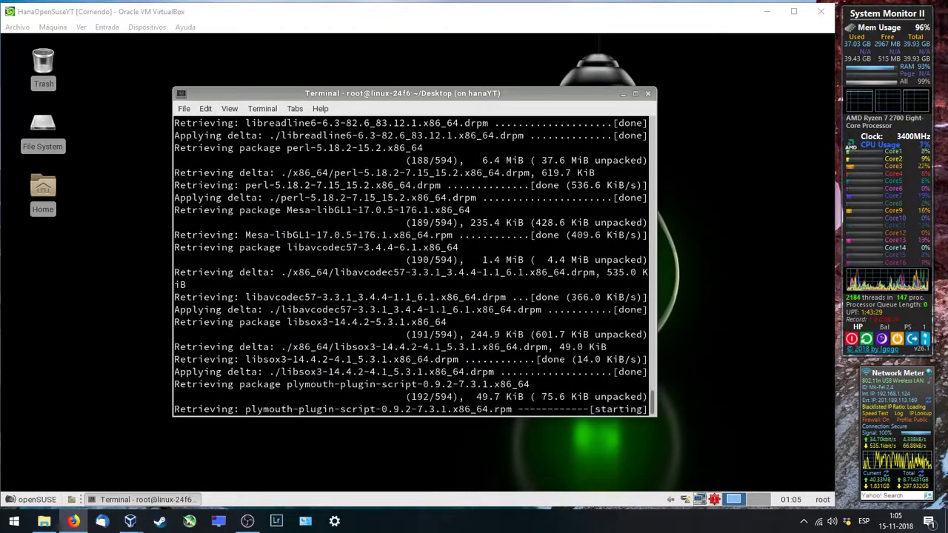
Step: In a new Desktop terminal, switch to ndbadm and run 'HDB stop'
right_click(85, 317)
left_click(123, 407)
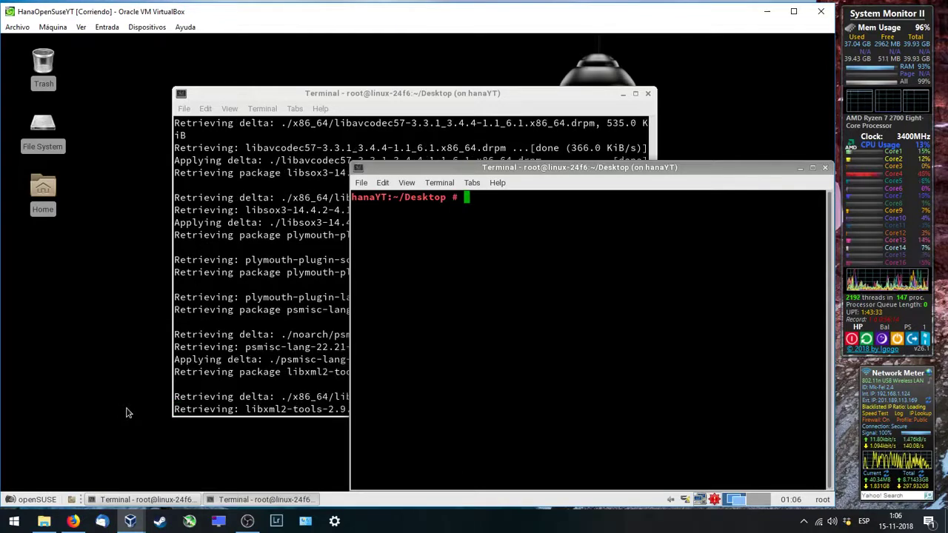
type("su - ndbadm")
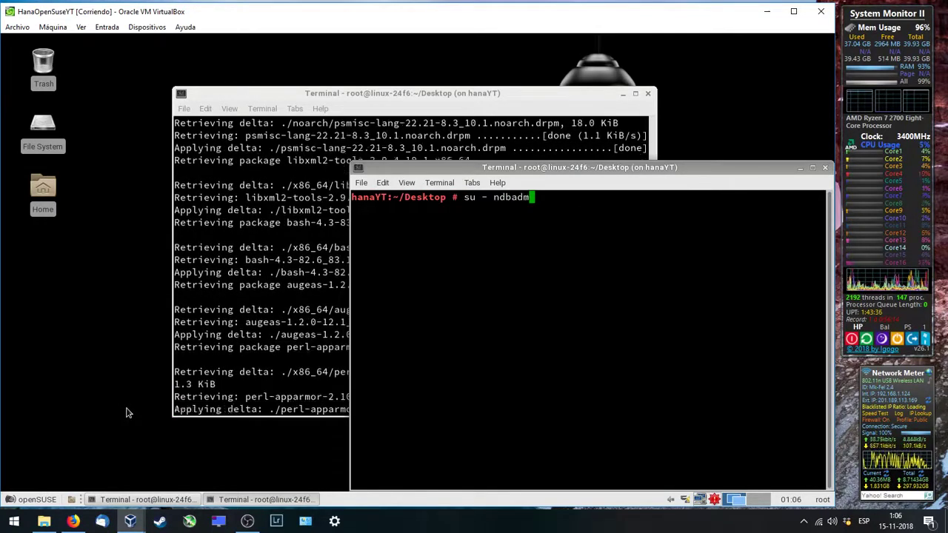
key("Return")
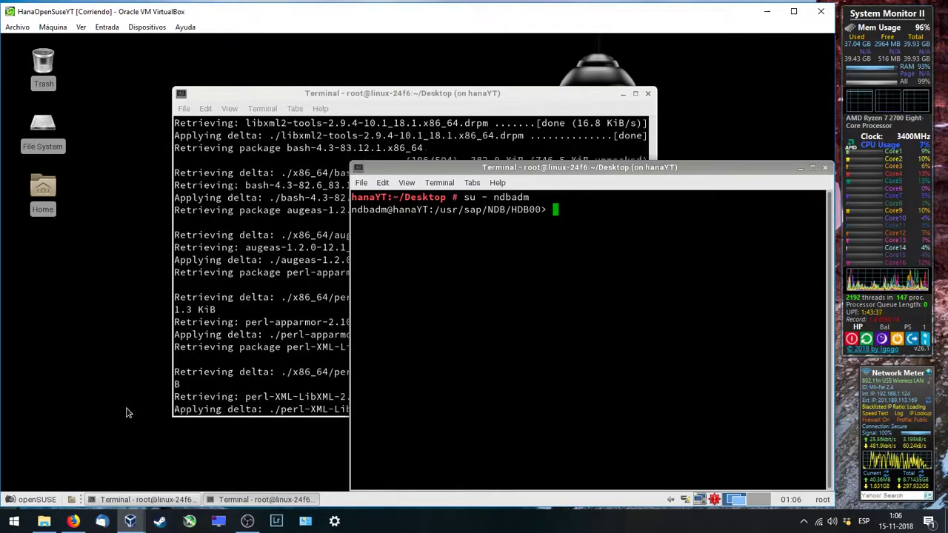
type("HDB stop")
key("Return")
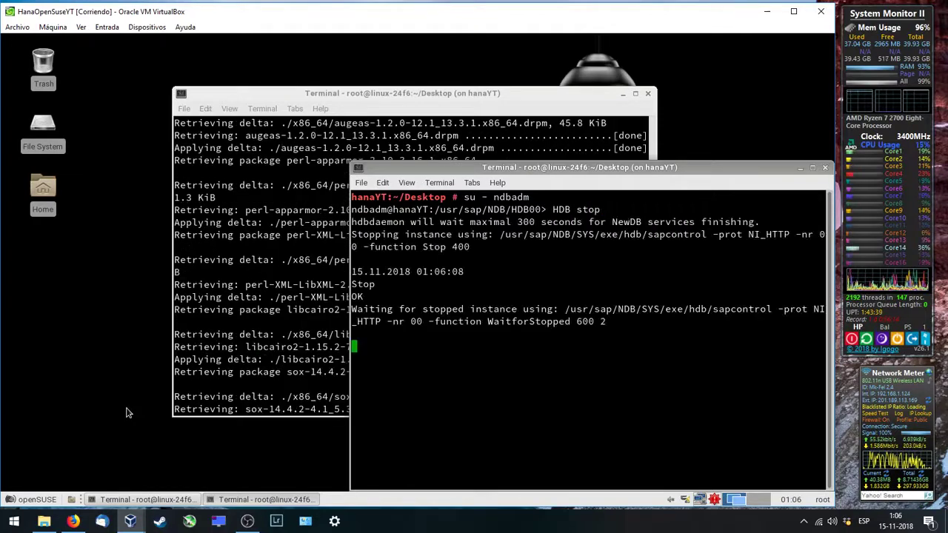
Step: Close the second terminal once hdbdaemon reports stopped, and move focus off the VM
left_click_drag(500, 175, 468, 70)
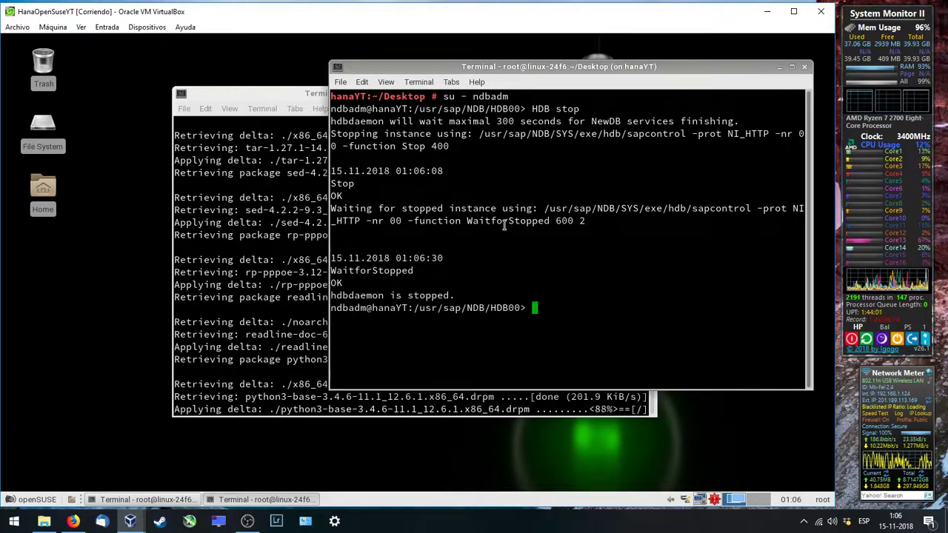
left_click(805, 67)
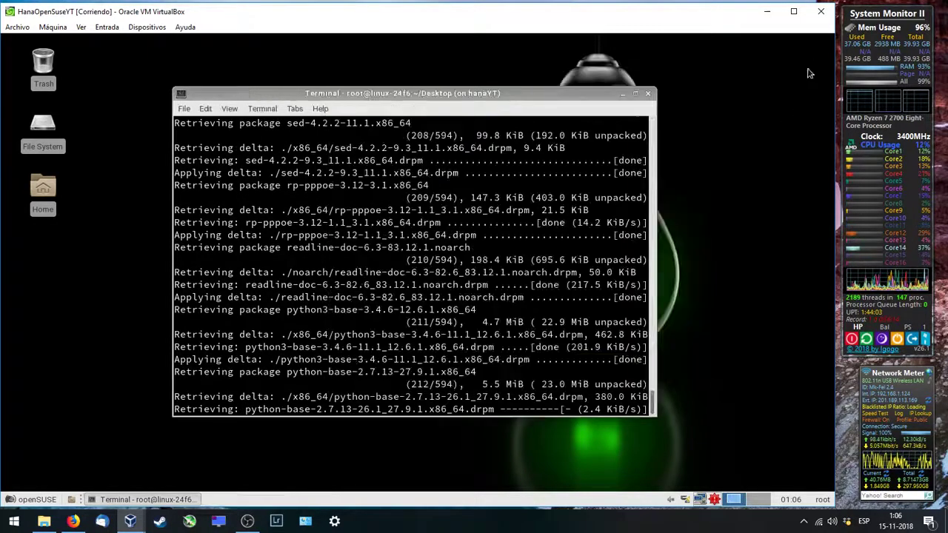
left_click(94, 347)
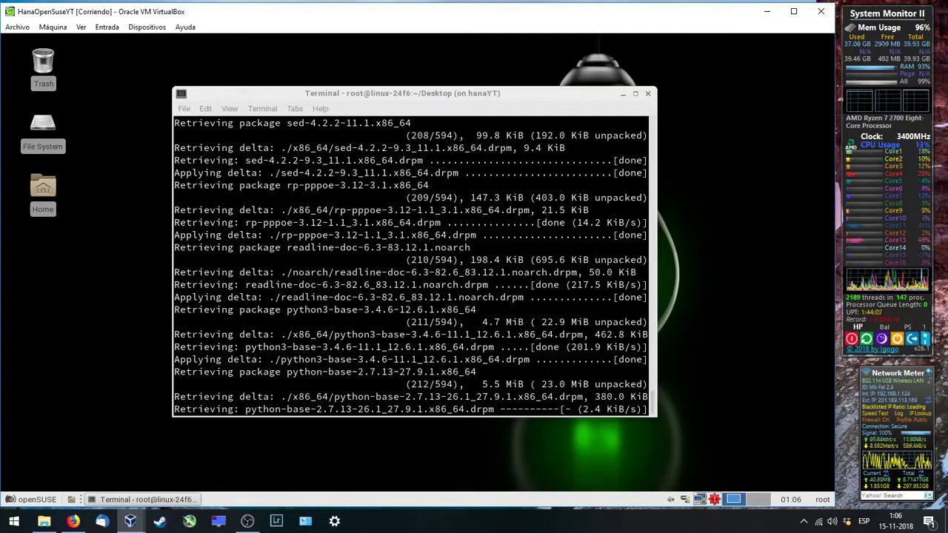
left_click(72, 521)
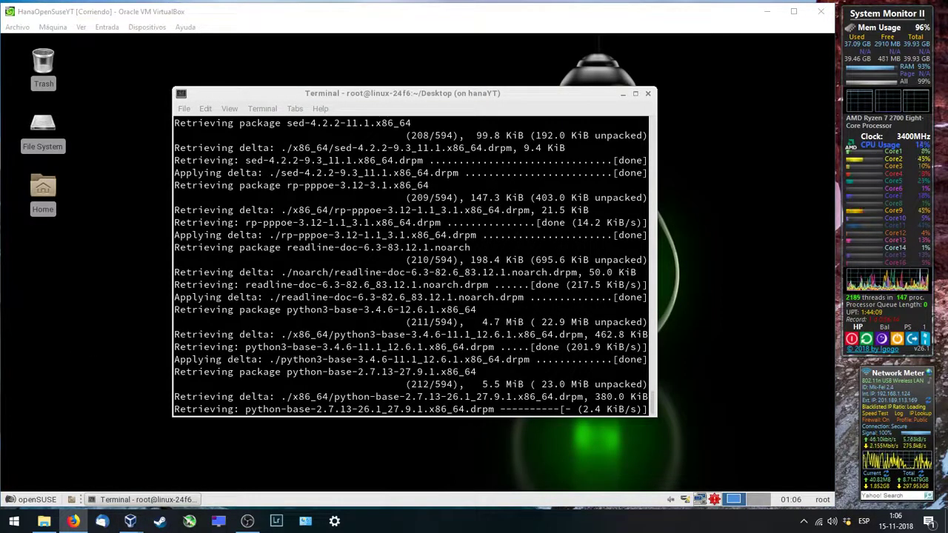
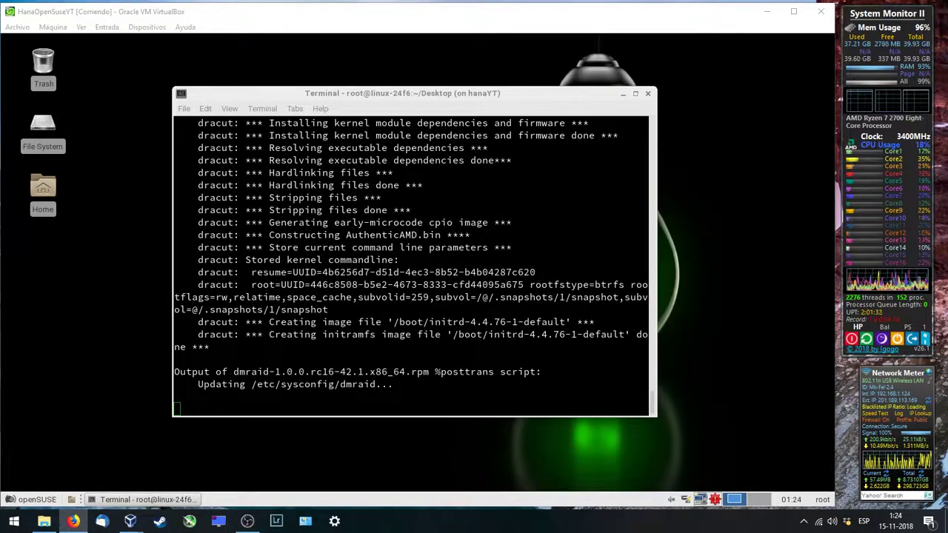
Step: Run the reboot command in the guest terminal to restart openSUSE
left_click(366, 409)
type("reb")
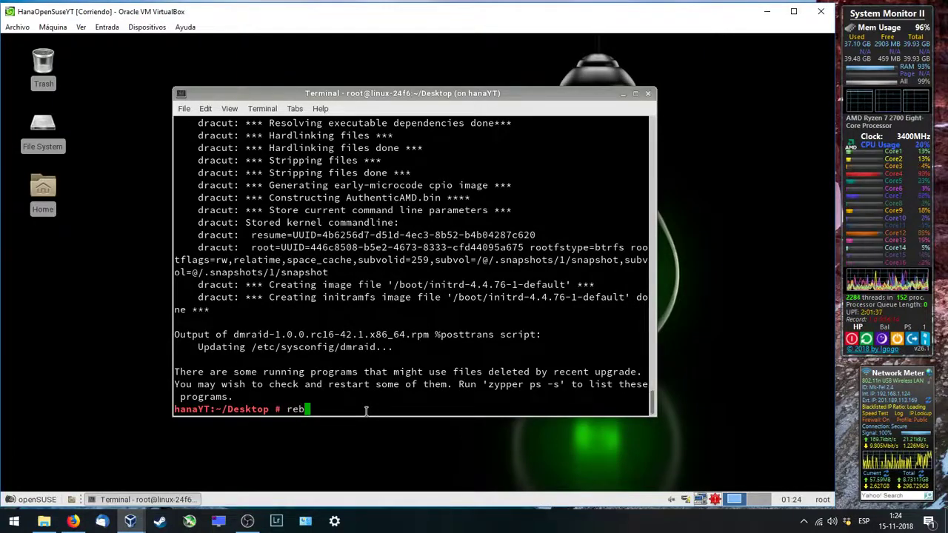
type("oot")
key("Return")
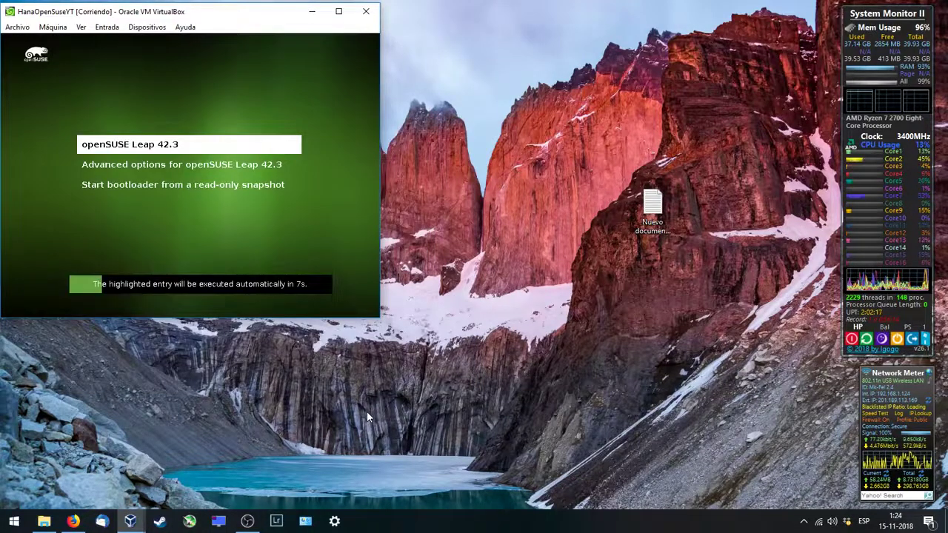
Step: Dismiss the mouse-capture notice and boot the openSUSE Leap 42.3 GRUB entry
left_click(302, 209)
key("Return")
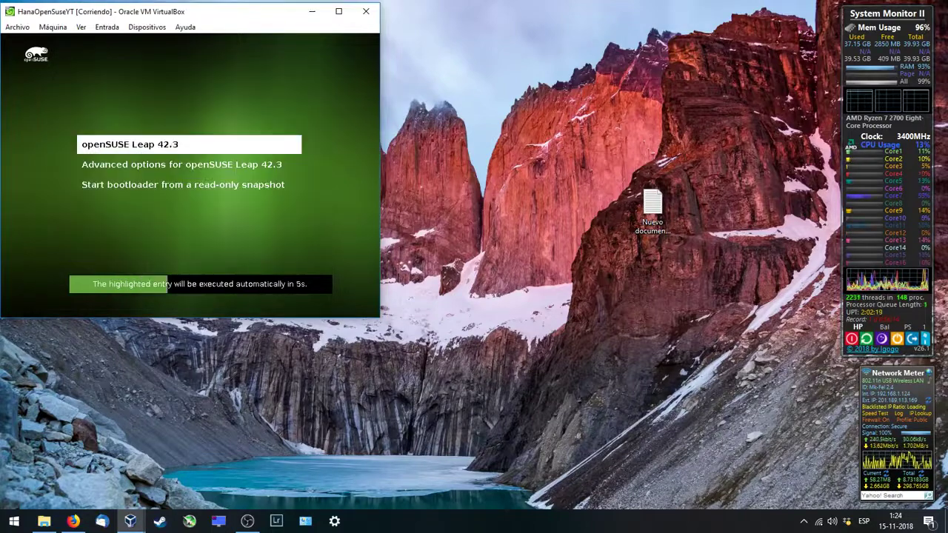
key("Return")
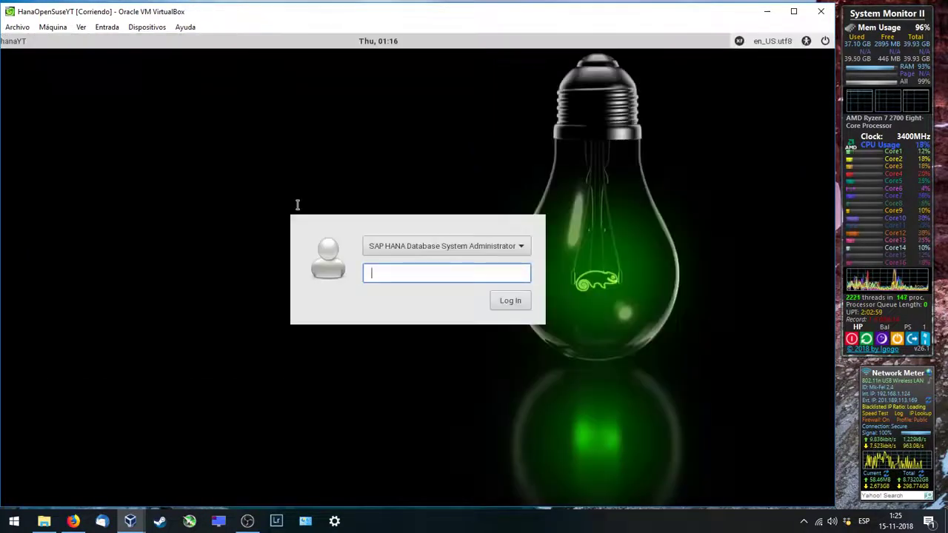
Step: Log in as user root via Other... with the root password
left_click(385, 249)
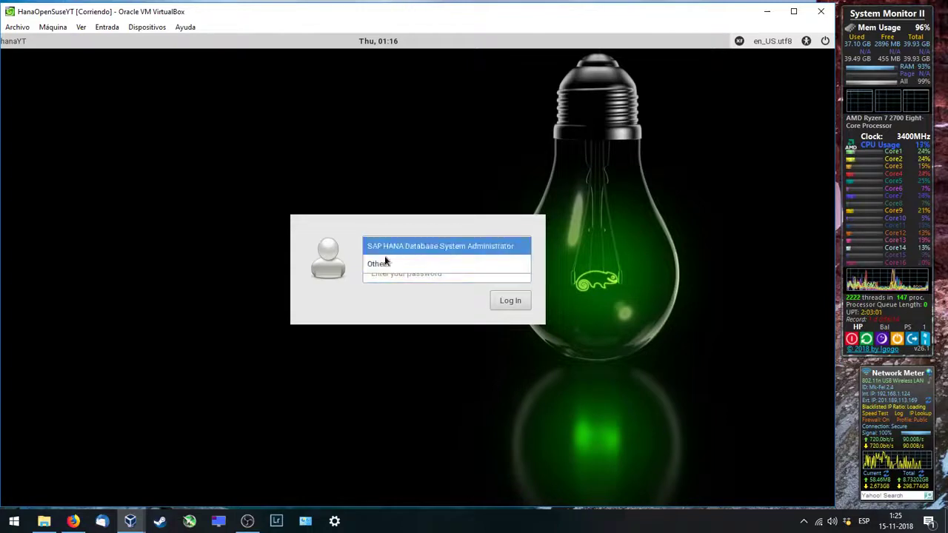
left_click(386, 264)
left_click(384, 261)
type("root")
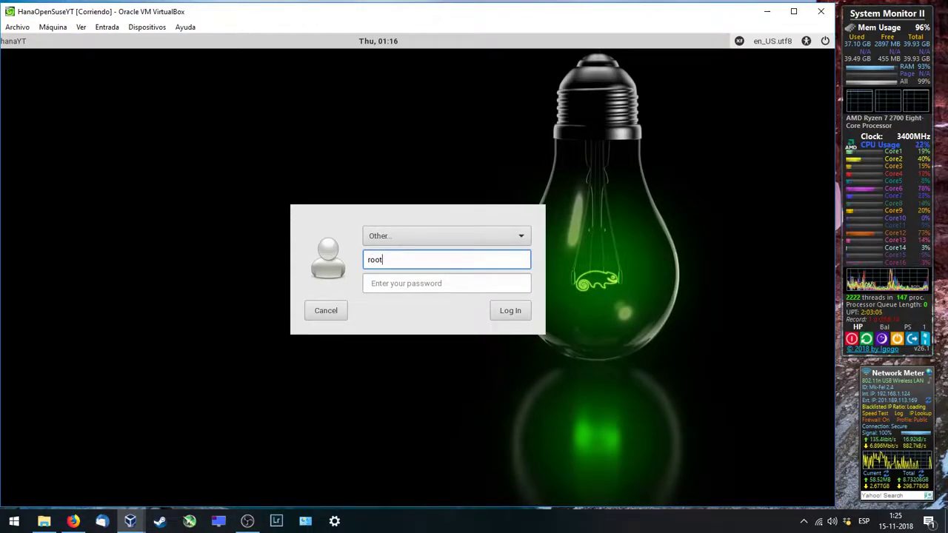
key("Tab")
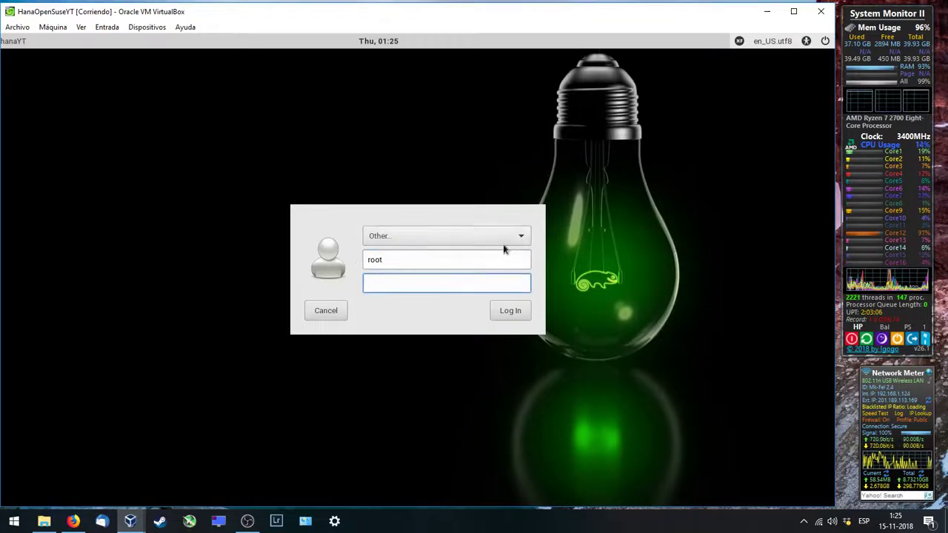
type("linux")
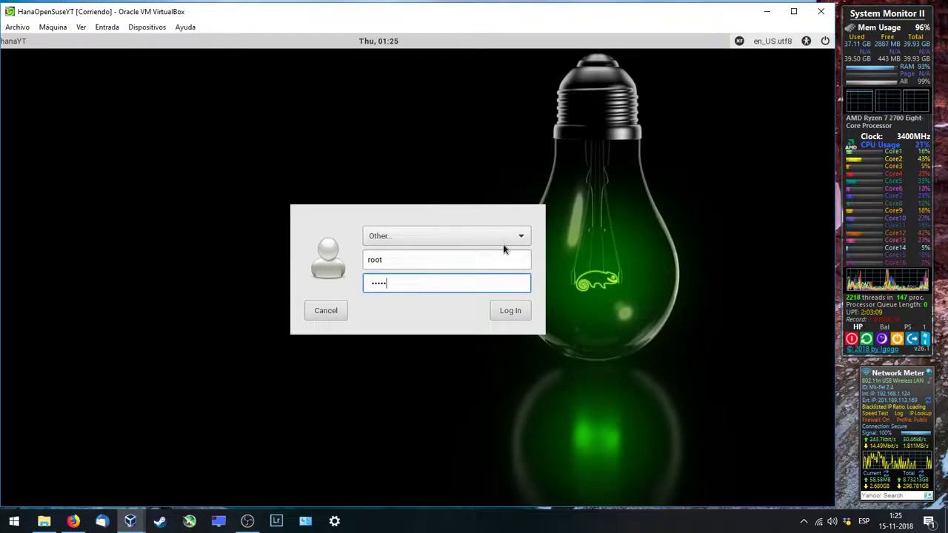
type("123")
key("Return")
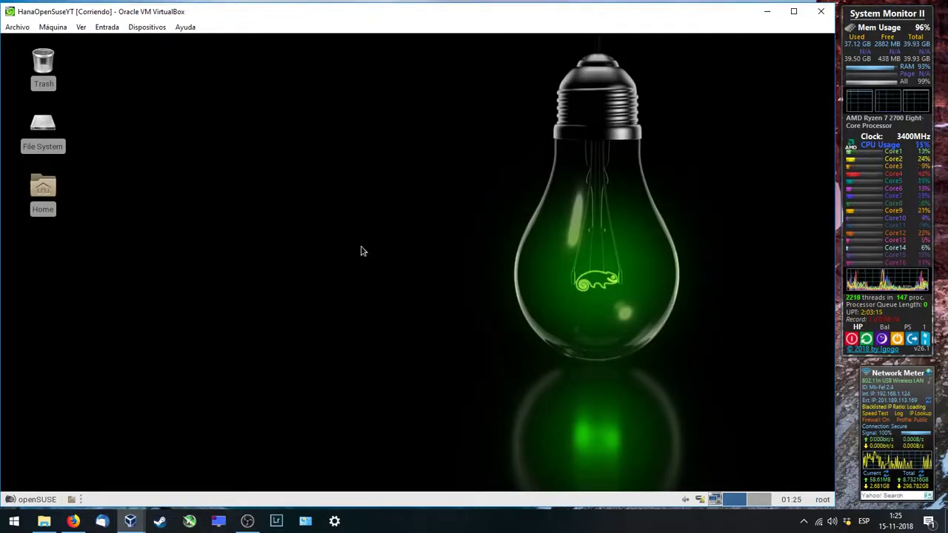
right_click(361, 248)
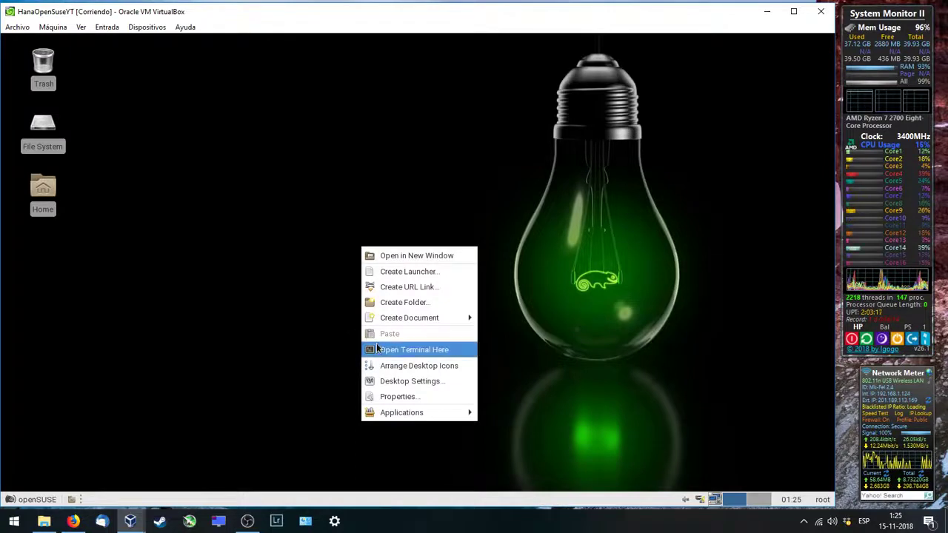
left_click(377, 348)
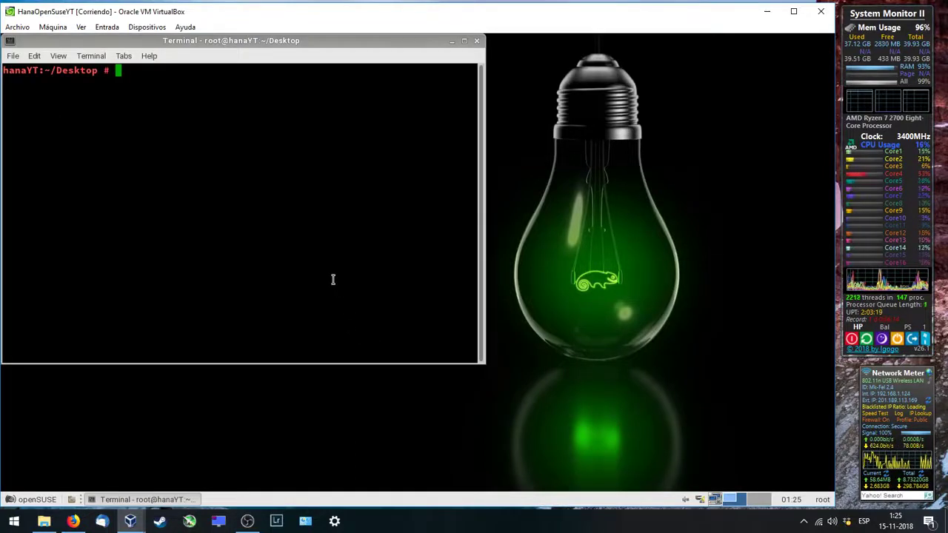
type("su - ndbadm")
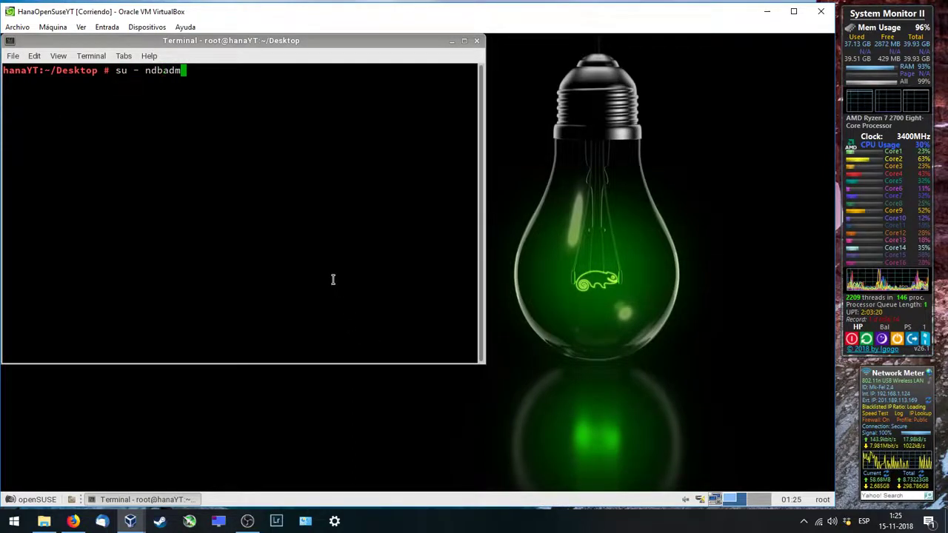
key("Return")
type("HDB ")
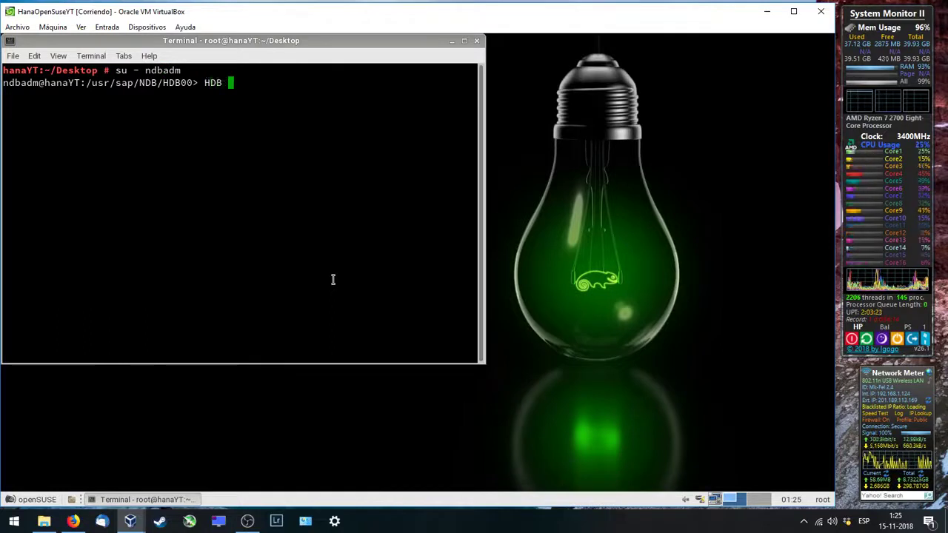
type("info")
key("Return")
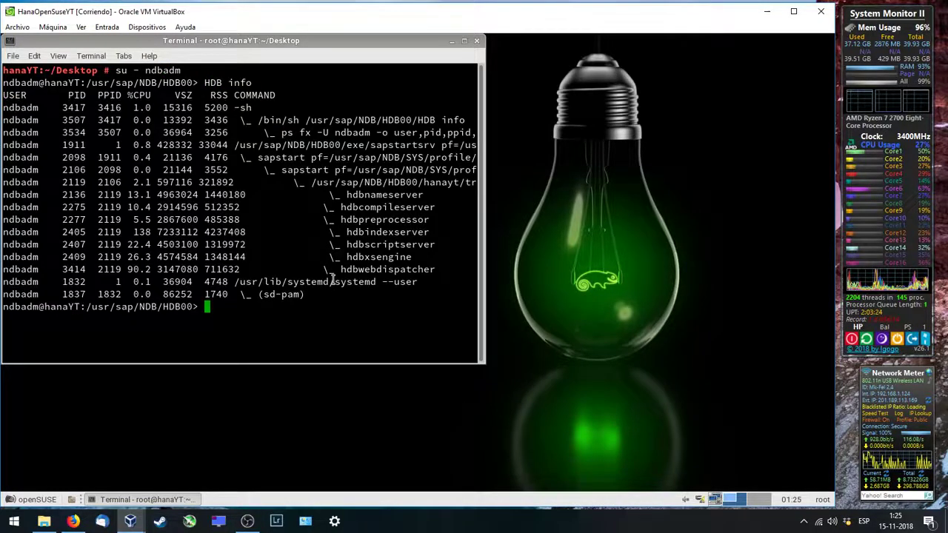
left_click(476, 41)
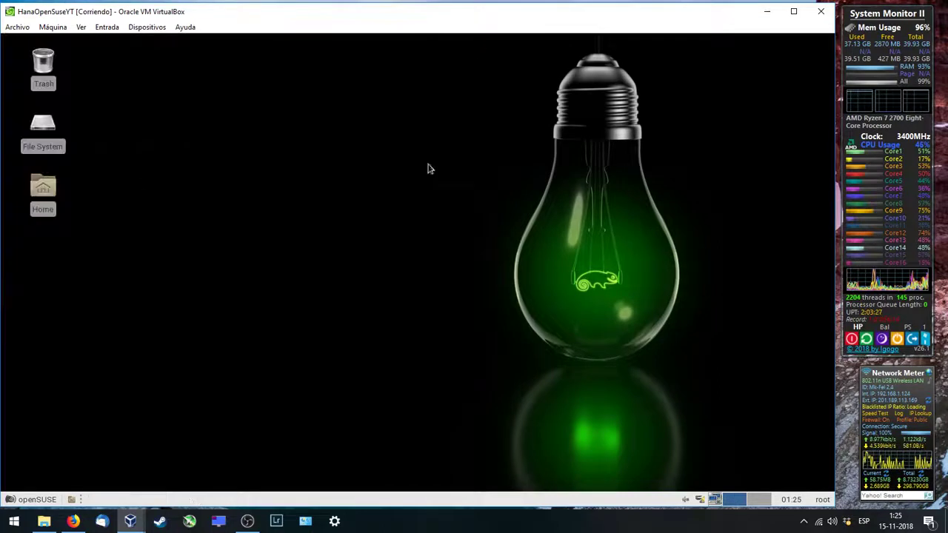
Step: Shut down the guest from the Log out root dialog, then open a tray app's options menu
left_click(42, 501)
left_click(47, 487)
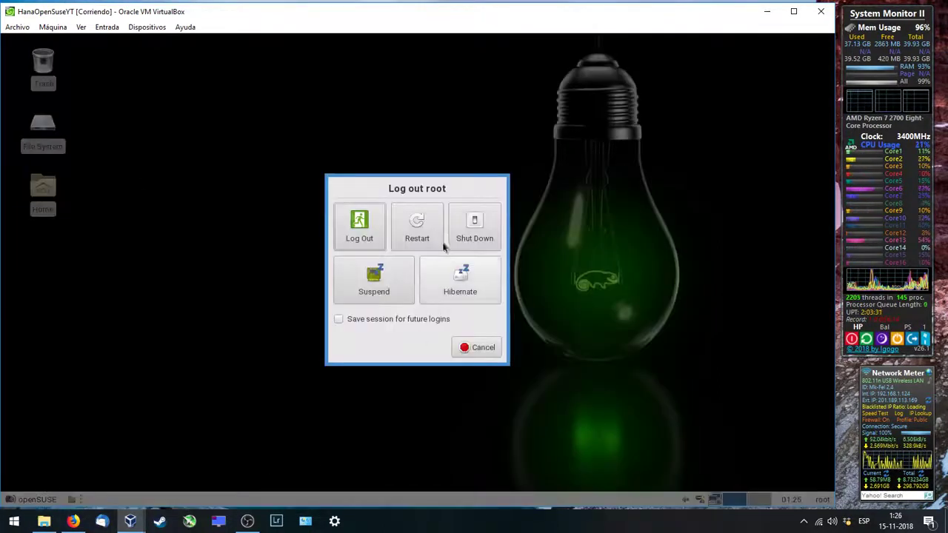
left_click(480, 236)
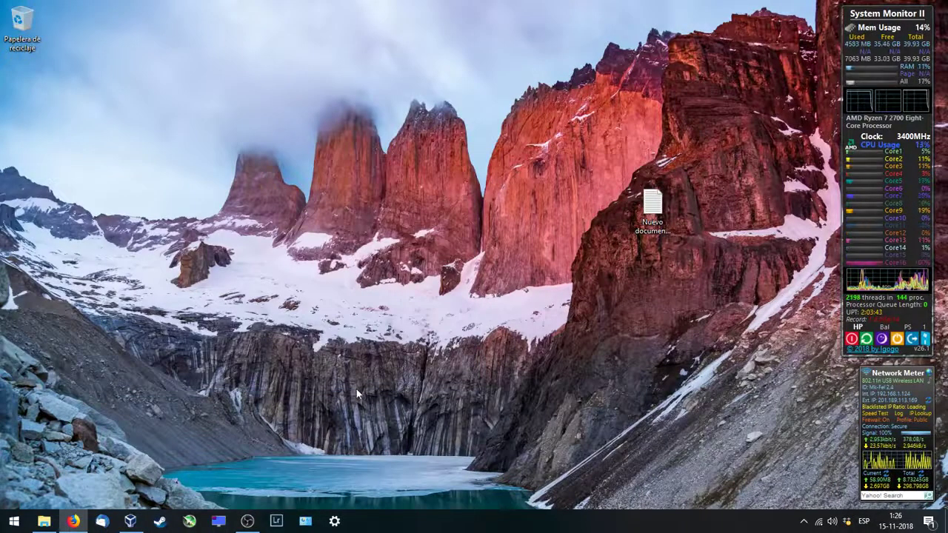
left_click(804, 521)
right_click(828, 490)
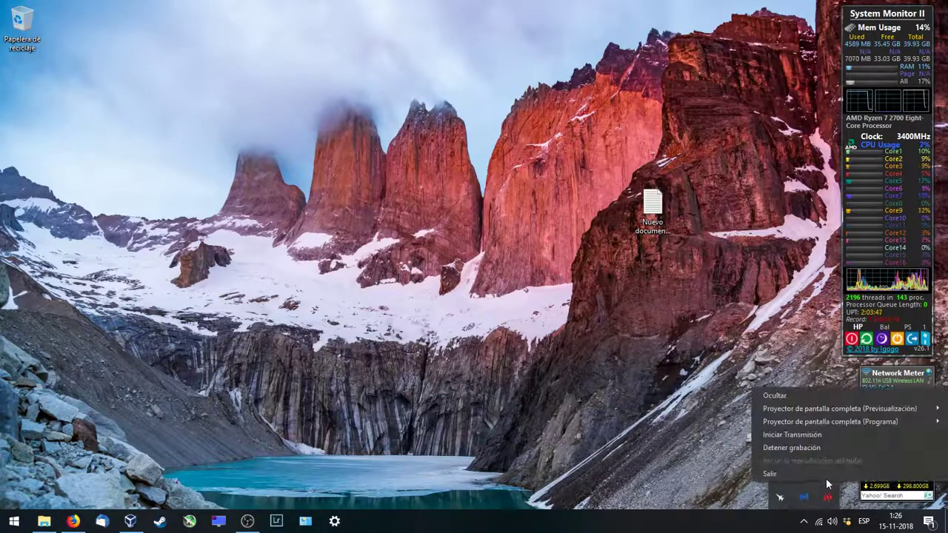